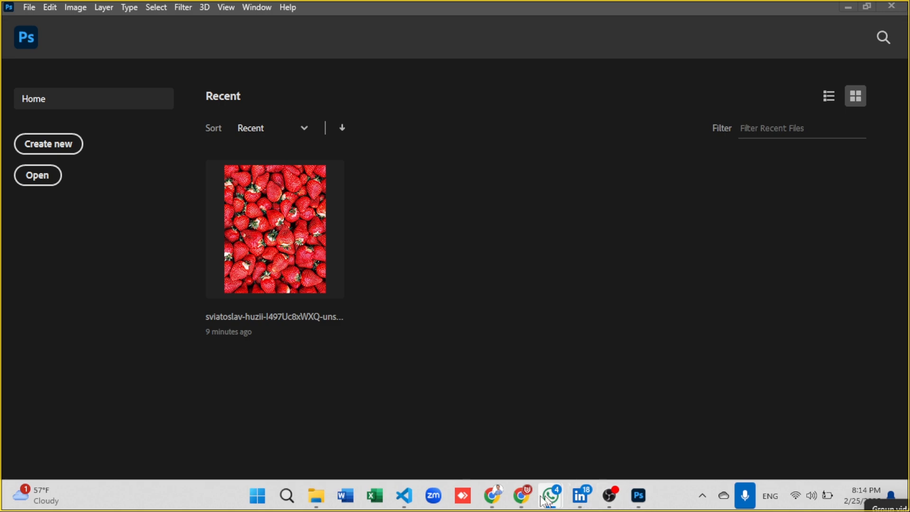
Switch to Chrome and review the Layers Panel PDF notes through the labelled diagram under Division of Layer Panel
click(493, 496)
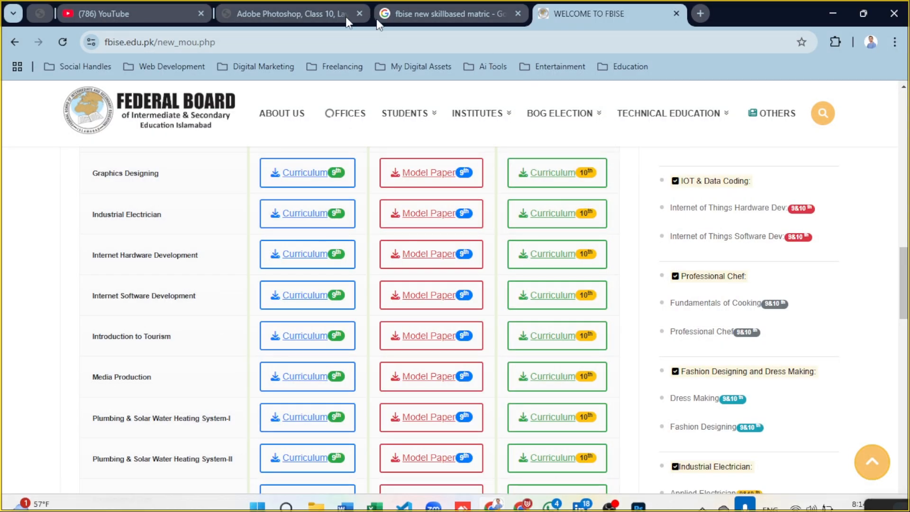
click(297, 11)
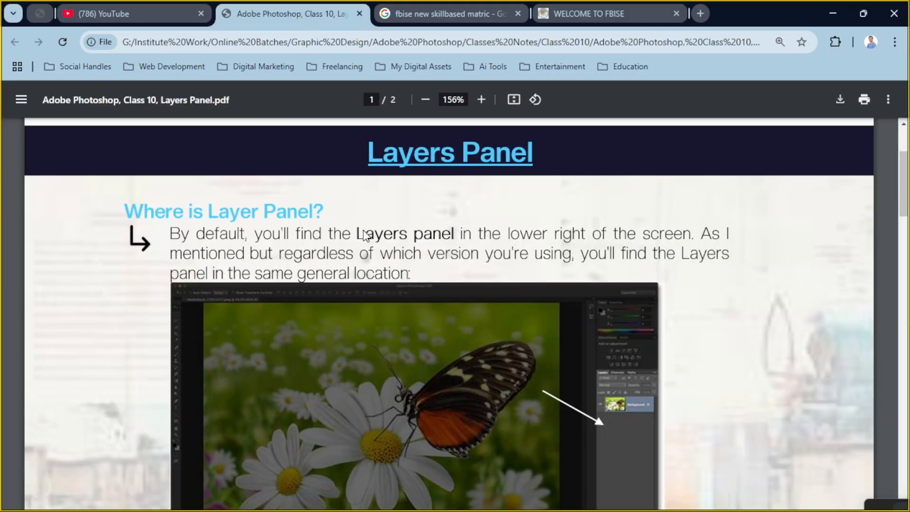
scroll(365, 236, down, 3)
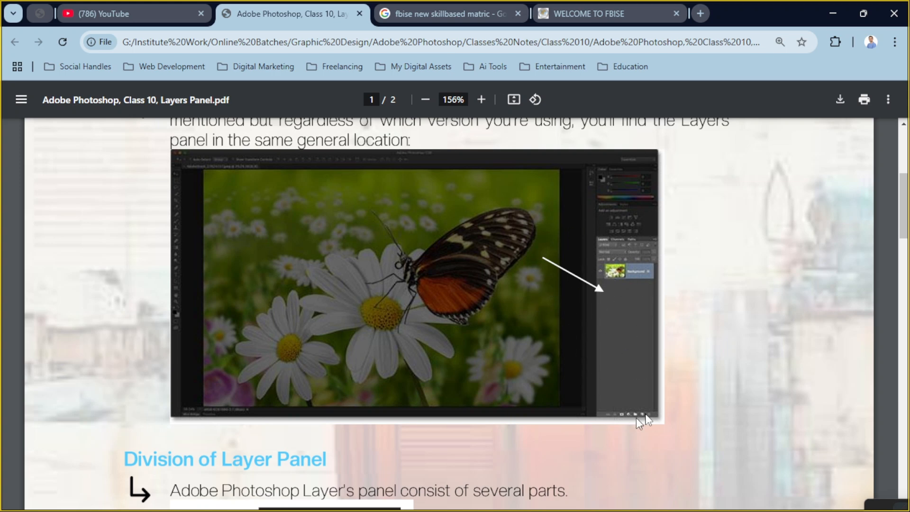
scroll(502, 349, down, 6)
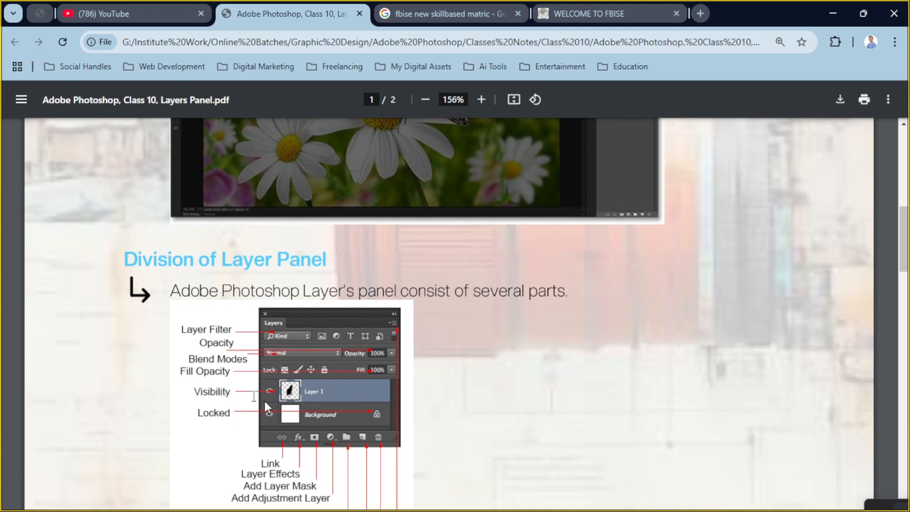
scroll(223, 342, down, 2)
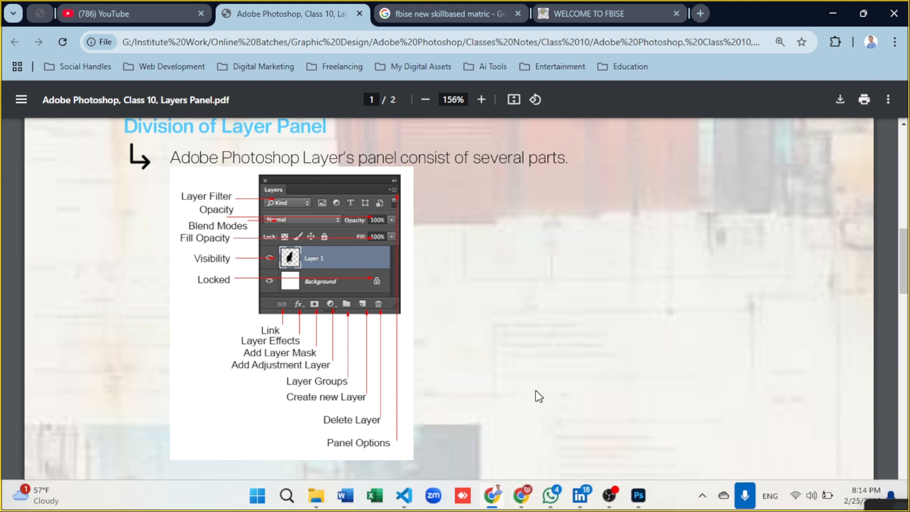
Switch to Photoshop and open the recent strawberry image
mouse_move(550, 511)
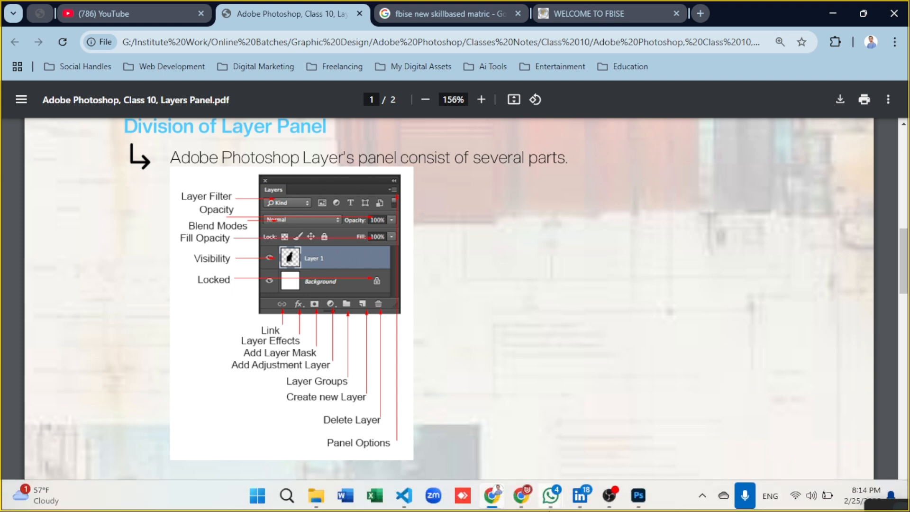
click(639, 497)
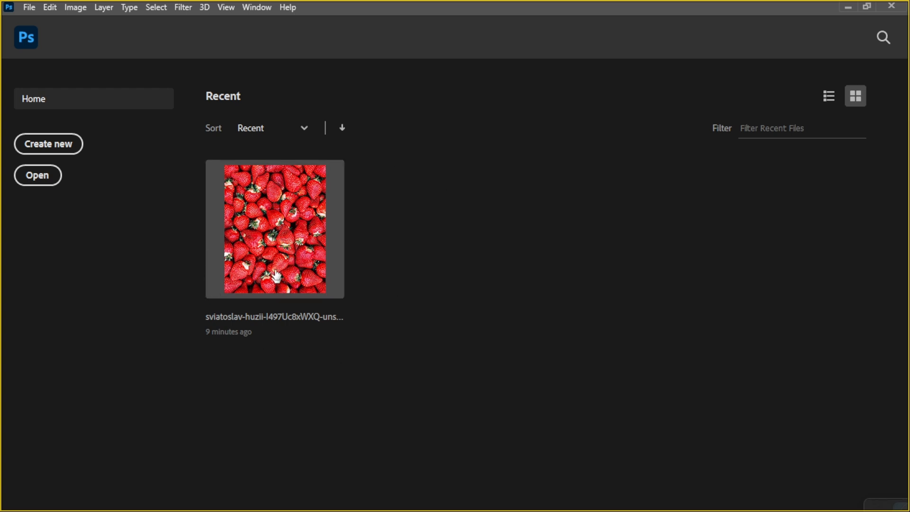
click(320, 256)
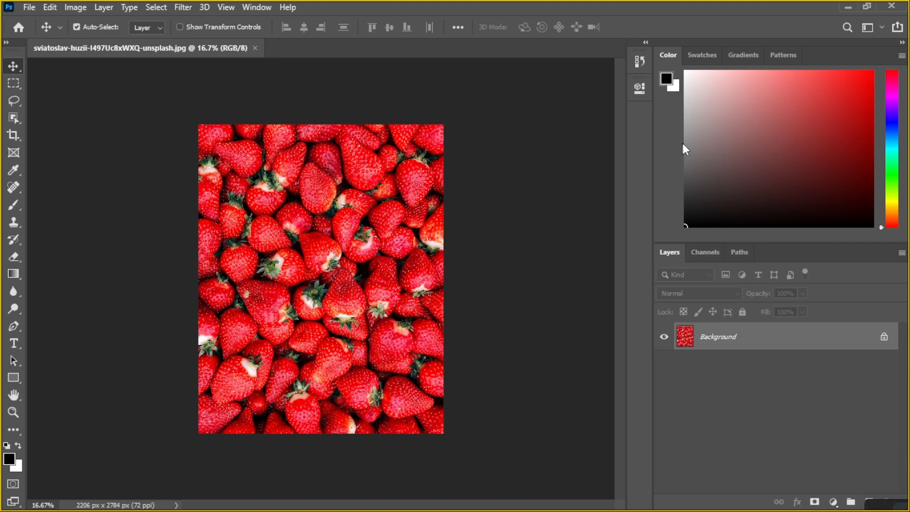
Toggle the Color and Layers panels off and on, finishing with the Color panel group hidden and the Layers group shown
key(F6)
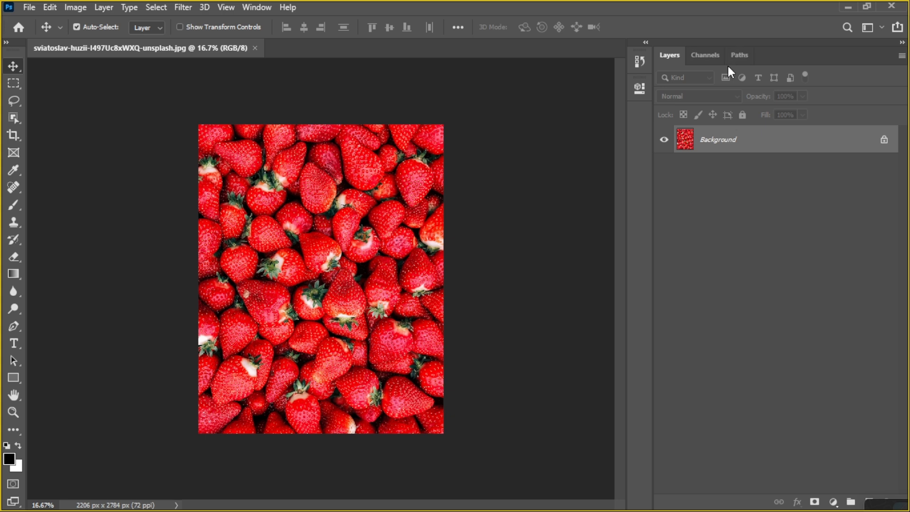
key(F7)
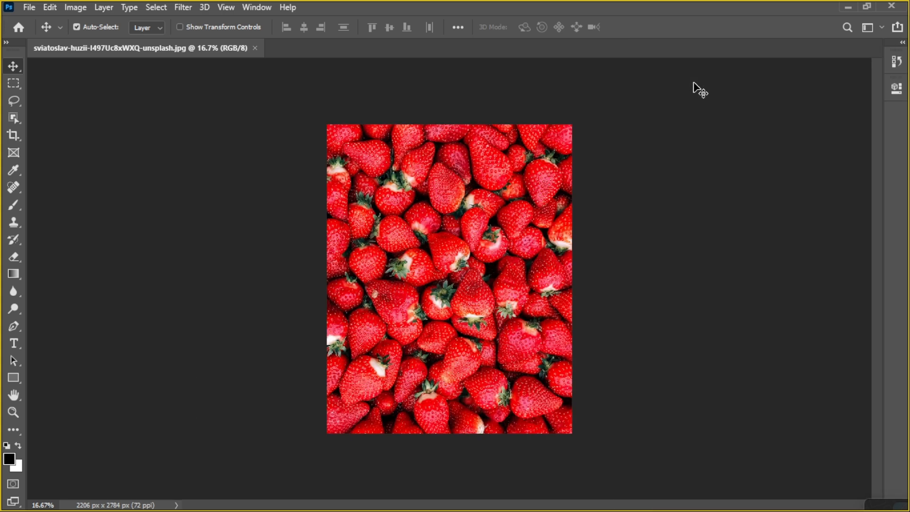
key(F6)
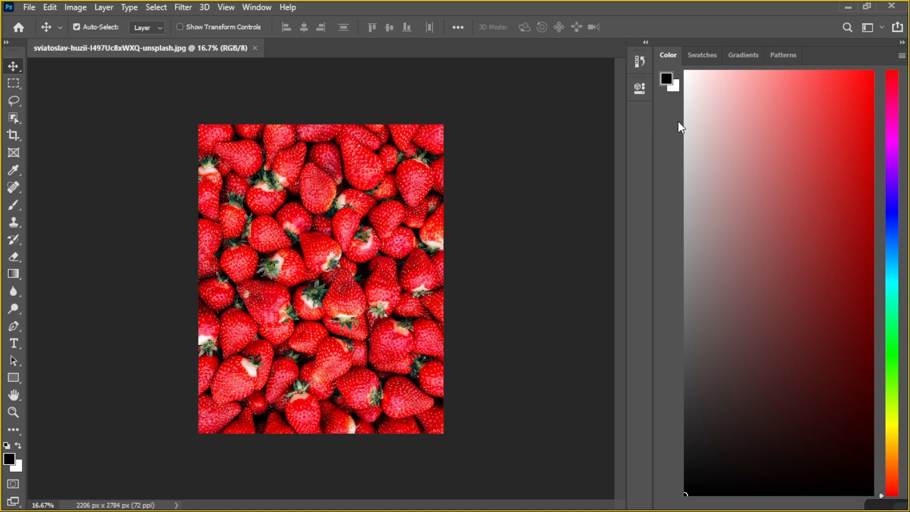
key(F7)
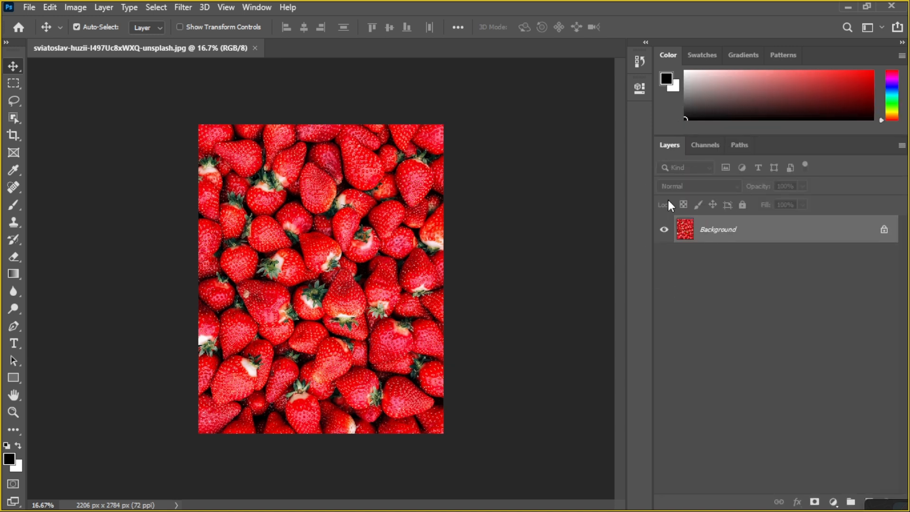
key(F6)
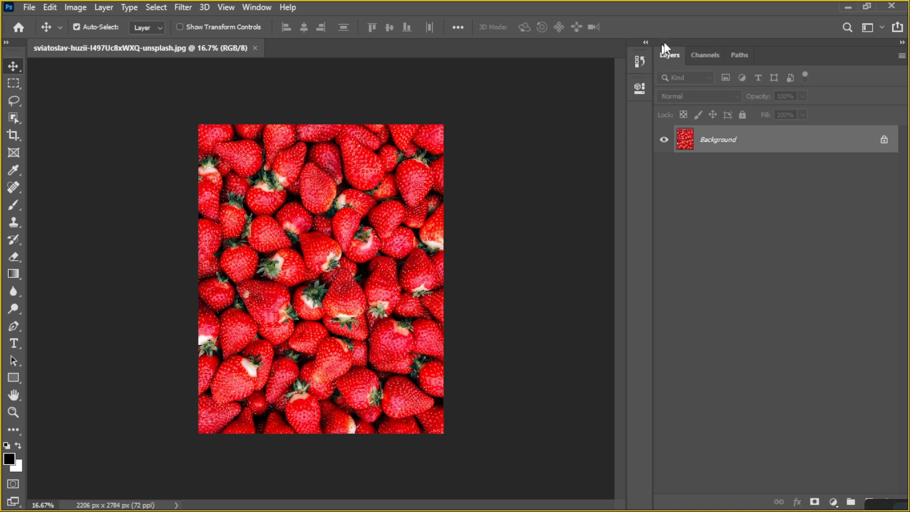
Close the Channels and Paths panels so that only Layers remains in the panel group
click(704, 56)
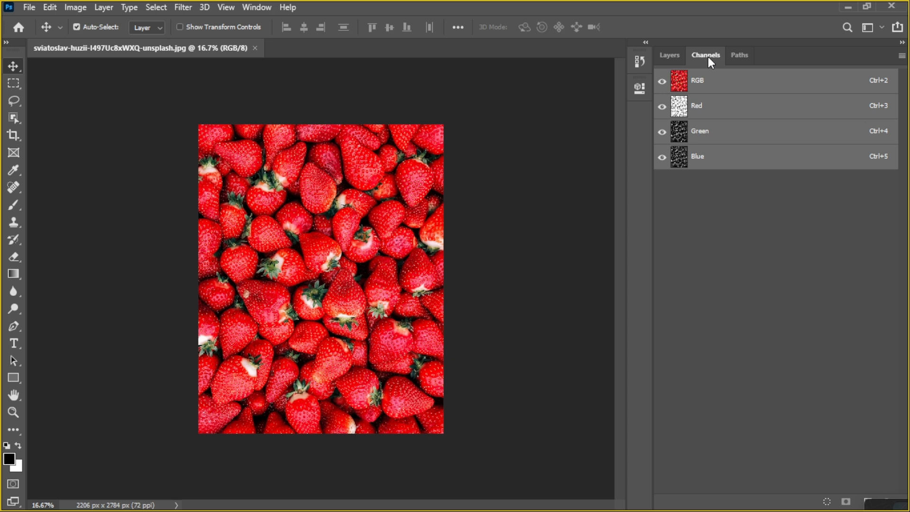
right_click(708, 56)
click(738, 67)
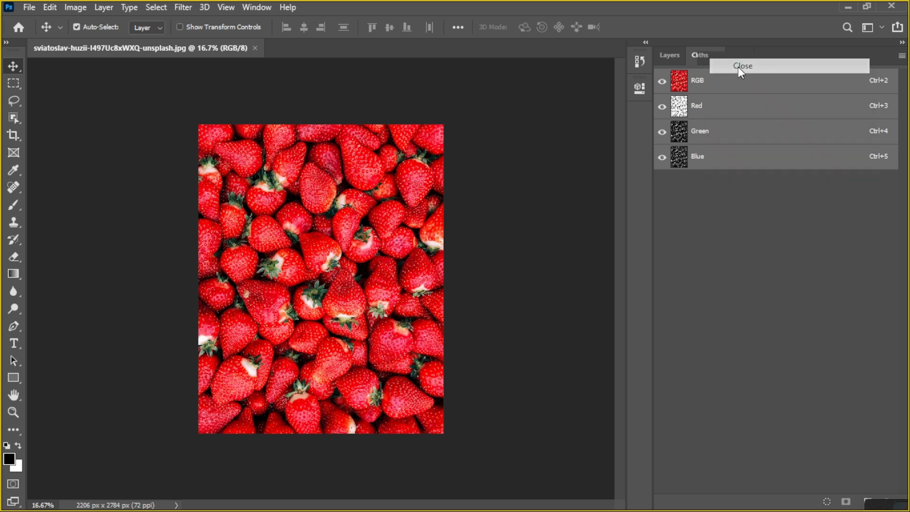
right_click(689, 54)
click(719, 61)
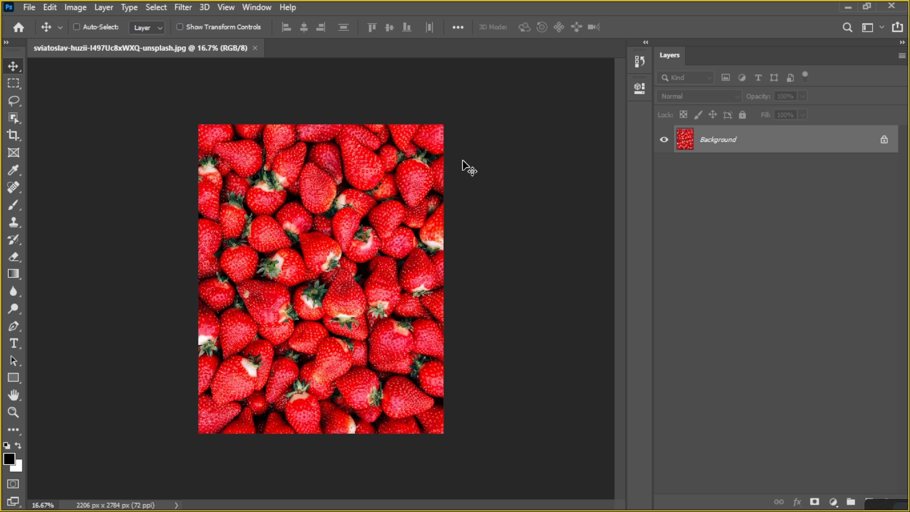
Create a 7 x 5 inch, 300 ppi document and convert its white Background to a normal layer, moved about 852 px right and 534 px down
key(ctrl+n)
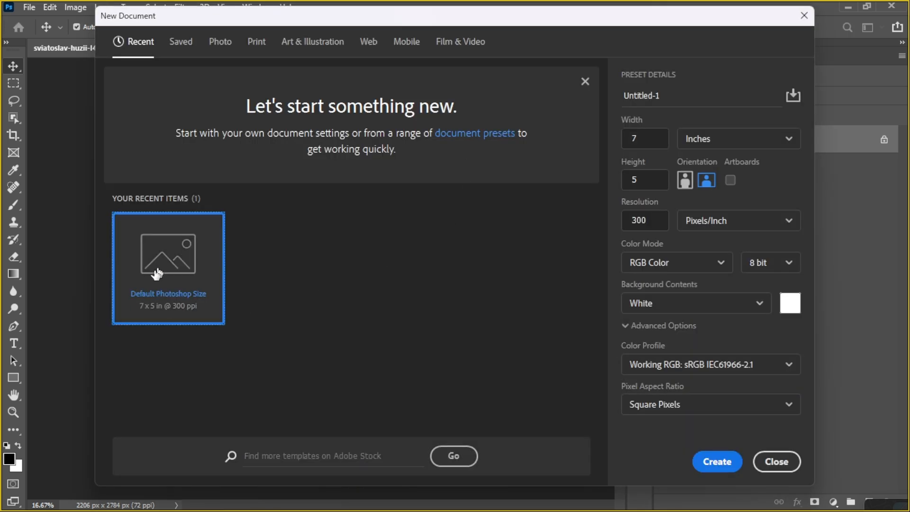
click(714, 463)
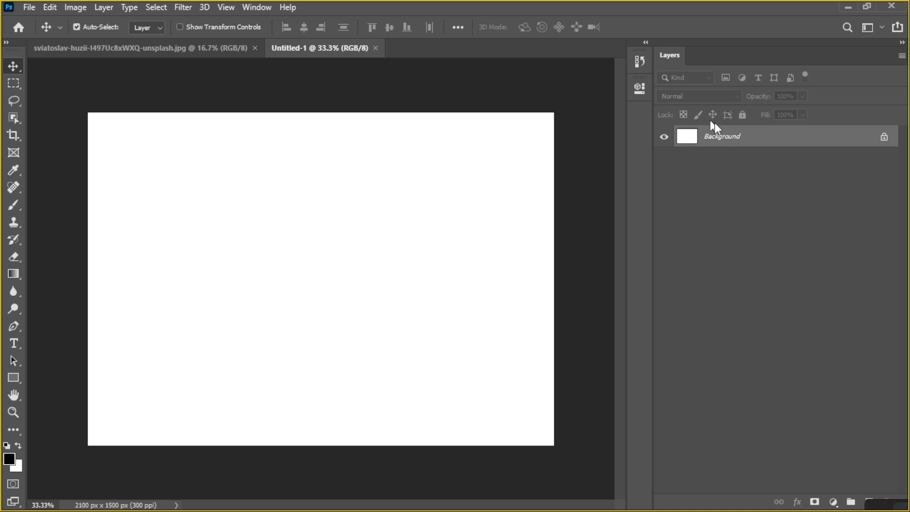
drag(338, 202, 504, 311)
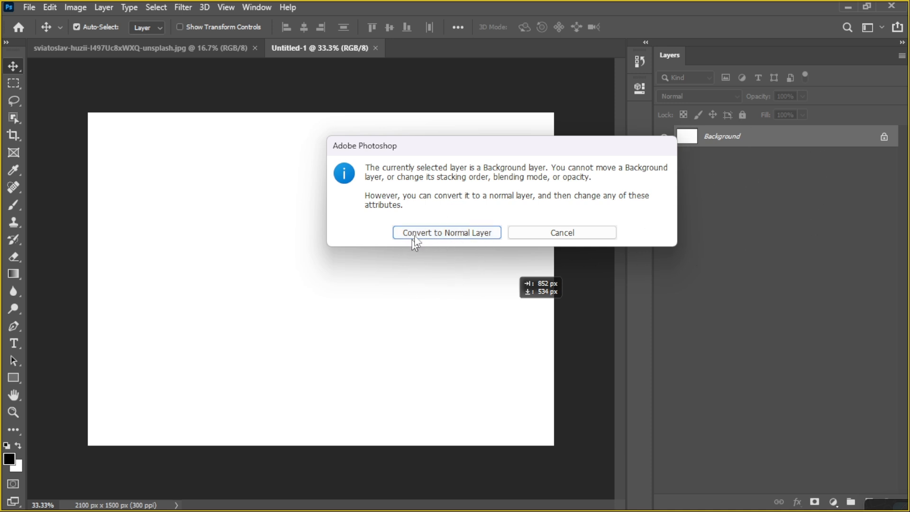
click(460, 234)
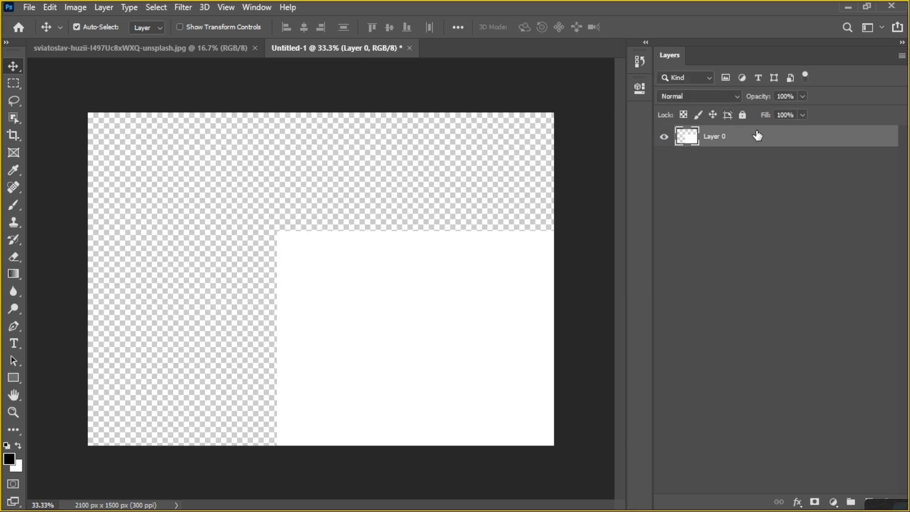
Move the white layer back over the whole canvas and close the untitled document without saving
drag(495, 305, 306, 186)
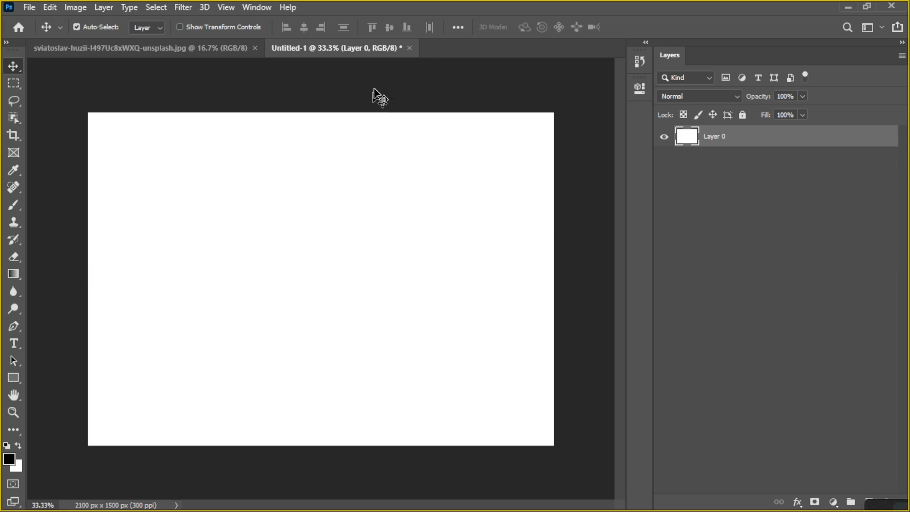
click(409, 47)
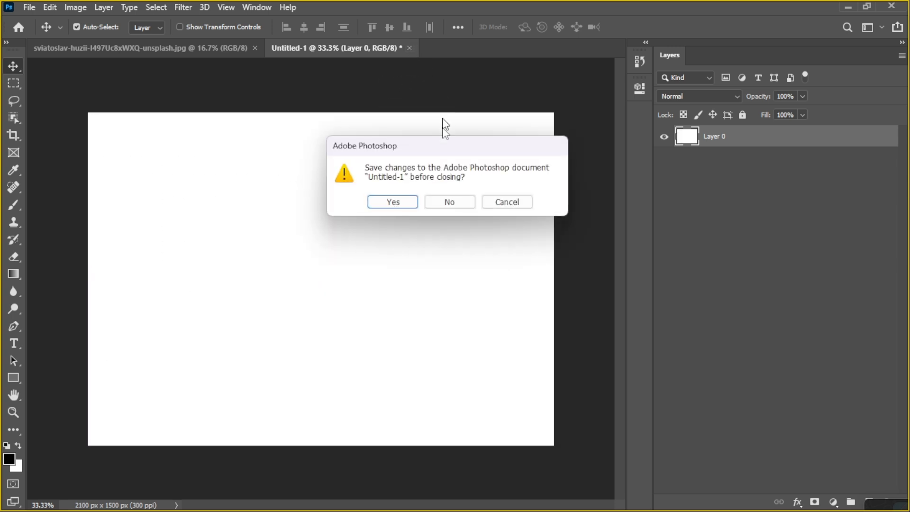
click(450, 200)
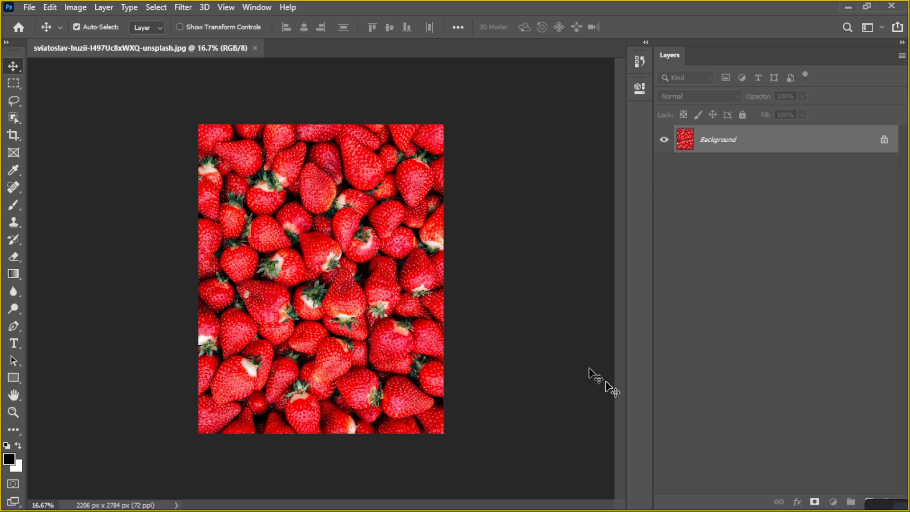
Try twice to move the strawberry image's locked Background layer, declining the conversion to a normal layer each time
mouse_move(740, 511)
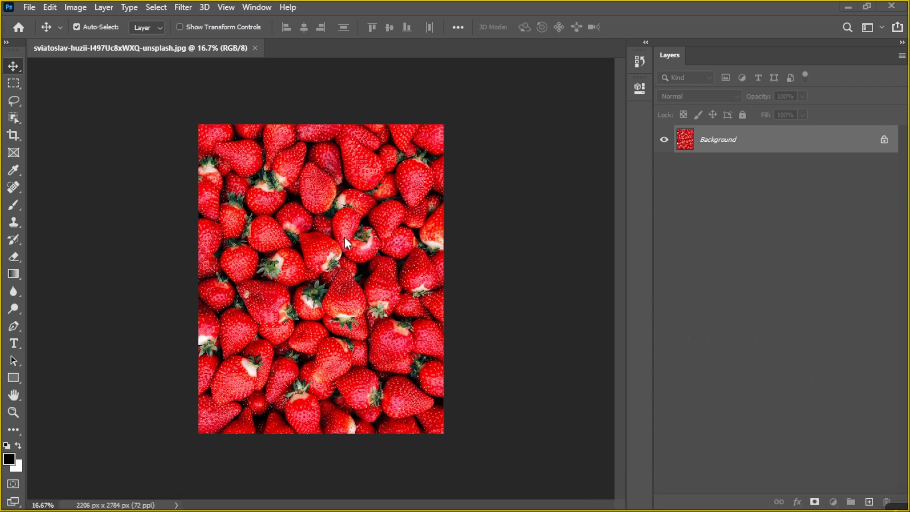
drag(345, 243, 459, 294)
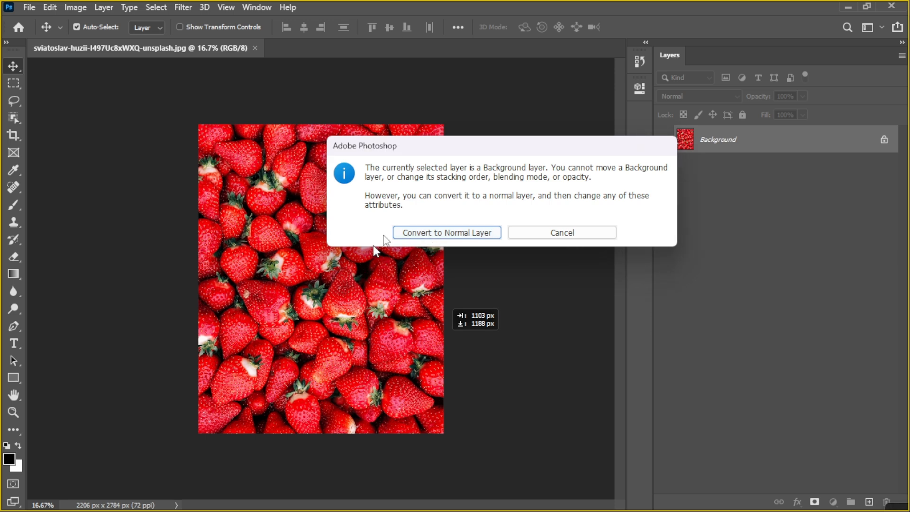
click(542, 239)
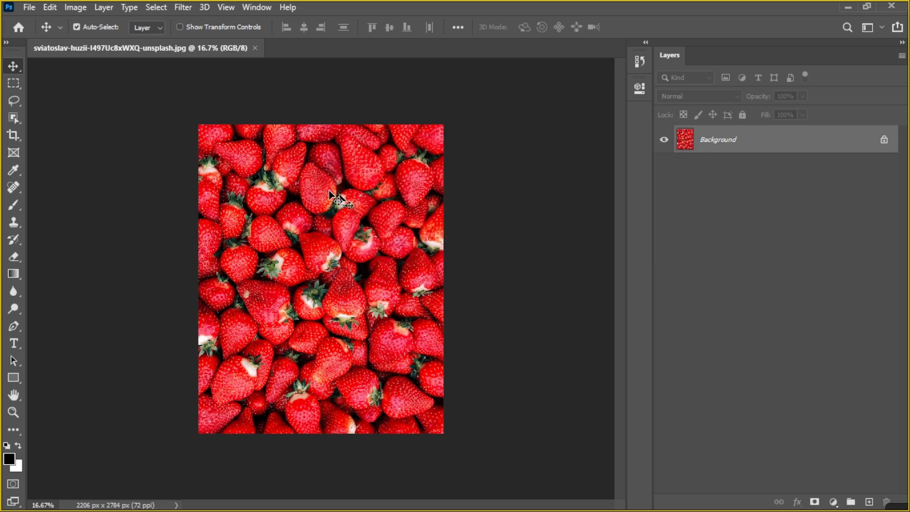
drag(335, 197, 440, 345)
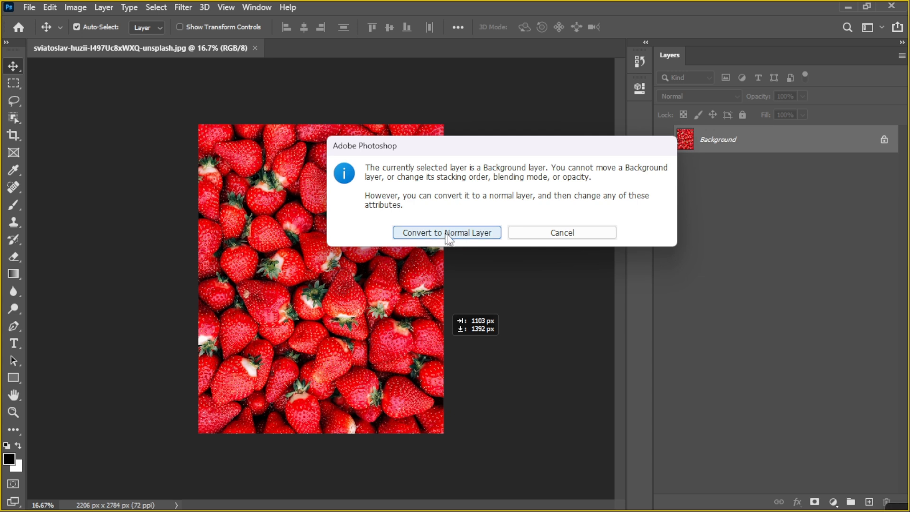
click(539, 232)
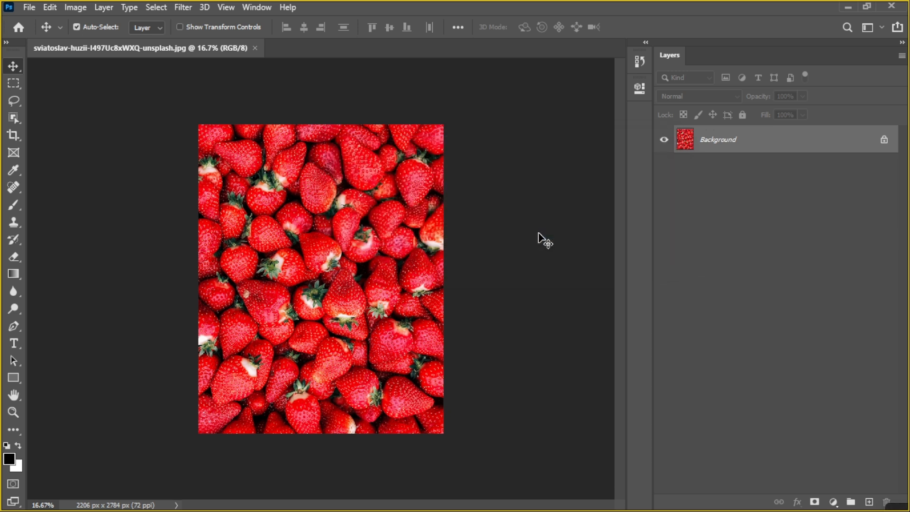
Unlock the Background layer, view its Layer Style blending options without changing them, and undo the unlocking
click(885, 142)
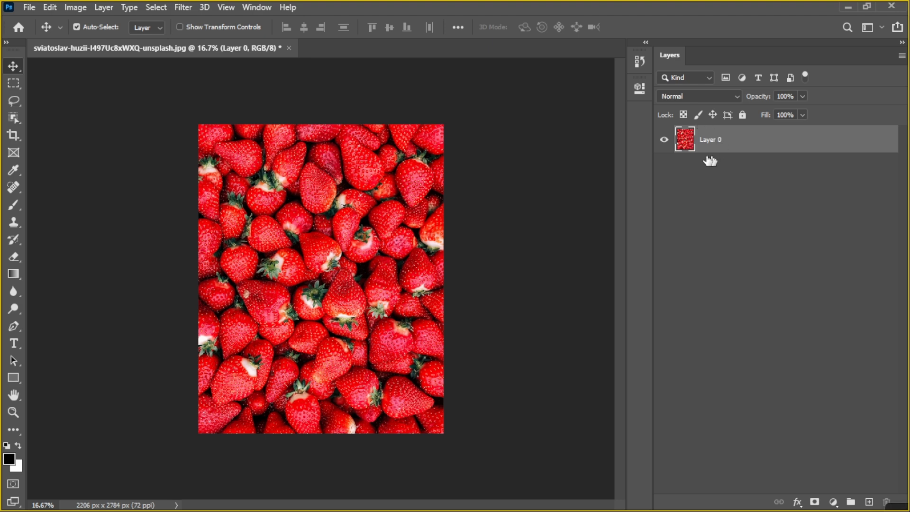
double_click(716, 138)
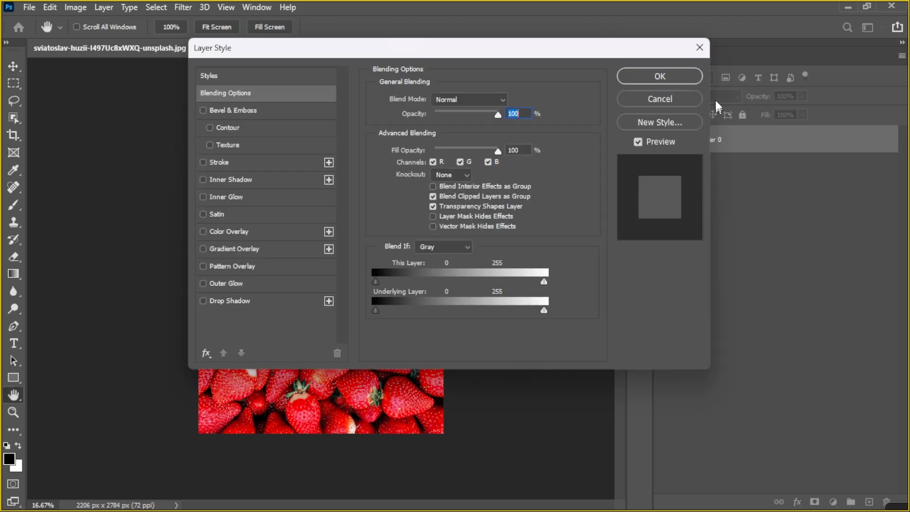
click(702, 54)
key(ctrl+z)
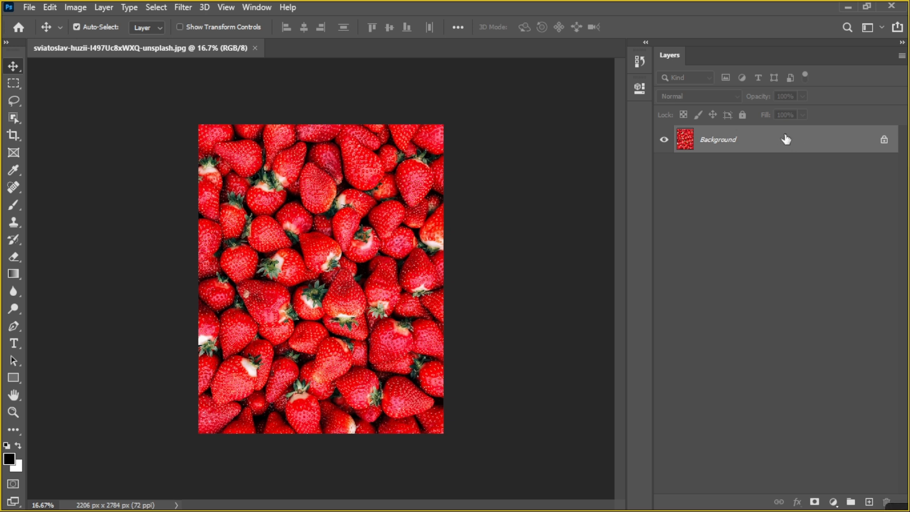
Convert the Background into a normal layer named "My Bacground original layer"
double_click(774, 141)
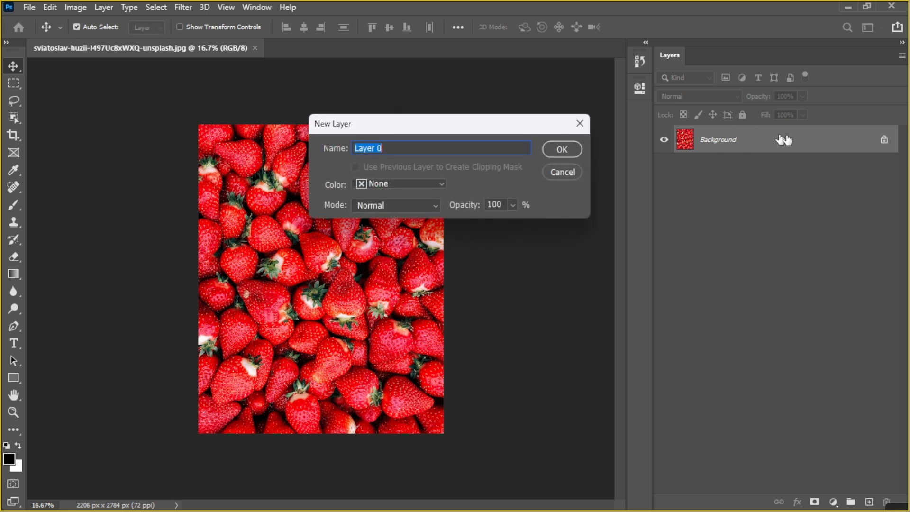
drag(374, 135, 307, 157)
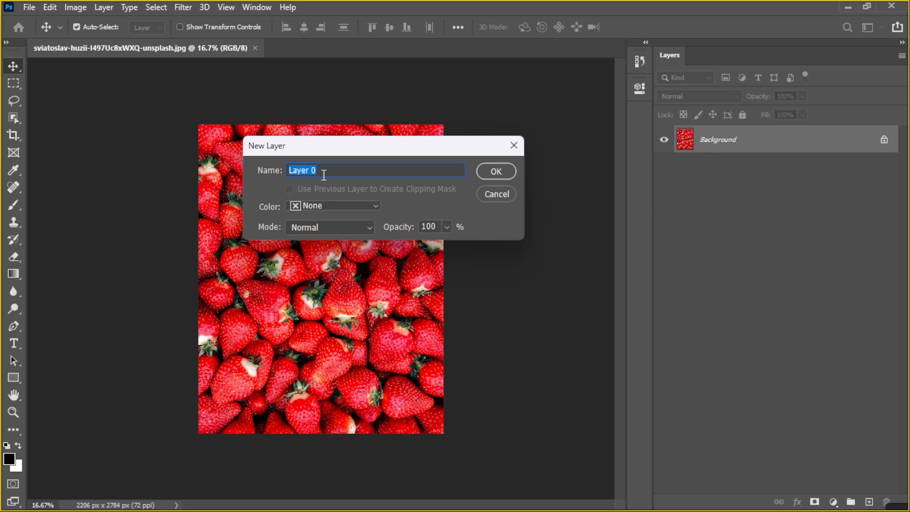
drag(325, 169, 287, 168)
text(My Bacground original l)
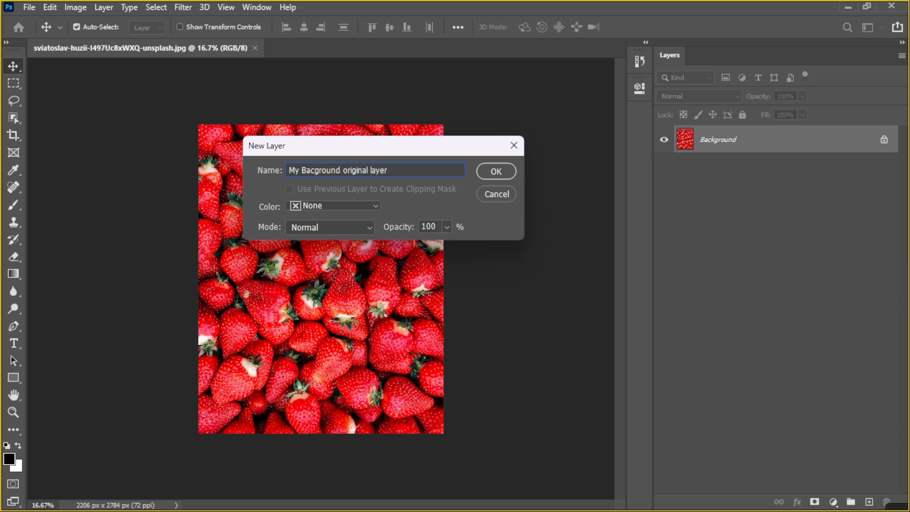
click(494, 173)
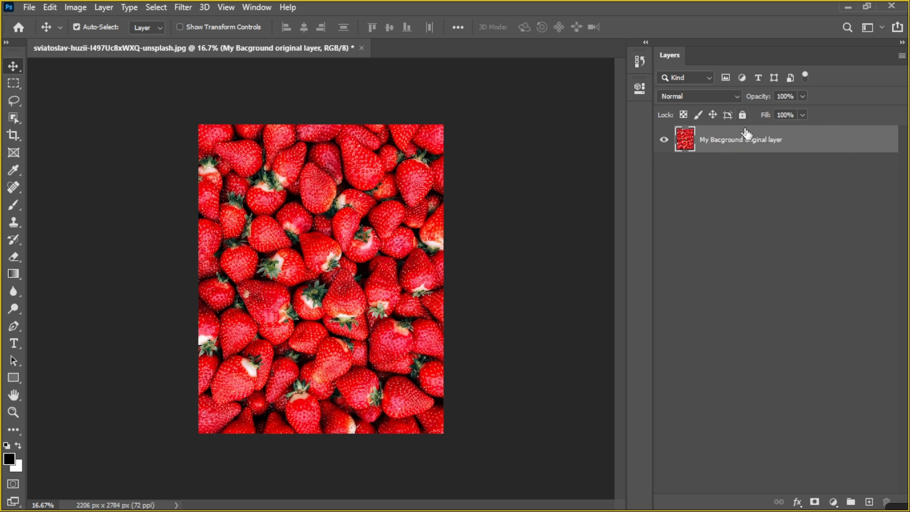
Undo the named layer conversion, unlock the Background layer directly instead, and close its Layer Style options unchanged
key(ctrl+z)
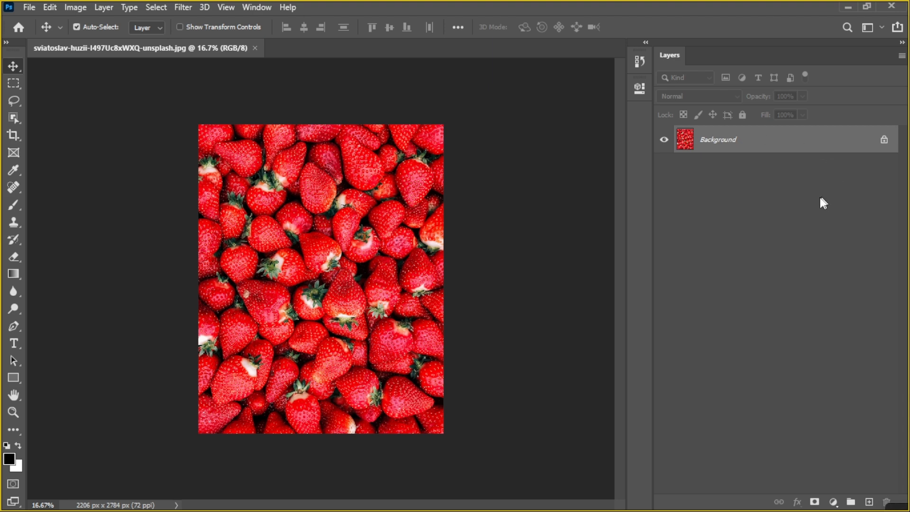
double_click(830, 140)
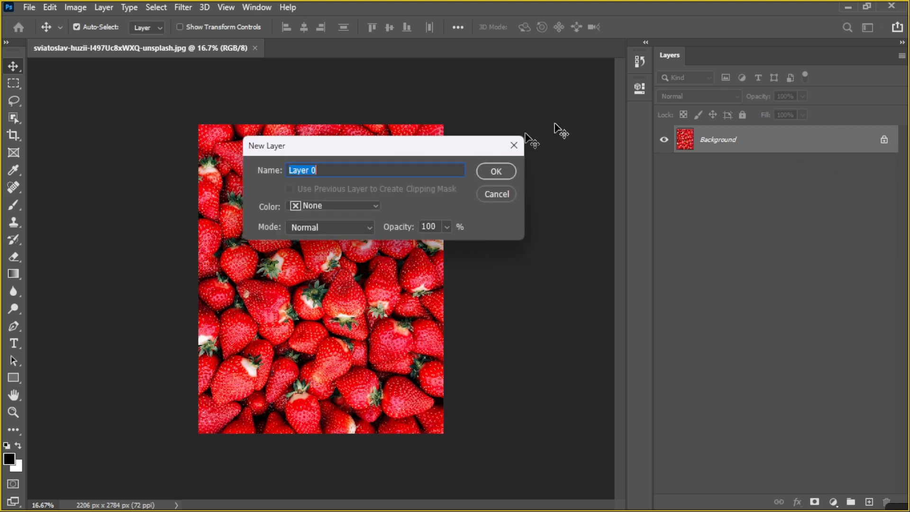
key(Escape)
click(885, 141)
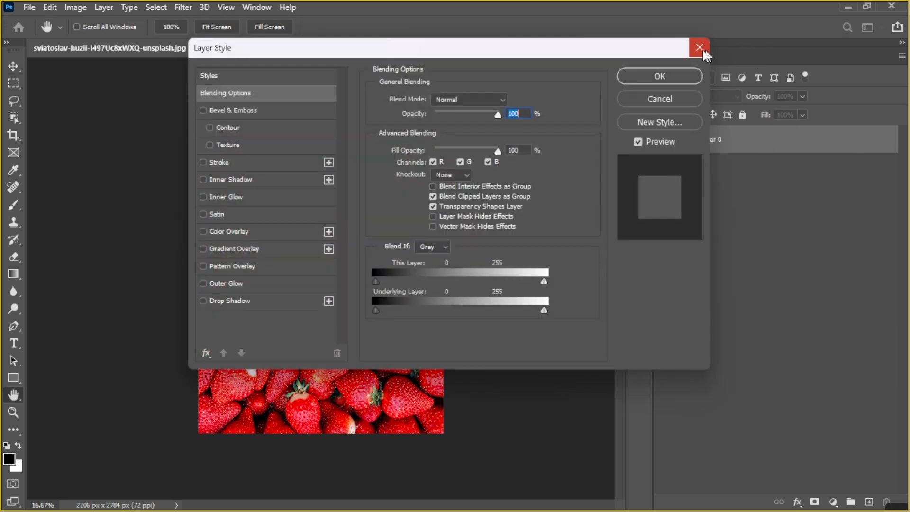
click(703, 50)
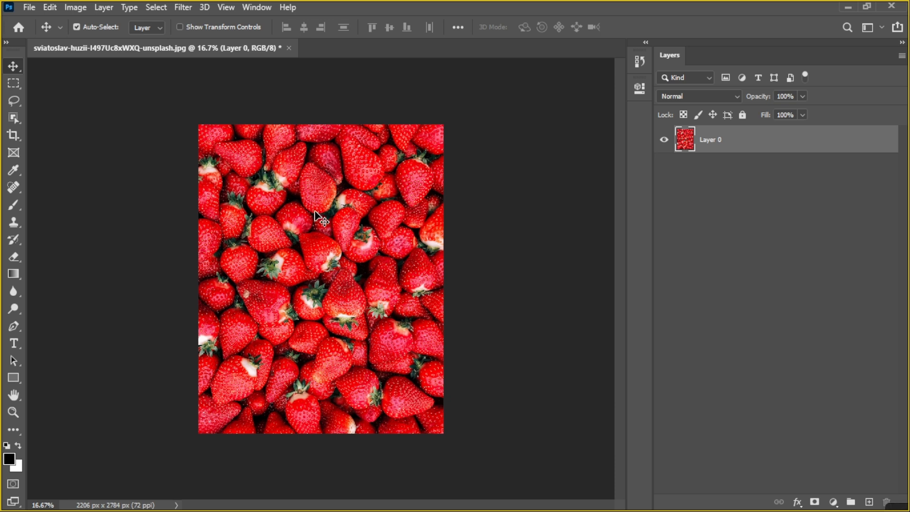
Try moving the unlocked strawberry layer down the canvas, undo the move, and deselect the layer
drag(322, 219, 313, 289)
key(ctrl+z)
click(662, 154)
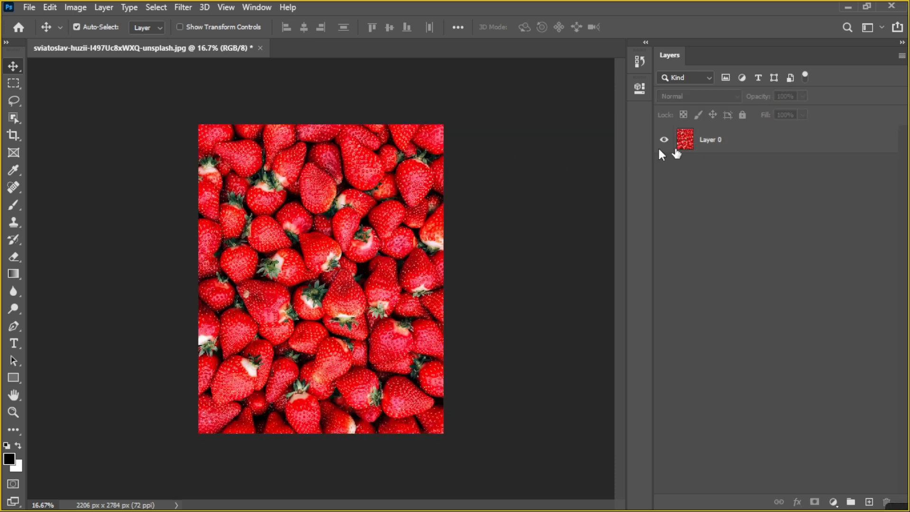
Rename the strawberry layer "Original Layer" and toggle its visibility off and back on
double_click(713, 142)
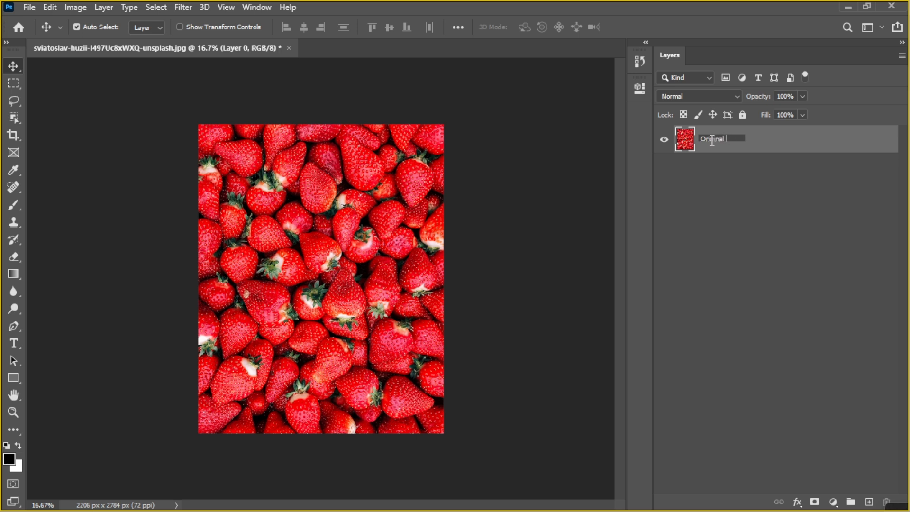
text(Original Layer)
key(Return)
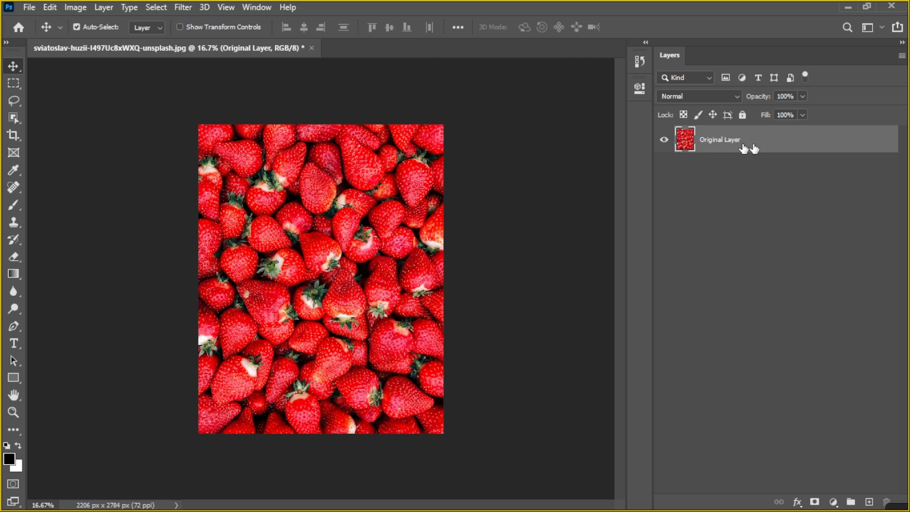
click(665, 140)
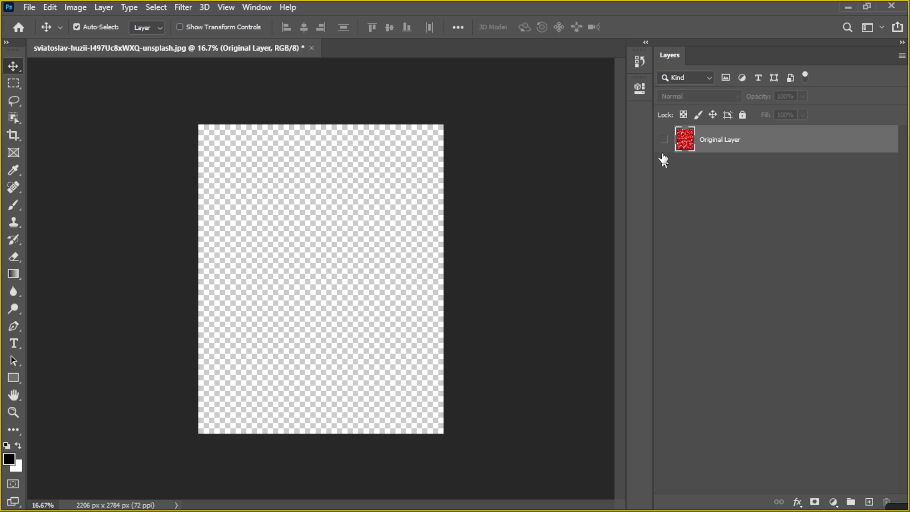
click(664, 140)
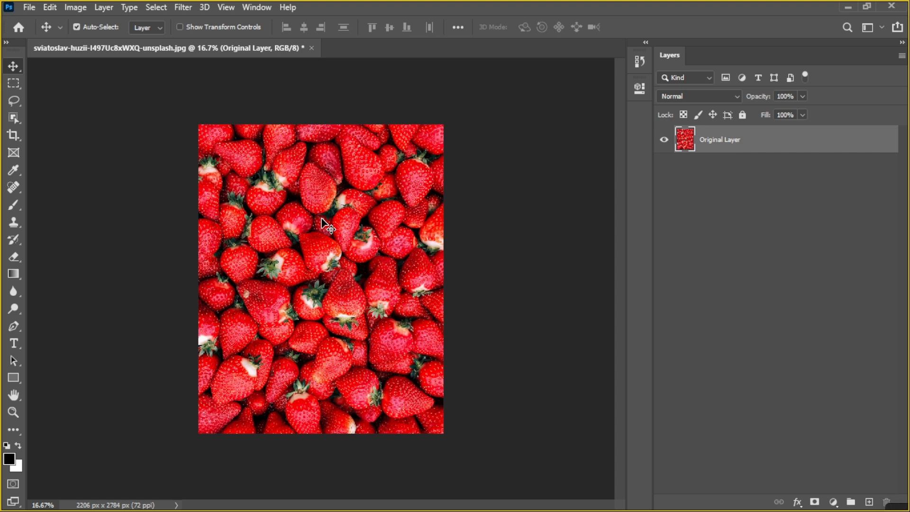
Switch to Chrome, review the Lock Options section of the Layers Panel PDF notes, and return to Photoshop
mouse_move(498, 508)
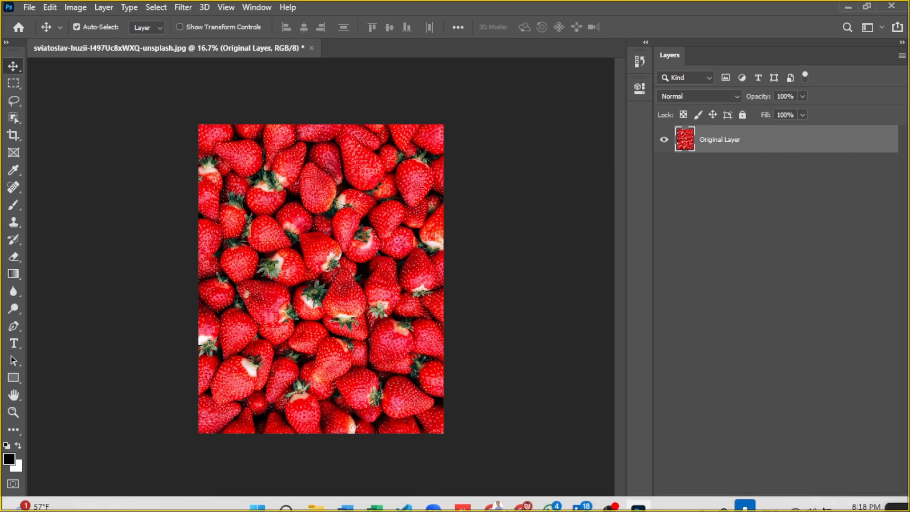
click(501, 499)
scroll(152, 232, down, 4)
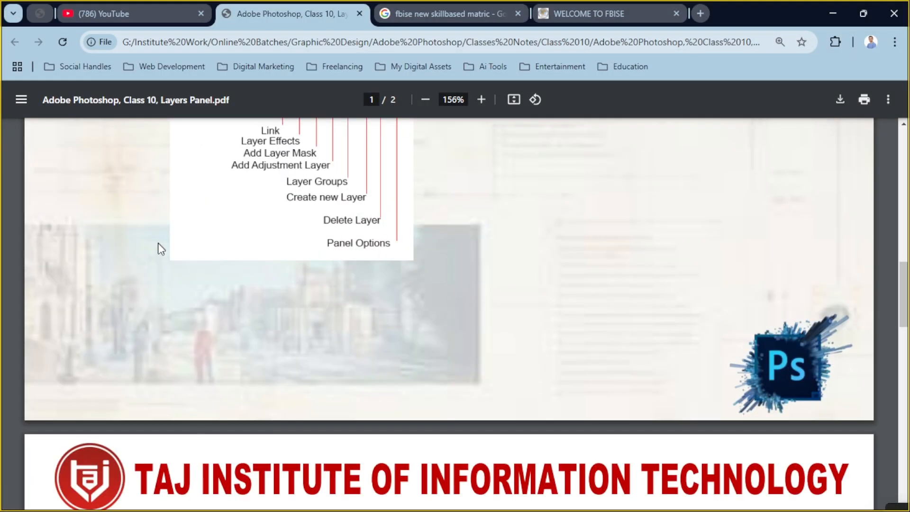
scroll(159, 248, down, 5)
scroll(202, 288, down, 3)
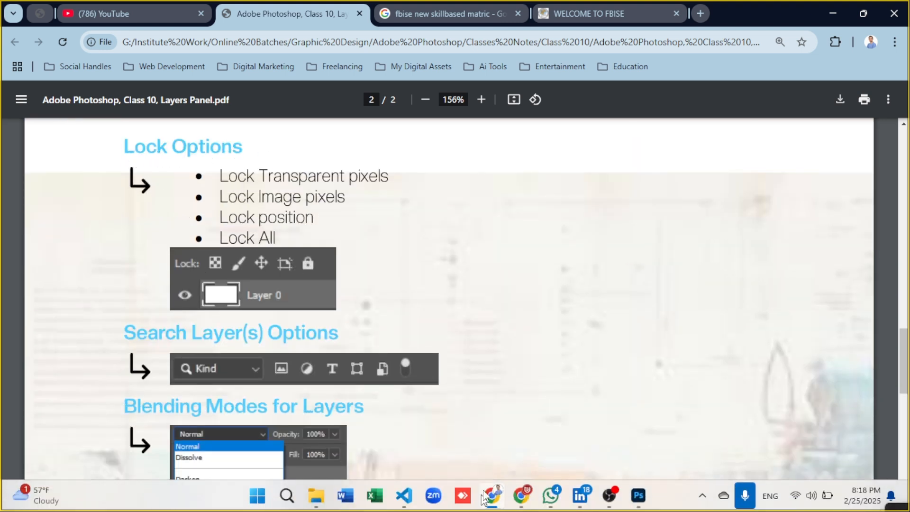
click(639, 496)
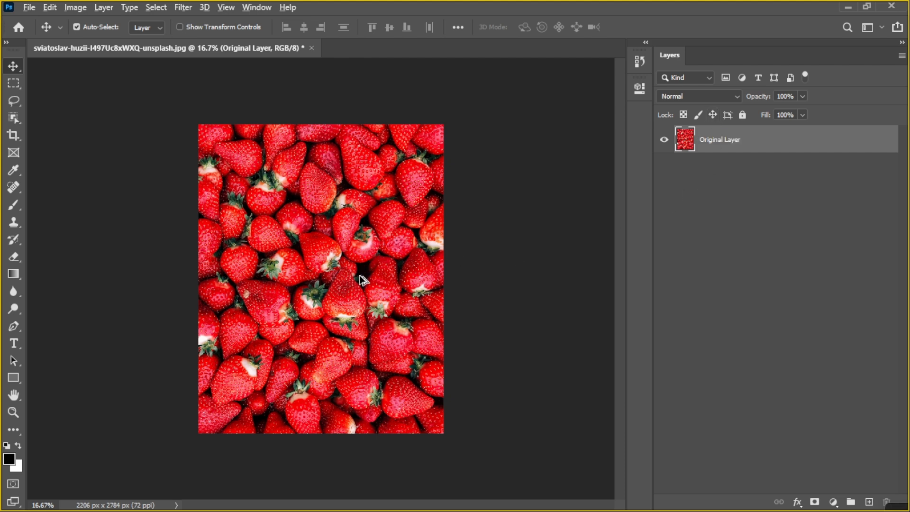
Move the Original Layer diagonally down and right on the canvas and show its bounds with Free Transform without altering its size
scroll(363, 280, up, 1)
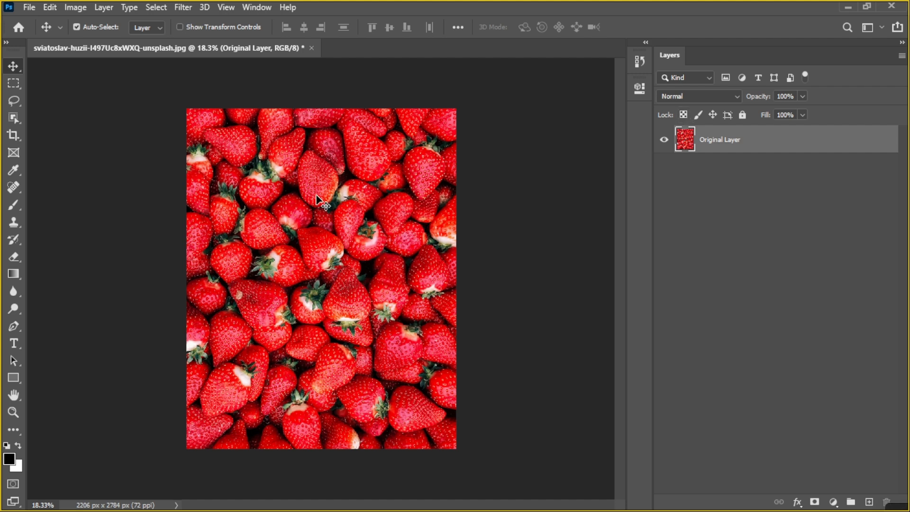
drag(317, 199, 369, 274)
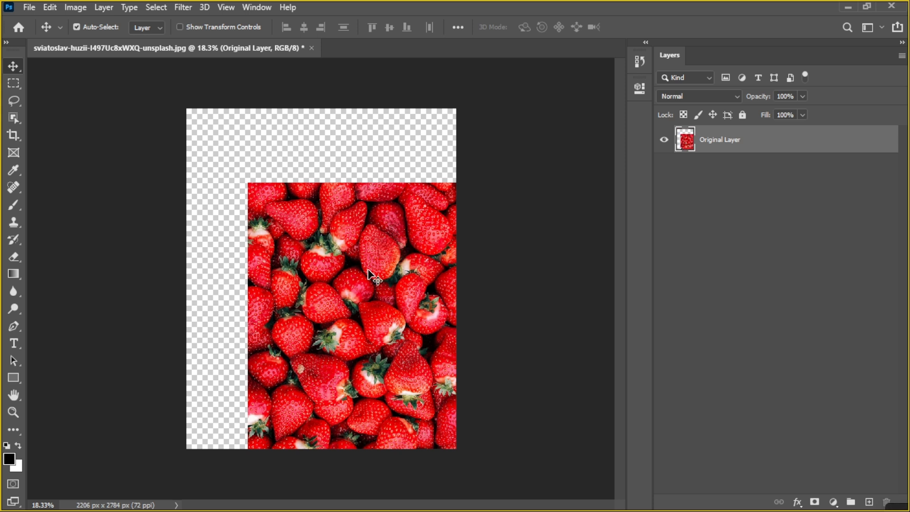
key(ctrl+t)
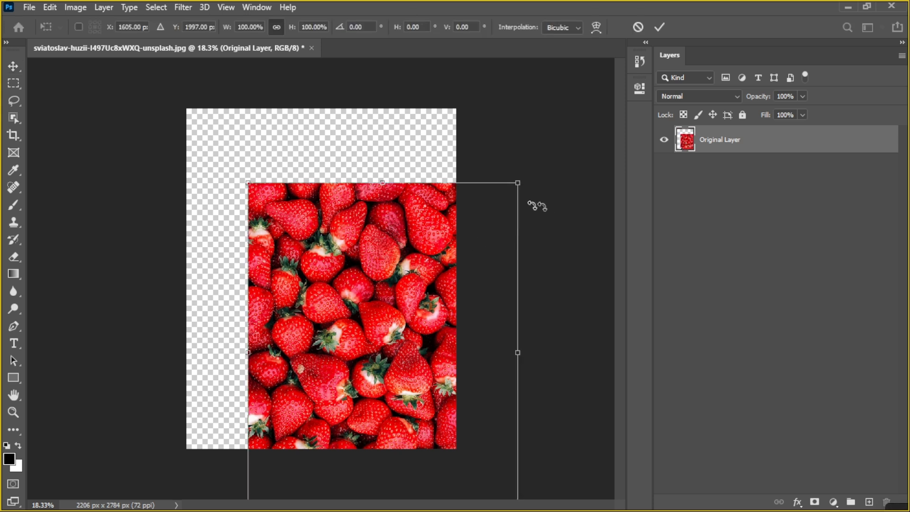
click(660, 27)
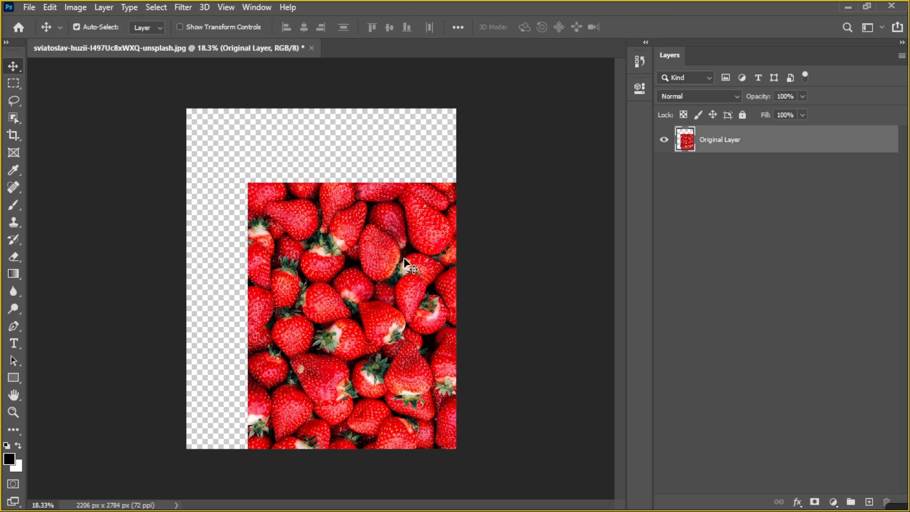
Enable Show Transform Controls, move the strawberry layer back and forth so the canvas's upper and left areas stay transparent, and deselect it
click(198, 27)
click(566, 205)
click(371, 248)
drag(371, 248, 366, 237)
drag(311, 213, 326, 234)
scroll(209, 185, up, 1)
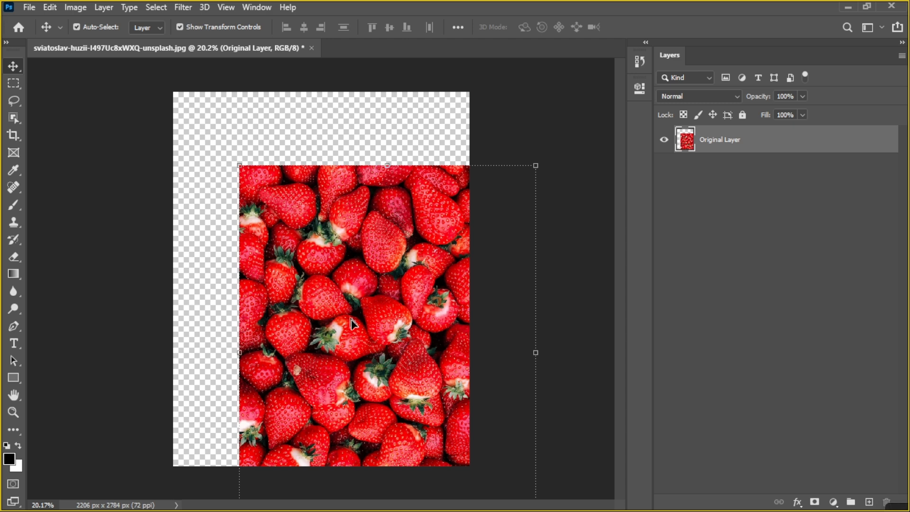
drag(355, 327, 315, 275)
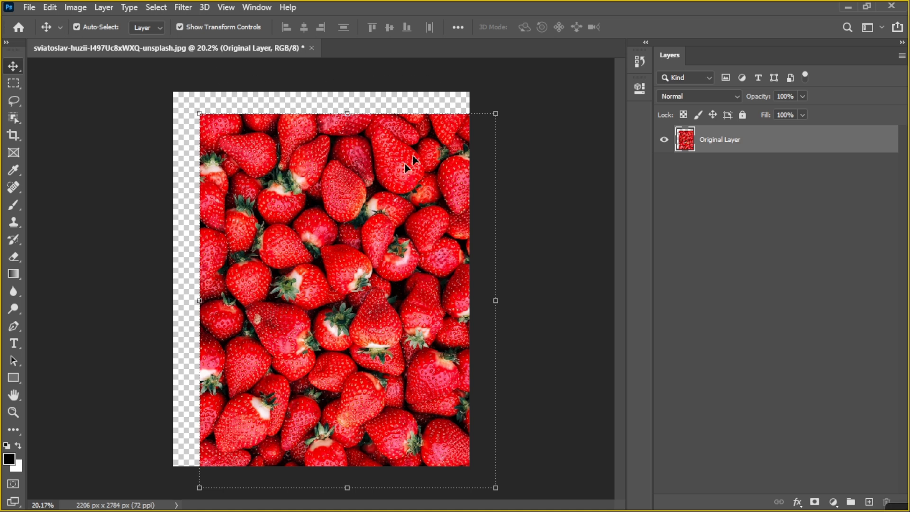
drag(406, 167, 443, 216)
click(579, 207)
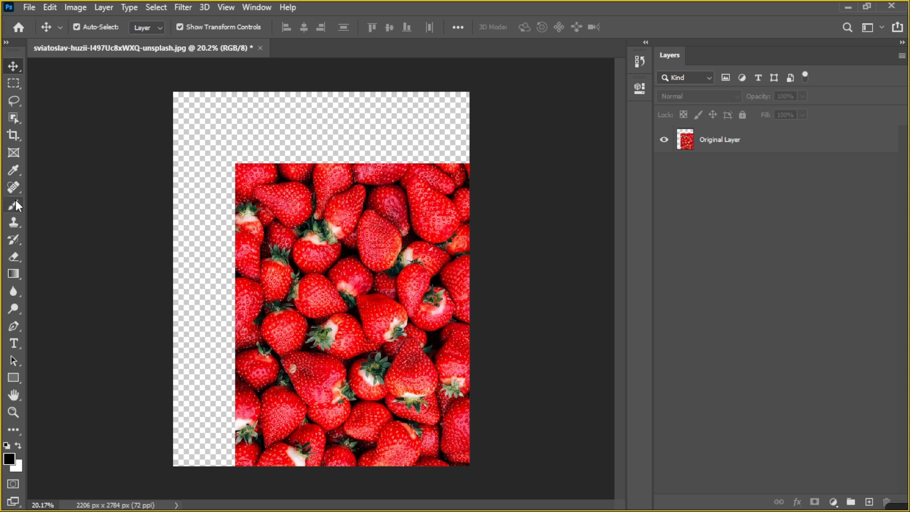
Activate the Brush tool, select the Original Layer for painting, and enlarge the brush tip
drag(16, 207, 78, 204)
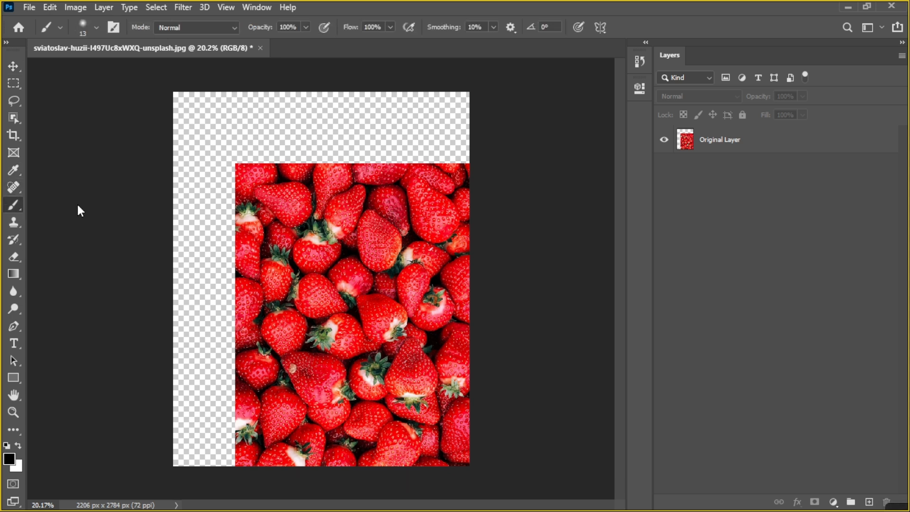
click(780, 140)
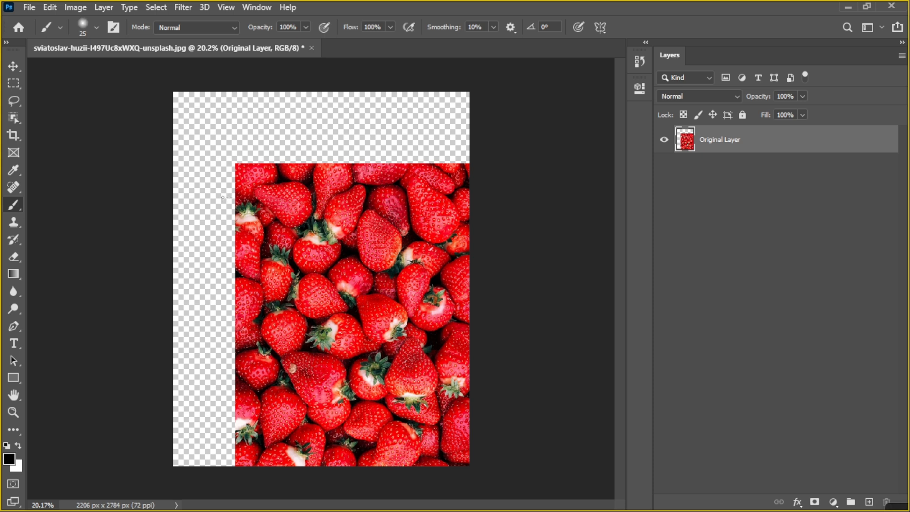
key(bracketright)
key(bracketright)
key(bracketright)
Set the foreground color to light yellow efff69 and enlarge the brush to 600
click(11, 458)
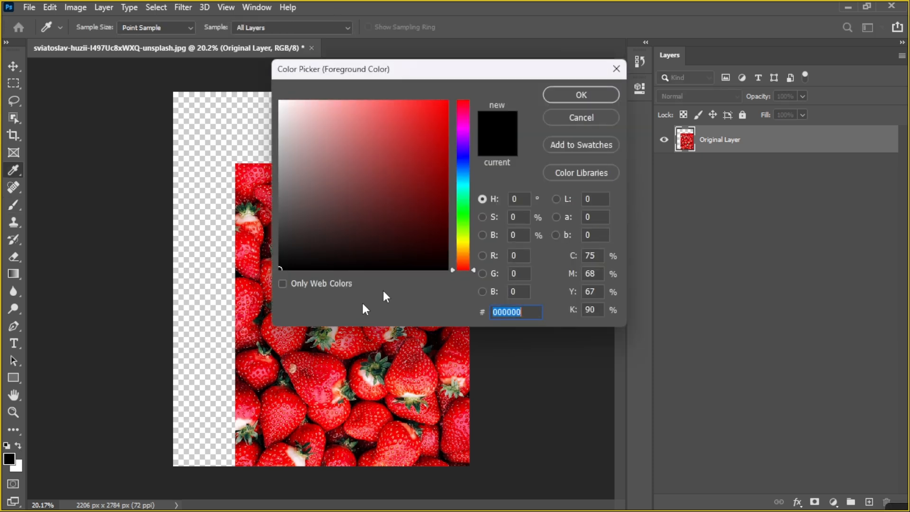
drag(461, 186, 469, 239)
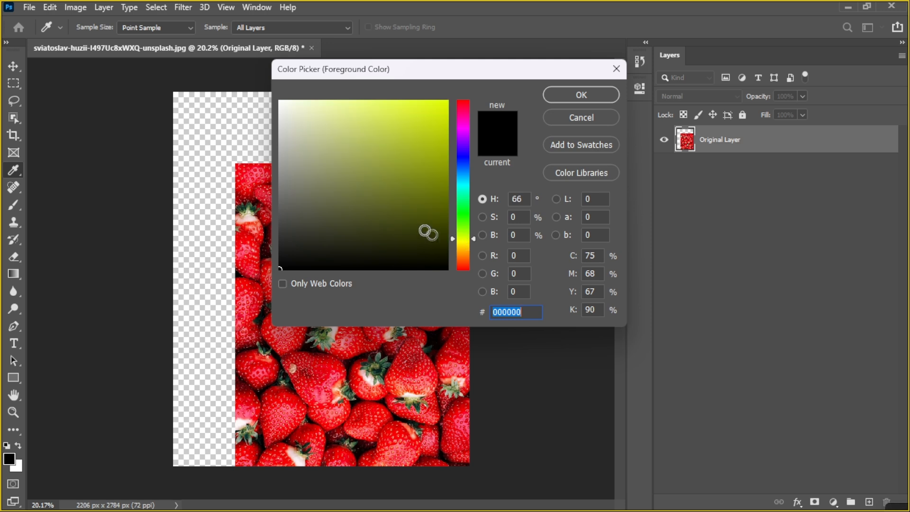
mouse_move(422, 194)
mouse_down()
mouse_move(401, 101)
mouse_move(379, 99)
mouse_up()
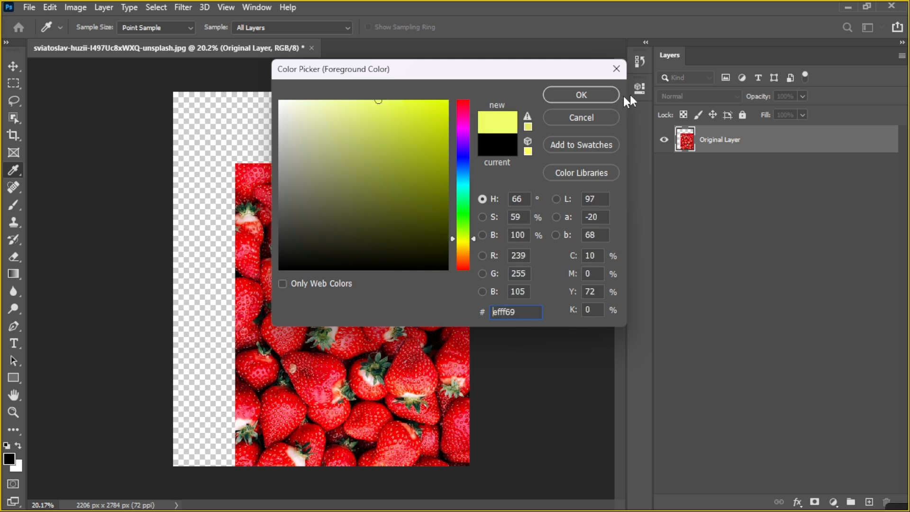
click(585, 96)
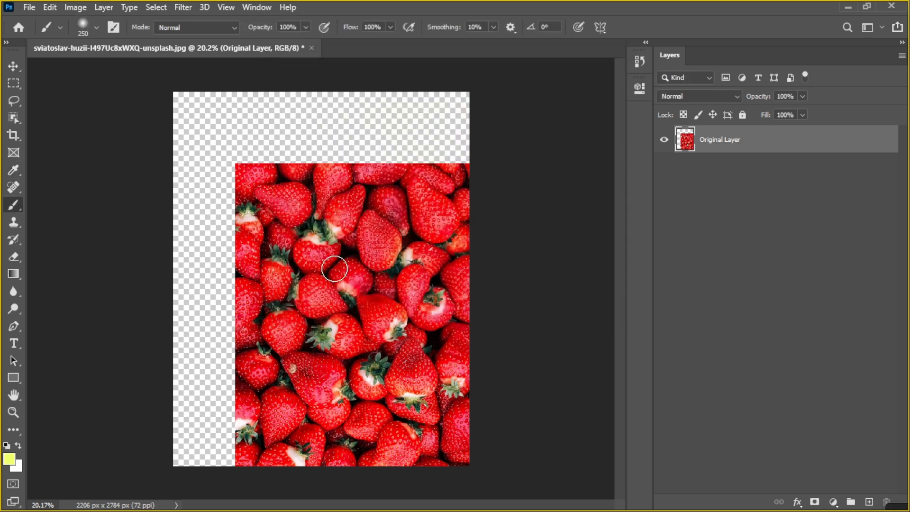
key(bracketright)
key(bracketright)
key(bracketright)
key(bracketright)
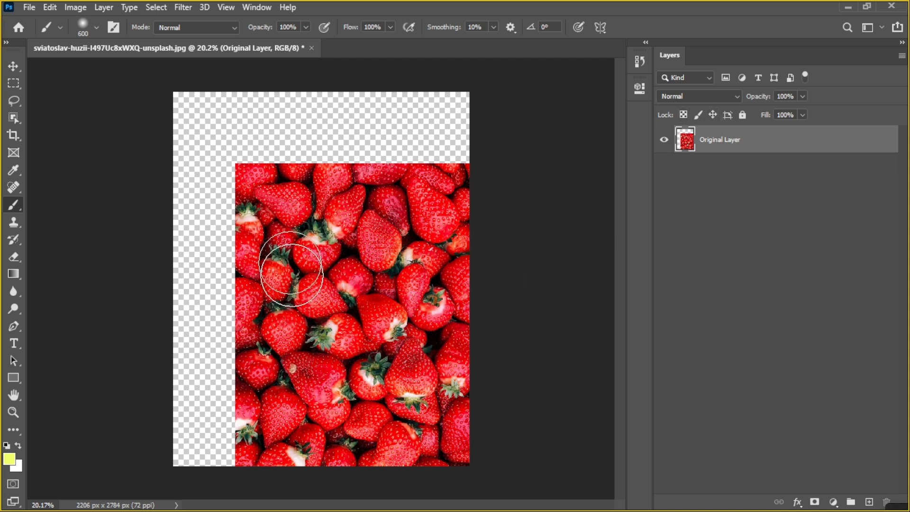
Paint yellow strokes over the transparent top and left areas and across the strawberries, and undo all of them
mouse_move(201, 166)
mouse_down()
mouse_move(190, 291)
mouse_move(189, 157)
mouse_move(453, 130)
mouse_move(290, 123)
mouse_move(286, 115)
mouse_move(482, 114)
mouse_move(473, 157)
mouse_move(250, 150)
mouse_move(284, 115)
mouse_move(183, 93)
mouse_up()
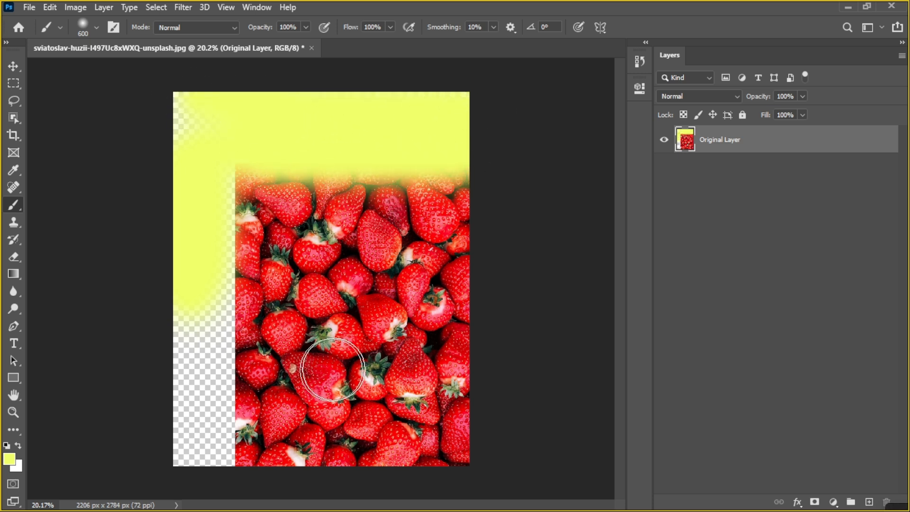
mouse_move(332, 370)
mouse_down()
mouse_move(410, 253)
mouse_move(420, 386)
mouse_up()
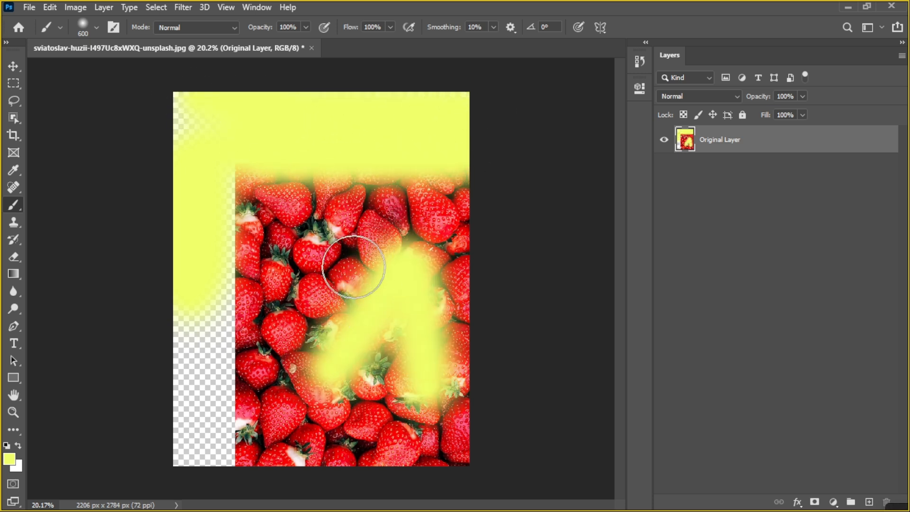
mouse_move(353, 266)
mouse_down()
mouse_move(374, 212)
mouse_move(411, 305)
mouse_move(331, 375)
mouse_move(303, 302)
mouse_move(353, 288)
mouse_move(384, 239)
mouse_move(351, 241)
mouse_move(369, 231)
mouse_up()
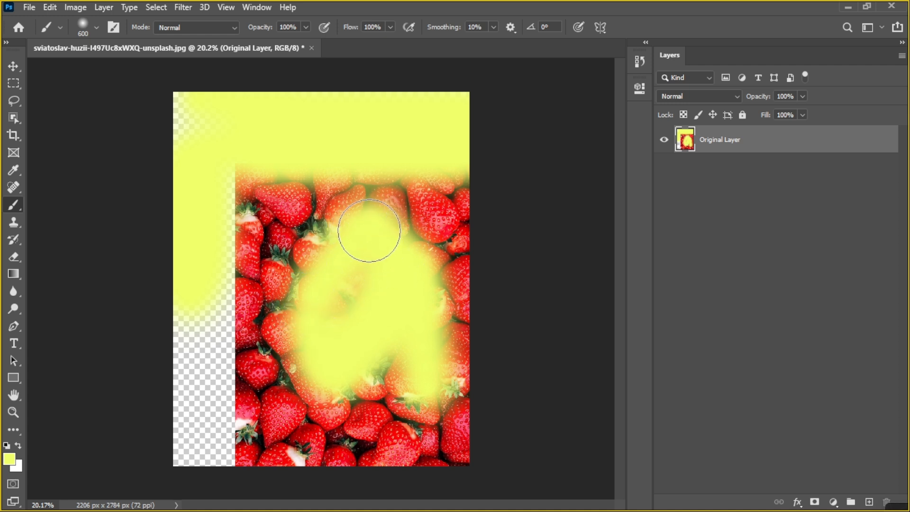
key(ctrl+z)
key(ctrl+z)
key(ctrl+z)
key(ctrl+z)
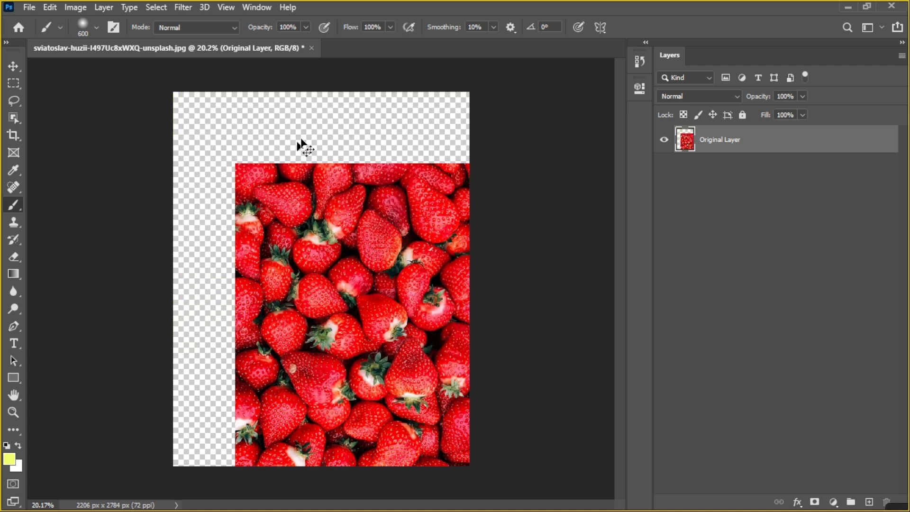
Paint a yellow blob on the strawberries' middle and L-shaped strokes along the transparent border, and undo these strokes
mouse_move(313, 256)
mouse_down()
mouse_move(408, 308)
mouse_move(375, 316)
mouse_move(350, 303)
mouse_up()
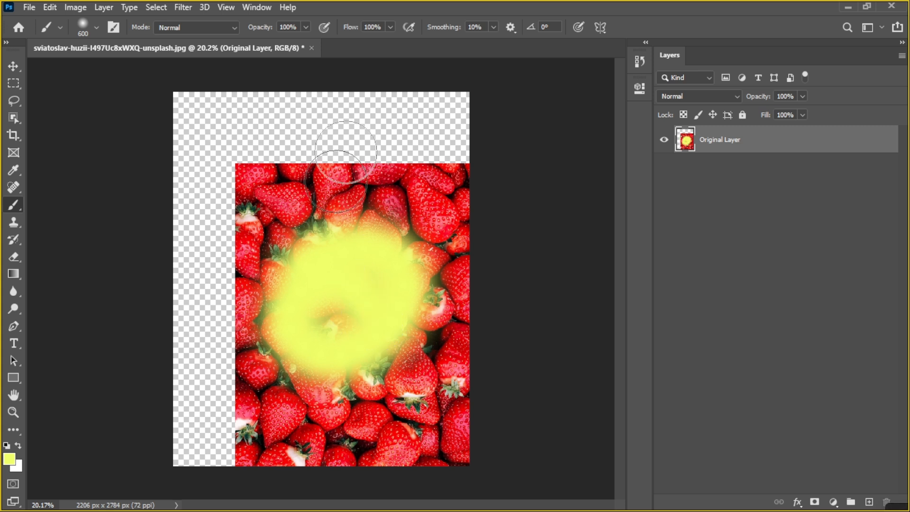
mouse_move(456, 114)
mouse_down()
mouse_move(191, 109)
mouse_move(181, 264)
mouse_move(197, 443)
mouse_up()
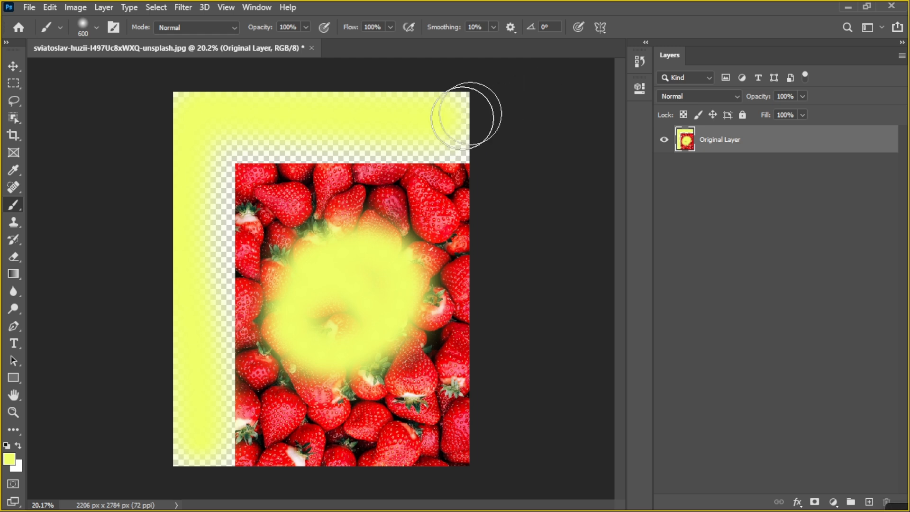
mouse_move(463, 134)
mouse_down()
mouse_move(206, 147)
mouse_move(209, 474)
mouse_up()
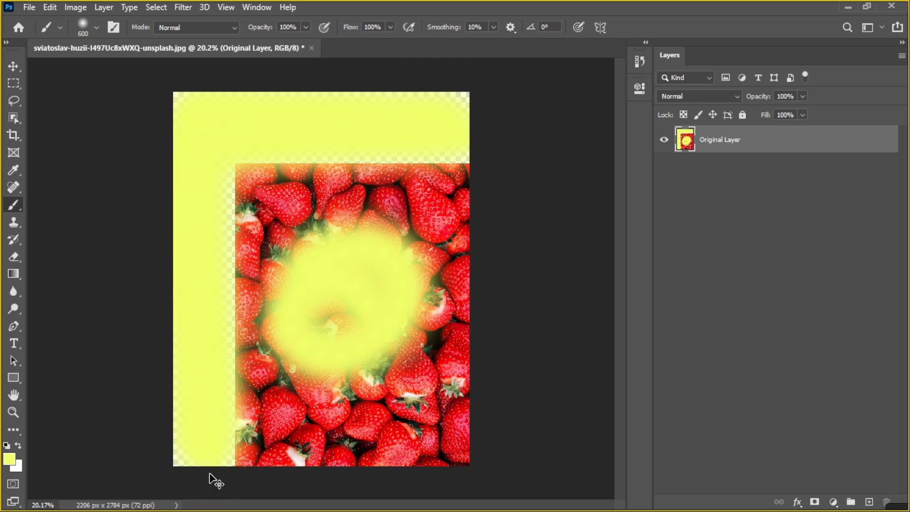
key(ctrl+z)
key(ctrl+z)
key(ctrl+z)
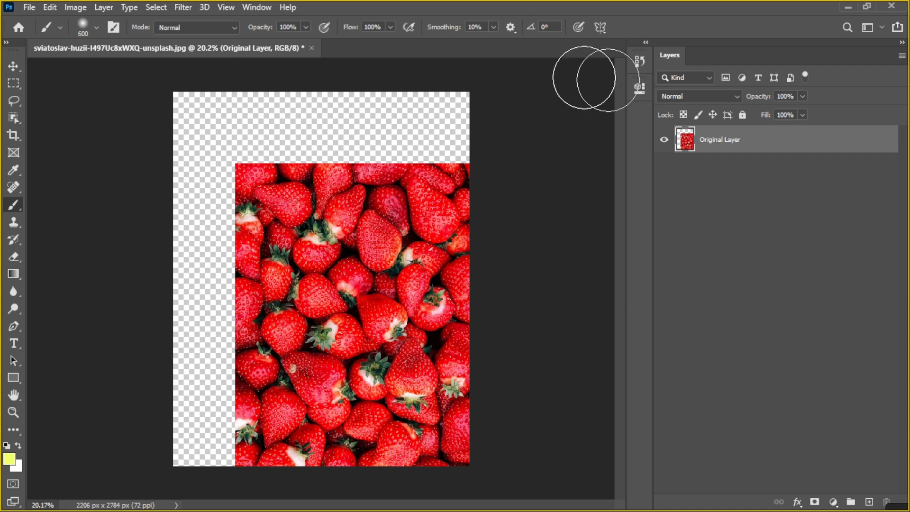
Lock Original Layer's transparent pixels, paint yellow over the strawberries and the transparent border, and undo the strokes
click(688, 117)
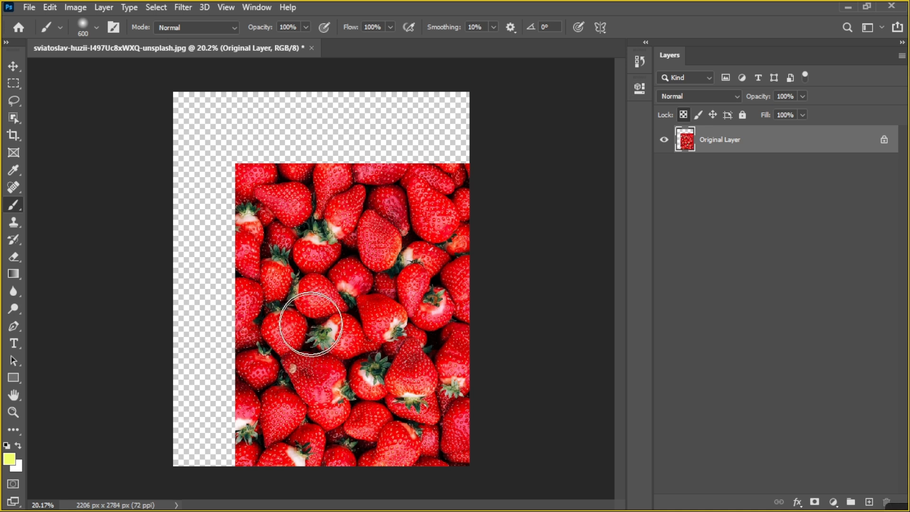
mouse_move(311, 324)
mouse_down()
mouse_move(314, 361)
mouse_move(443, 291)
mouse_move(274, 386)
mouse_move(282, 285)
mouse_move(377, 319)
mouse_move(314, 372)
mouse_move(341, 293)
mouse_move(405, 328)
mouse_move(381, 289)
mouse_up()
mouse_move(433, 118)
mouse_down()
mouse_move(271, 119)
mouse_move(398, 122)
mouse_move(339, 108)
mouse_move(383, 121)
mouse_move(220, 131)
mouse_move(433, 135)
mouse_move(321, 101)
mouse_up()
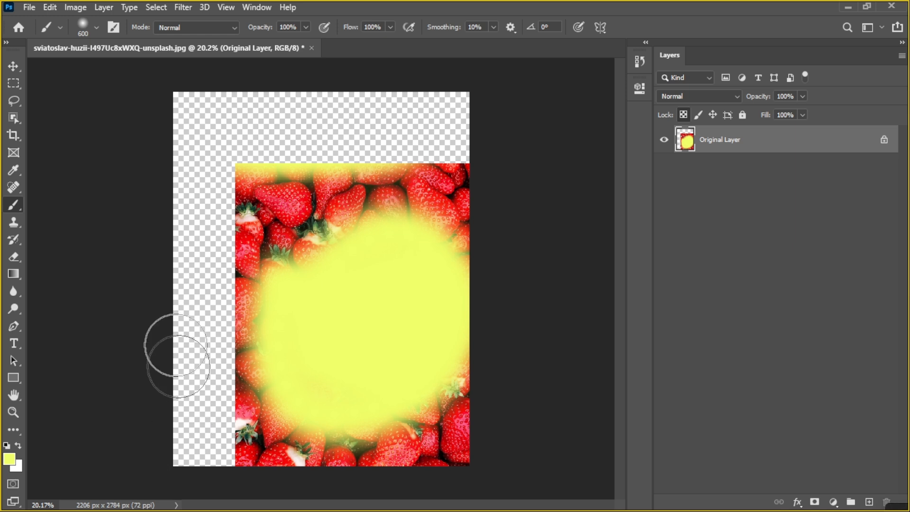
mouse_move(173, 426)
mouse_down()
mouse_move(243, 348)
mouse_move(256, 188)
mouse_move(259, 330)
mouse_move(254, 170)
mouse_move(460, 167)
mouse_move(477, 478)
mouse_move(227, 480)
mouse_move(225, 337)
mouse_move(253, 459)
mouse_move(426, 435)
mouse_move(481, 417)
mouse_move(314, 425)
mouse_move(272, 261)
mouse_move(384, 201)
mouse_move(457, 198)
mouse_move(318, 251)
mouse_move(344, 251)
mouse_move(428, 223)
mouse_move(302, 241)
mouse_move(527, 489)
mouse_move(454, 290)
mouse_move(381, 200)
mouse_move(483, 202)
mouse_move(272, 301)
mouse_move(286, 457)
mouse_move(350, 449)
mouse_move(593, 324)
mouse_up()
key(ctrl+z)
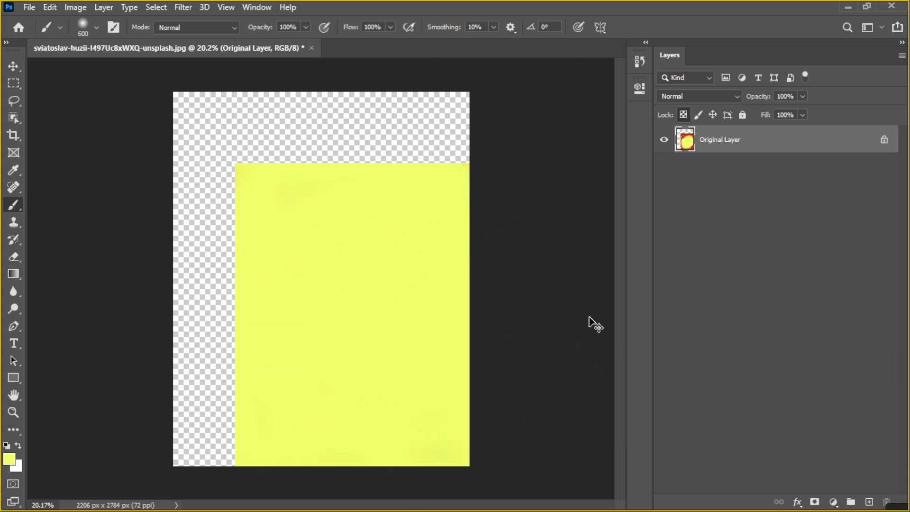
key(ctrl+z)
key(ctrl+z)
key(ctrl+z)
key(ctrl+z)
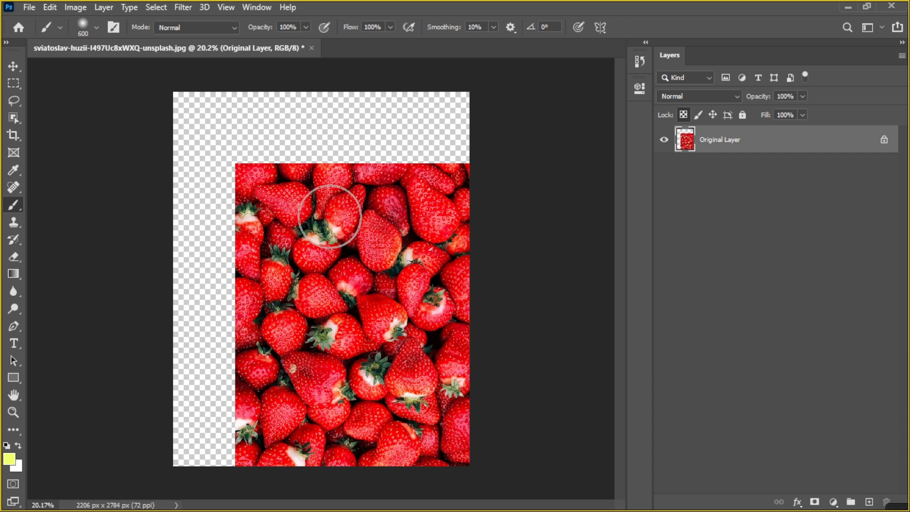
Enlarge the brush to 800, paint a horizontal yellow band across the upper strawberries, and undo it
key(bracketright)
key(bracketright)
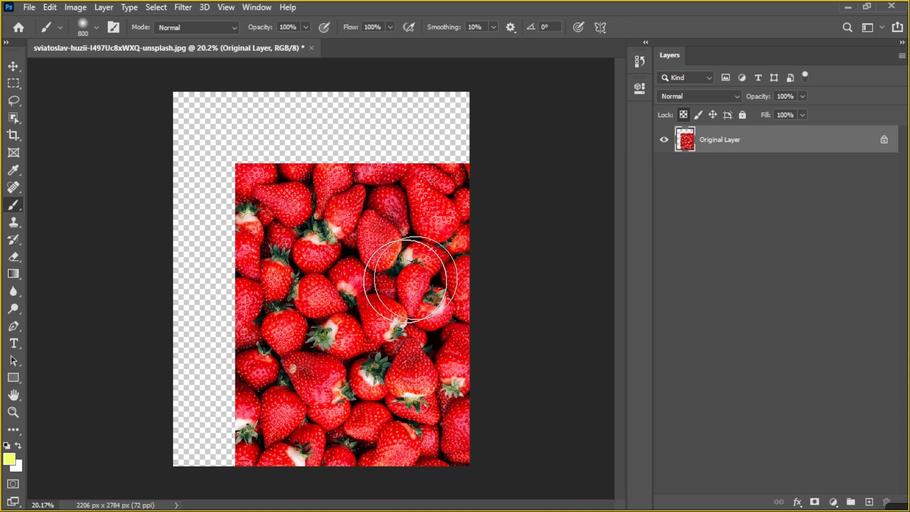
drag(473, 205, 285, 198)
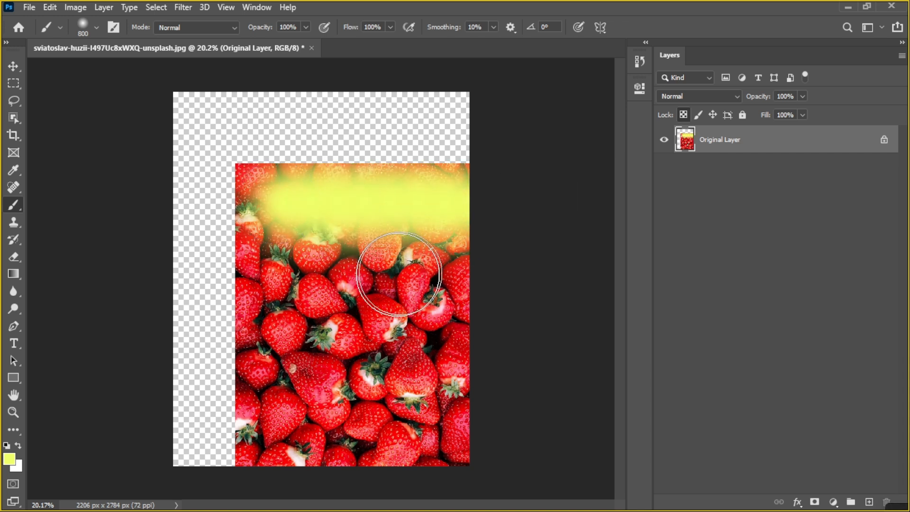
key(ctrl+z)
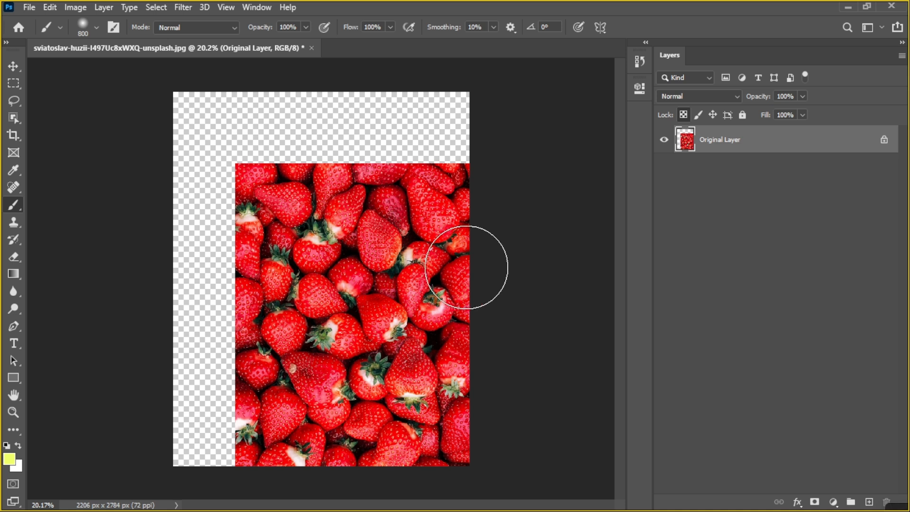
Switch Original Layer's lock from transparent pixels to image pixels and try to paint on the layer
click(684, 116)
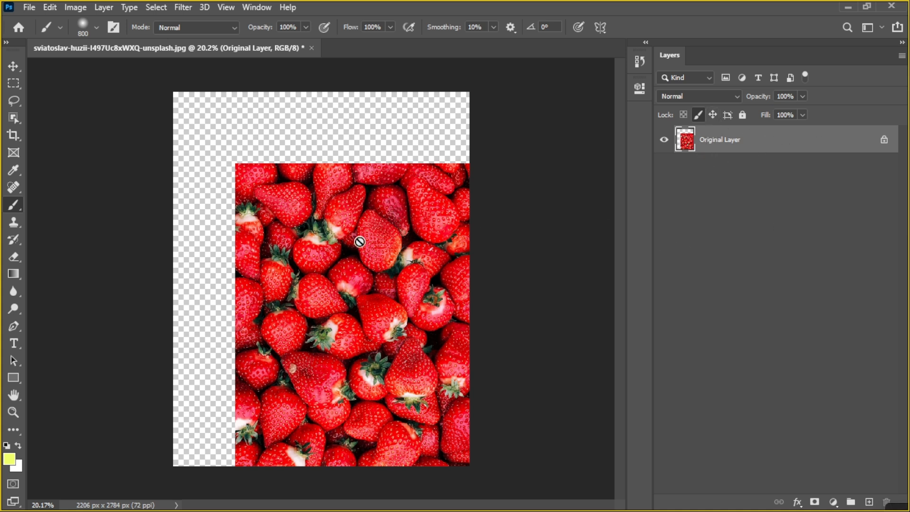
click(404, 137)
click(423, 202)
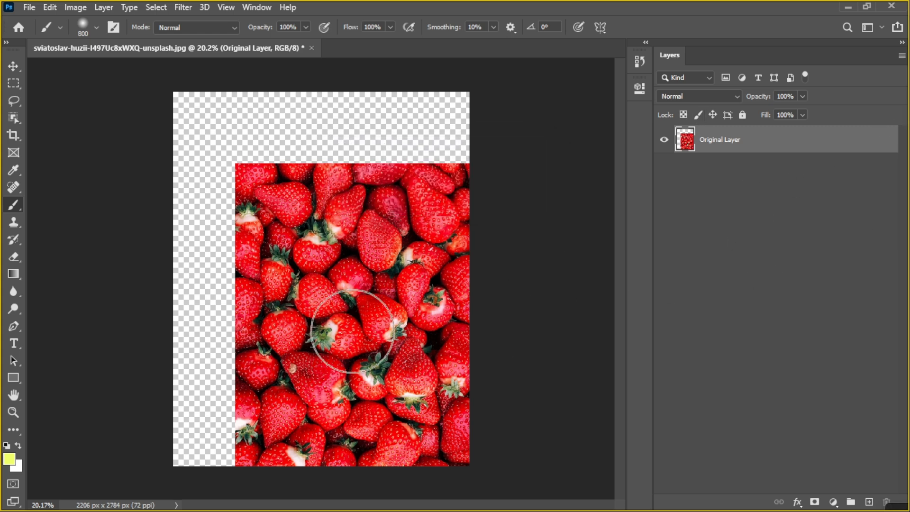
Move Original Layer back over the full canvas and shift it again with its image pixels locked
key(v)
drag(362, 342, 300, 275)
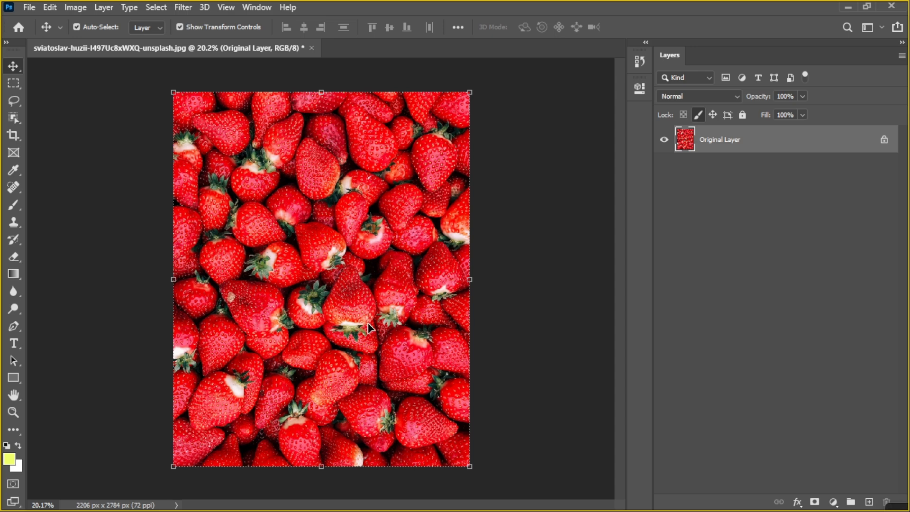
drag(299, 179, 323, 241)
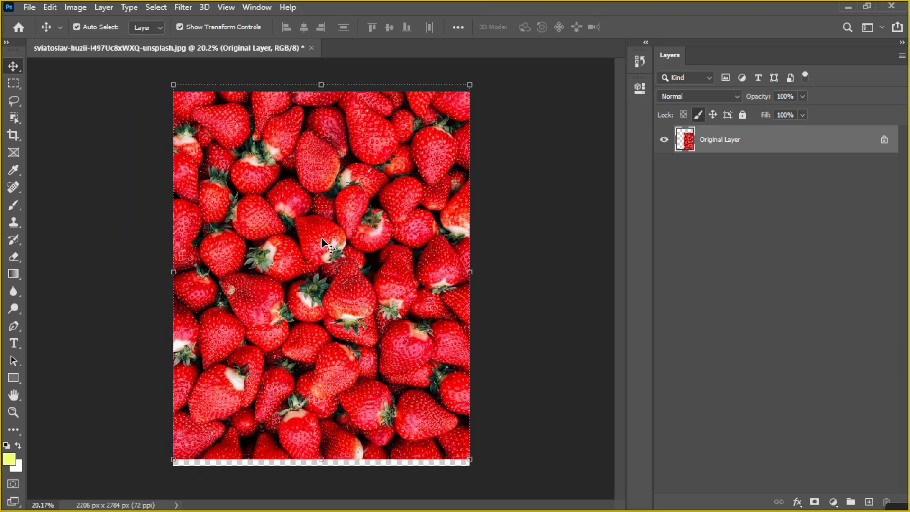
Scale the strawberry picture down proportionally to 74.34% and place it inside the canvas with transparency on all sides
click(481, 94)
drag(474, 87, 397, 182)
drag(339, 311, 387, 259)
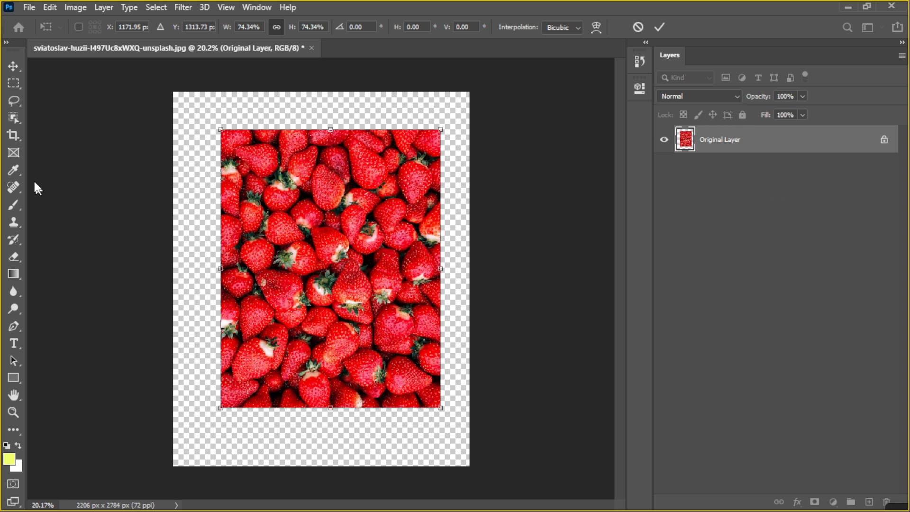
Apply the scaling and try to paint on the pixel-locked strawberries with the Brush tool
drag(10, 204, 48, 204)
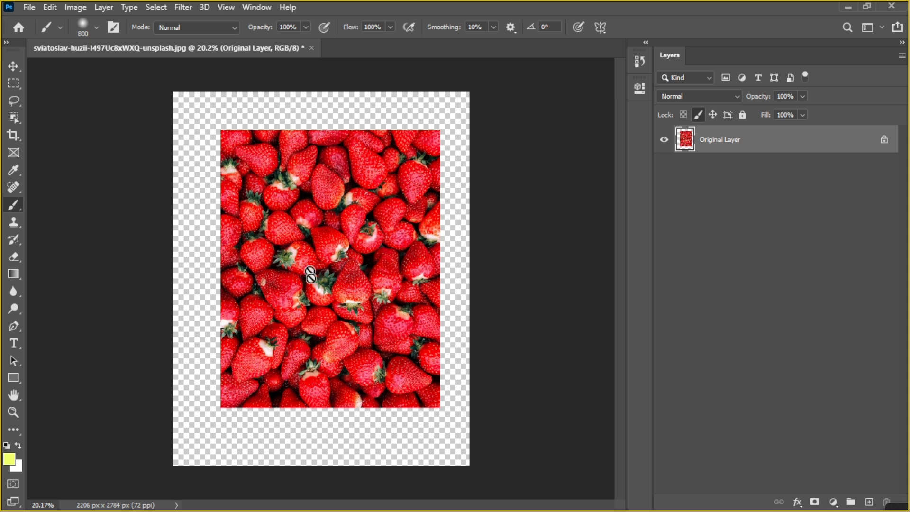
click(382, 259)
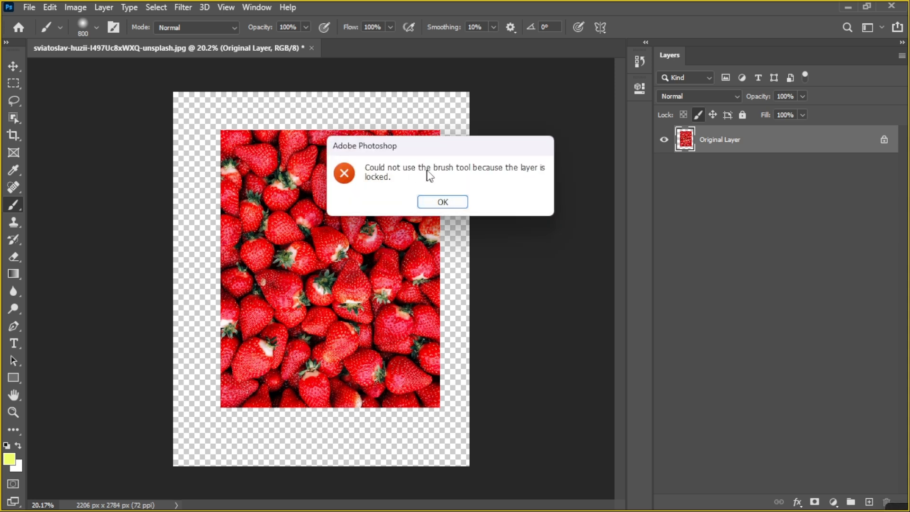
click(444, 202)
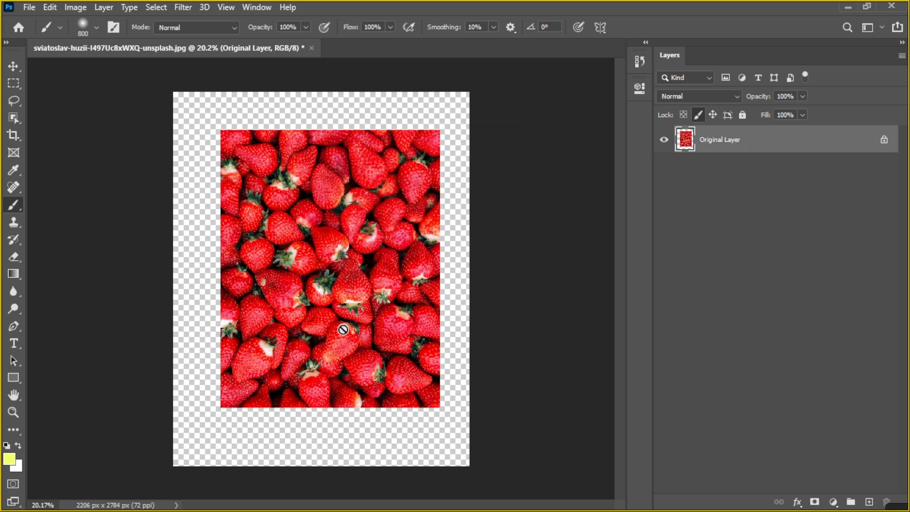
Move the scaled strawberry picture to the middle of the canvas, and undo the moves and the scaling
key(v)
drag(349, 329, 335, 308)
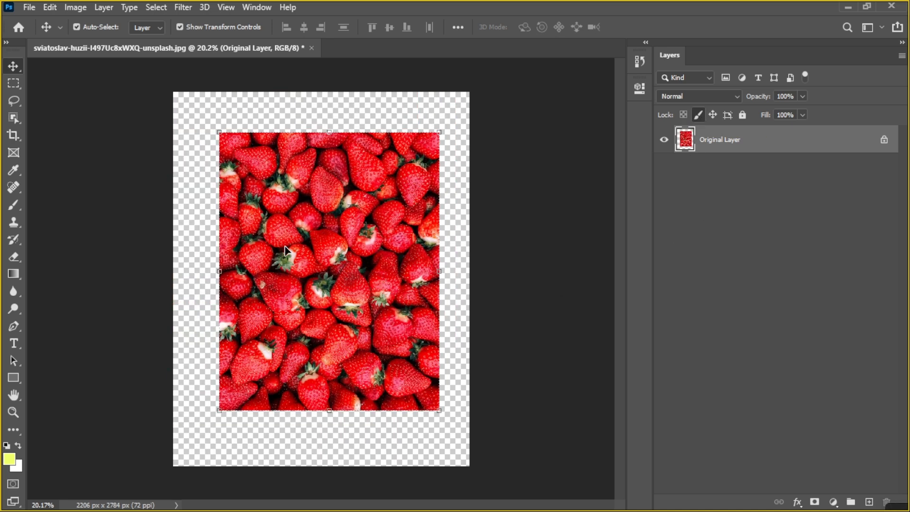
mouse_move(286, 250)
mouse_down()
mouse_move(291, 292)
mouse_move(285, 254)
mouse_move(276, 262)
mouse_up()
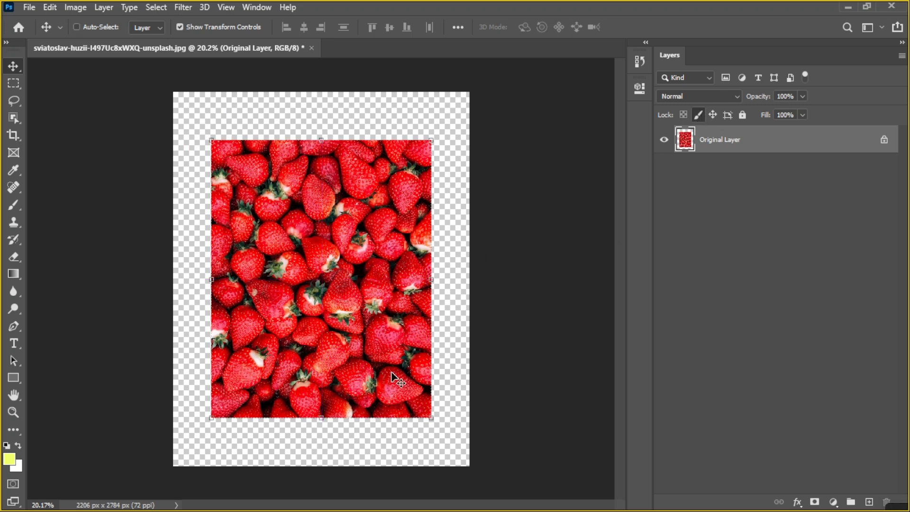
key(ctrl+z)
key(ctrl+z)
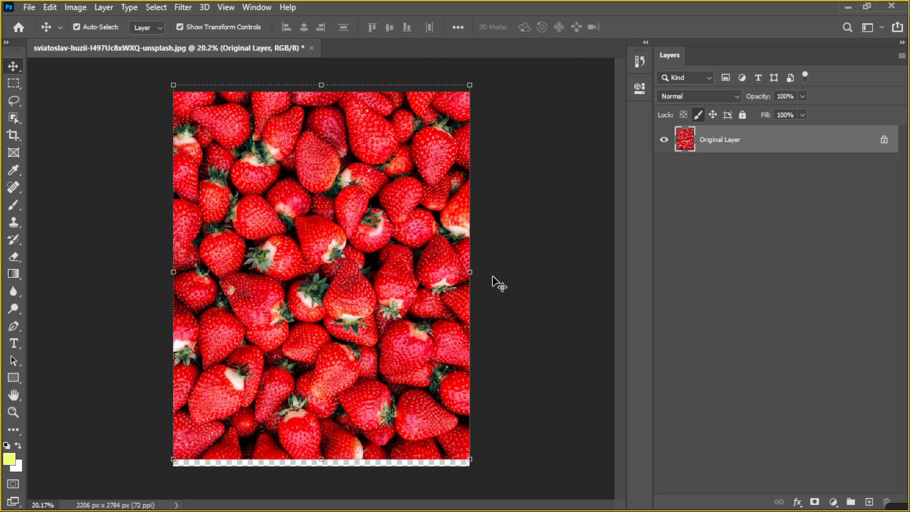
key(ctrl+shift+z)
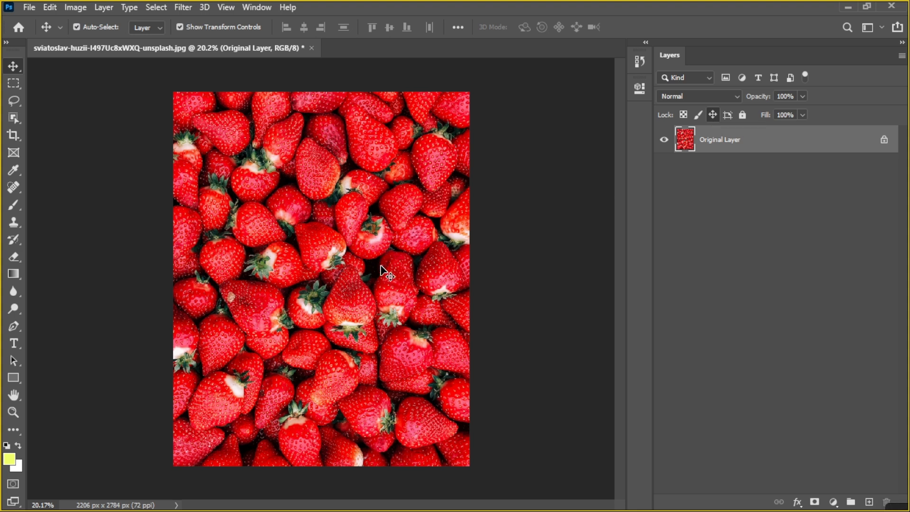
Try to move the position-locked Original Layer and to paint over the strawberries with the Brush tool
drag(327, 194, 344, 226)
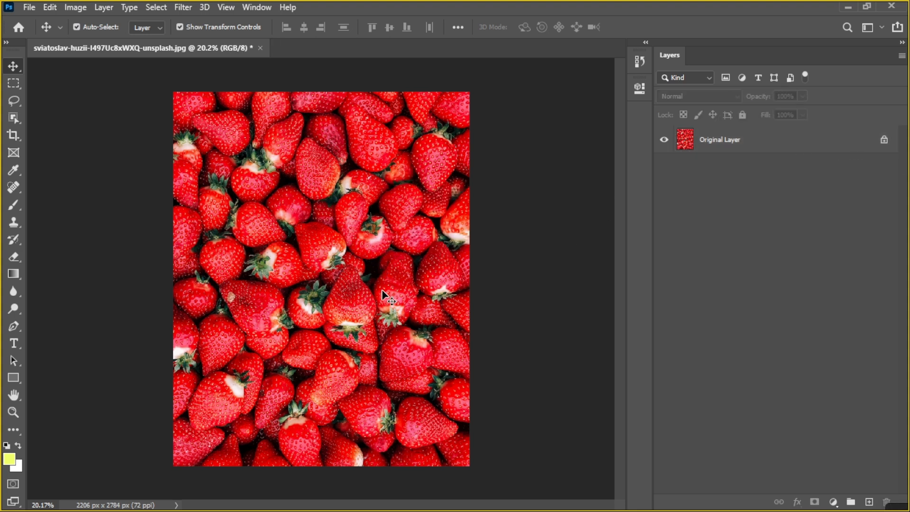
drag(298, 195, 424, 278)
click(13, 205)
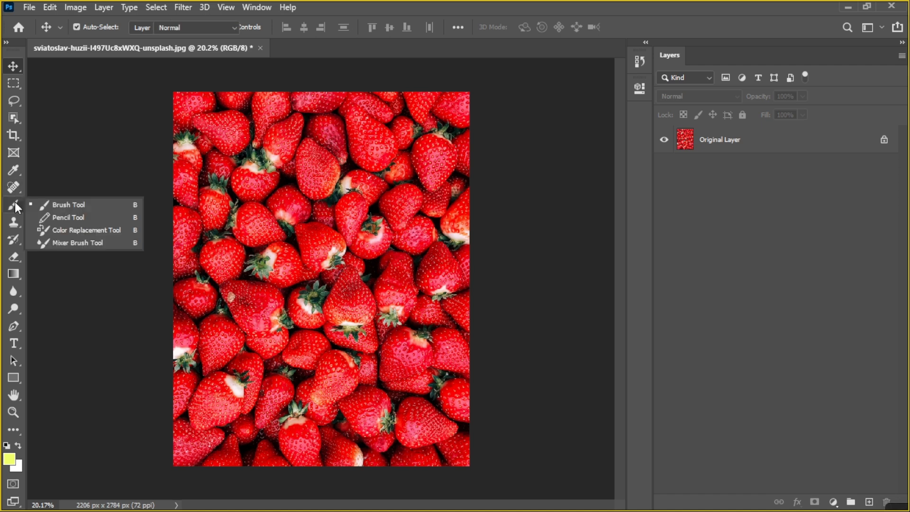
click(61, 198)
click(313, 230)
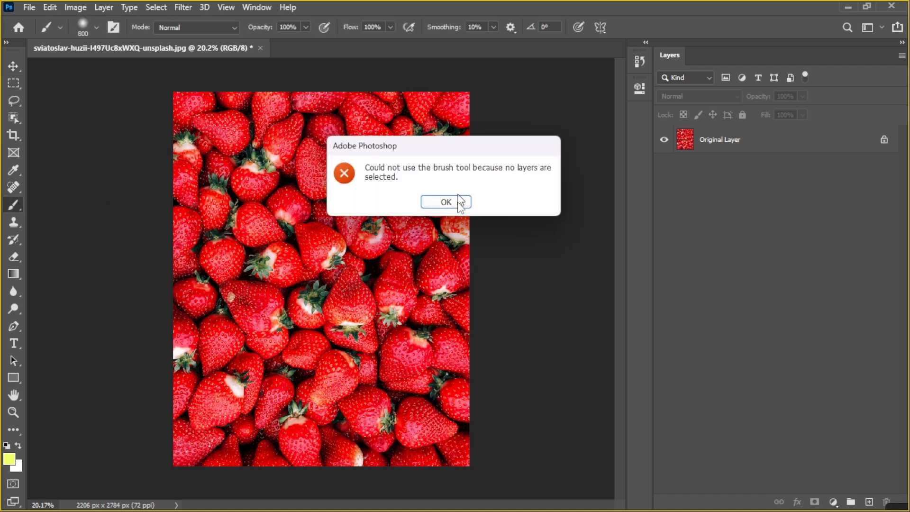
click(450, 203)
click(225, 302)
click(435, 202)
Draw a rectangular marquee selection over the central strawberries and deselect it
click(14, 84)
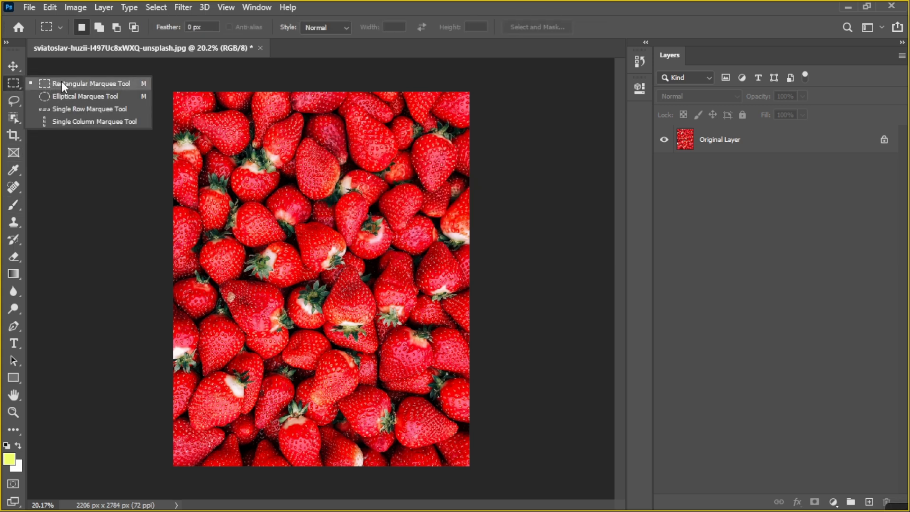
click(61, 82)
drag(289, 164, 422, 323)
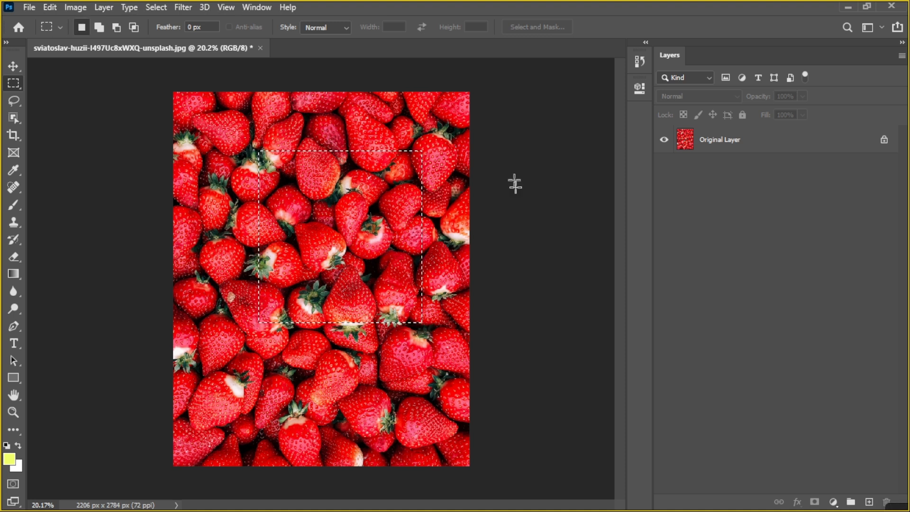
click(365, 242)
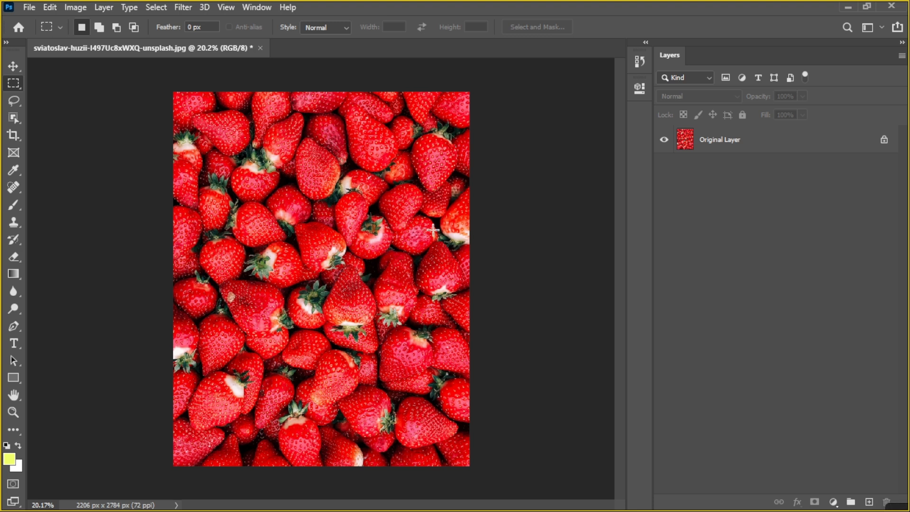
Activate the Move tool, select Original Layer, and turn off its position lock
key(v)
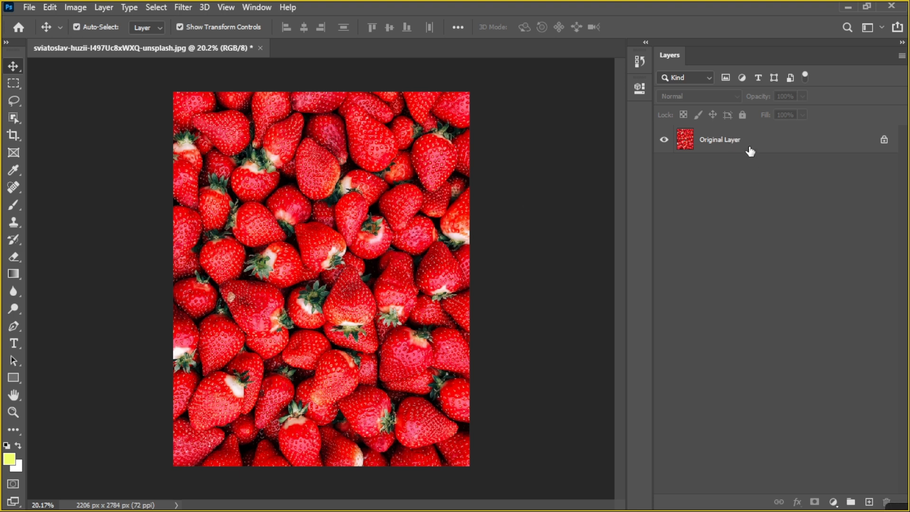
click(732, 148)
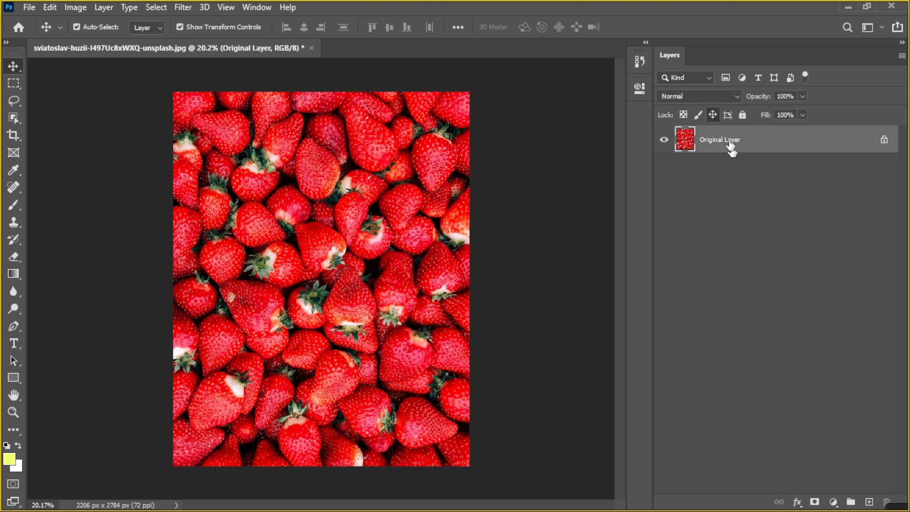
click(712, 116)
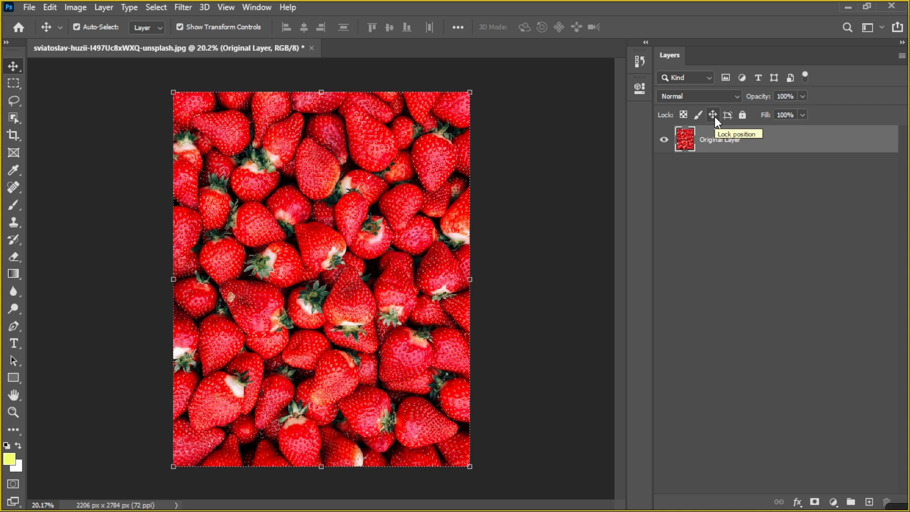
Lock all attributes of Original Layer and try to move it and paint on it with the Brush tool
click(743, 116)
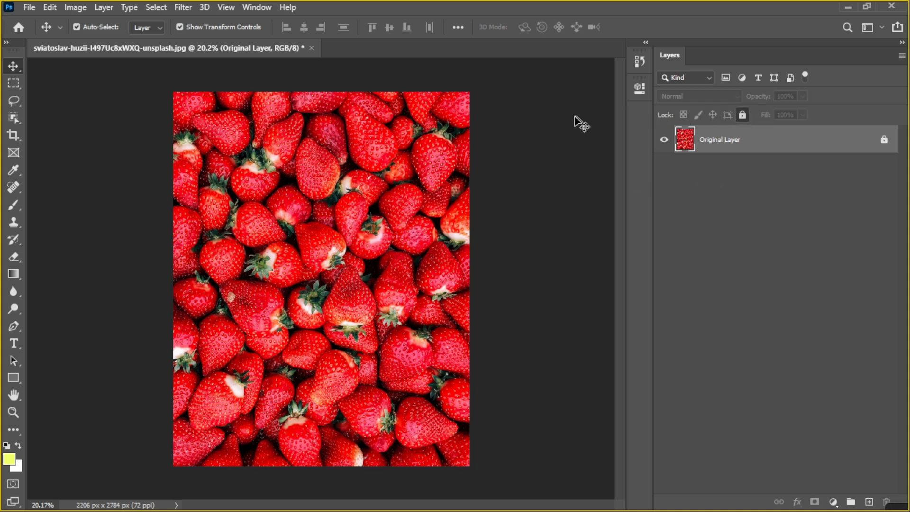
drag(310, 217, 429, 355)
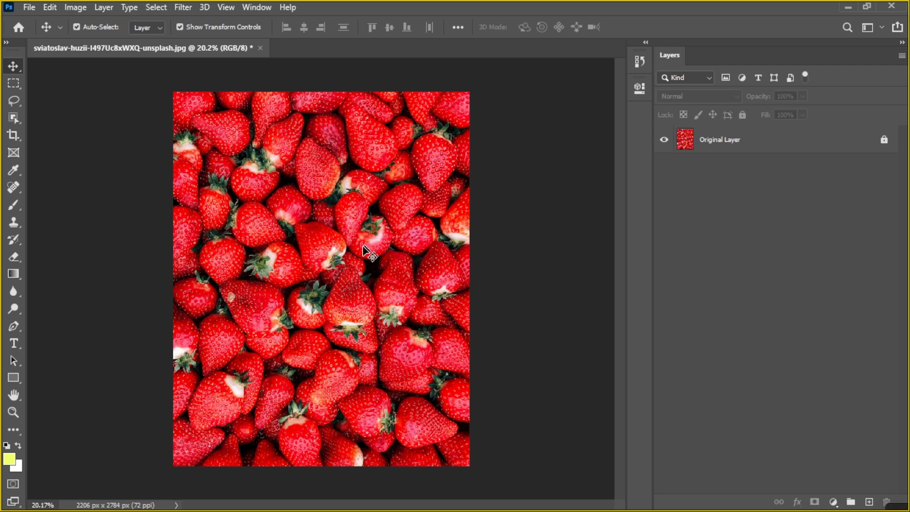
key(b)
click(290, 284)
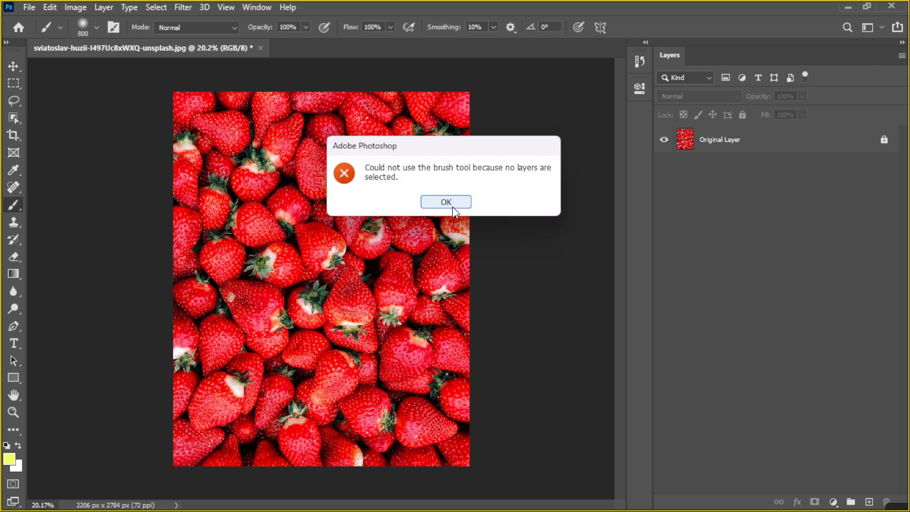
click(452, 205)
Reselect and fully unlock Original Layer, and move it down and right to expose transparency along the canvas's top and left
mouse_move(712, 150)
mouse_down()
mouse_move(714, 231)
mouse_move(726, 187)
mouse_up()
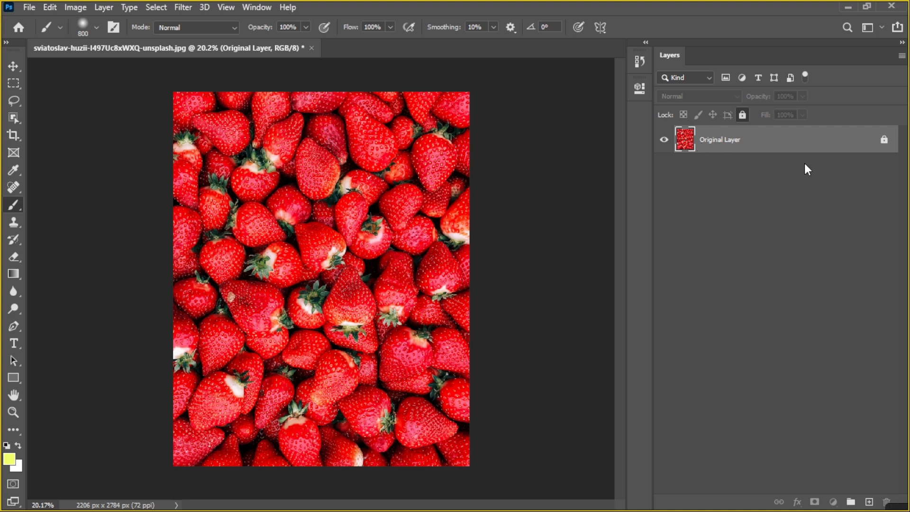
click(742, 116)
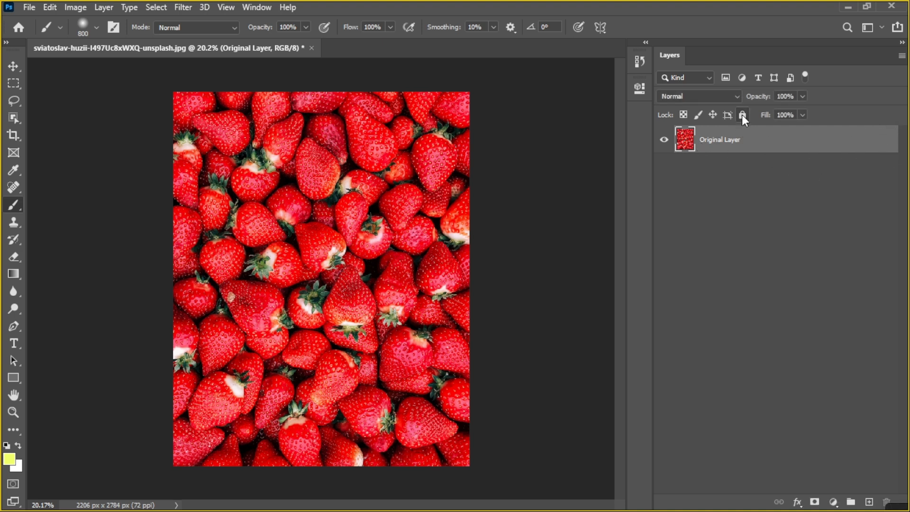
key(v)
drag(366, 204, 423, 300)
Lock the transparent pixels of Original Layer, brush yellow across the strawberries and the empty area above them, and undo the strokes
click(684, 115)
click(401, 149)
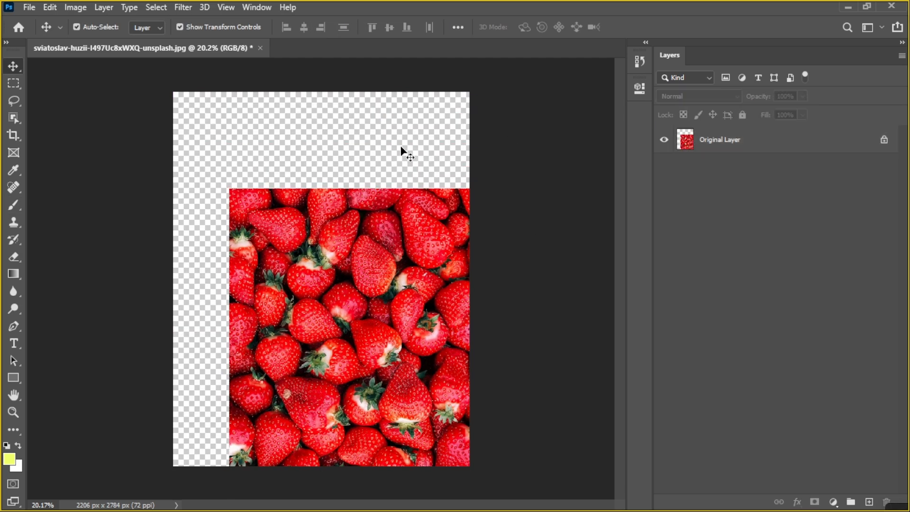
key(b)
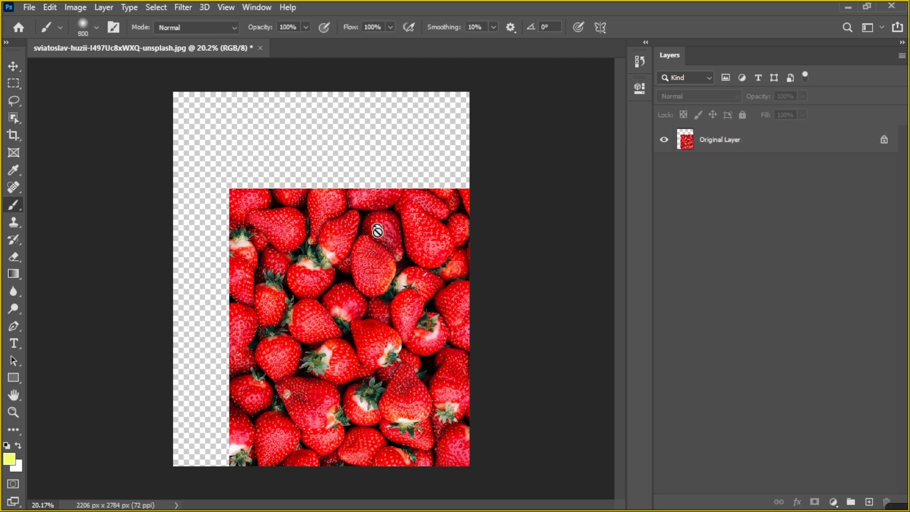
click(802, 142)
mouse_move(418, 257)
mouse_down()
mouse_move(285, 284)
mouse_move(342, 213)
mouse_up()
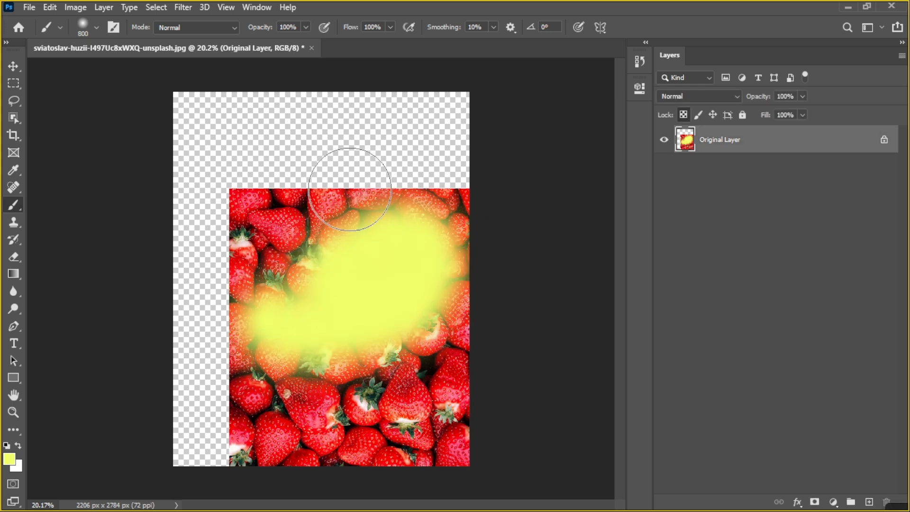
drag(342, 156, 397, 131)
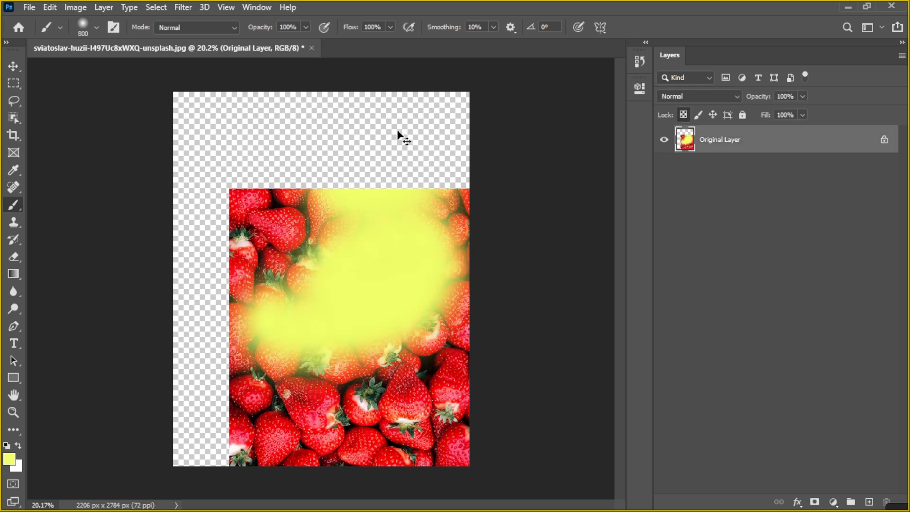
key(ctrl+z)
key(ctrl+z)
key(ctrl+z)
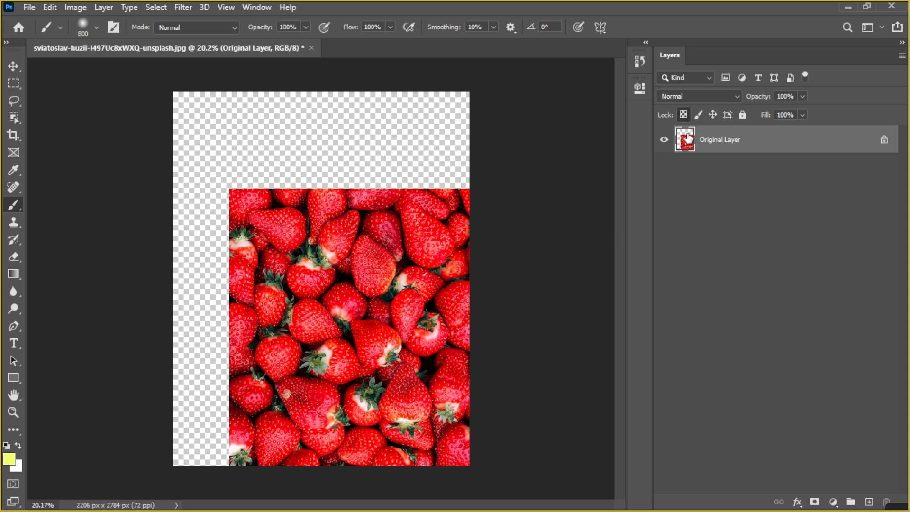
Try to paint on Original Layer with its image pixels locked, and undo the lock changes
click(700, 116)
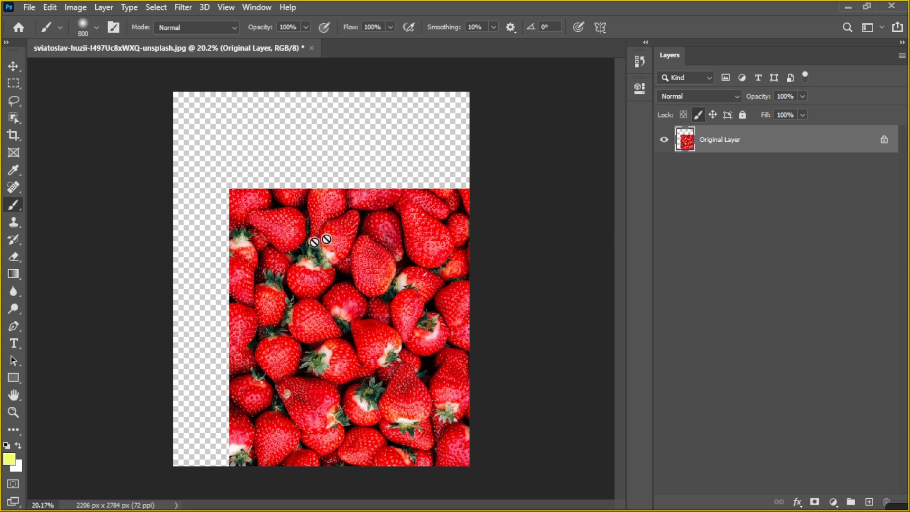
click(378, 146)
click(436, 203)
key(ctrl+z)
key(ctrl+z)
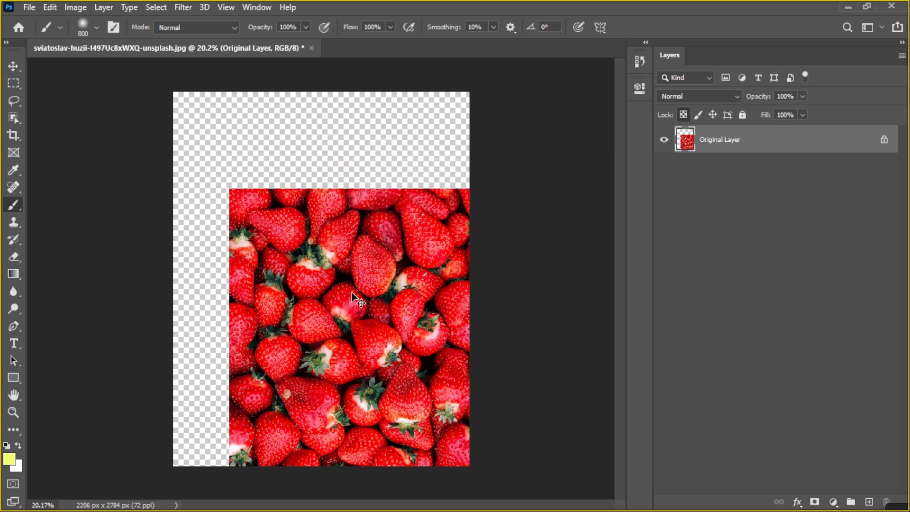
key(ctrl+z)
Lock the position of Original Layer, paint yellow strokes over it, and try to move it with the Move tool
click(714, 115)
mouse_move(315, 331)
mouse_down()
mouse_move(372, 223)
mouse_move(469, 268)
mouse_move(457, 295)
mouse_up()
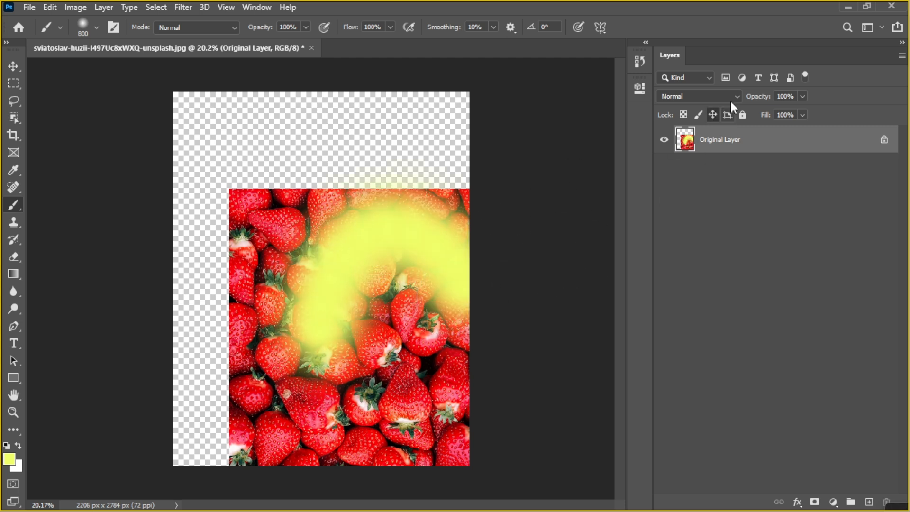
mouse_move(359, 275)
mouse_down()
mouse_move(393, 324)
mouse_move(388, 250)
mouse_move(275, 283)
mouse_move(328, 376)
mouse_up()
key(v)
drag(304, 300, 280, 241)
drag(396, 256, 389, 198)
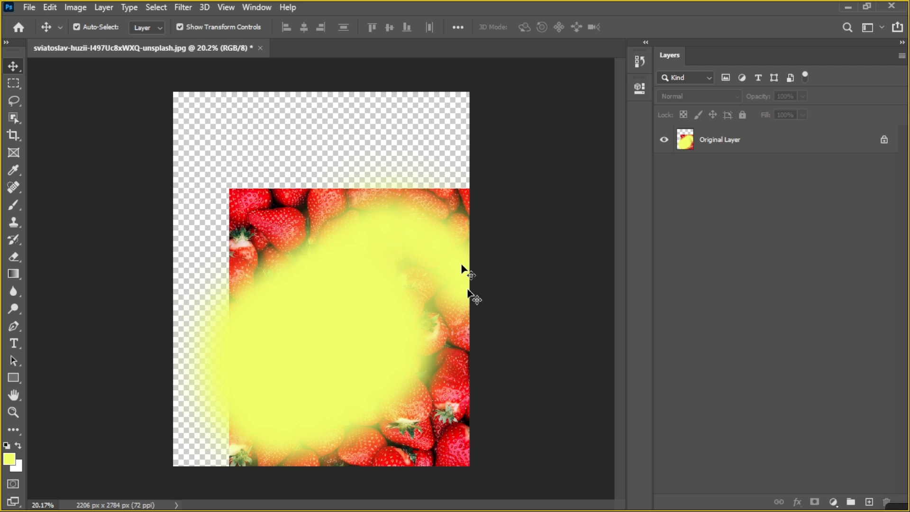
Undo the yellow brush strokes, and try to move Original Layer with all its attributes locked
key(ctrl+z)
key(ctrl+z)
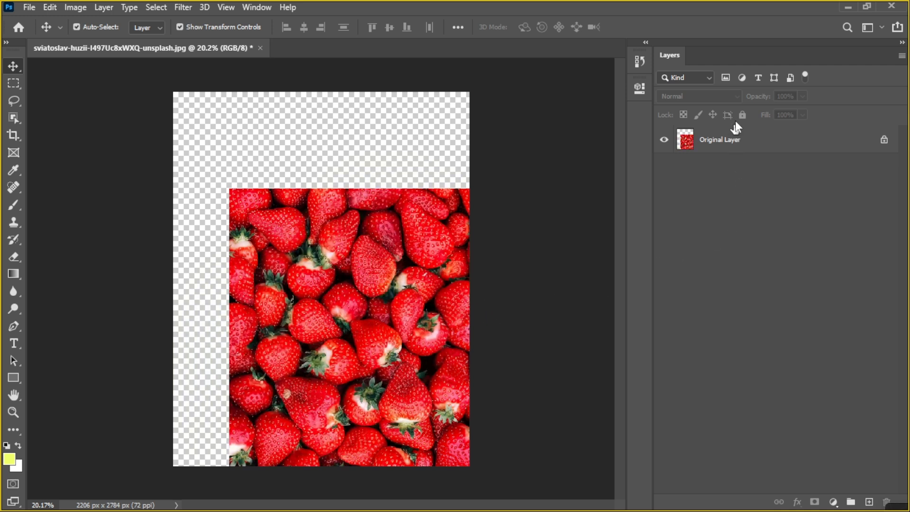
click(741, 142)
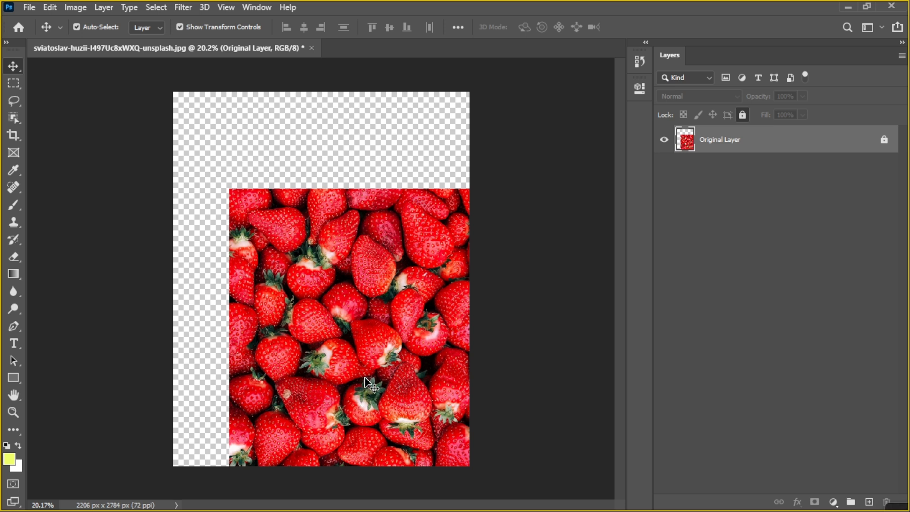
click(382, 292)
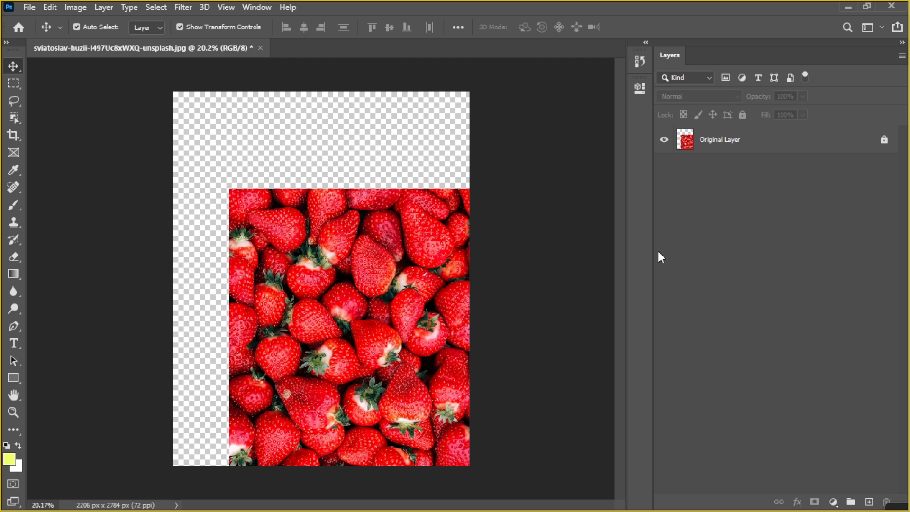
Fully unlock Original Layer and move it back up and left so it fills the canvas
click(711, 139)
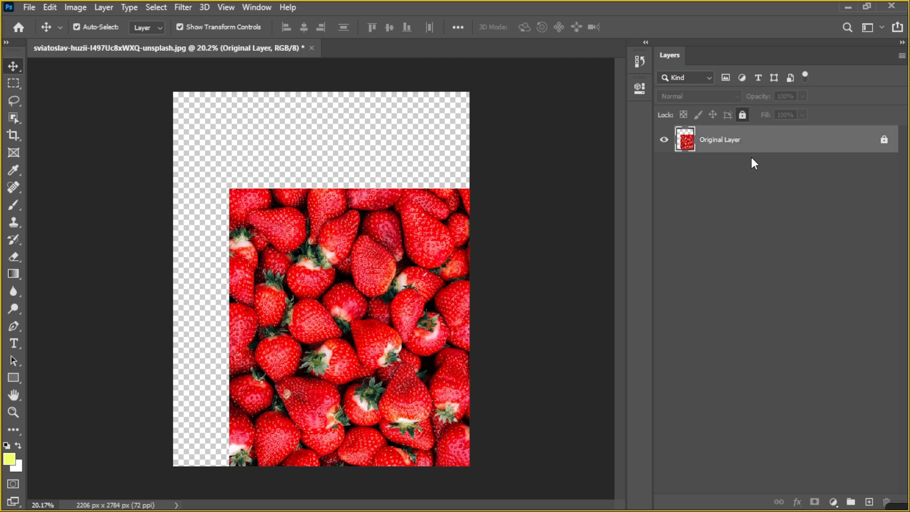
click(885, 139)
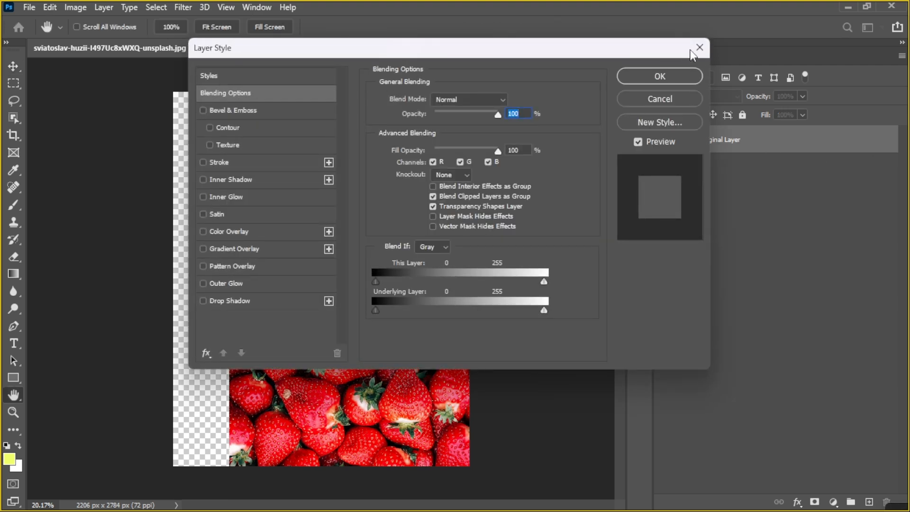
click(700, 48)
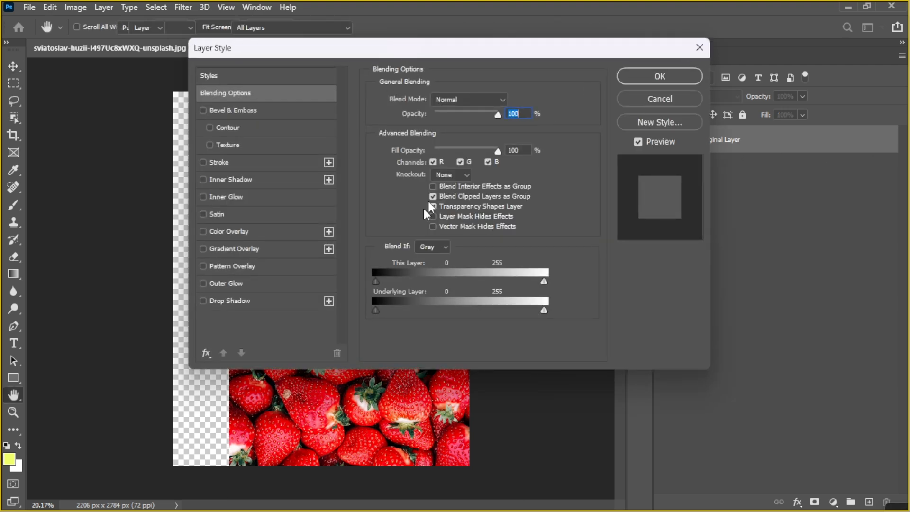
drag(386, 337, 331, 240)
click(700, 166)
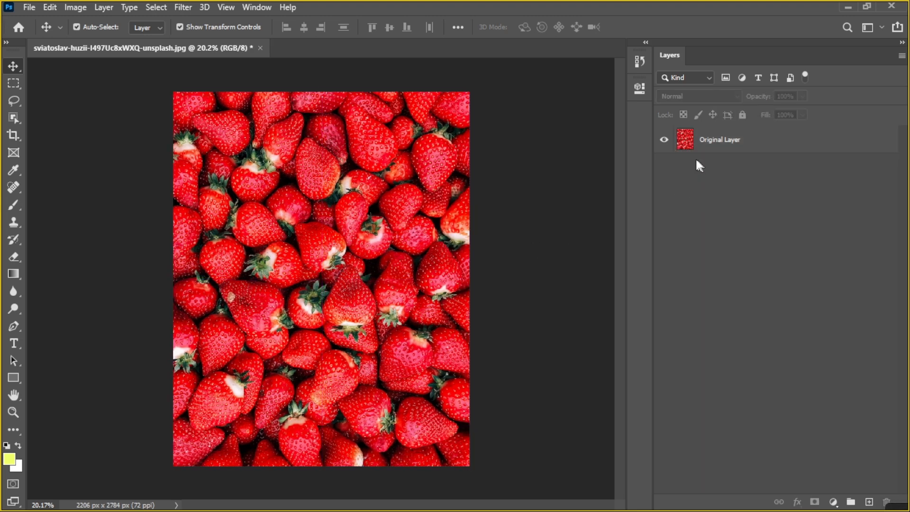
Switch to the Layers Panel class notes PDF in the browser, review the search layer options, and return to Photoshop
key(alt+Tab)
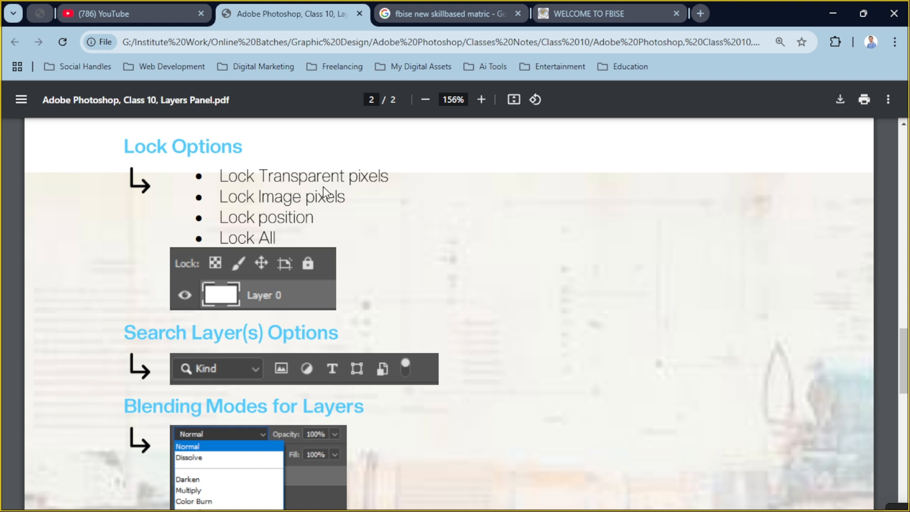
scroll(324, 192, down, 1)
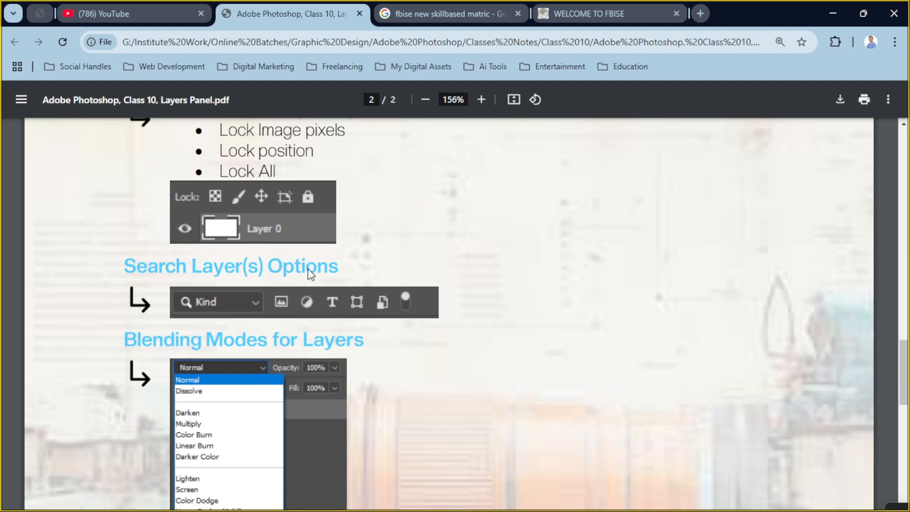
key(alt+Tab)
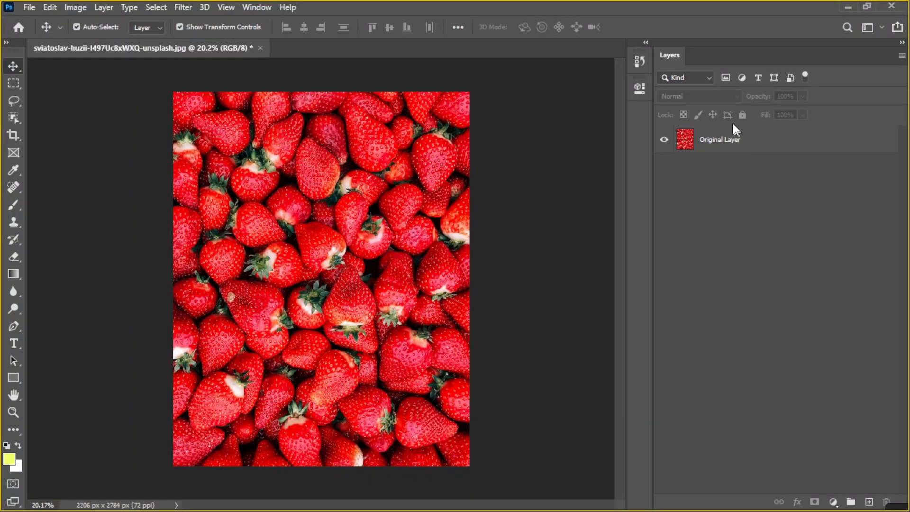
Select Original Layer and look through the available layer filter types
click(745, 141)
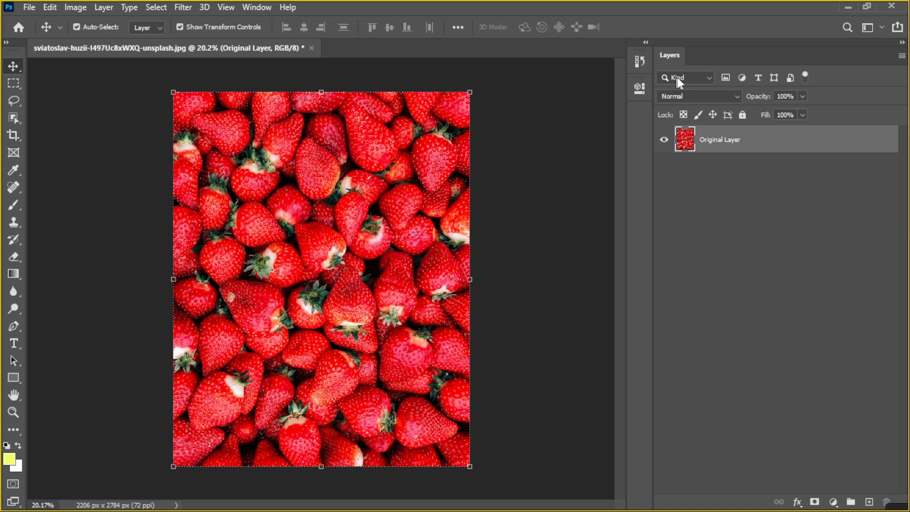
click(708, 77)
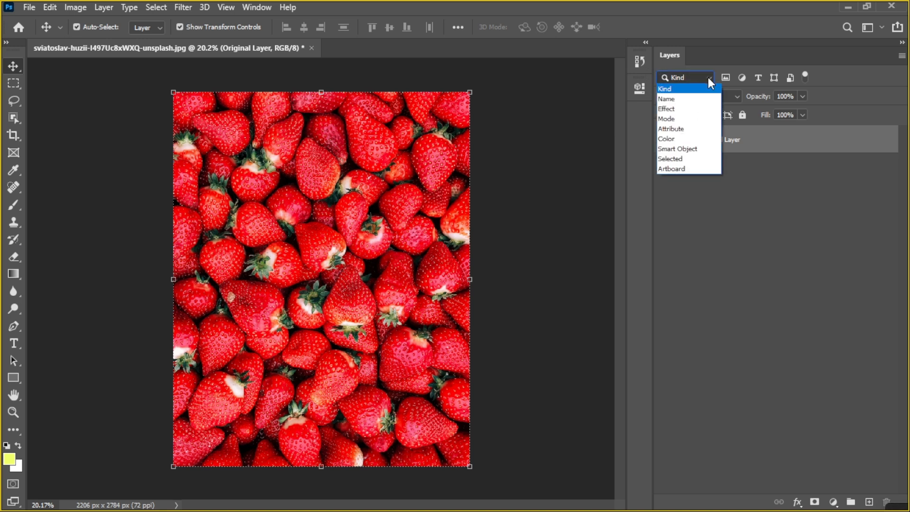
click(768, 204)
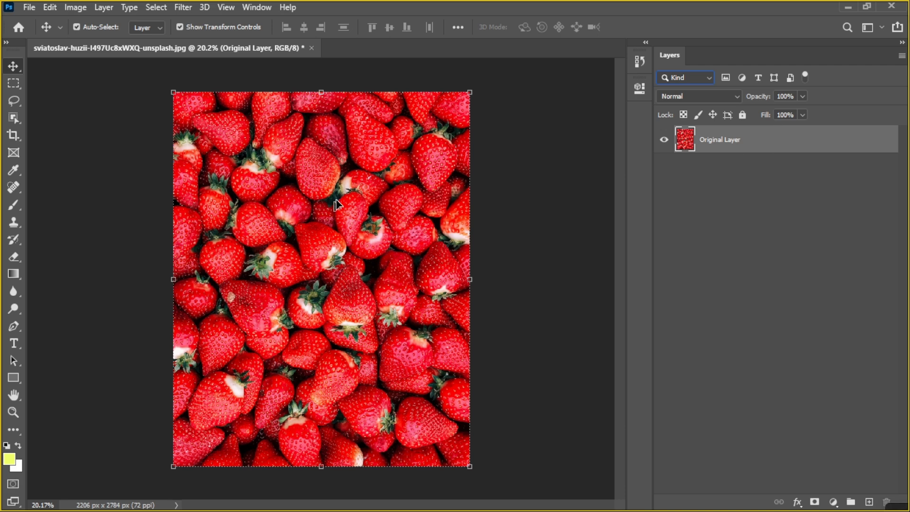
Create a new 2100 × 1500 px document at 300 ppi and unlock its Background layer
key(ctrl+n)
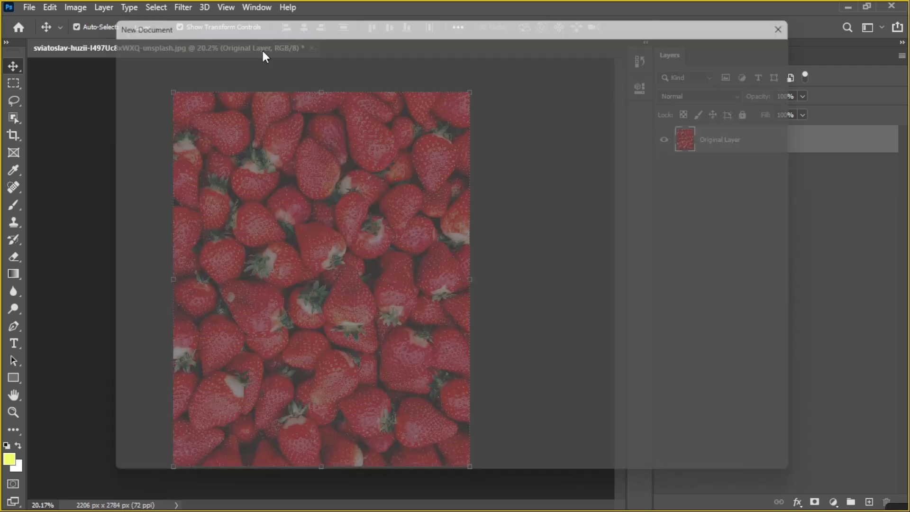
click(732, 459)
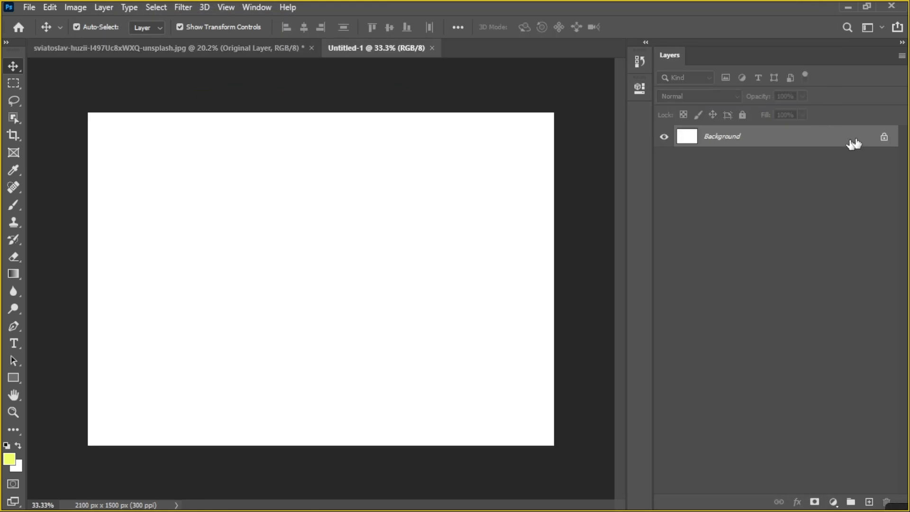
click(884, 137)
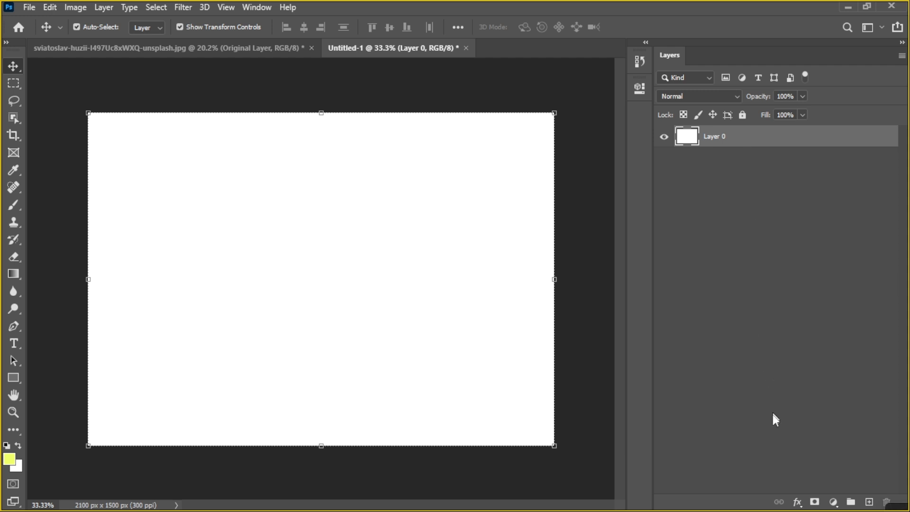
key(ctrl+t)
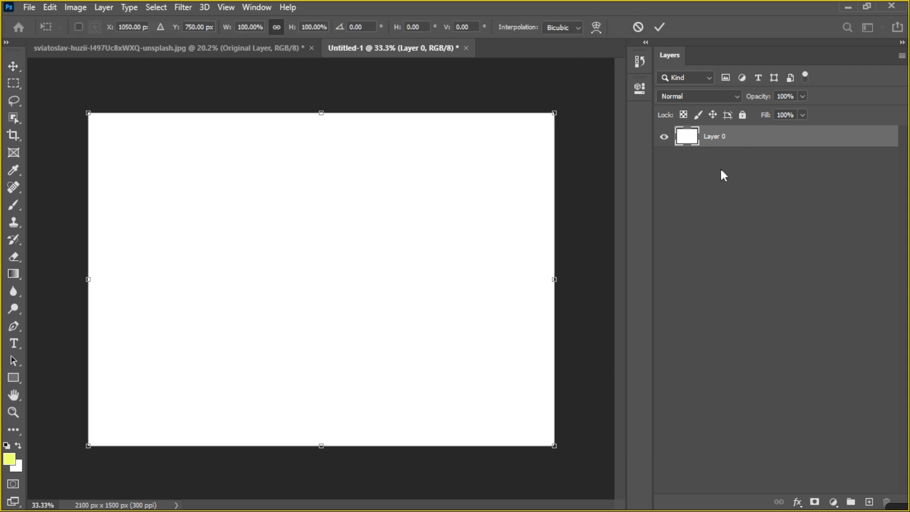
click(658, 29)
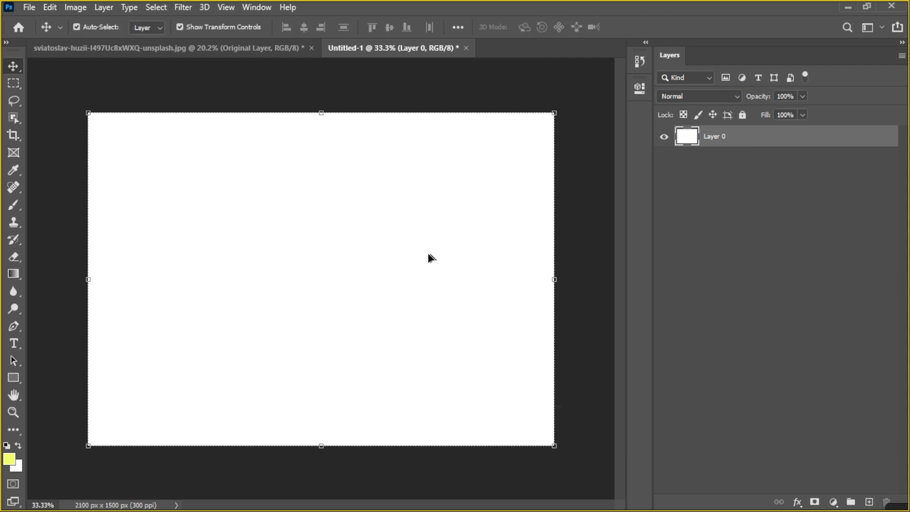
click(592, 219)
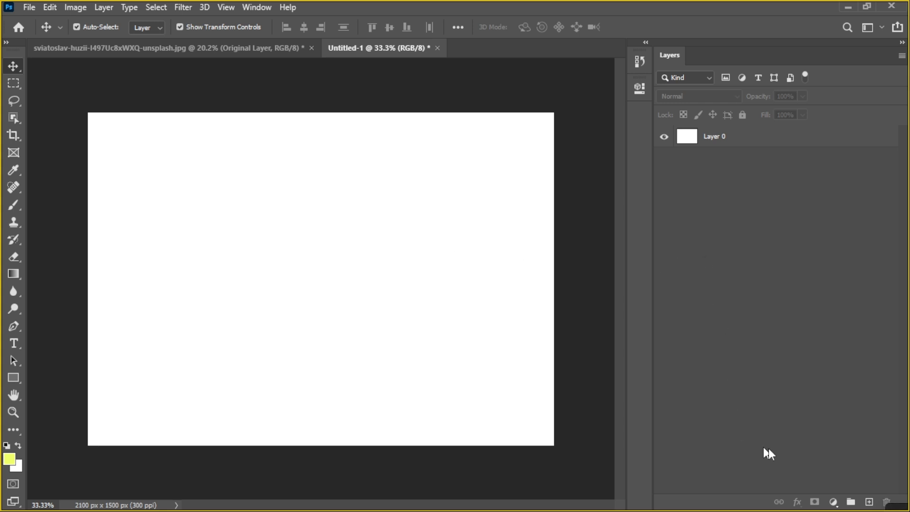
Add a new empty layer above Layer 0 and activate the Elliptical Marquee tool
click(870, 503)
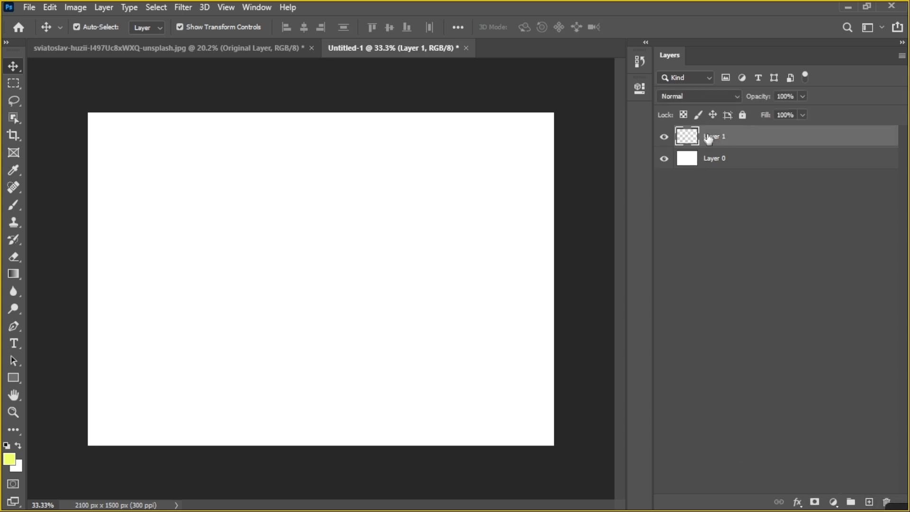
key(m)
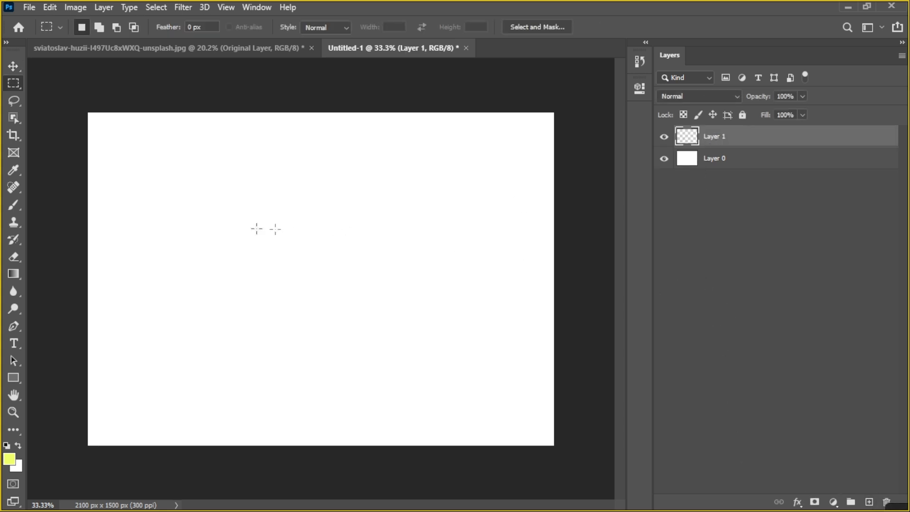
right_click(20, 88)
click(75, 96)
drag(144, 174, 359, 331)
key(ctrl+d)
drag(141, 169, 189, 203)
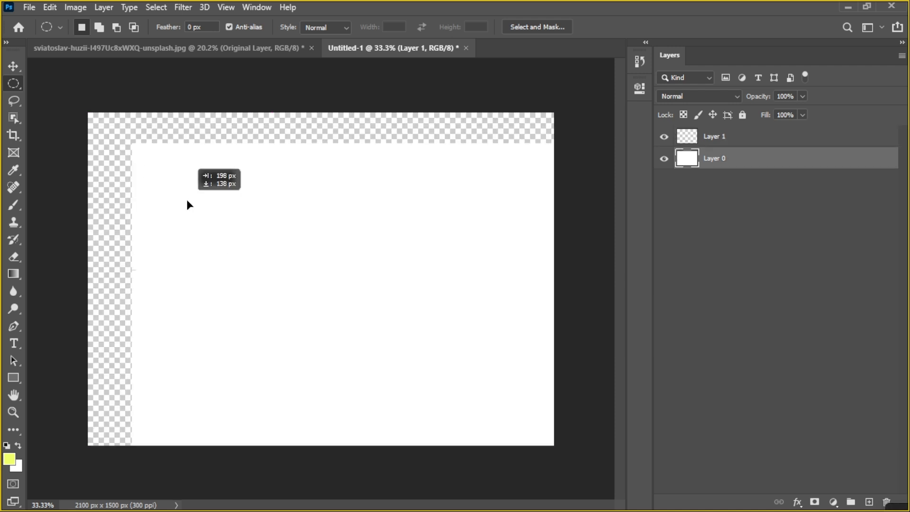
key(ctrl+z)
Draw an elliptical selection in the canvas's left half, fill it with yellow on Layer 0, and undo the fill
drag(135, 162, 277, 332)
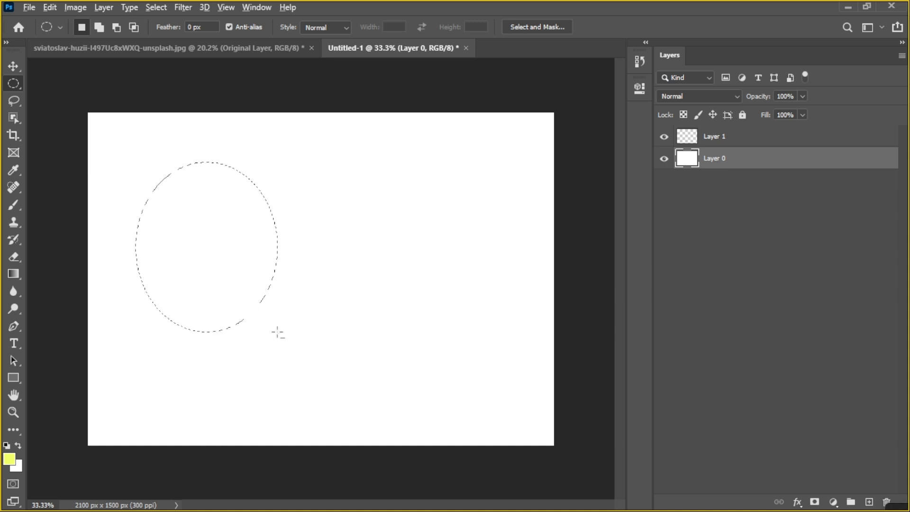
key(alt+BackSpace)
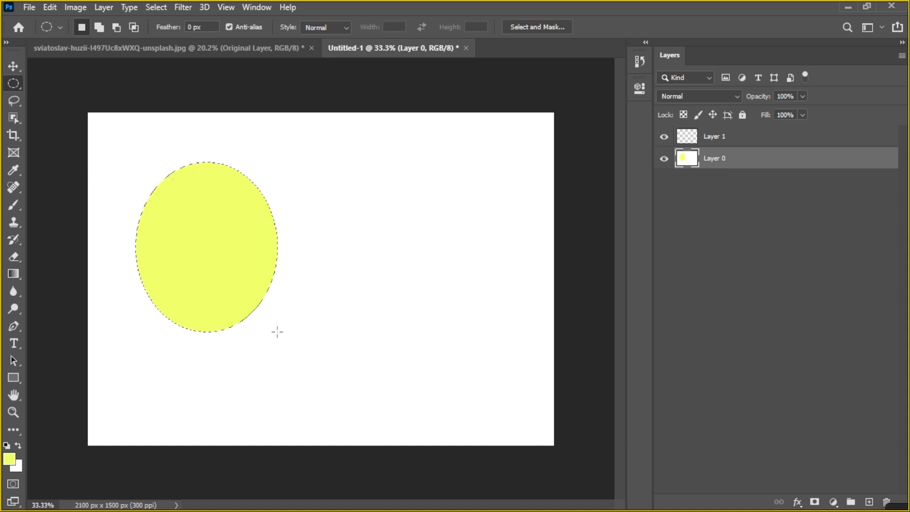
key(ctrl+z)
Select Layer 1, replace the old selection with a nearly circular one in the canvas's left half, and fill it with yellow
click(727, 140)
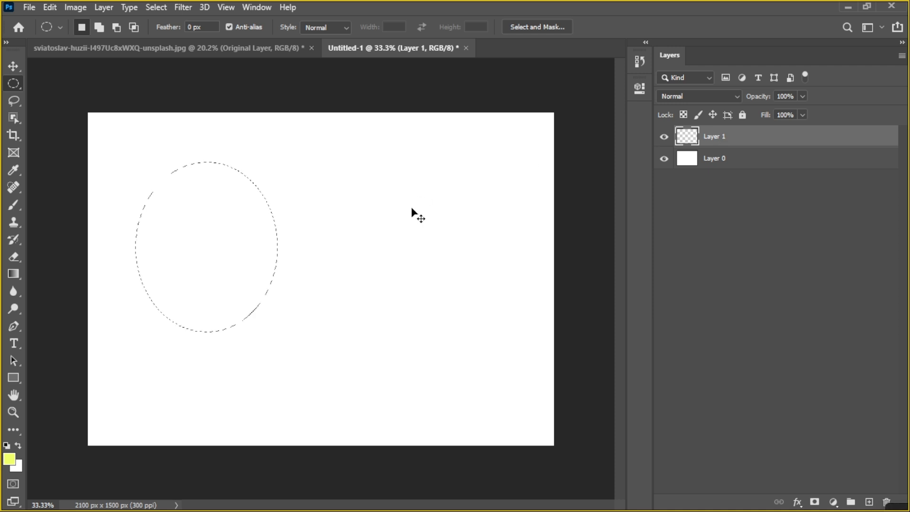
key(ctrl+d)
drag(154, 172, 323, 350)
key(alt+BackSpace)
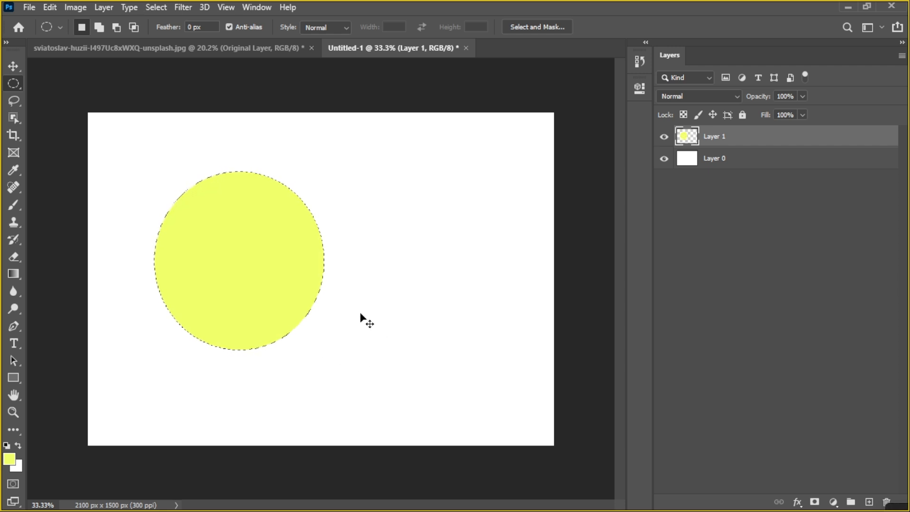
Duplicate the yellow circle twice with the Move tool, placing the overlapping copies in a horizontal row beside the original
key(v)
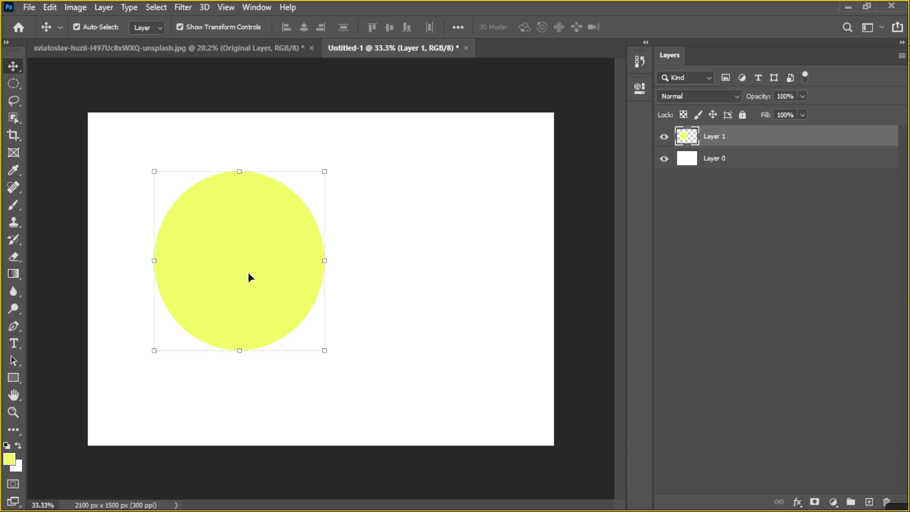
drag(244, 270, 456, 271)
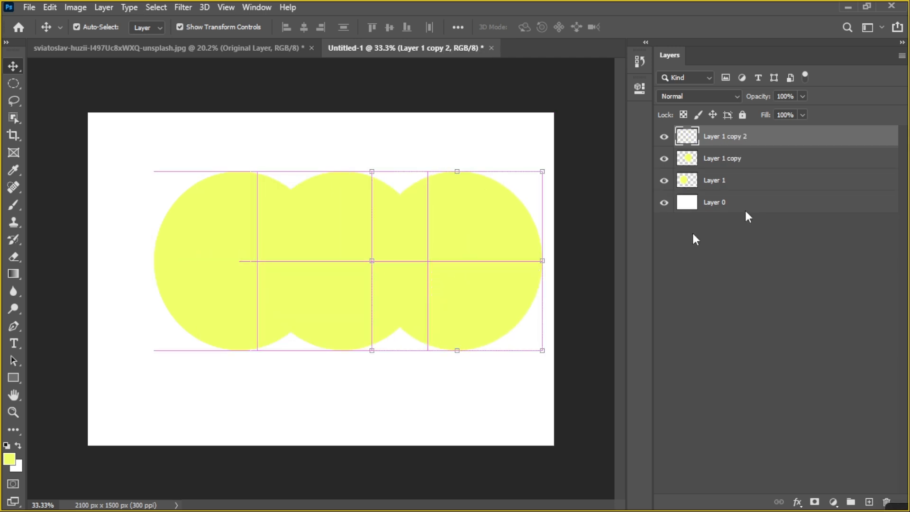
click(313, 206)
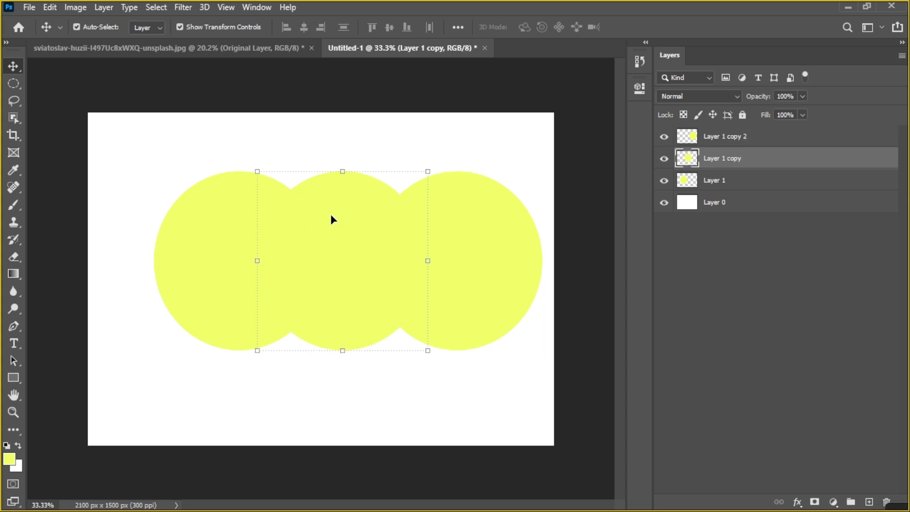
key(m)
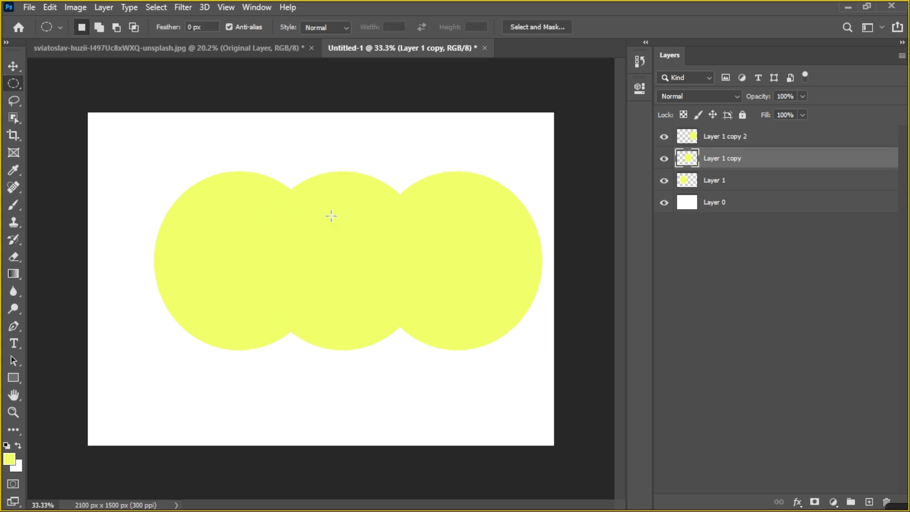
key(ctrl+z)
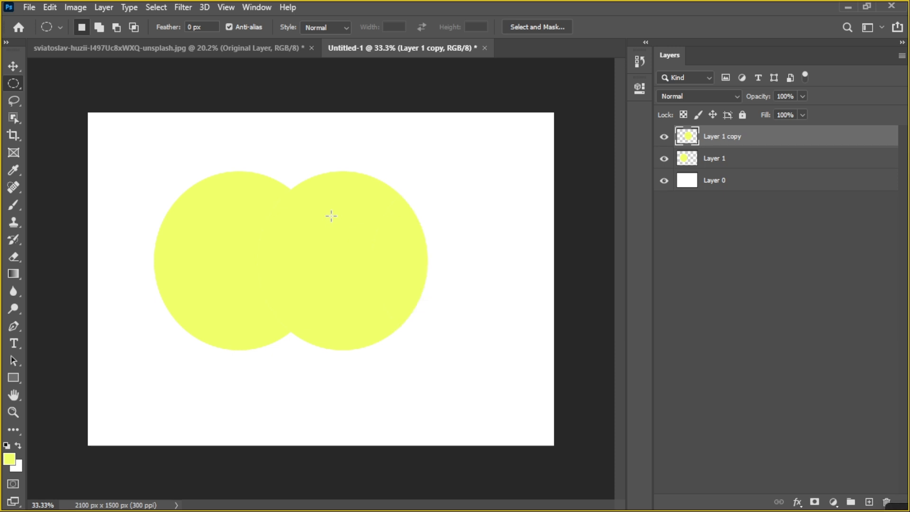
key(ctrl+shift+z)
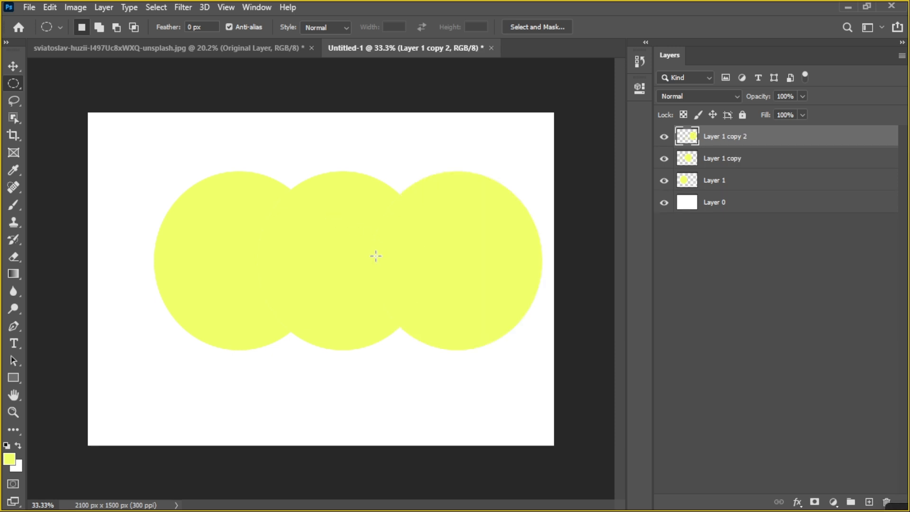
key(ctrl+t)
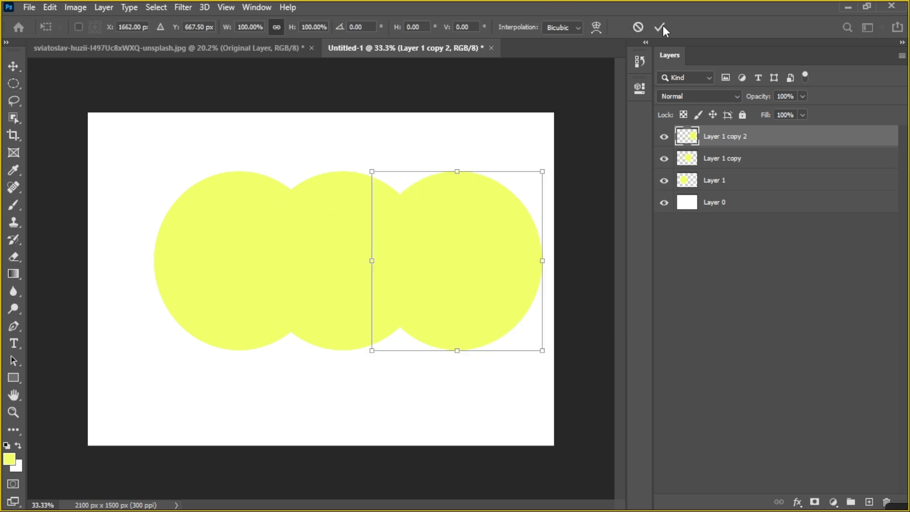
click(661, 27)
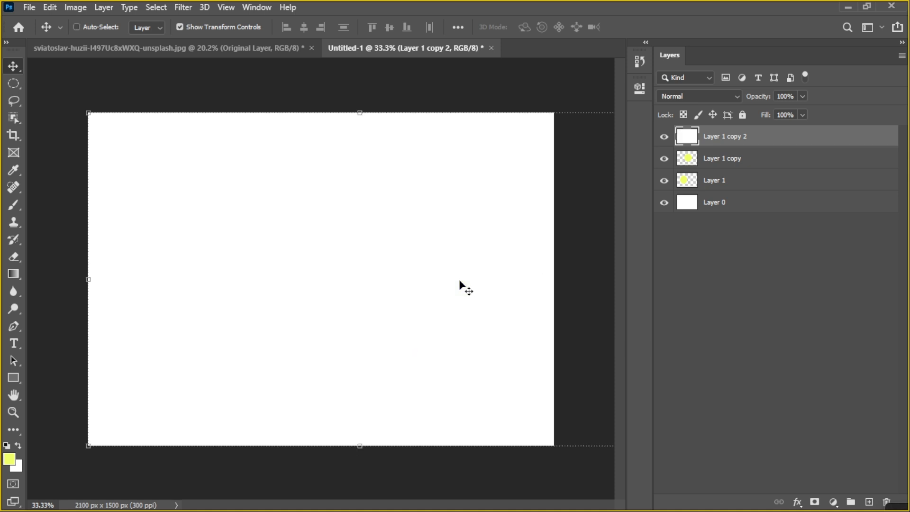
Move the Layer 1 circle to the canvas's upper-left corner and scale it to about 58%
drag(219, 283, 186, 264)
drag(291, 153, 168, 150)
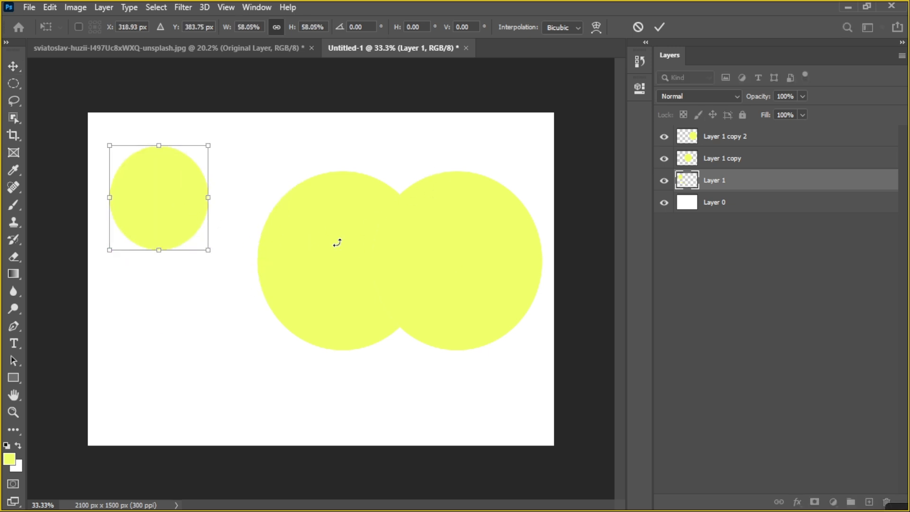
click(764, 143)
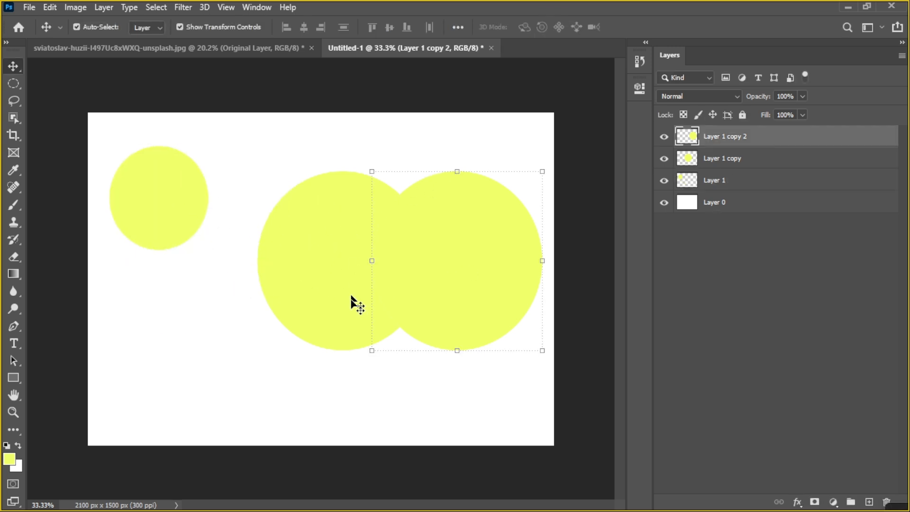
Scale the Layer 1 copy circle to about 67% and place it between the small and the large circle
drag(352, 300, 270, 299)
drag(347, 173, 289, 230)
drag(223, 313, 291, 222)
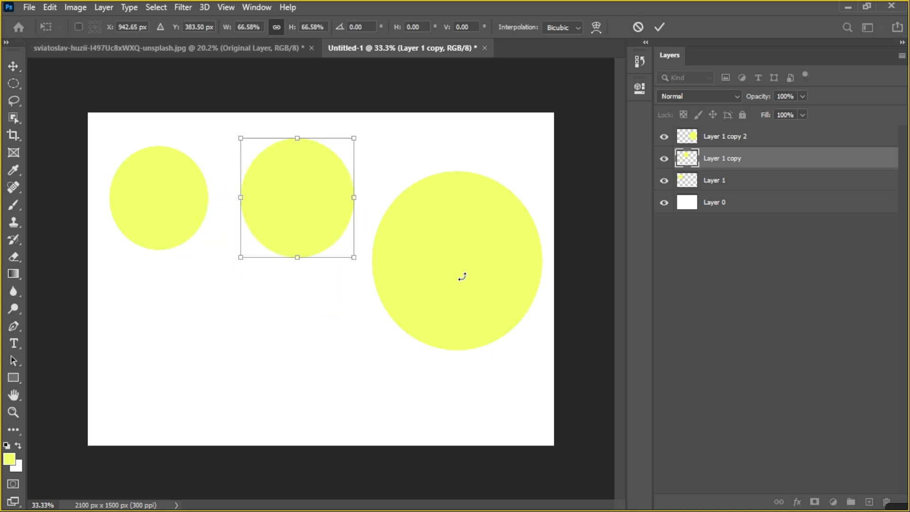
click(659, 26)
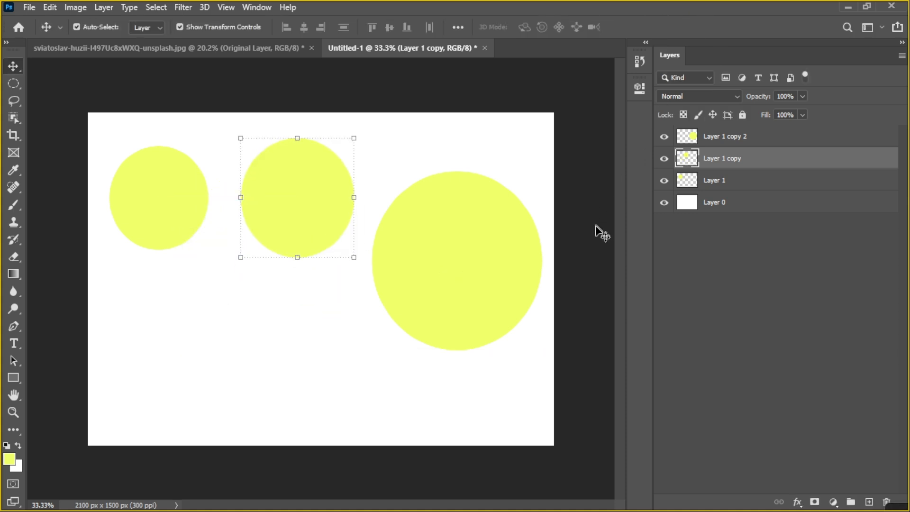
Select the three circle layers one after another to compare them with their circles on the canvas, and deselect all layers
click(739, 138)
click(743, 161)
click(743, 172)
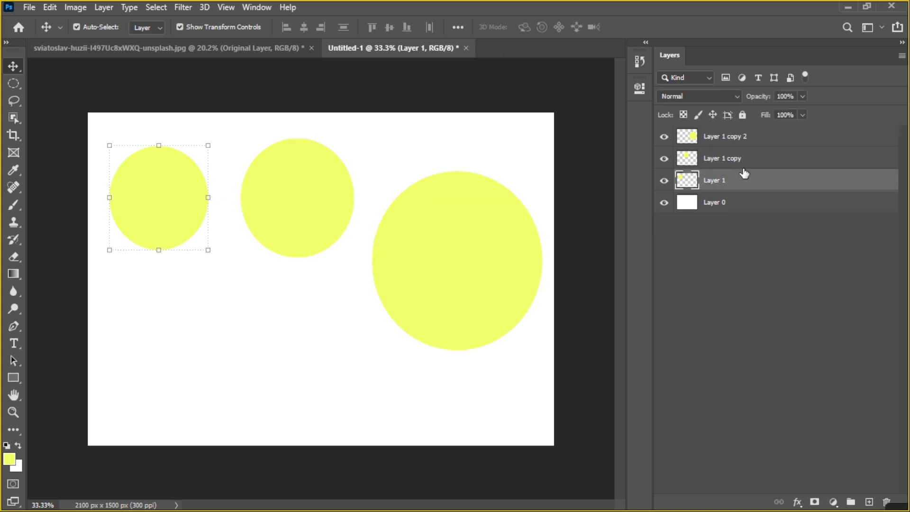
click(734, 139)
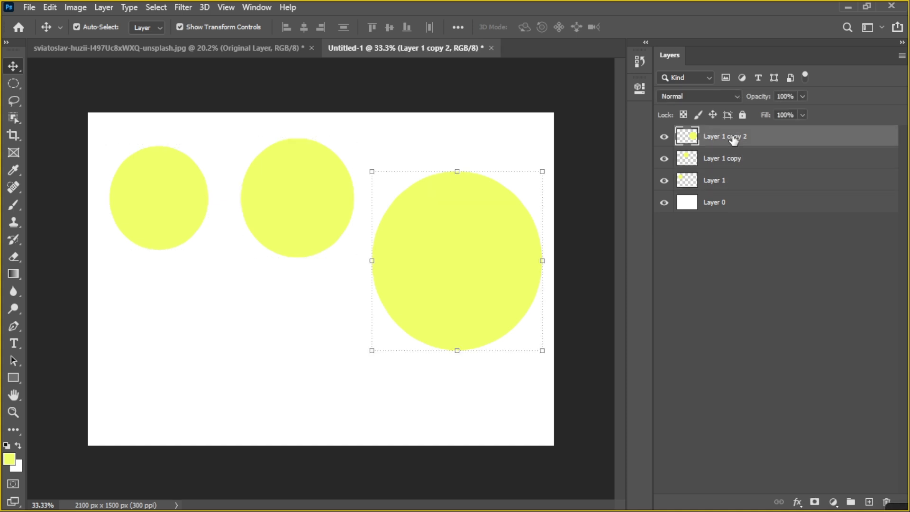
click(735, 161)
click(735, 181)
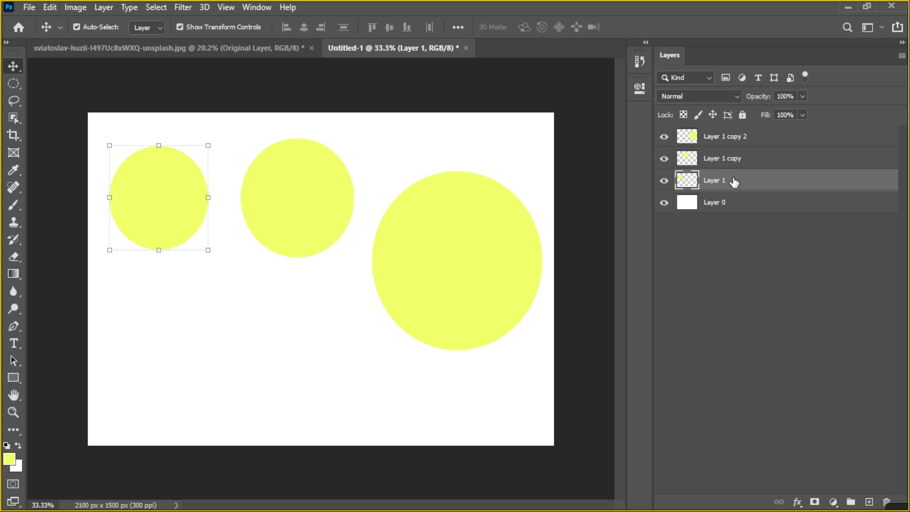
click(724, 245)
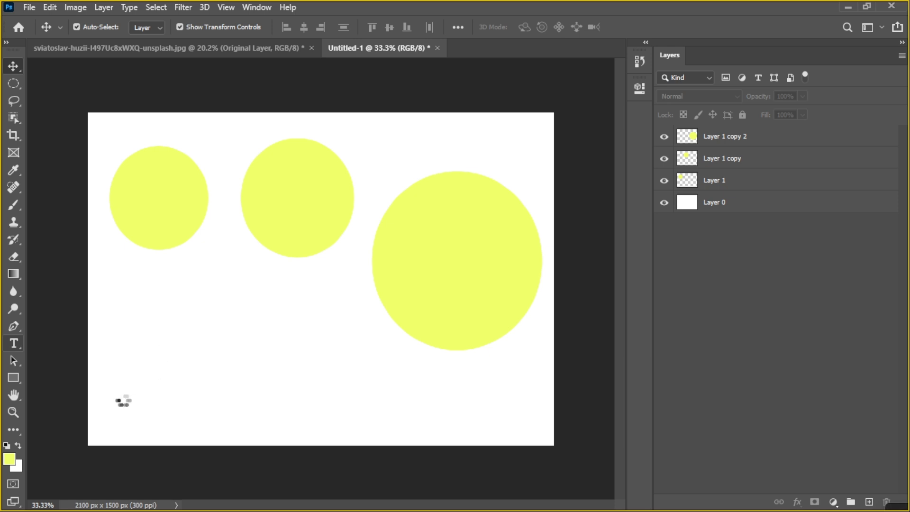
Add a 12 pt "Lorem Ipsum" placeholder text layer on the canvas below the smallest circle
click(157, 326)
click(171, 327)
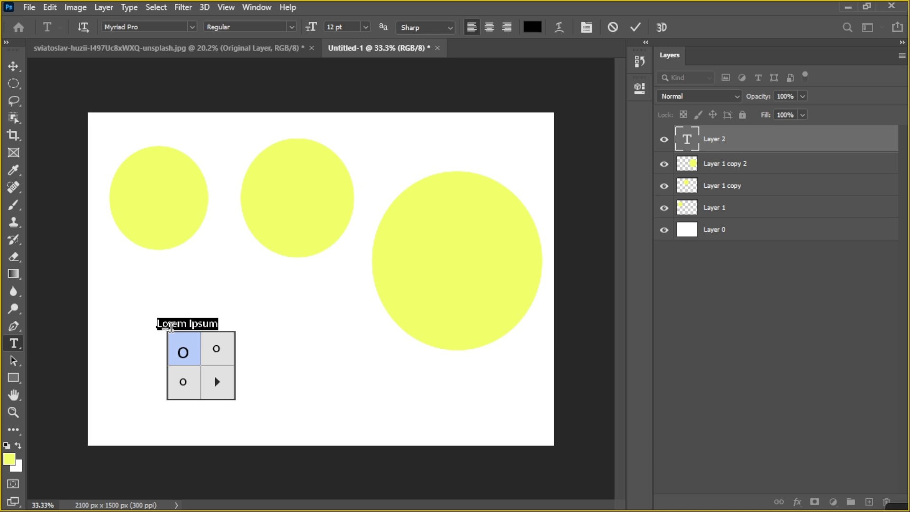
click(636, 29)
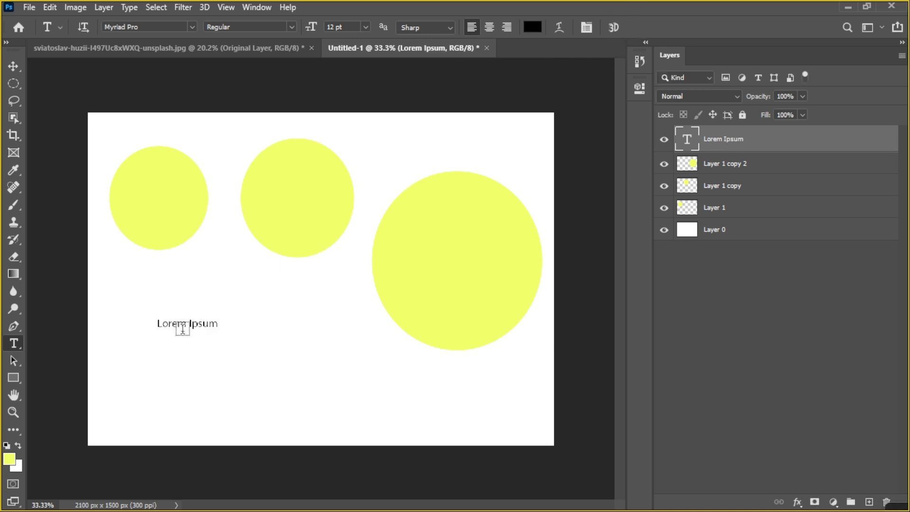
Add a text layer reading "facebook" below the Lorem Ipsum line and enlarge it to about 192%
click(160, 356)
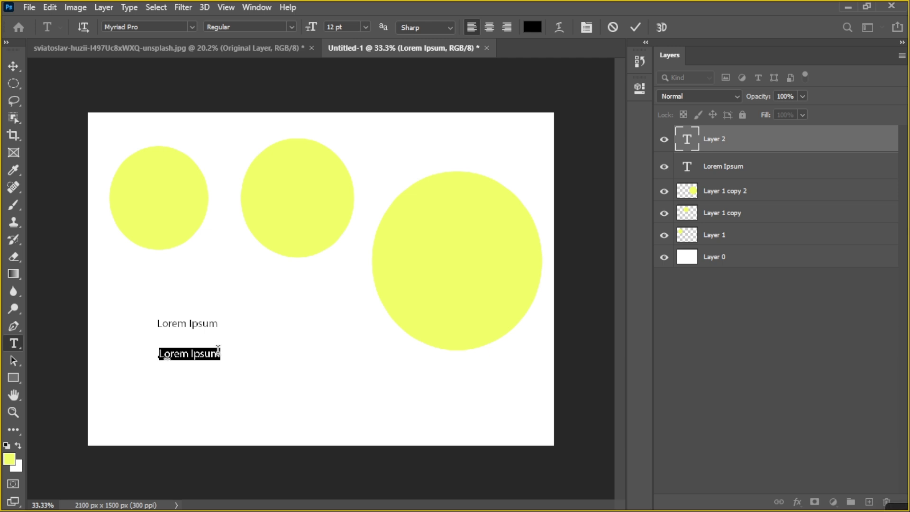
text(face)
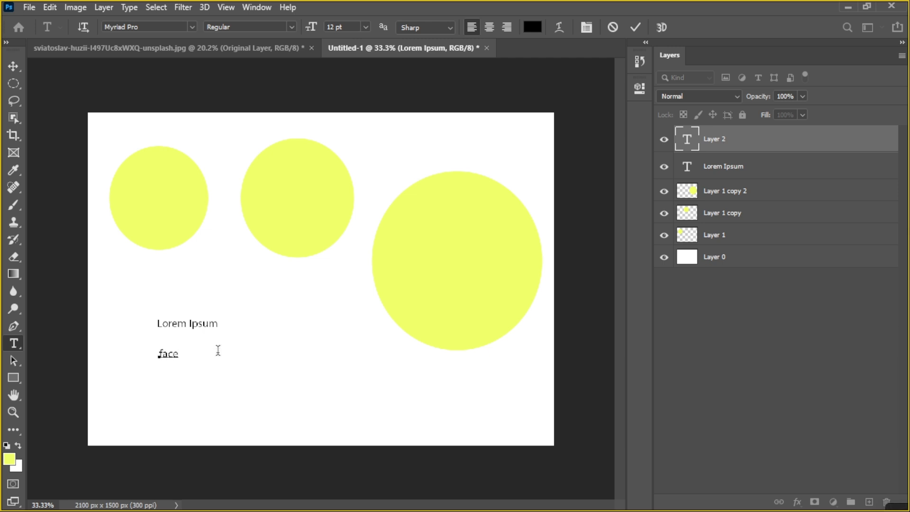
text(book)
key(ctrl+Return)
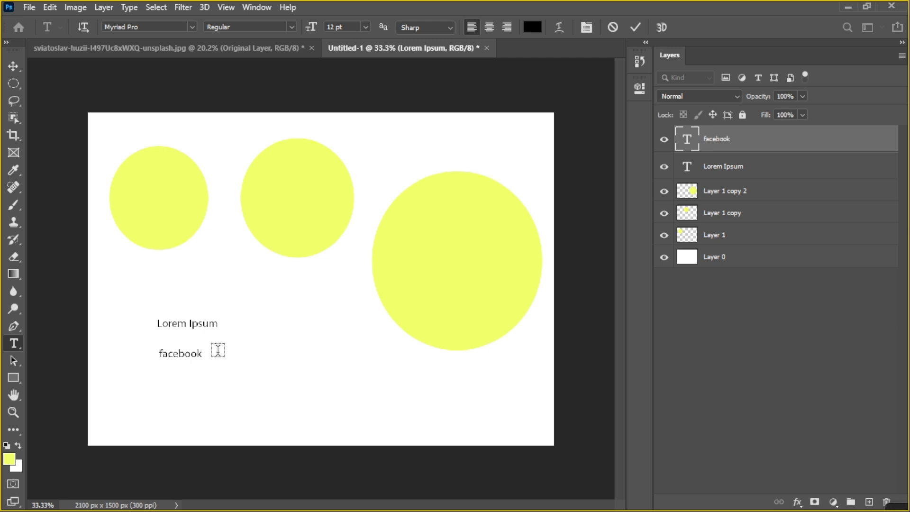
key(v)
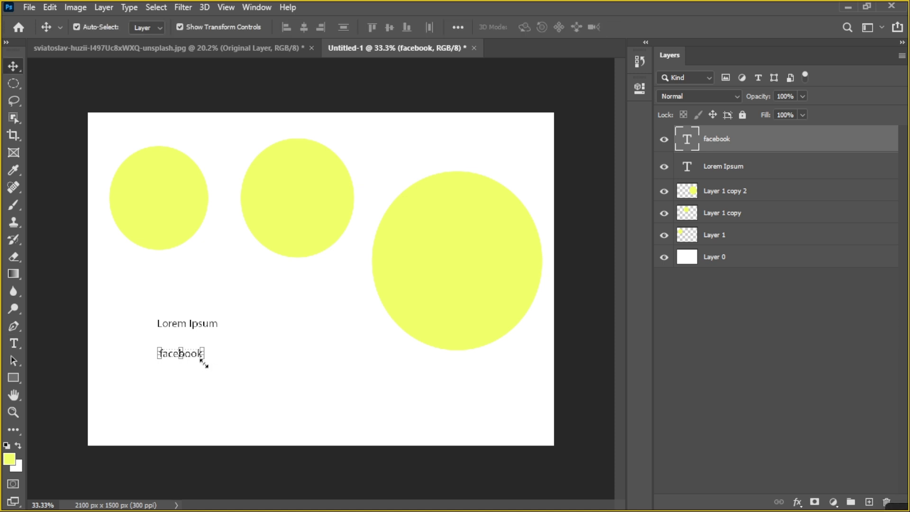
drag(204, 361, 242, 371)
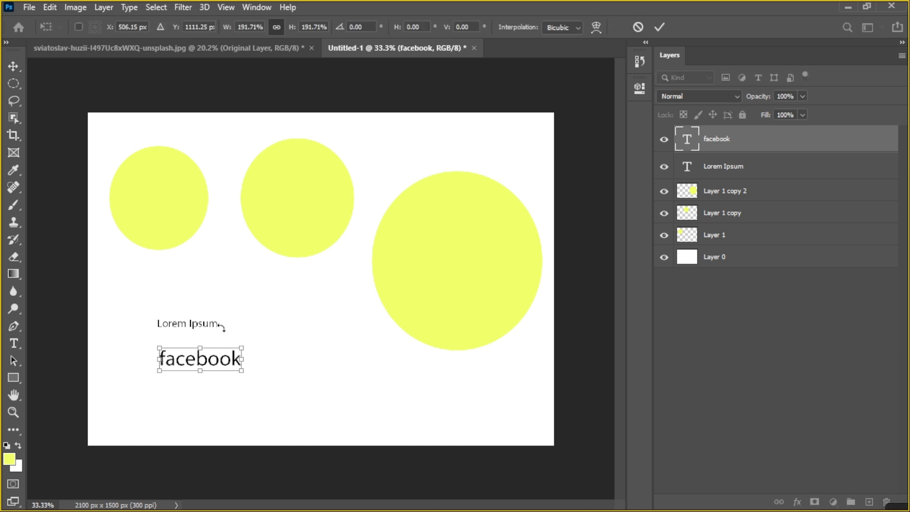
key(Return)
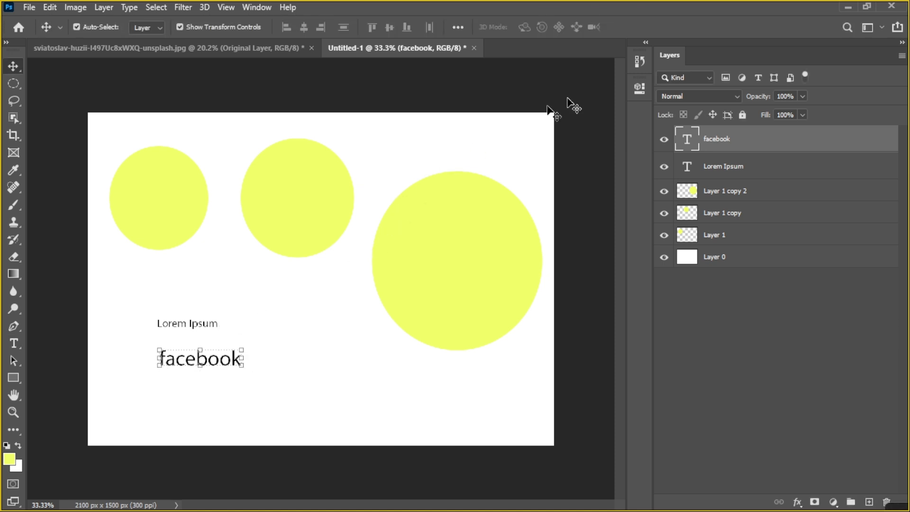
Delete the Lorem Ipsum text layer
click(194, 326)
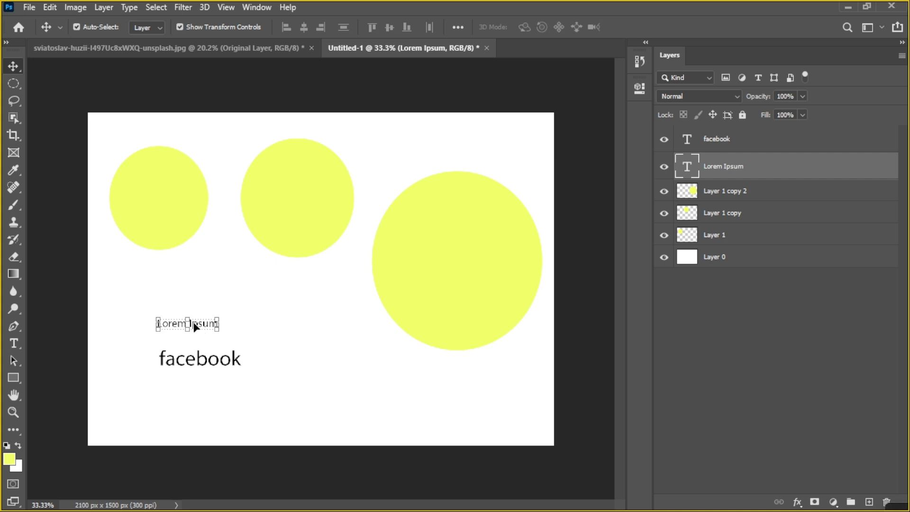
key(Delete)
Duplicate the facebook text twice, stacking the copies directly below the original, and deselect all layers
click(196, 365)
key(ctrl+t)
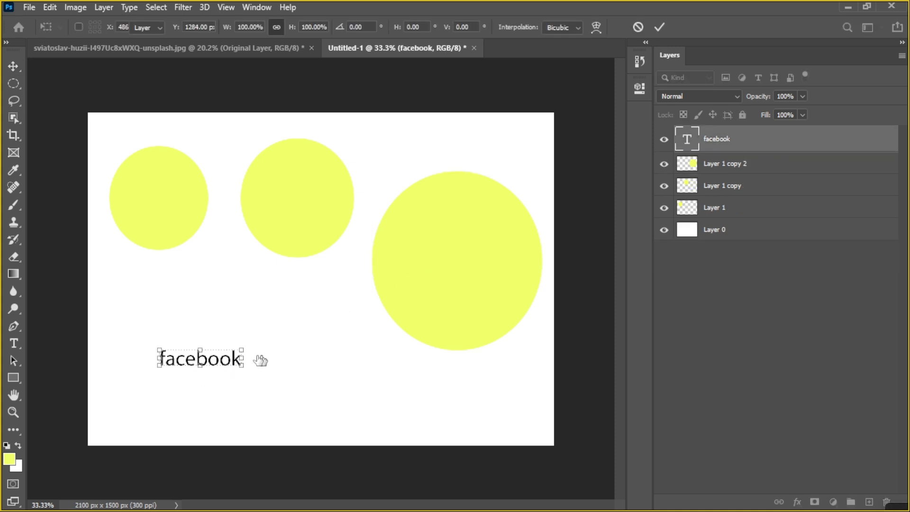
key(Return)
drag(223, 360, 230, 416)
click(87, 417)
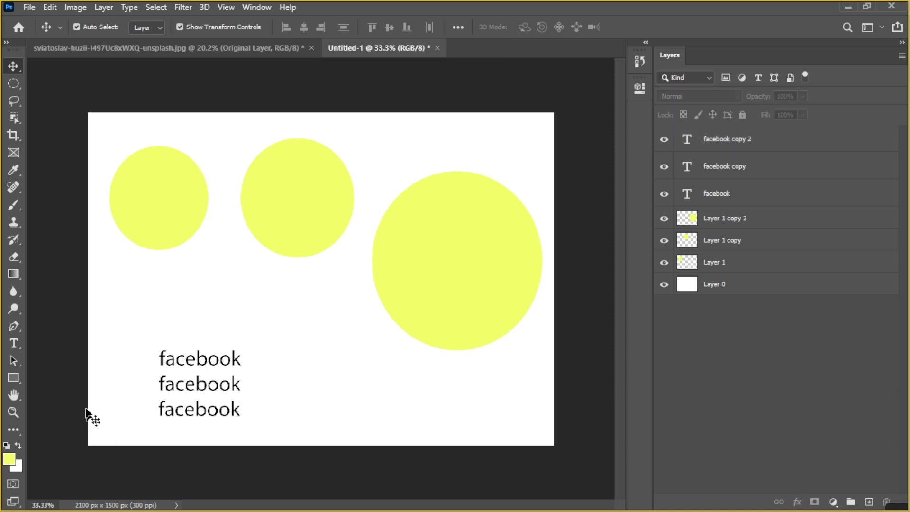
Examine which layers hold the text lines and the circles by selecting them in turn, and deselect all layers
drag(68, 350, 266, 443)
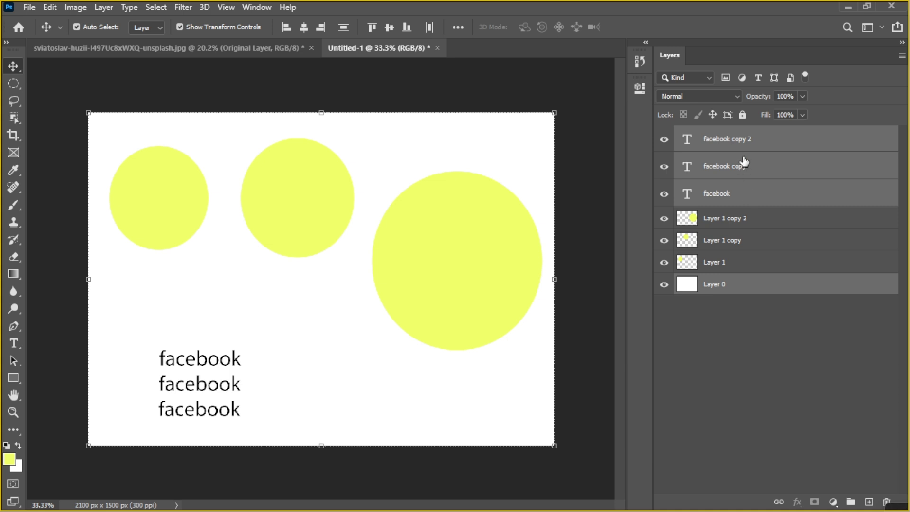
click(726, 387)
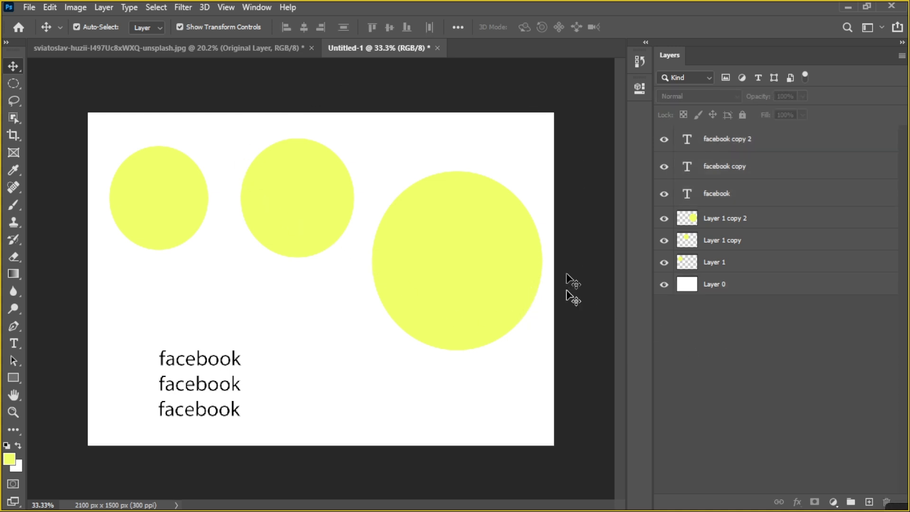
click(199, 363)
click(198, 387)
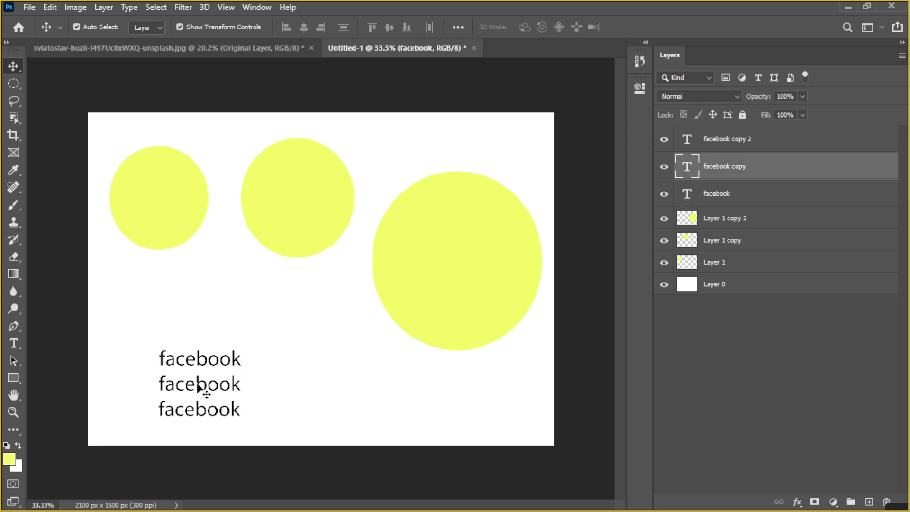
click(199, 416)
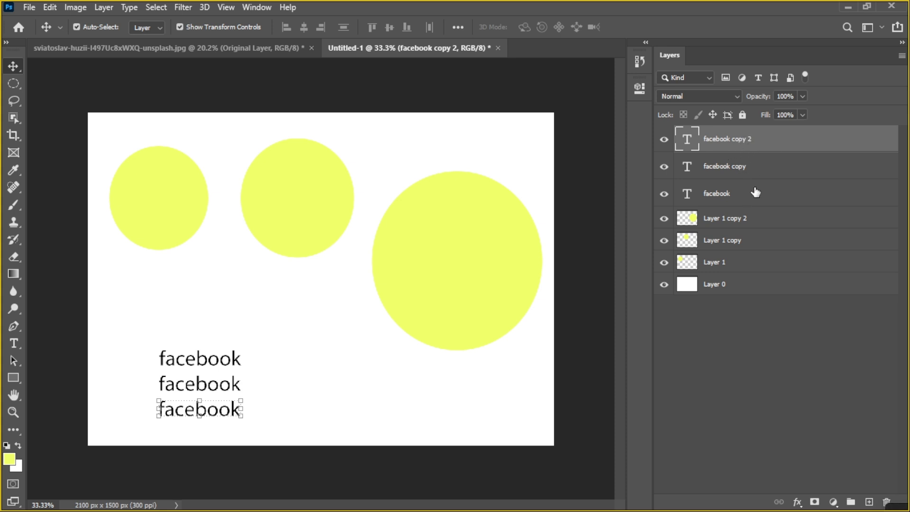
click(749, 221)
click(749, 260)
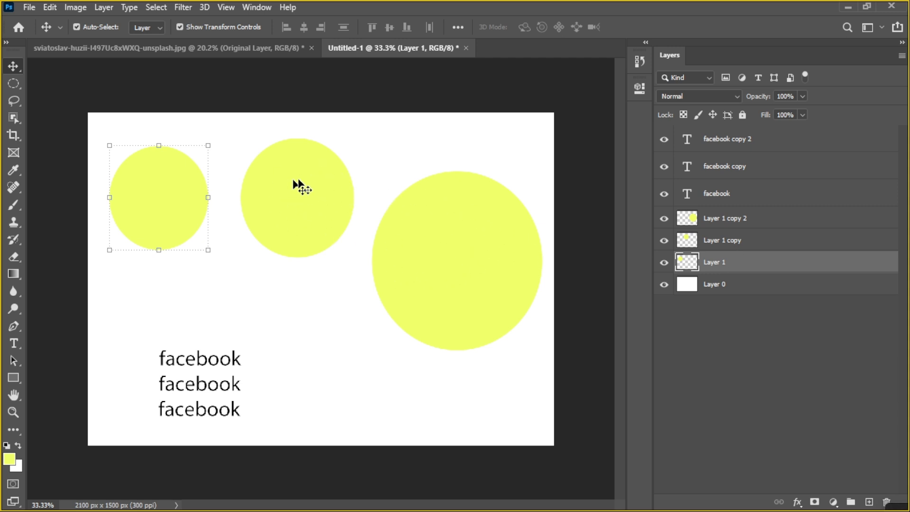
click(581, 320)
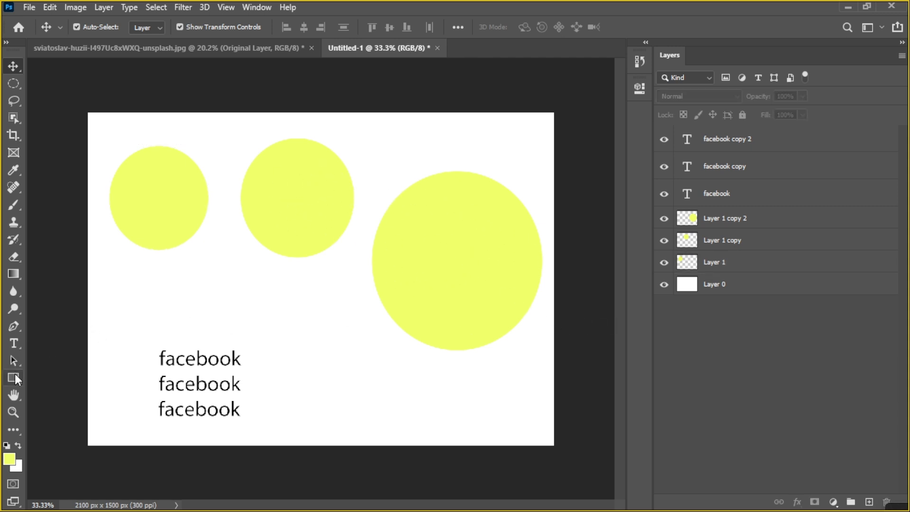
Draw a yellow rectangle shape about 1164 × 330 px beside the facebook text lines, below the large circle
click(15, 374)
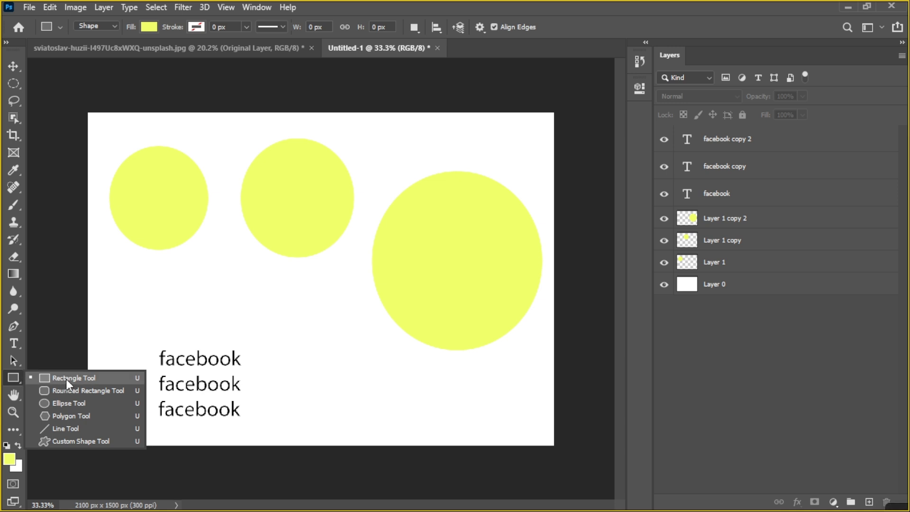
click(66, 378)
drag(270, 355, 527, 429)
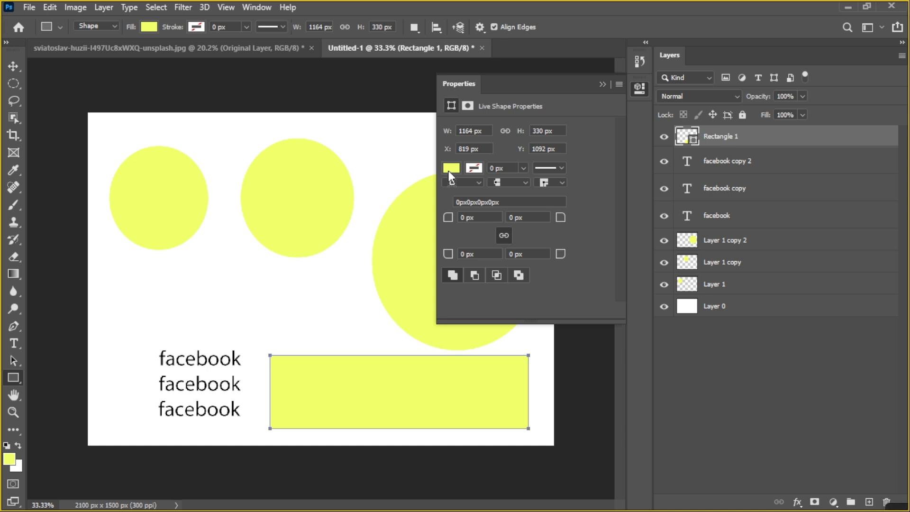
Change the rectangle shape's fill from the colour picker to a solid pinkish red, and deselect all layers
click(450, 169)
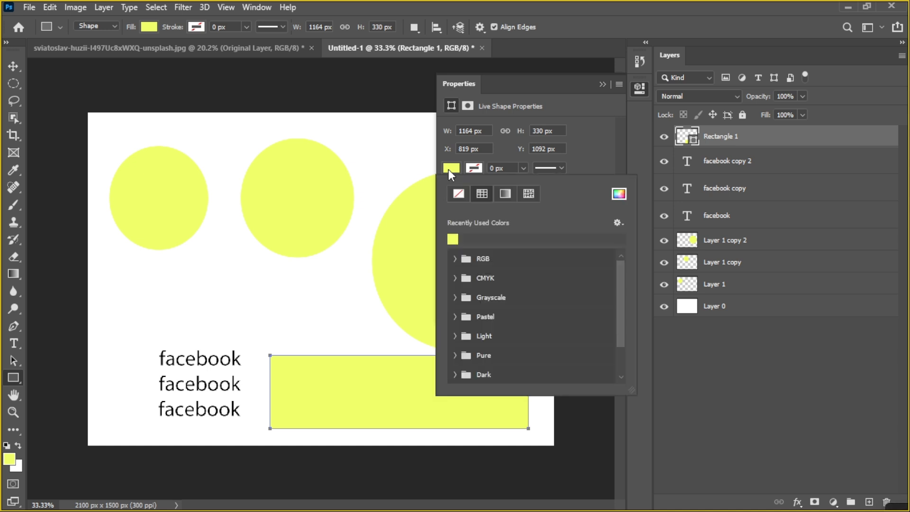
click(619, 194)
drag(460, 178, 465, 109)
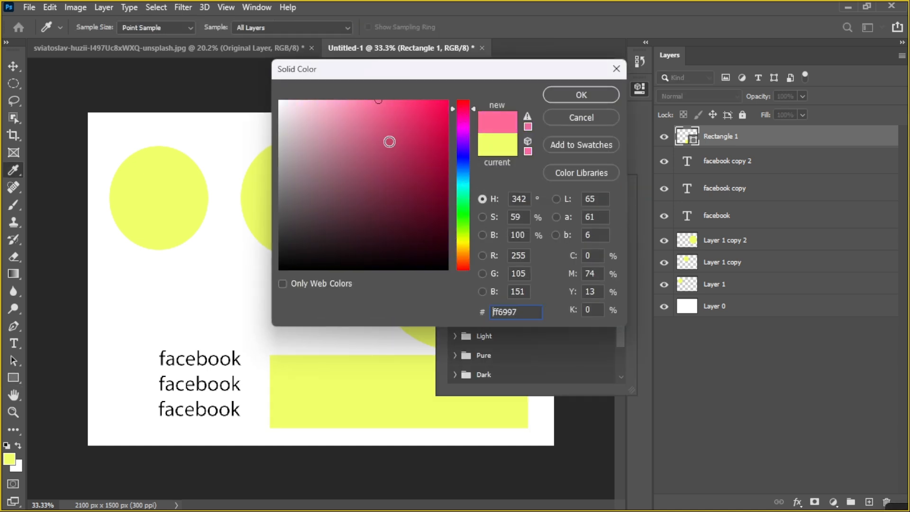
click(588, 95)
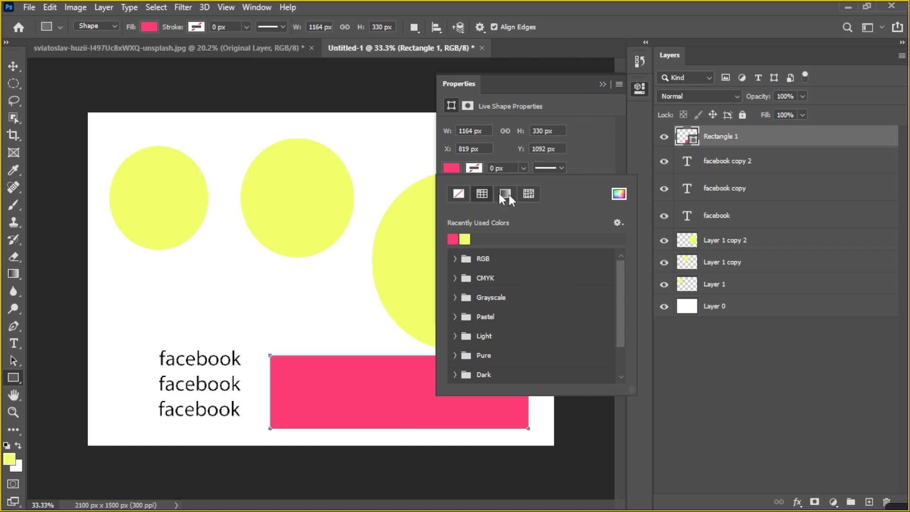
click(639, 88)
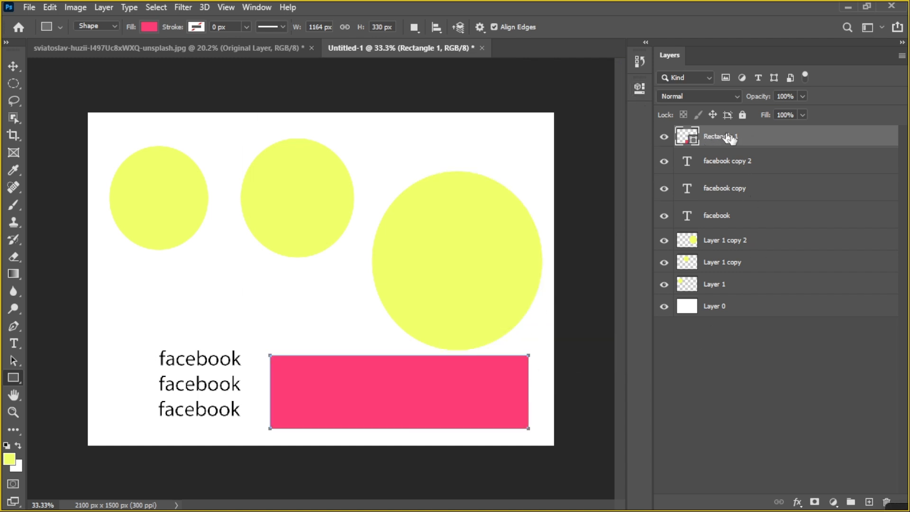
key(v)
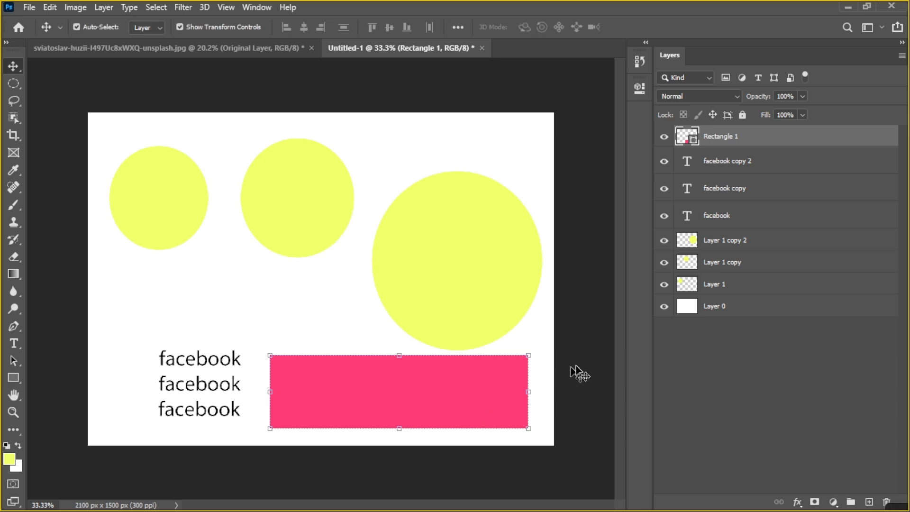
click(595, 361)
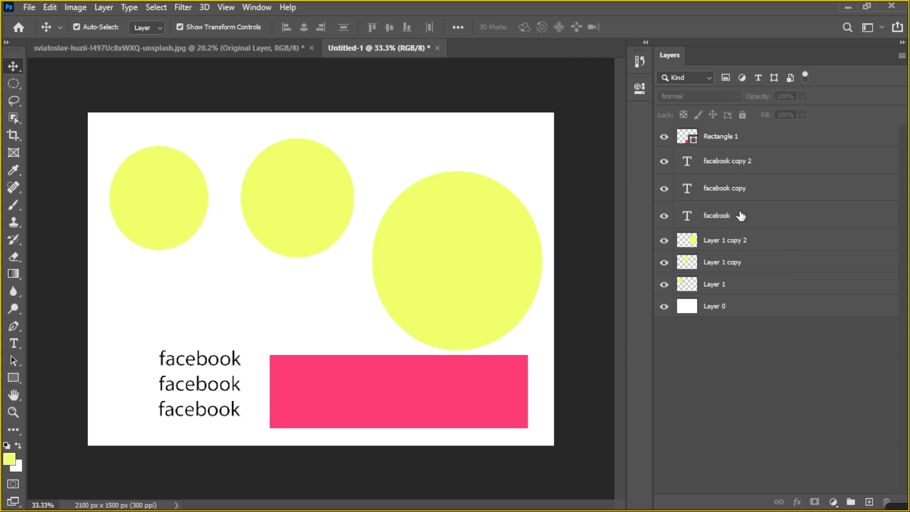
Rename the rectangle shape's layer as "mera rectangle"
double_click(732, 136)
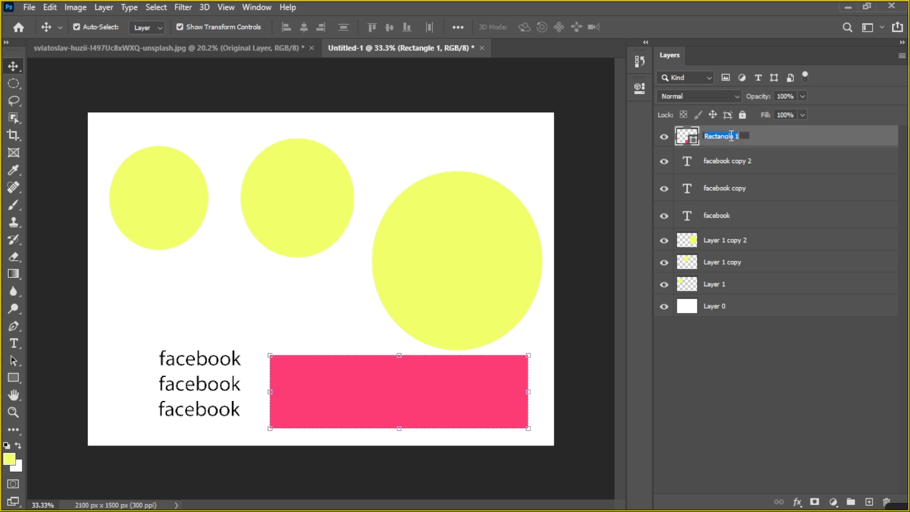
text(m)
text(era rectange)
text(e)
key(Return)
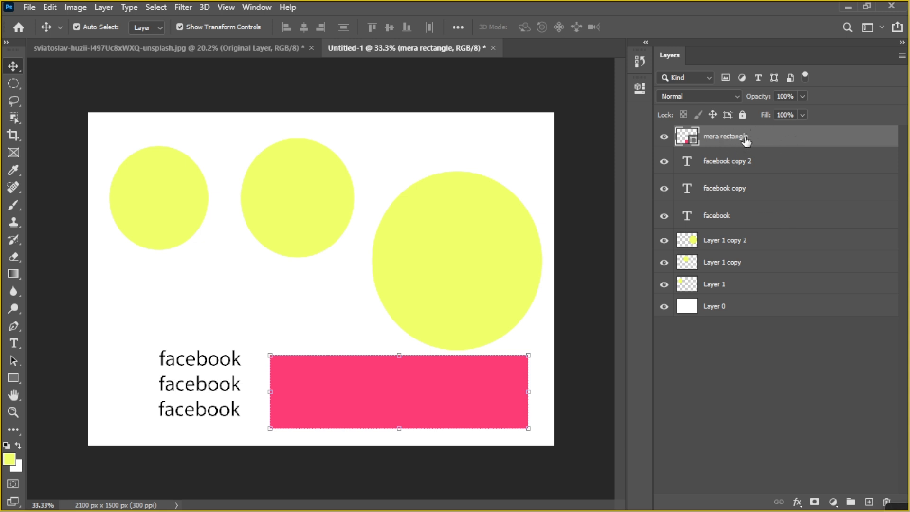
Set the layer filter to Name, search for "mera rectangle", and clear the search text
click(708, 78)
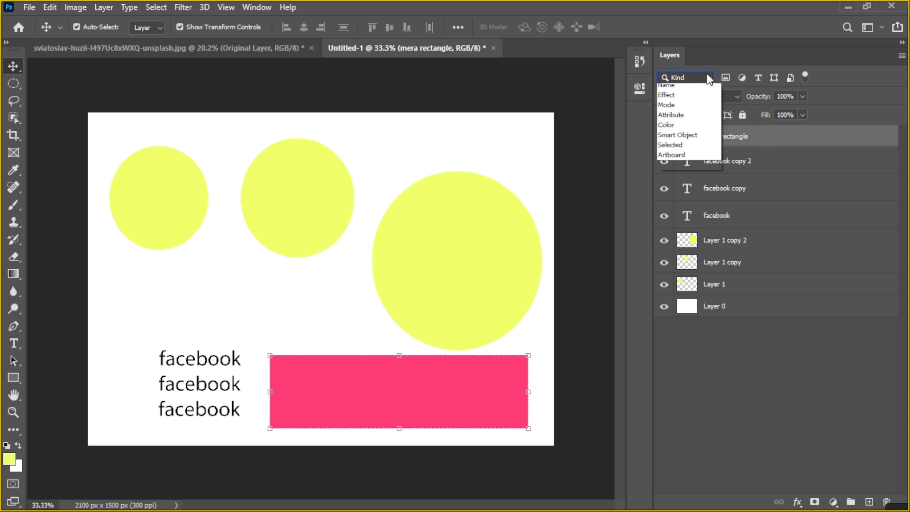
click(679, 78)
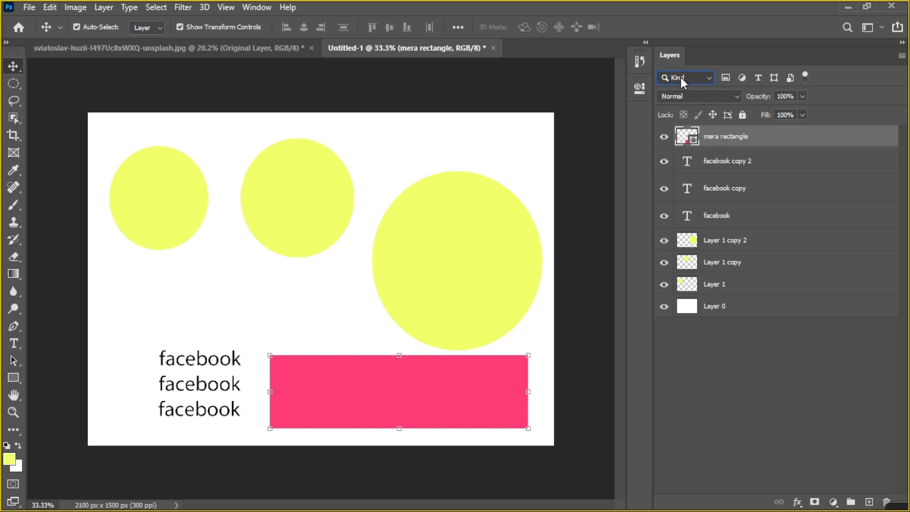
click(681, 79)
click(684, 99)
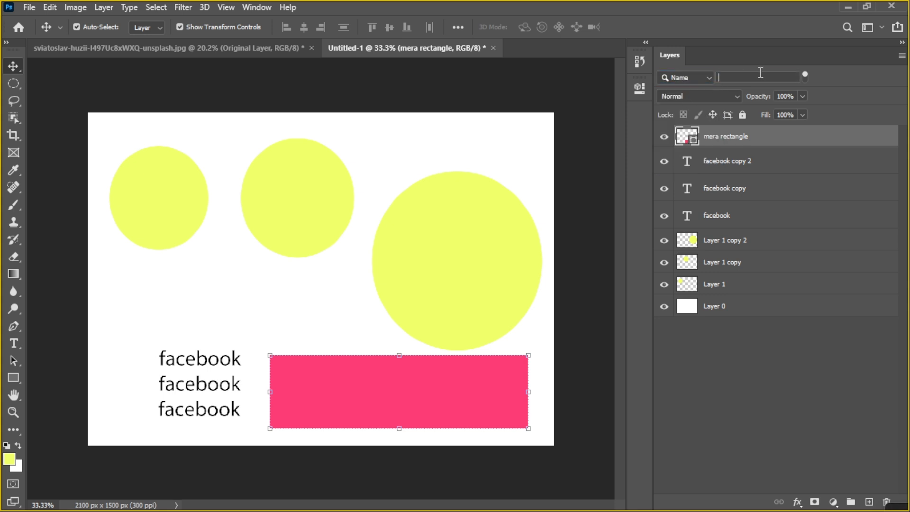
text(mera)
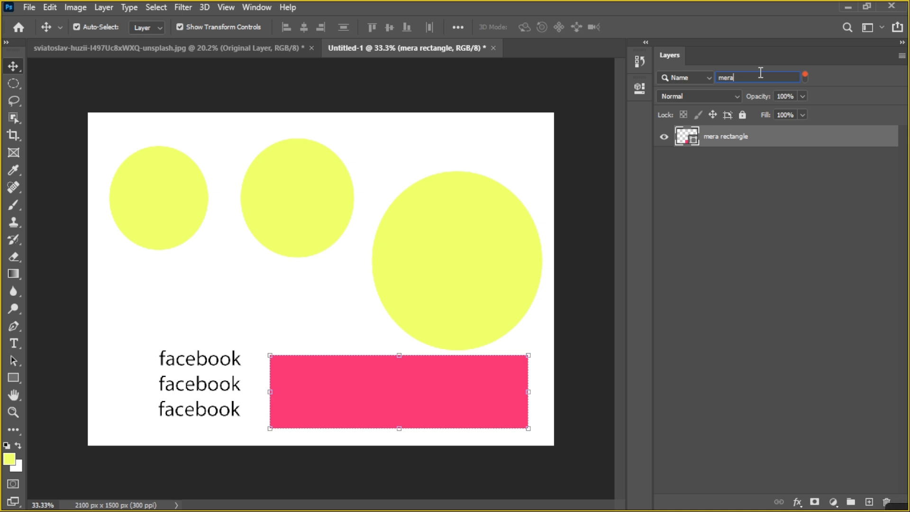
text(re)
key(BackSpace)
key(BackSpace)
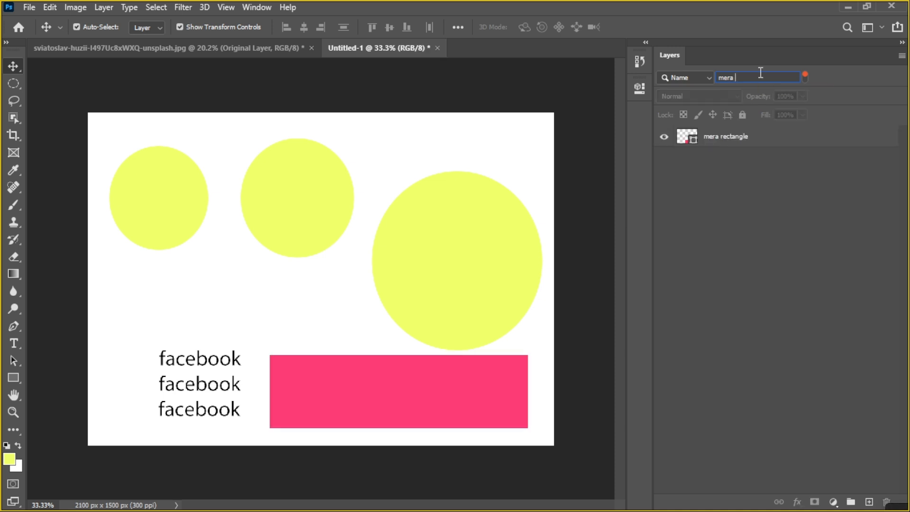
text(rectangle)
key(ctrl+a)
key(BackSpace)
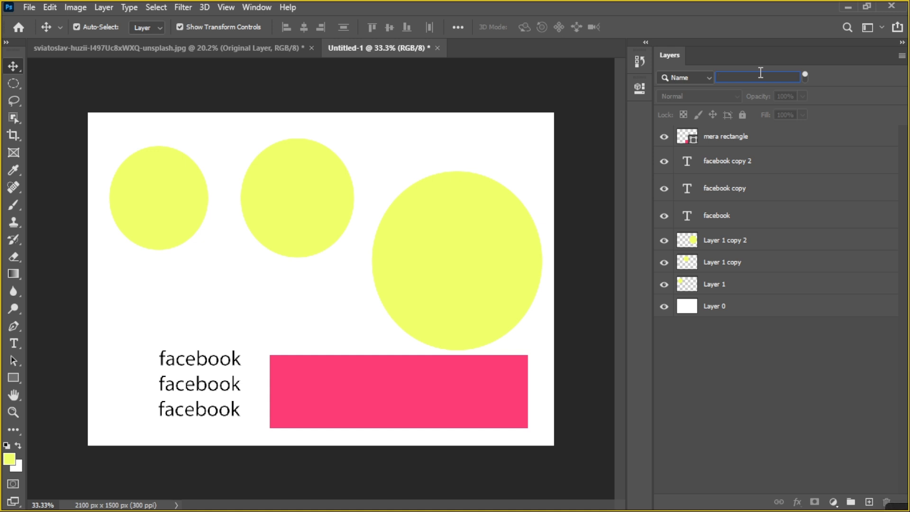
Search the layers by name for "layer 0"
text(layer0)
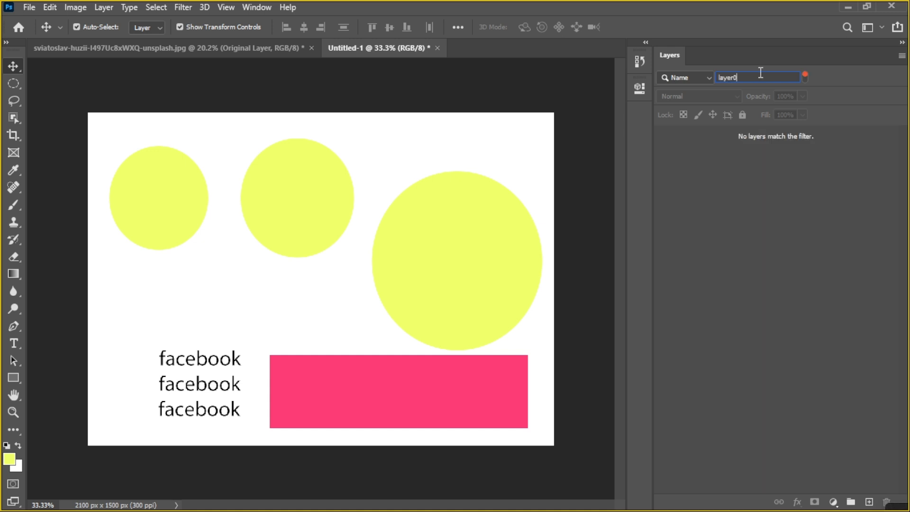
key(BackSpace)
text(0)
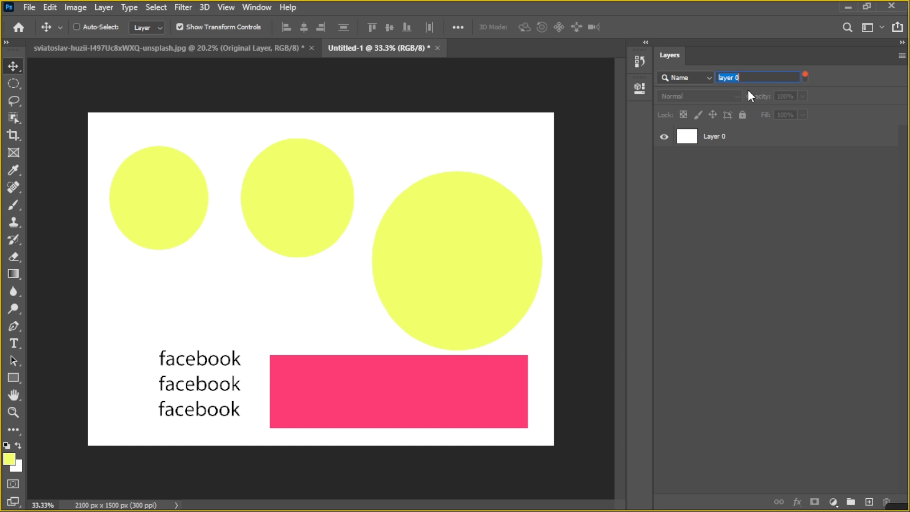
Change the layer name search to "layer 1 copy", and clear the search text
key(ctrl+z)
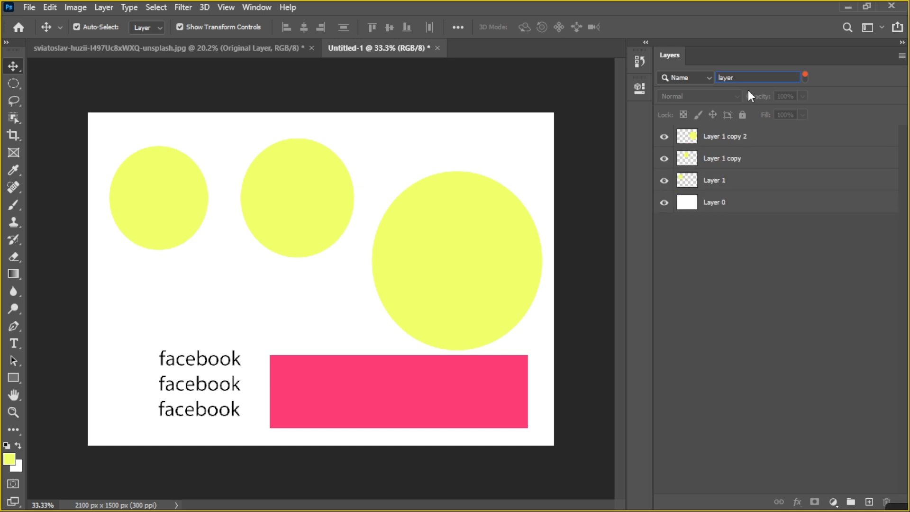
text(1co)
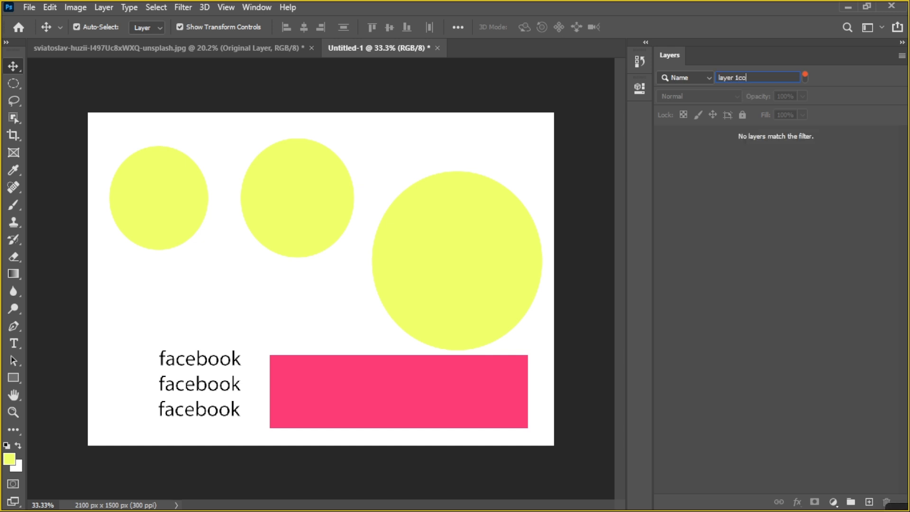
key(BackSpace)
key(BackSpace)
text(copy)
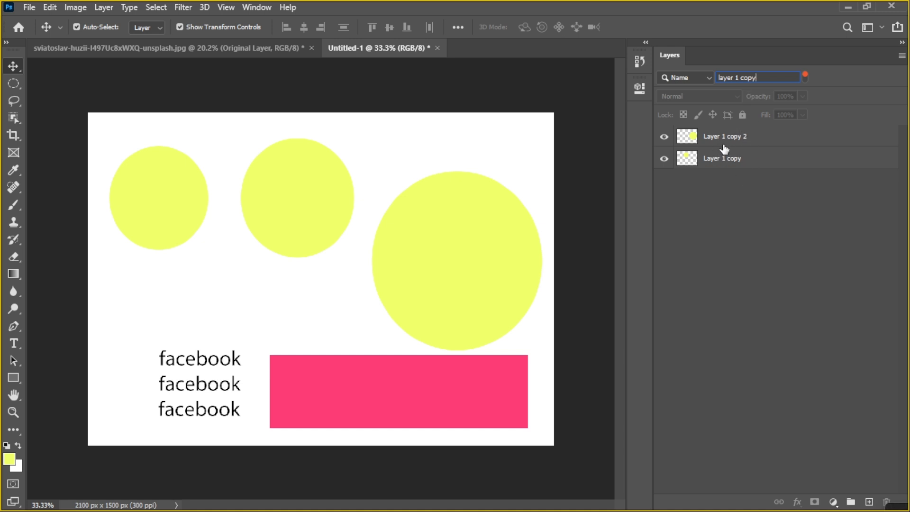
drag(758, 77, 725, 80)
key(BackSpace)
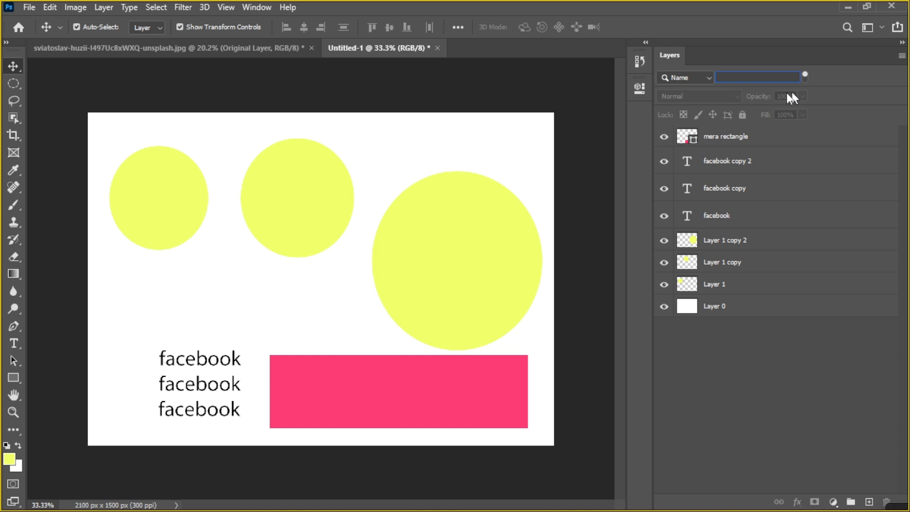
Set the layer filter back to Kind, show only the text layers, and turn the text filter off
click(710, 78)
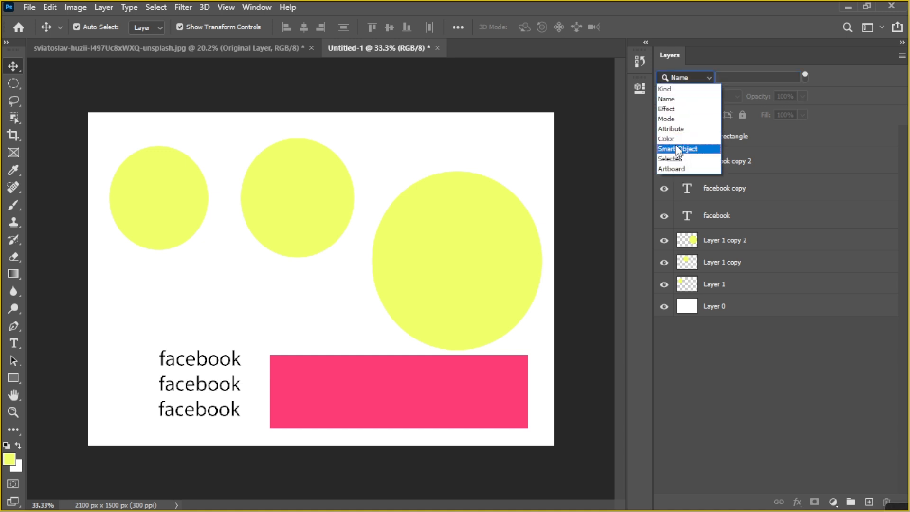
click(830, 89)
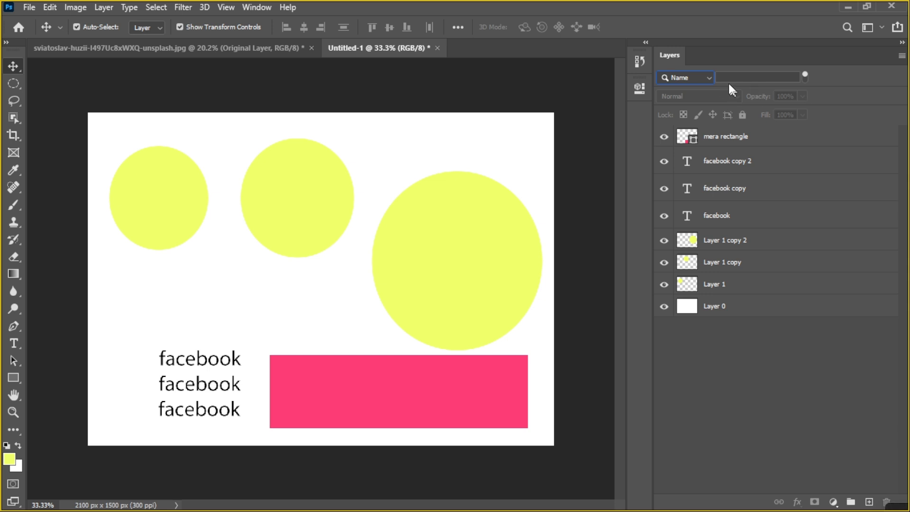
click(709, 79)
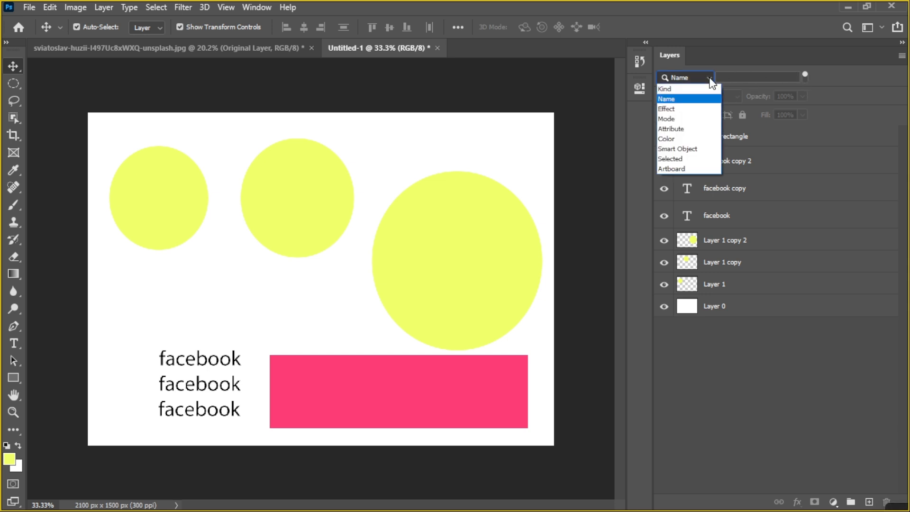
click(699, 87)
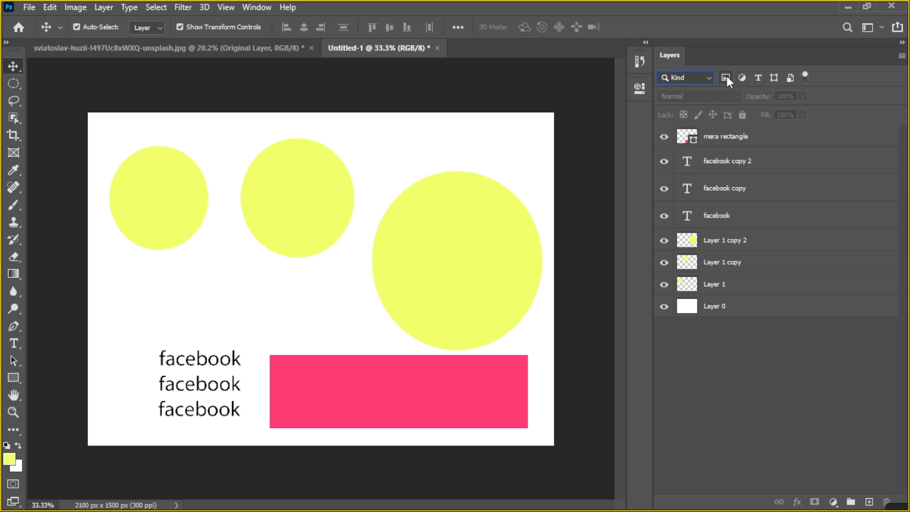
click(758, 78)
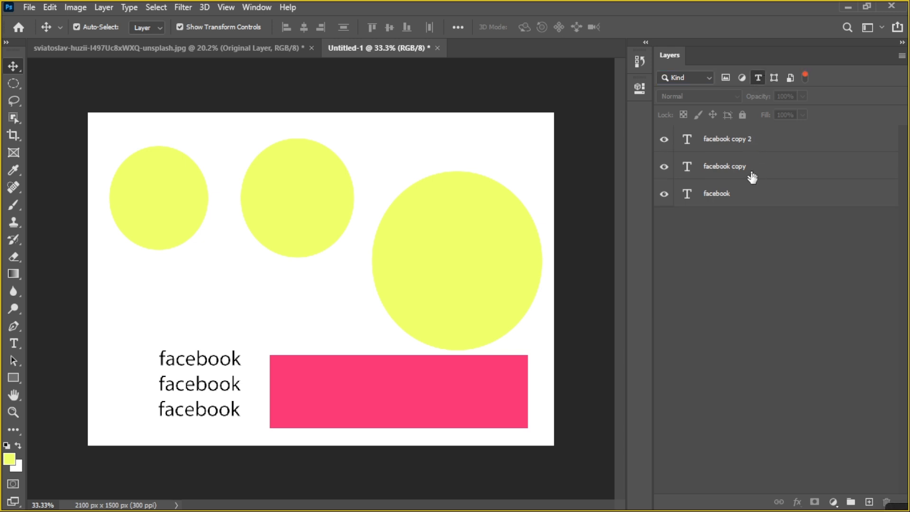
click(758, 78)
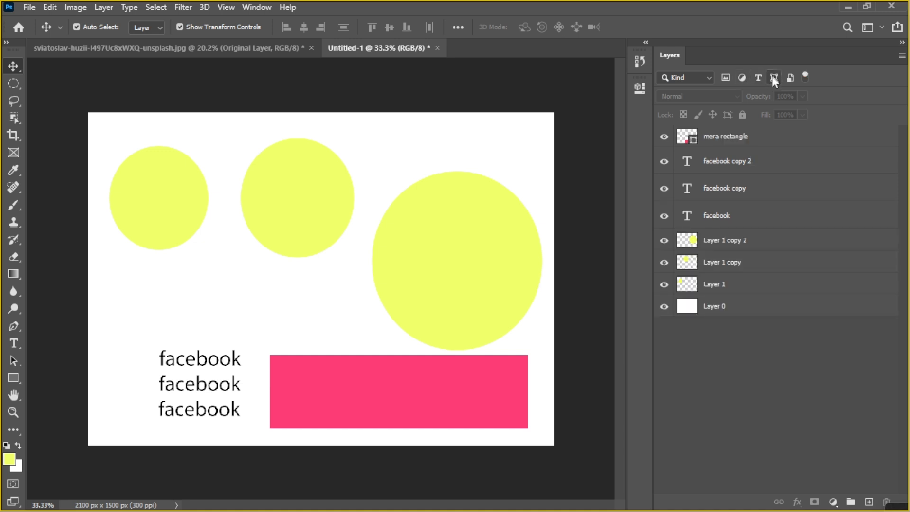
Filter the layer list by shape layers and by adjustment layers, turning both filters off at the end
click(774, 78)
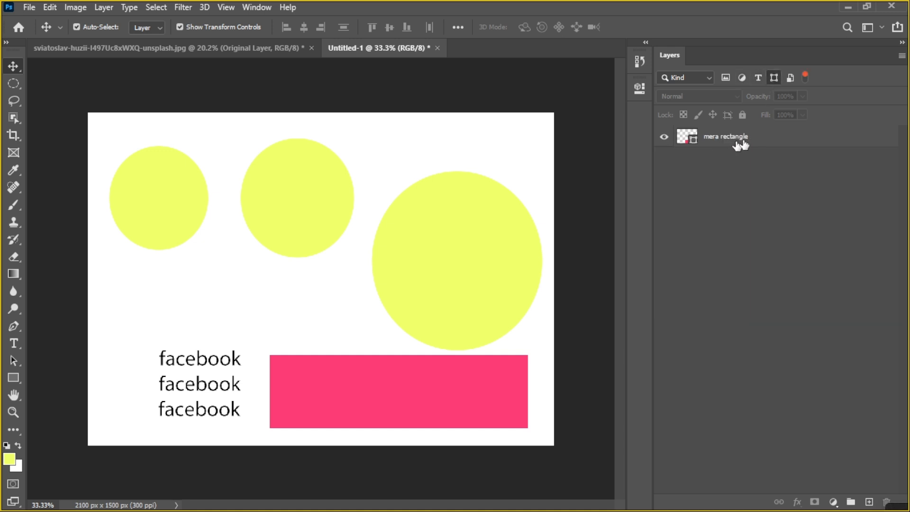
click(744, 79)
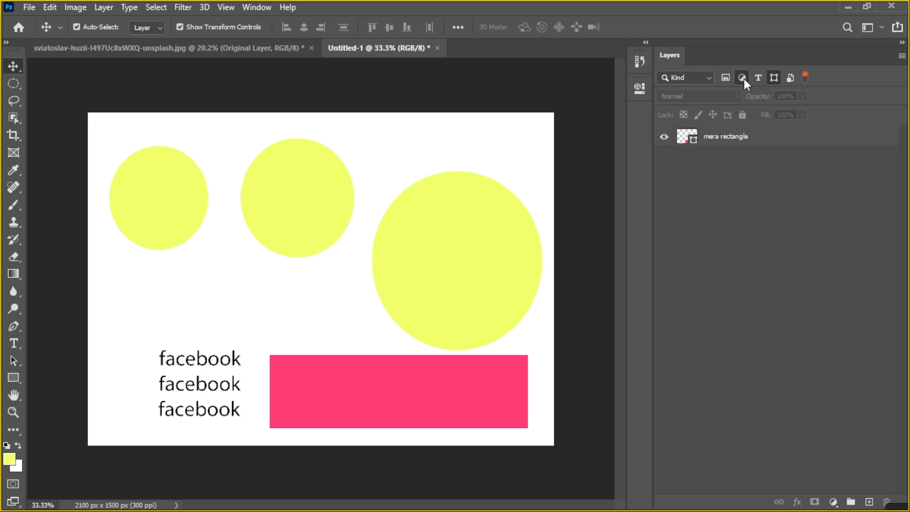
click(777, 78)
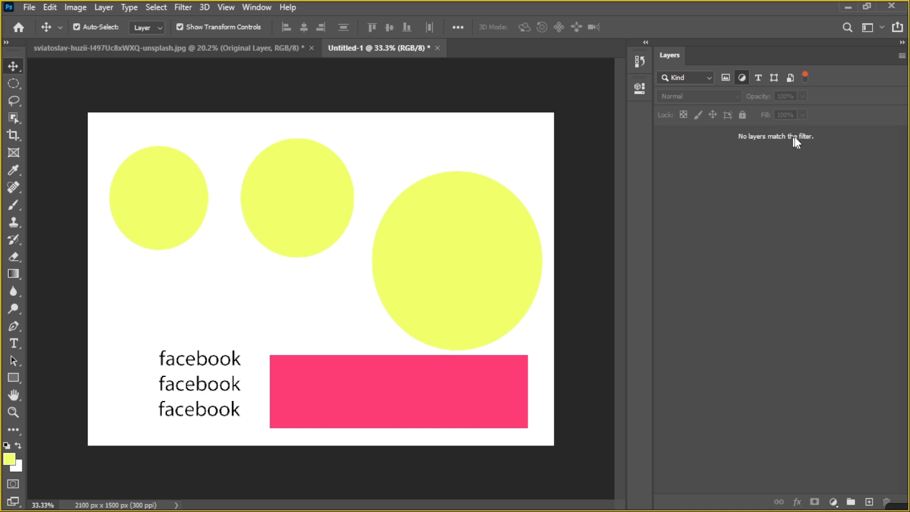
click(744, 79)
Show only the pixel layers, select the large circle's layer among them, and turn the pixel filter off
click(726, 78)
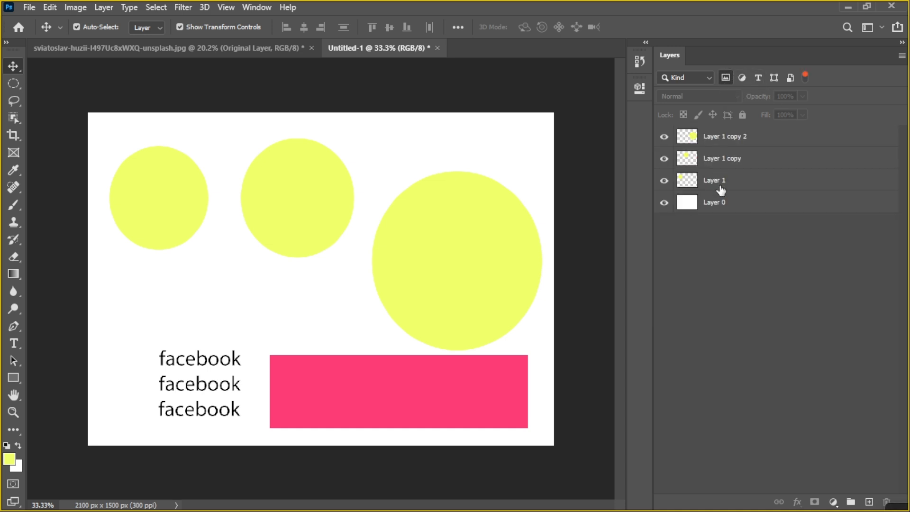
click(723, 145)
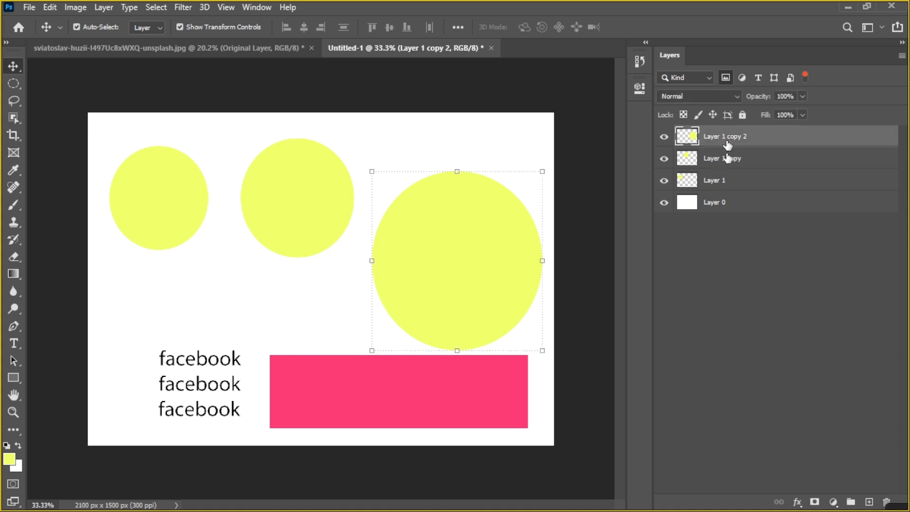
click(711, 78)
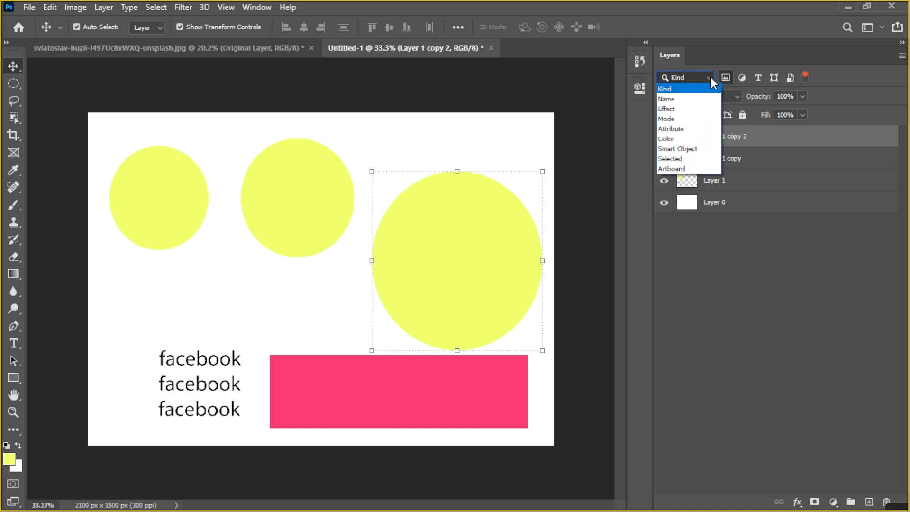
click(739, 226)
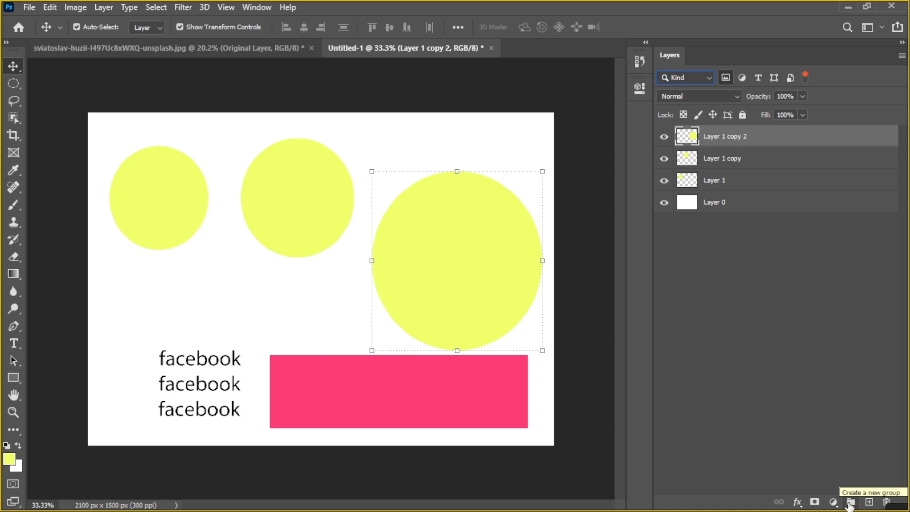
click(725, 78)
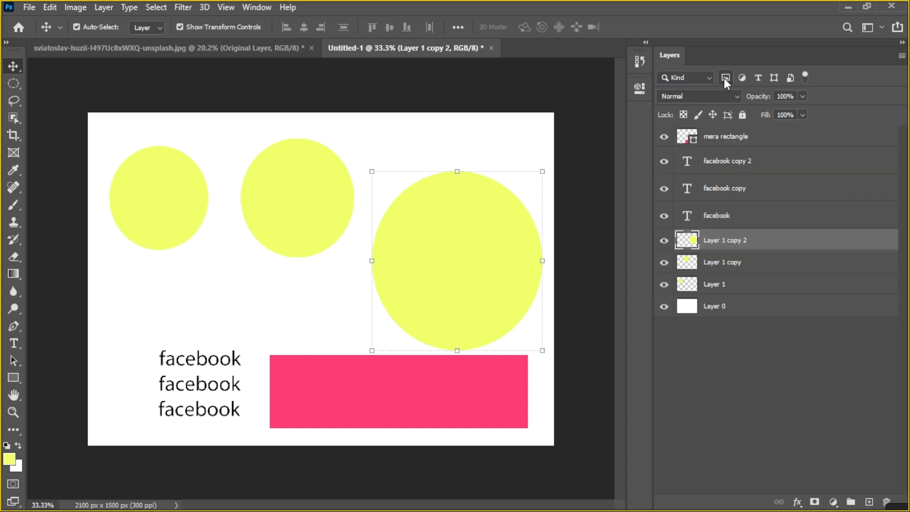
Select the three facebook text layers together and place them in a new group
click(748, 340)
click(745, 165)
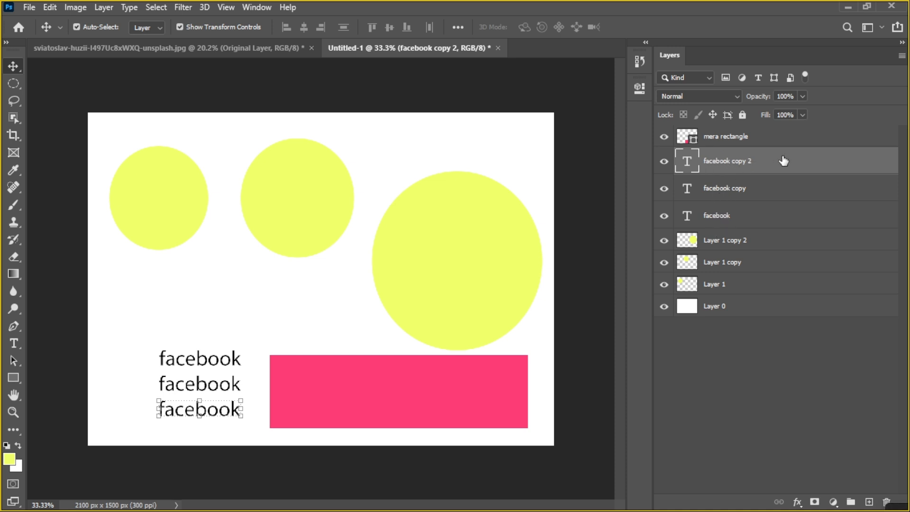
shift+click(739, 219)
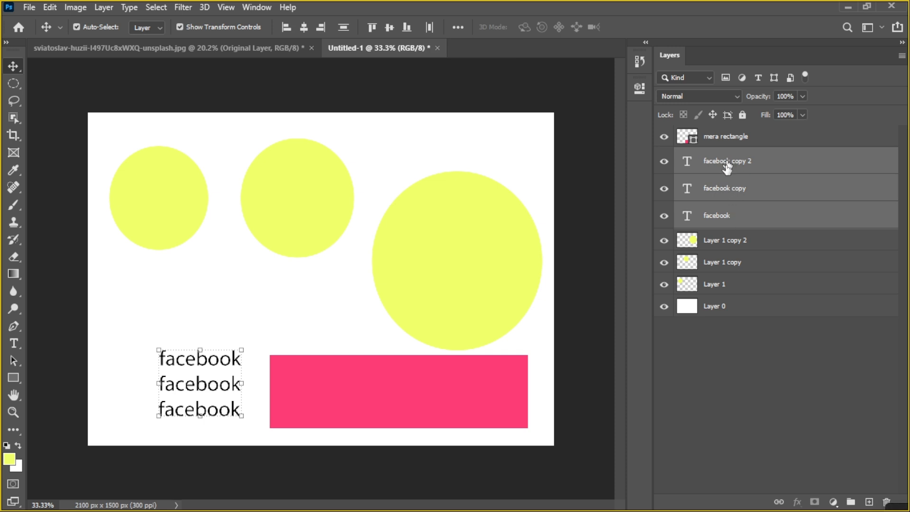
right_click(726, 218)
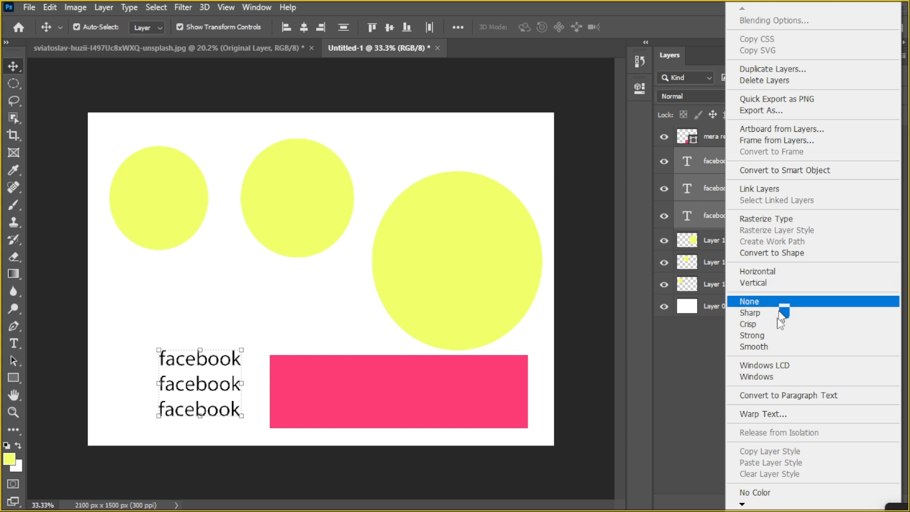
click(700, 413)
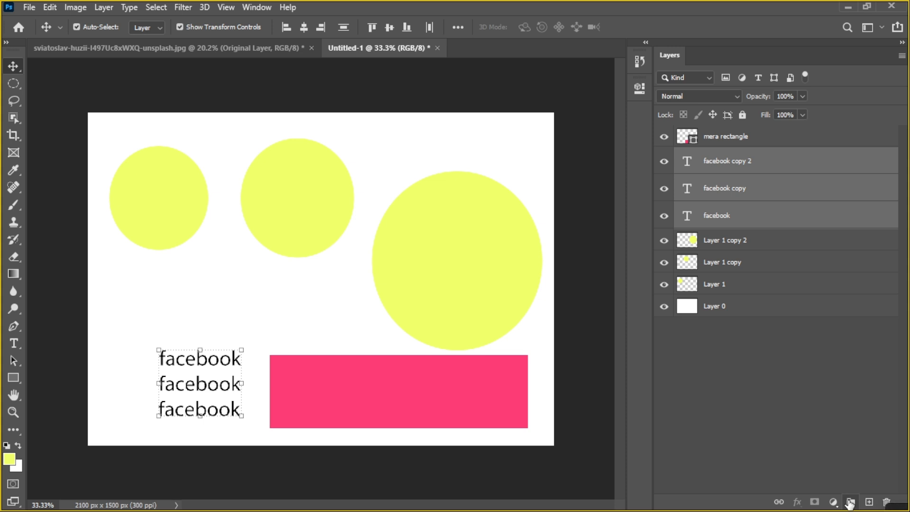
click(850, 503)
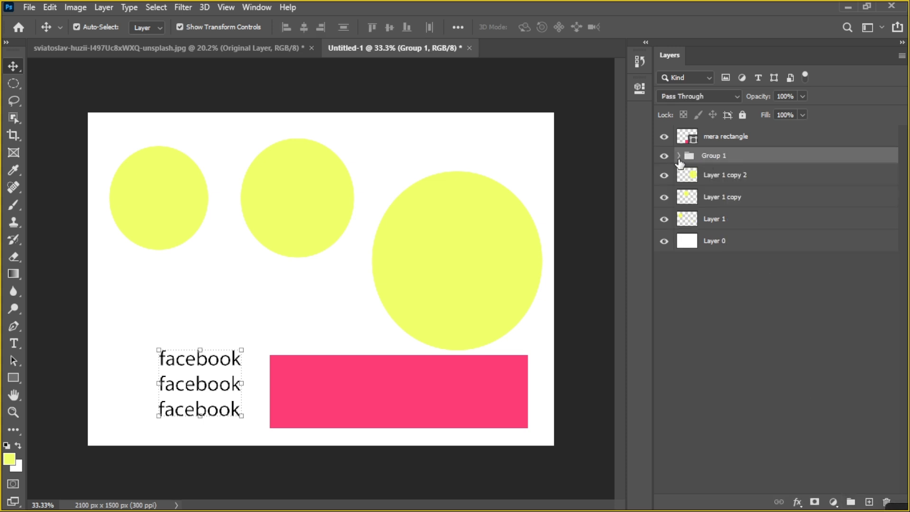
Check the contents of the Group 1 layer group and rename the group as Text Elements
click(680, 156)
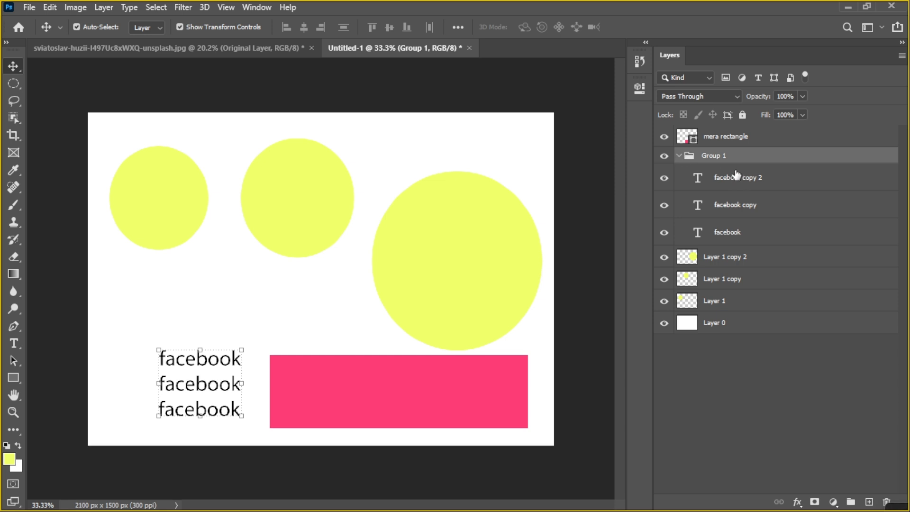
click(680, 156)
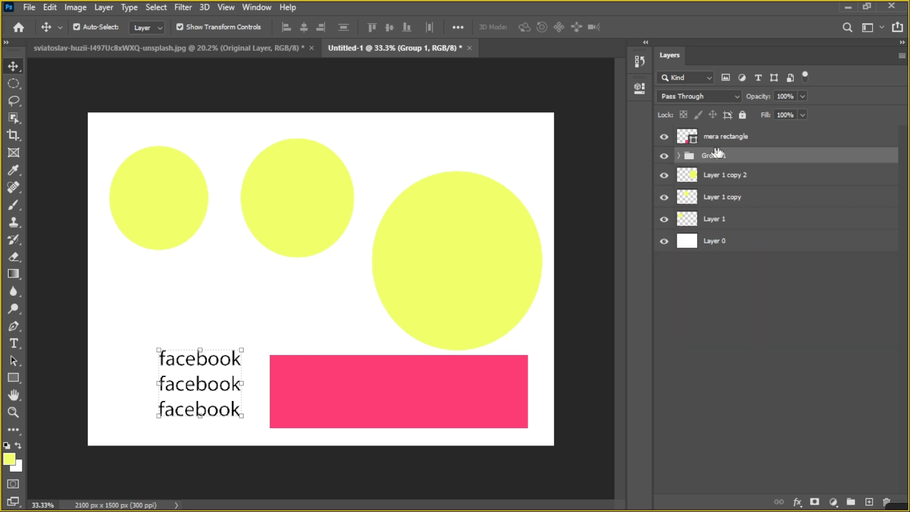
double_click(716, 156)
text(Text Elements)
key(Return)
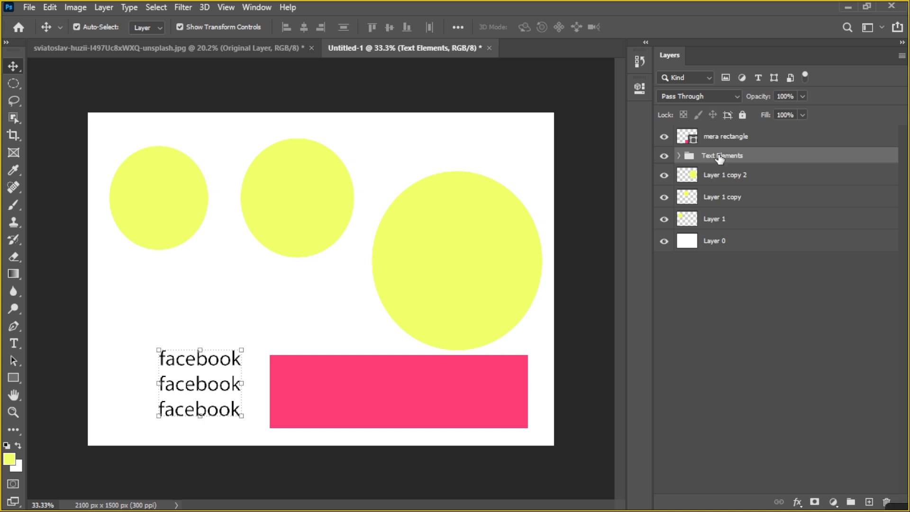
Select the three circle layers, Layer 1, Layer 1 copy and Layer 1 copy 2, and put them in a new group
click(741, 177)
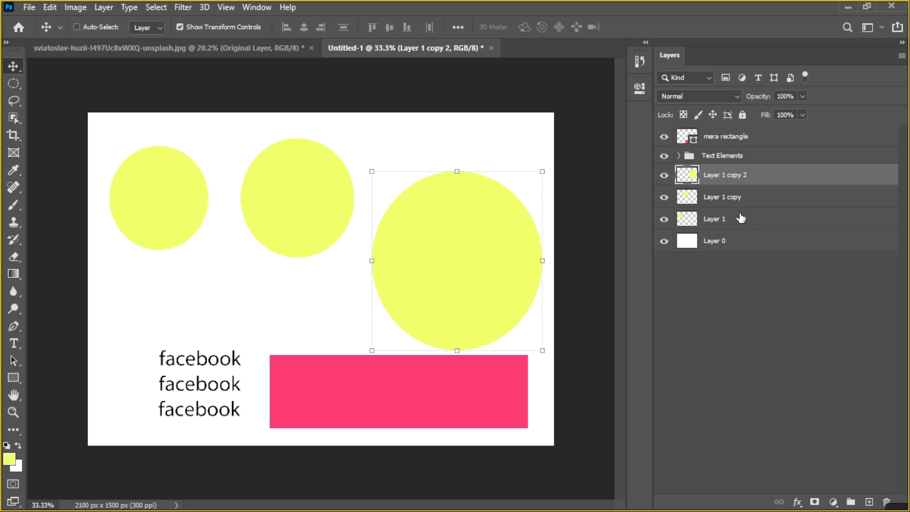
ctrl+click(741, 218)
ctrl+click(741, 196)
click(741, 176)
ctrl+click(739, 219)
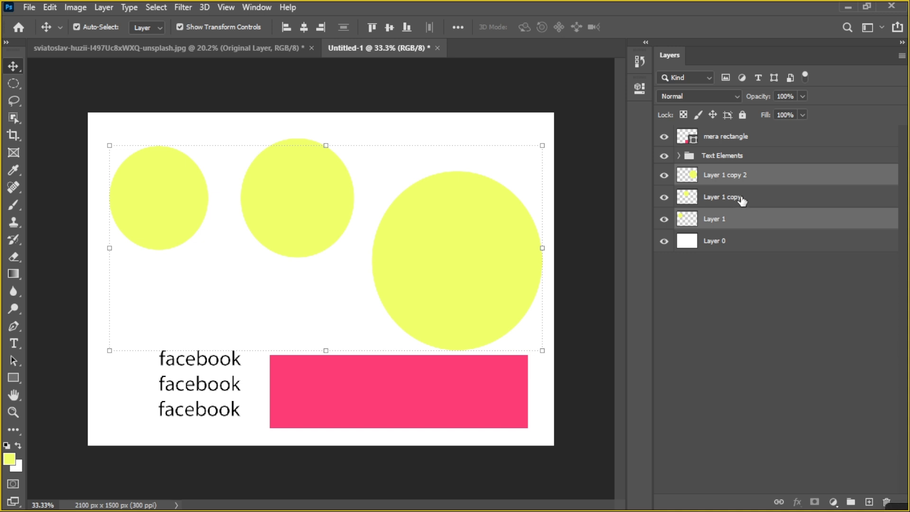
click(735, 177)
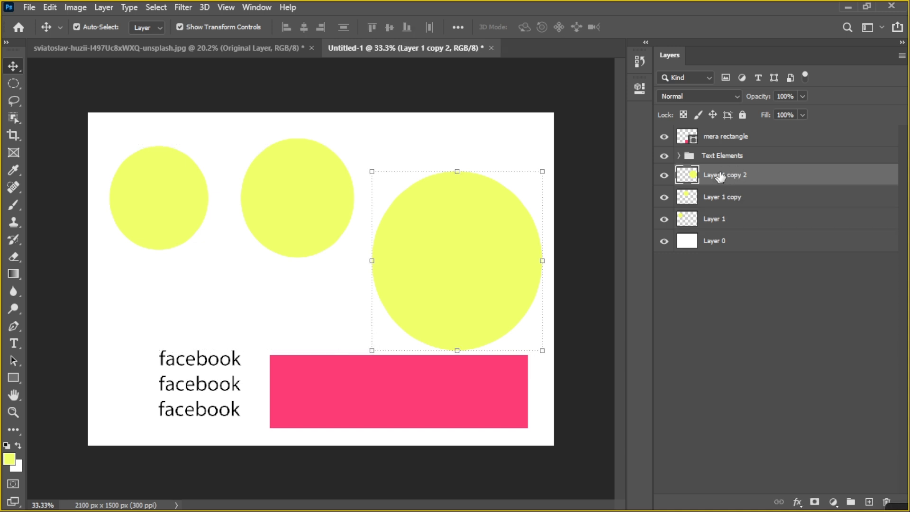
shift+click(733, 220)
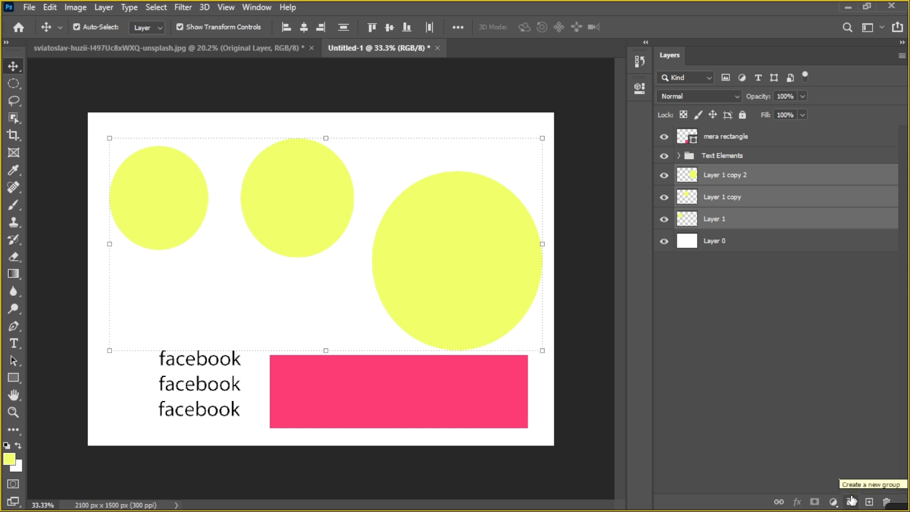
click(852, 503)
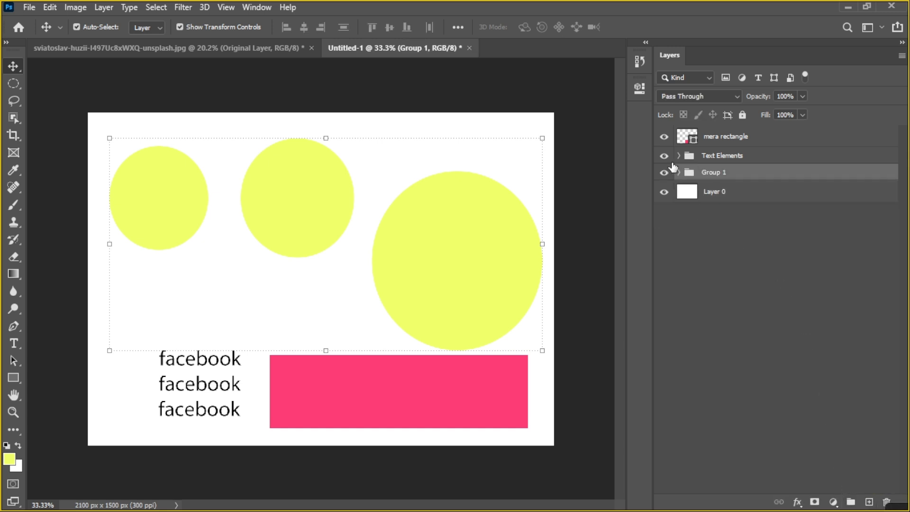
Rename the new group containing the circles as Green Circles and deselect it
double_click(709, 173)
text(Green Circles)
key(Return)
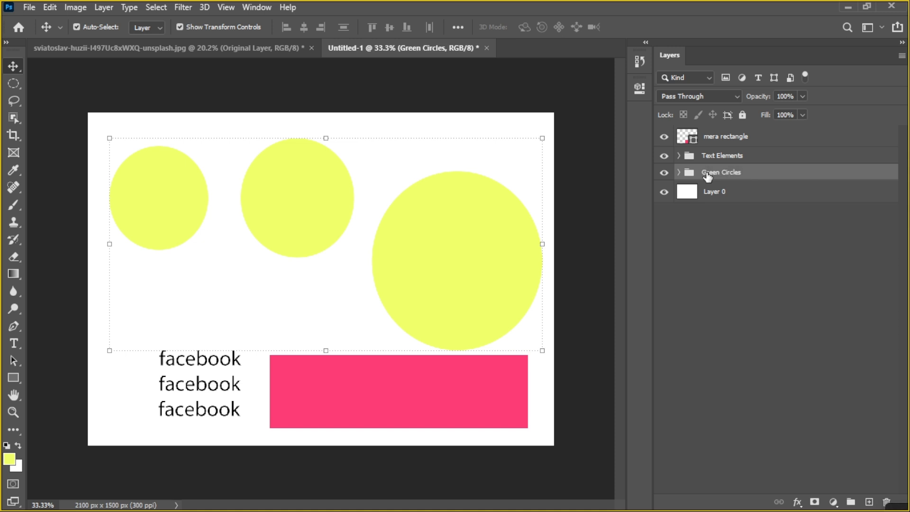
click(730, 226)
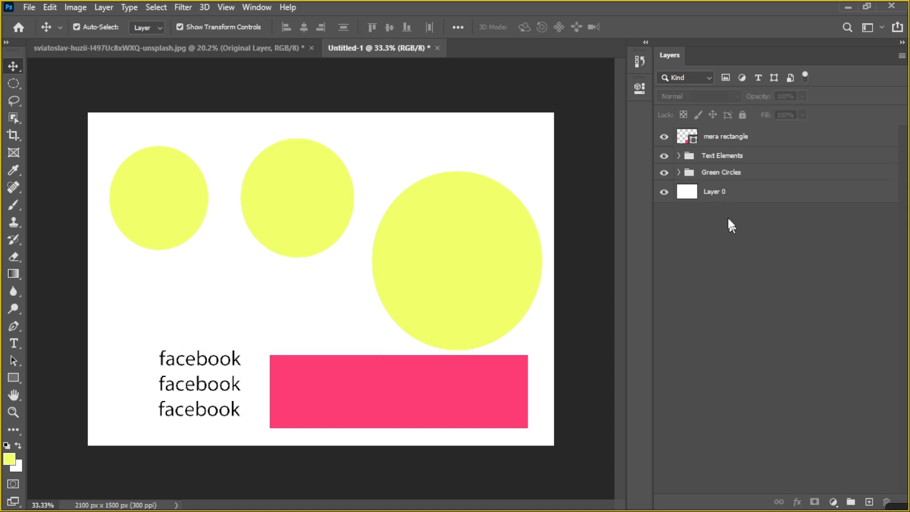
click(679, 156)
click(679, 156)
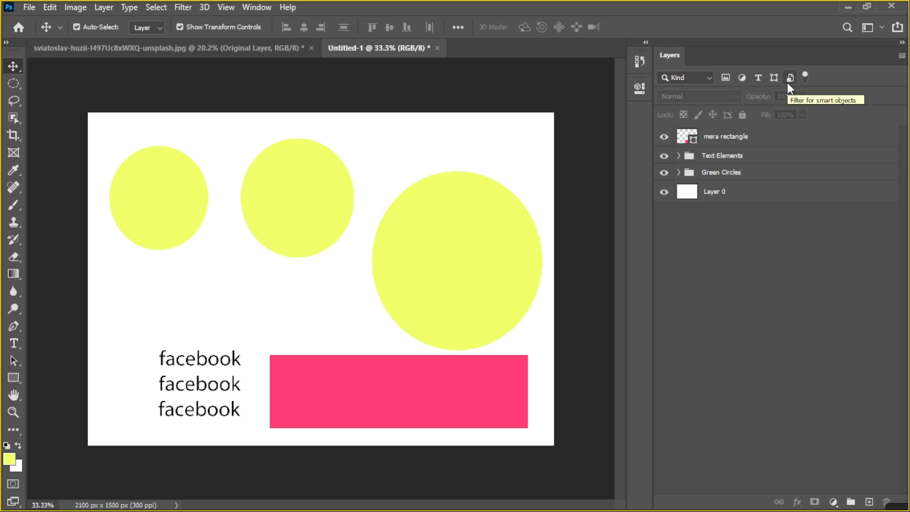
Look through the layer filter types and set the layer filter to Name
click(690, 78)
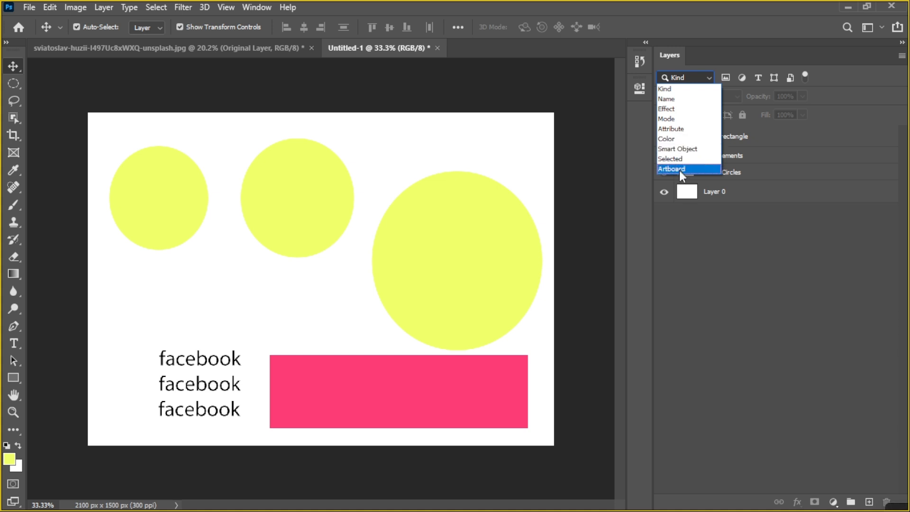
click(702, 88)
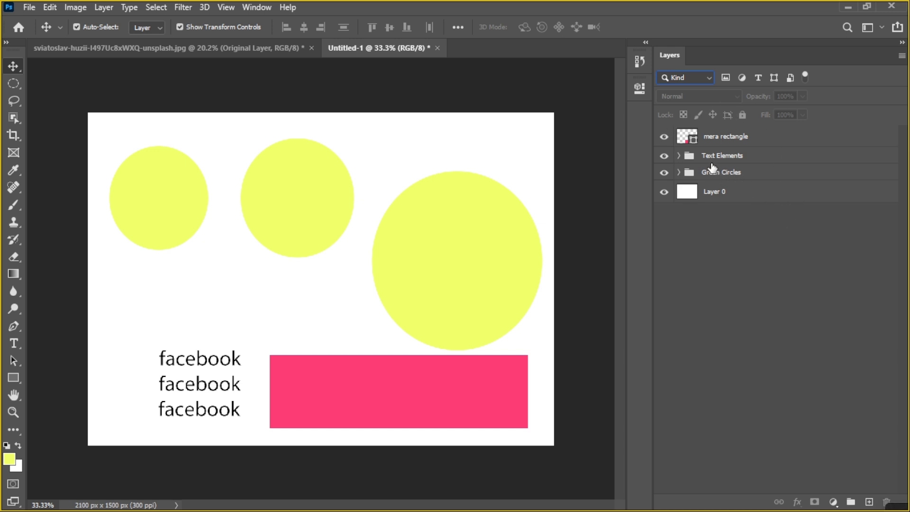
click(689, 80)
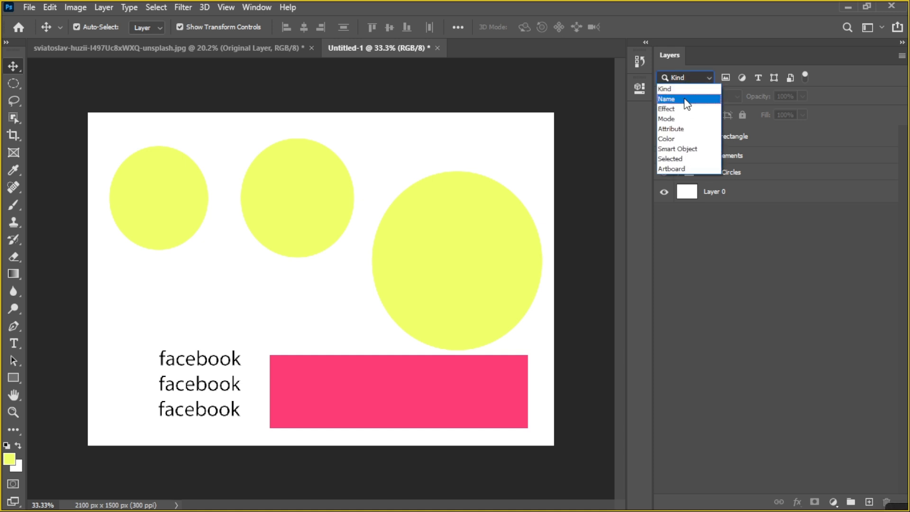
click(686, 99)
click(701, 79)
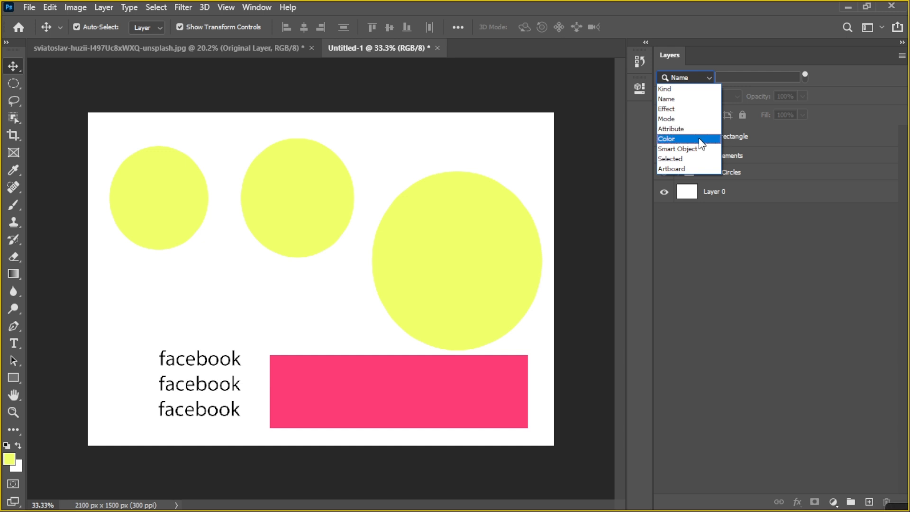
click(720, 254)
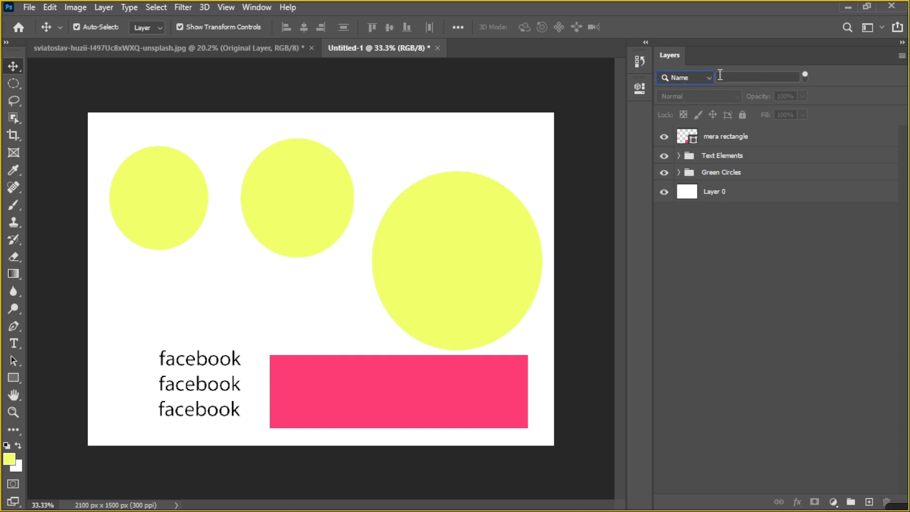
Switch to the open strawberry photo document and enlarge the image slightly
key(ctrl+Tab)
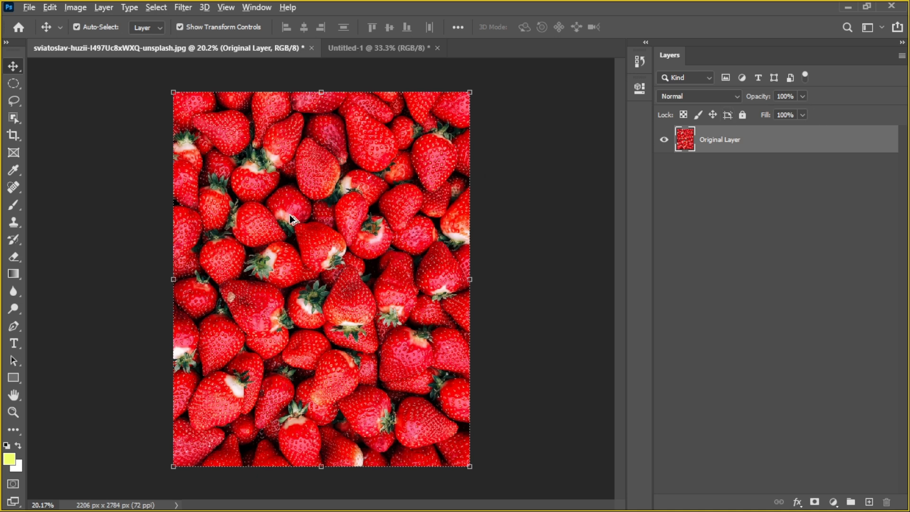
scroll(292, 219, up, 1)
scroll(348, 140, up, 1)
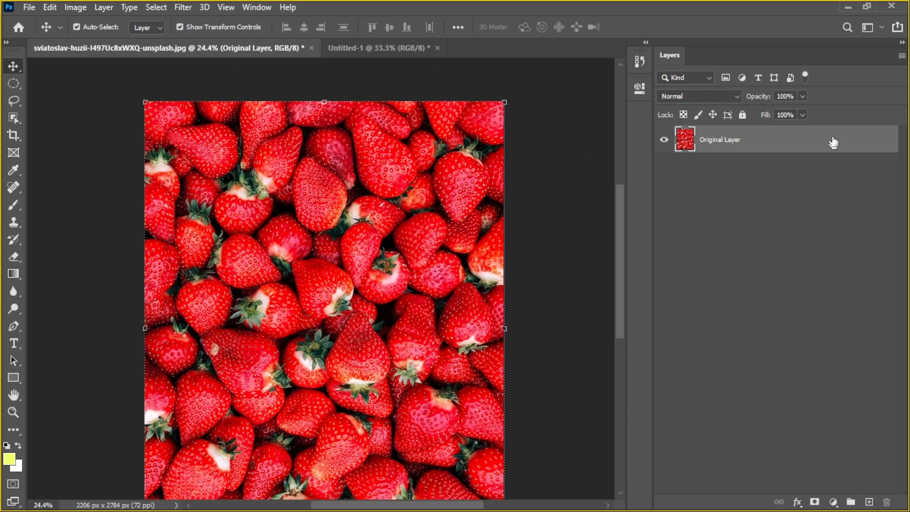
Try lowering the Original Layer's opacity to about 60%, restore it to 100% and deselect the layer
click(803, 97)
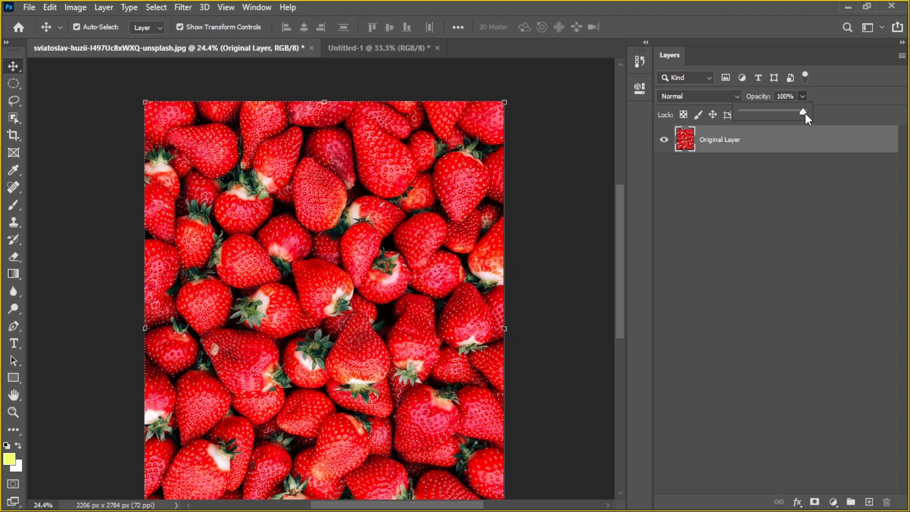
drag(779, 113, 769, 112)
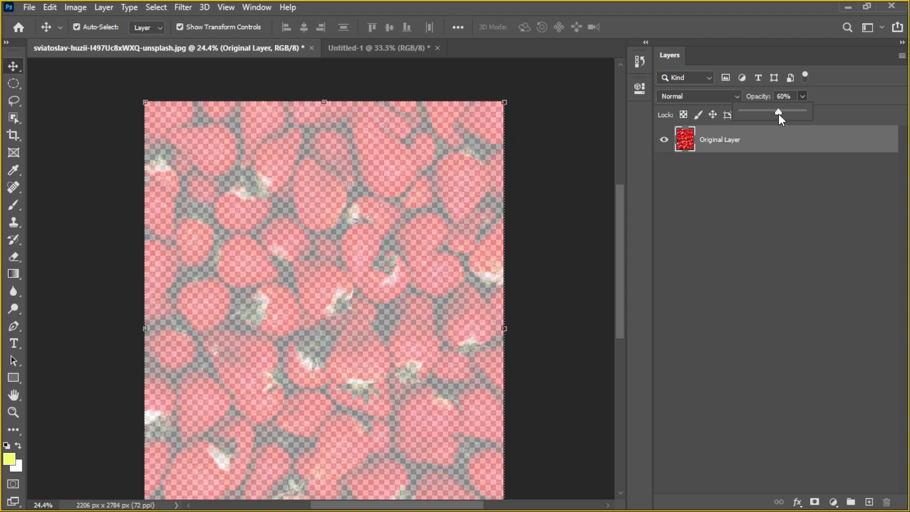
drag(783, 114, 785, 114)
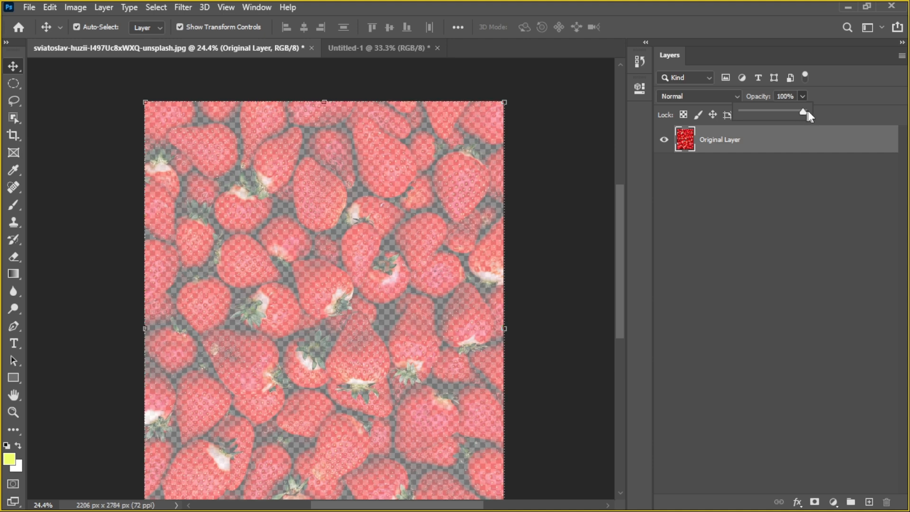
click(730, 217)
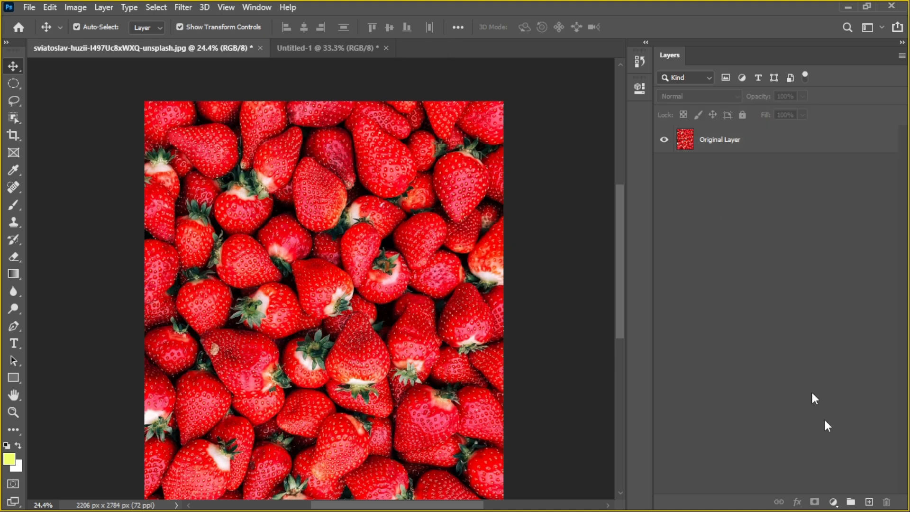
Add a new layer above the Original Layer and fill it with the yellow foreground colour fdff3a
click(728, 147)
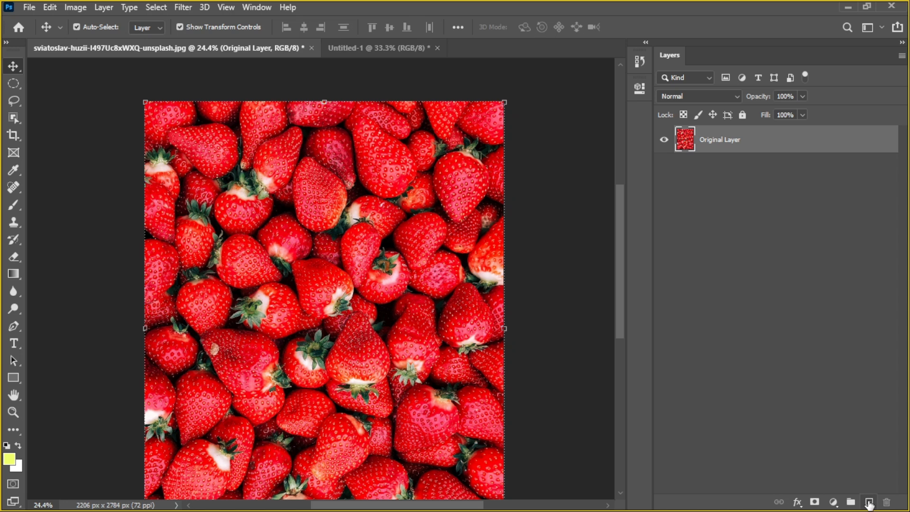
click(870, 503)
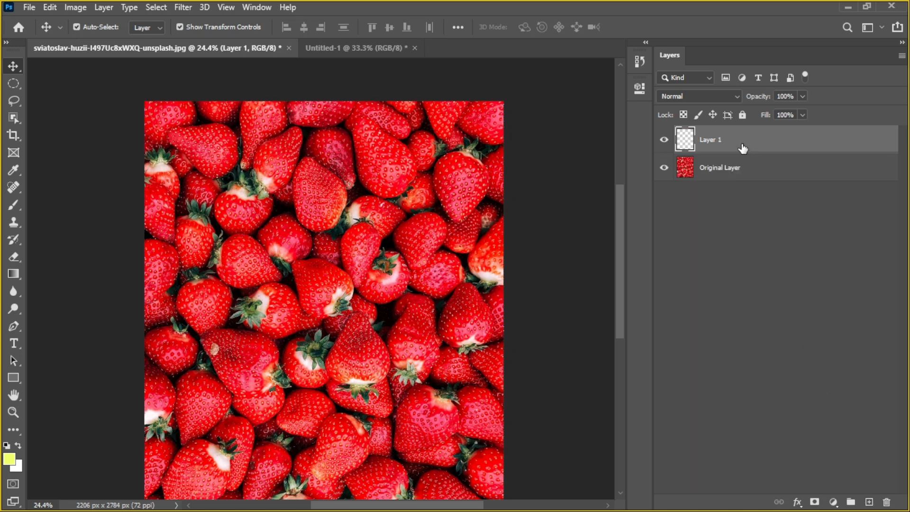
click(10, 459)
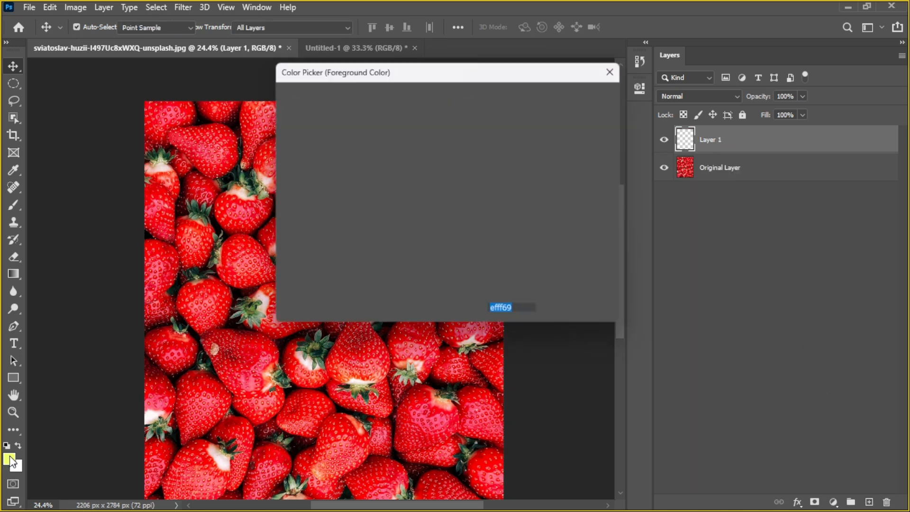
drag(458, 236, 462, 239)
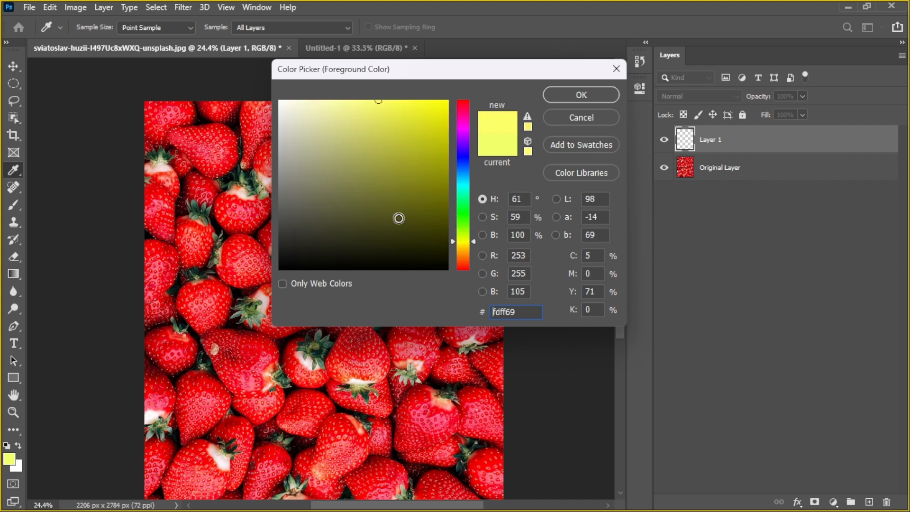
drag(398, 215, 410, 99)
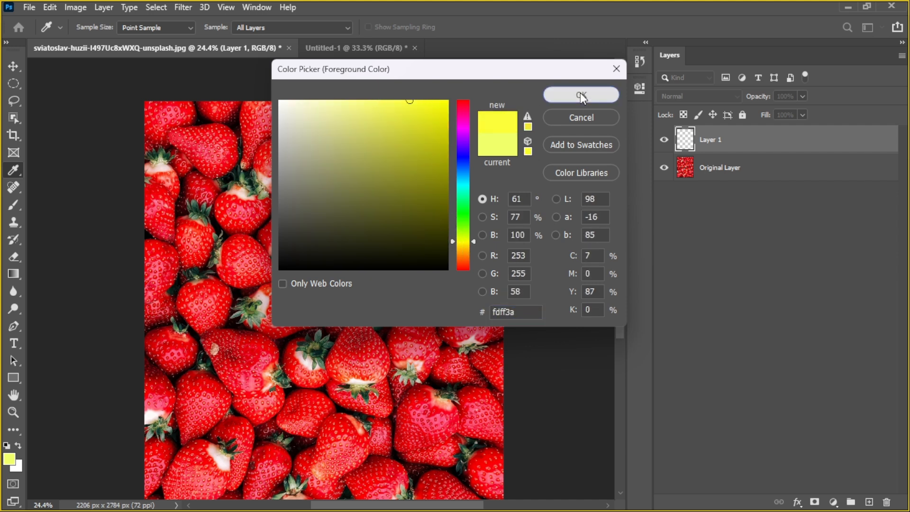
click(581, 94)
key(v)
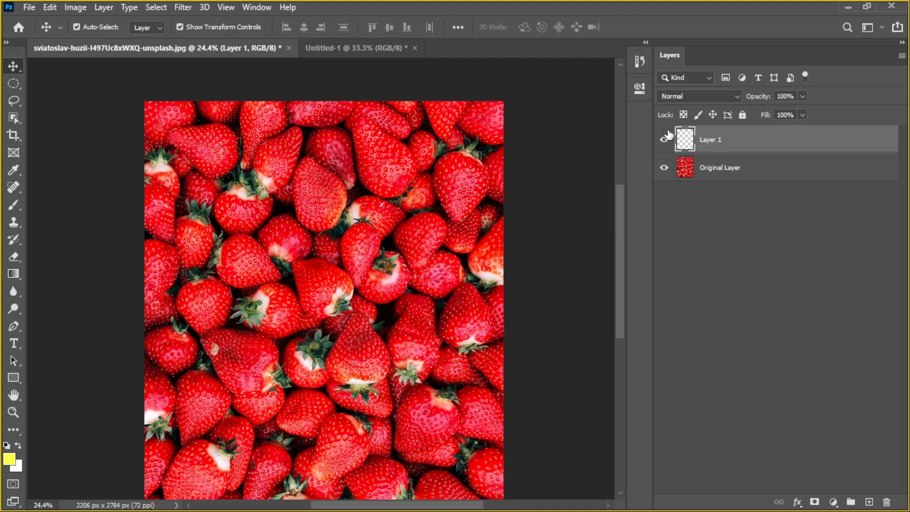
key(alt+BackSpace)
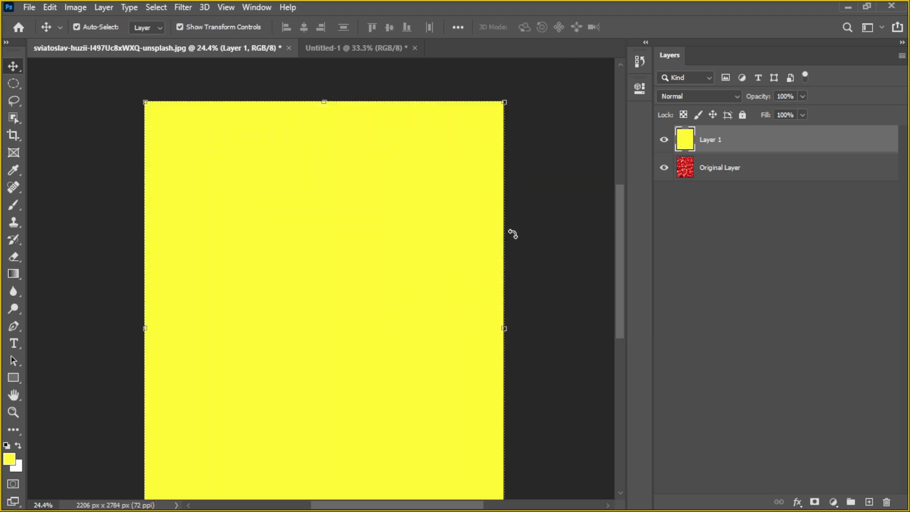
Move the Original Layer above the yellow layer and briefly hide it to check the yellow fill beneath
drag(722, 169, 733, 138)
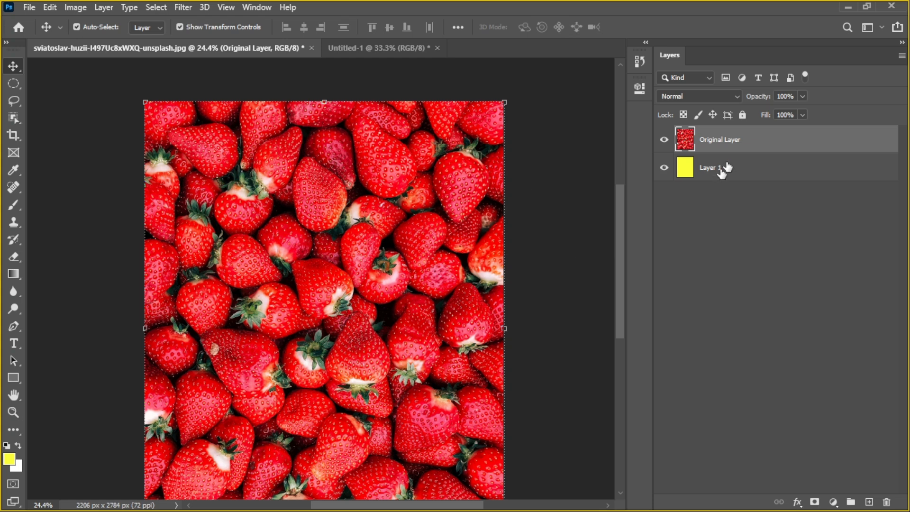
click(727, 169)
click(670, 141)
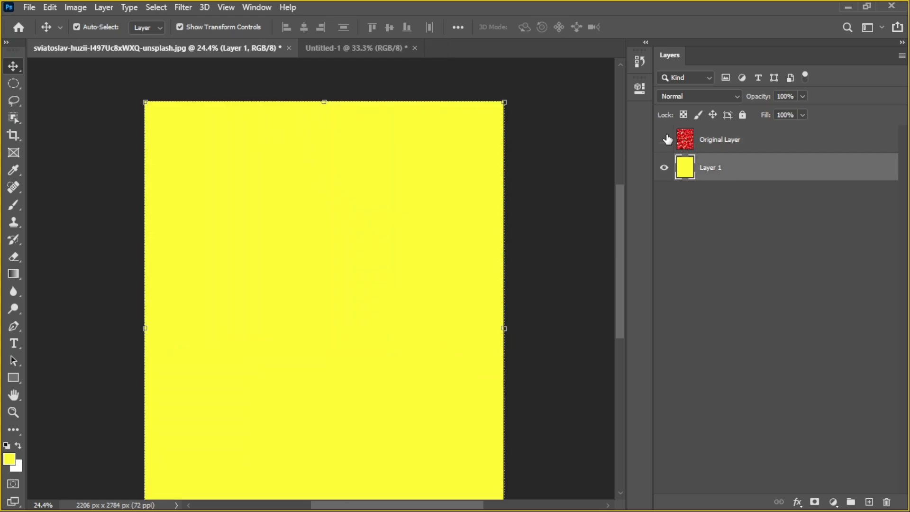
click(670, 142)
Try shifting the strawberry photo diagonally to expose the yellow layer beneath, and undo the move
drag(358, 235, 388, 278)
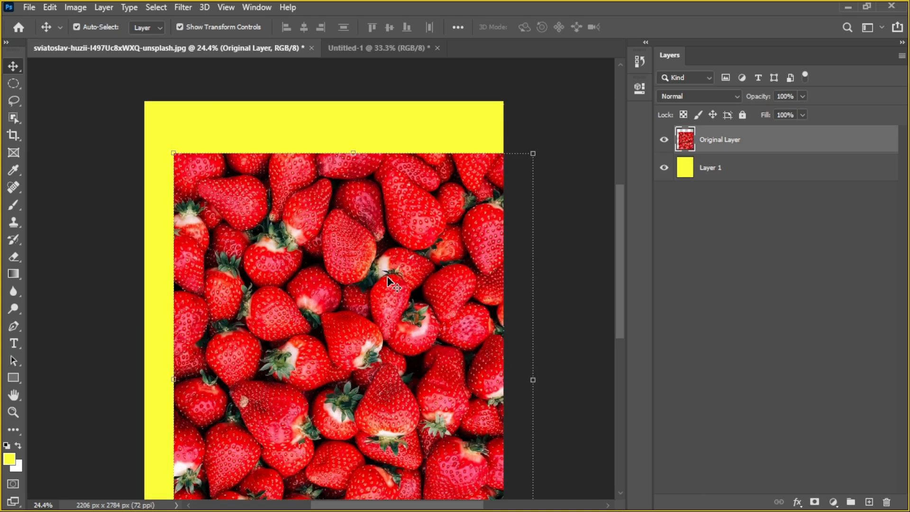
key(ctrl+z)
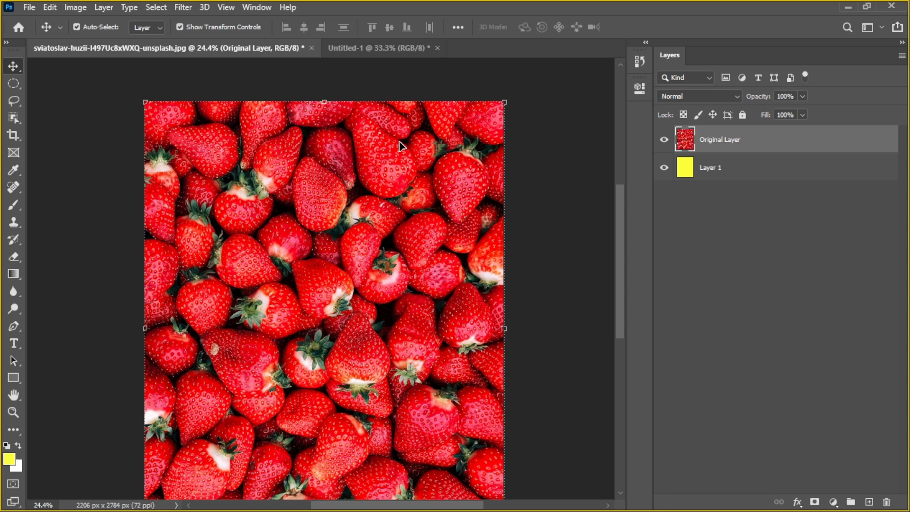
Try lowering the Original Layer's opacity to 45% and further to blend in the yellow, and restore it to 100%
key(ctrl+0)
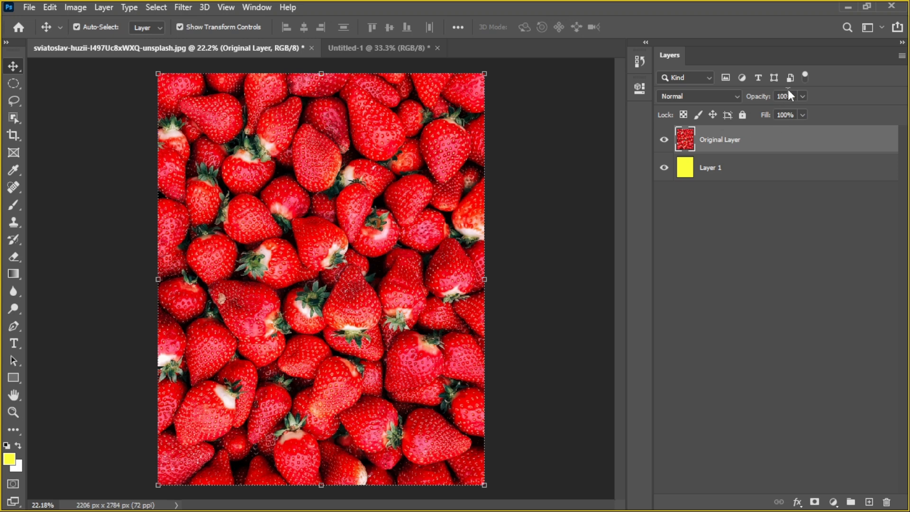
click(802, 96)
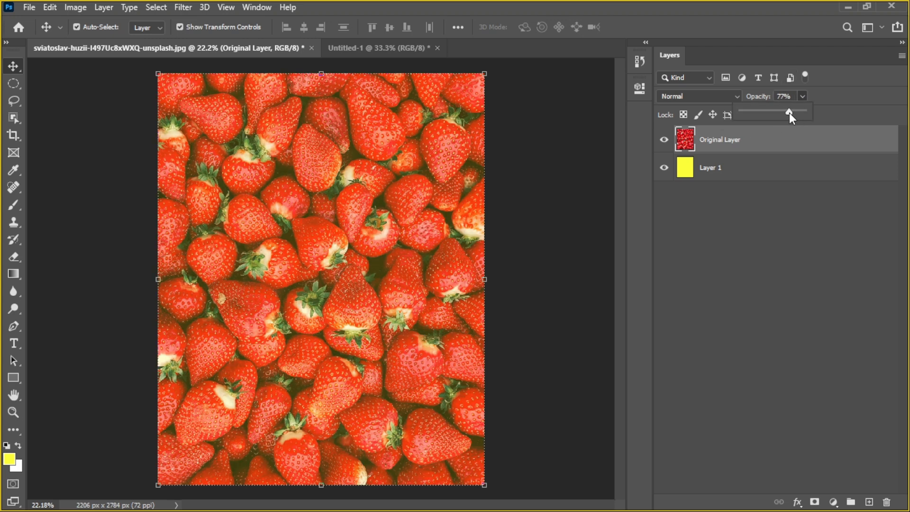
drag(772, 113, 770, 113)
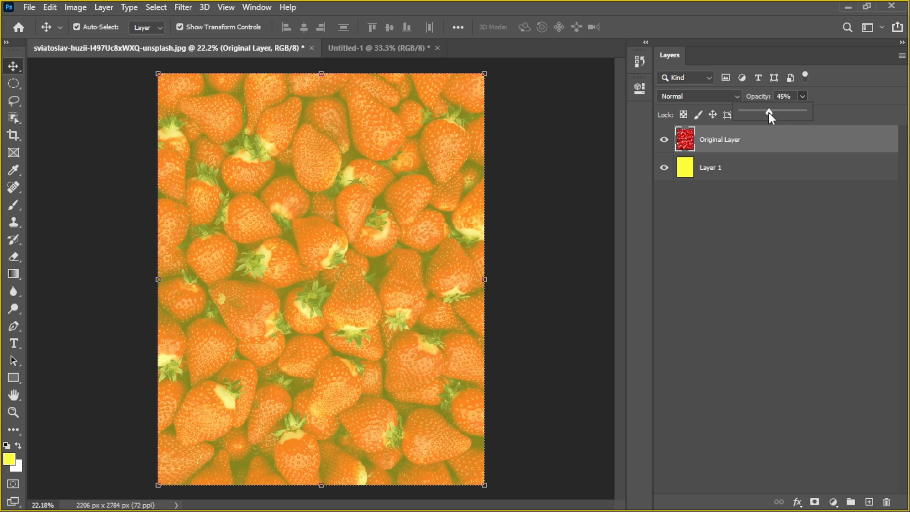
drag(758, 113, 748, 110)
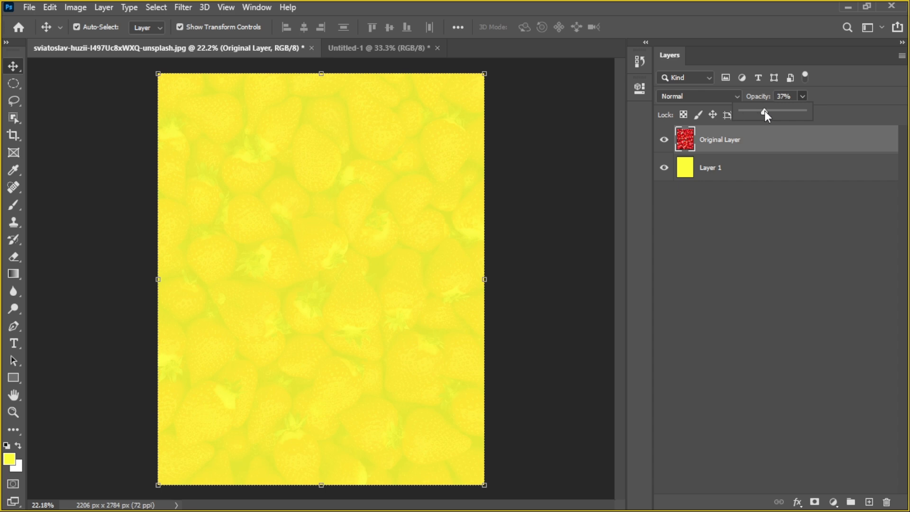
drag(783, 114, 806, 114)
Move the Original Layer beneath yellow Layer 1 and try reducing Layer 1's opacity before returning it to 100%
drag(764, 144, 764, 187)
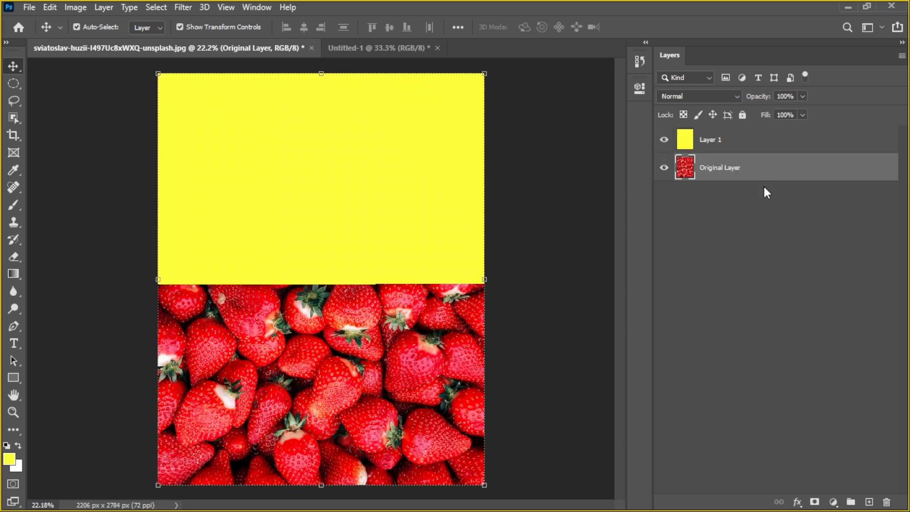
click(725, 141)
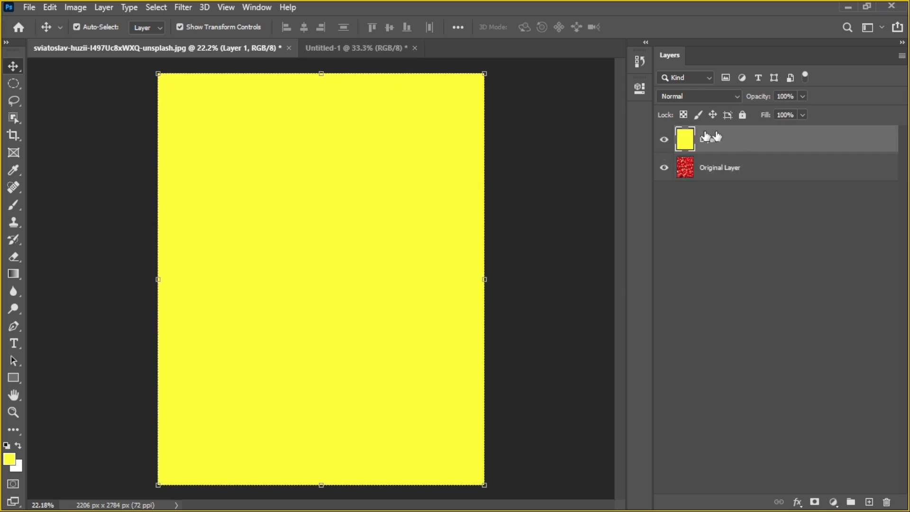
click(802, 97)
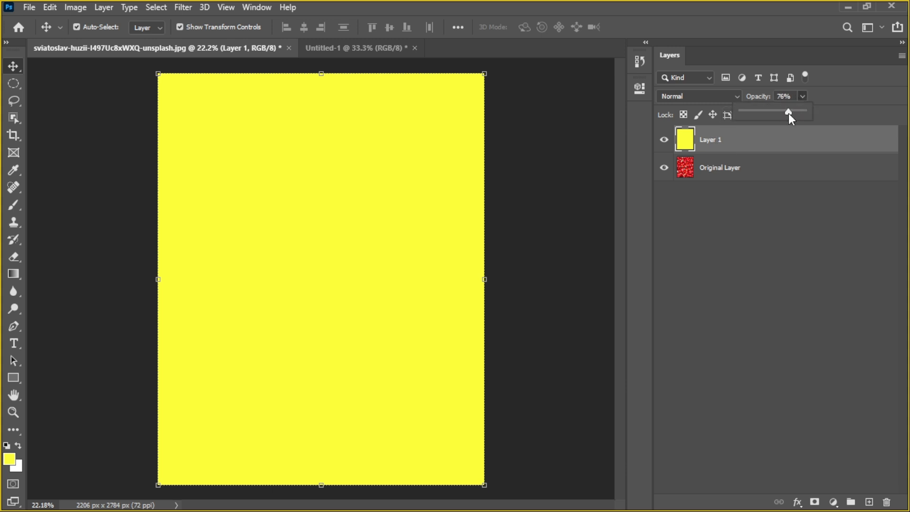
mouse_move(776, 114)
mouse_down()
mouse_move(767, 116)
mouse_move(787, 114)
mouse_move(767, 114)
mouse_up()
click(721, 177)
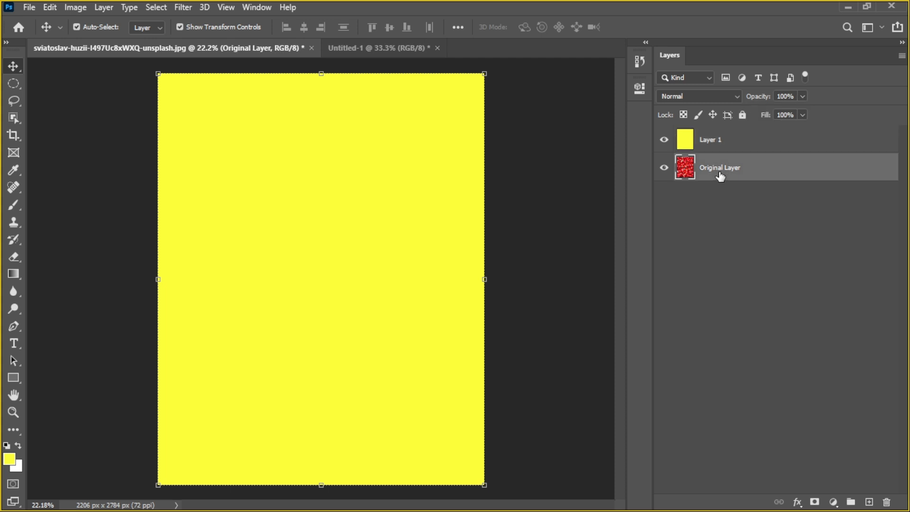
click(733, 145)
click(803, 96)
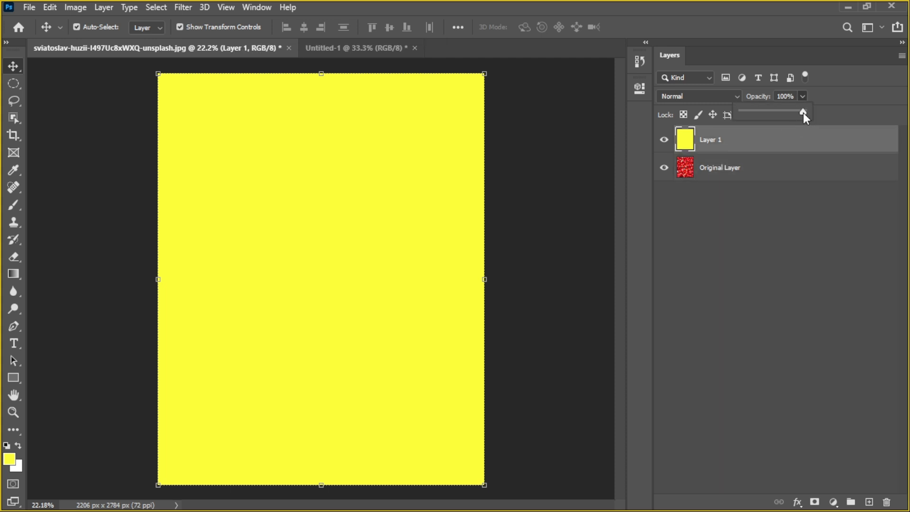
drag(771, 114, 767, 114)
click(827, 93)
Try lowering Layer 1's fill to about 46% and restore it to 100%
click(803, 114)
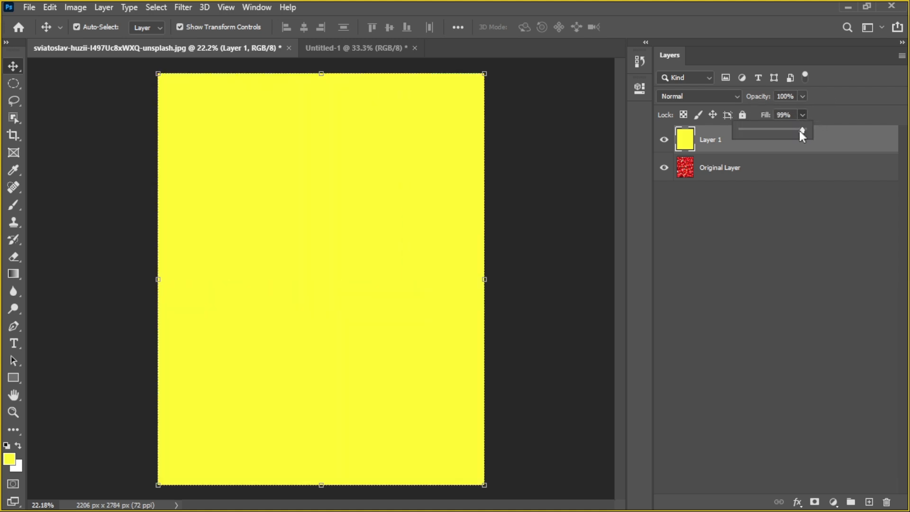
drag(781, 133, 748, 131)
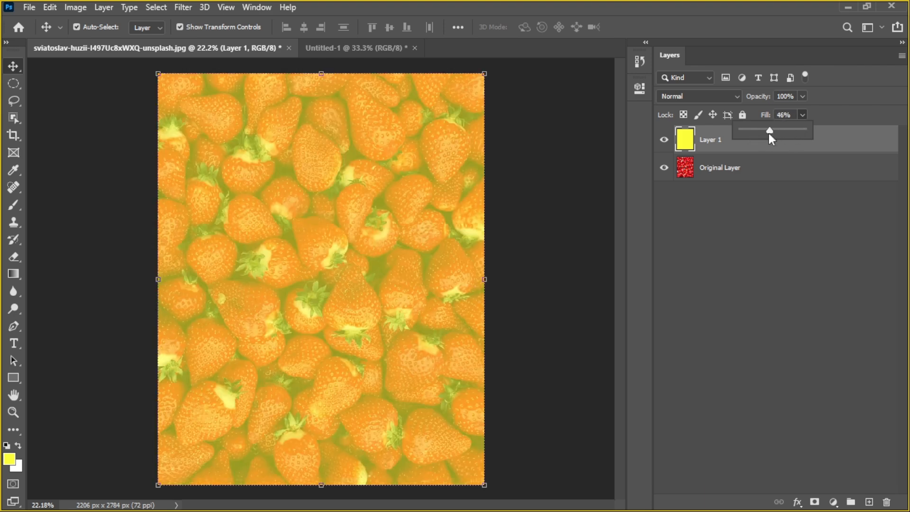
drag(769, 132, 807, 135)
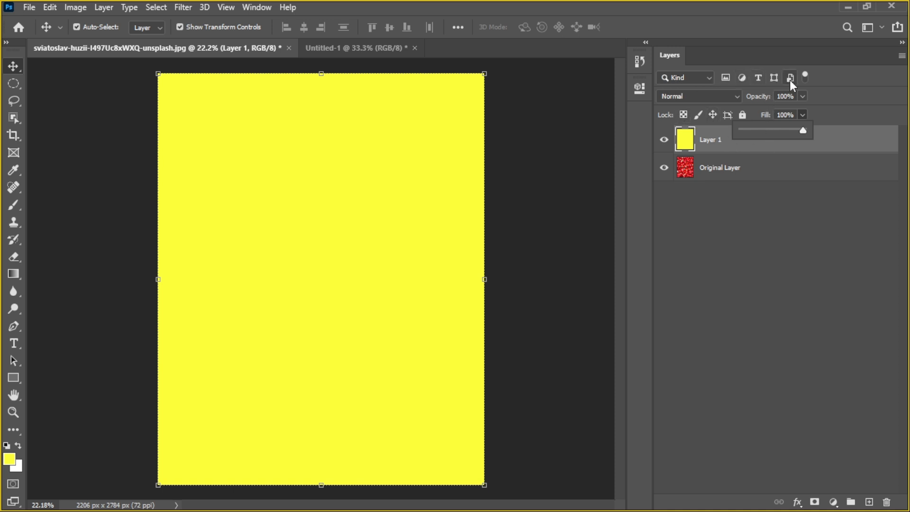
click(759, 243)
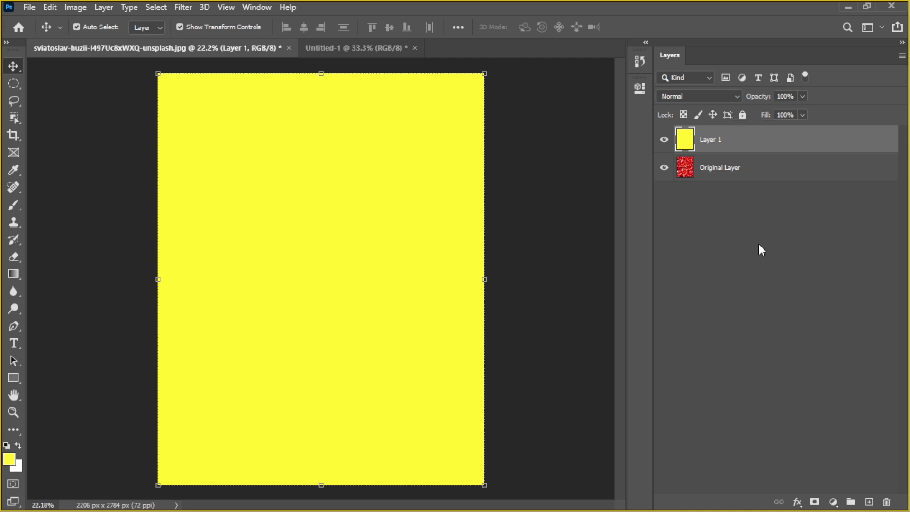
Move Layer 1 back below the Original Layer, try shifting the strawberry photo diagonally, and undo the shift
click(754, 240)
drag(728, 154, 732, 186)
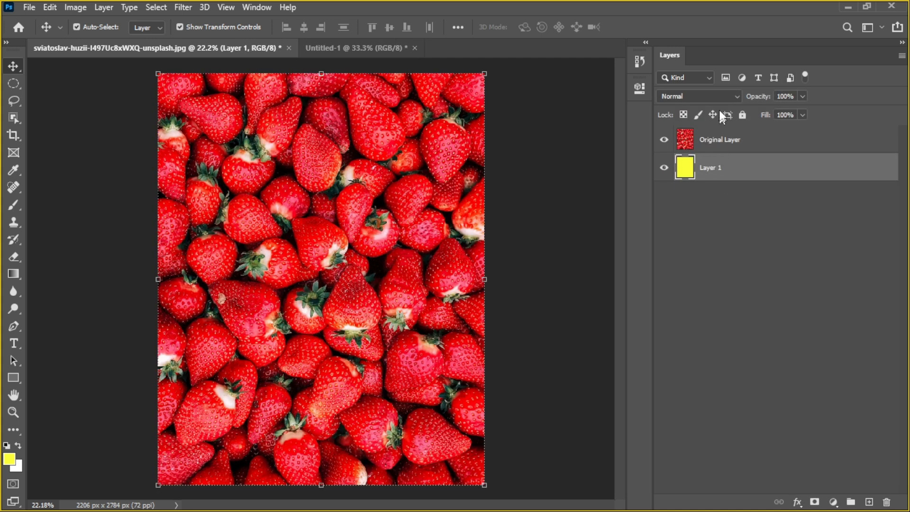
click(761, 138)
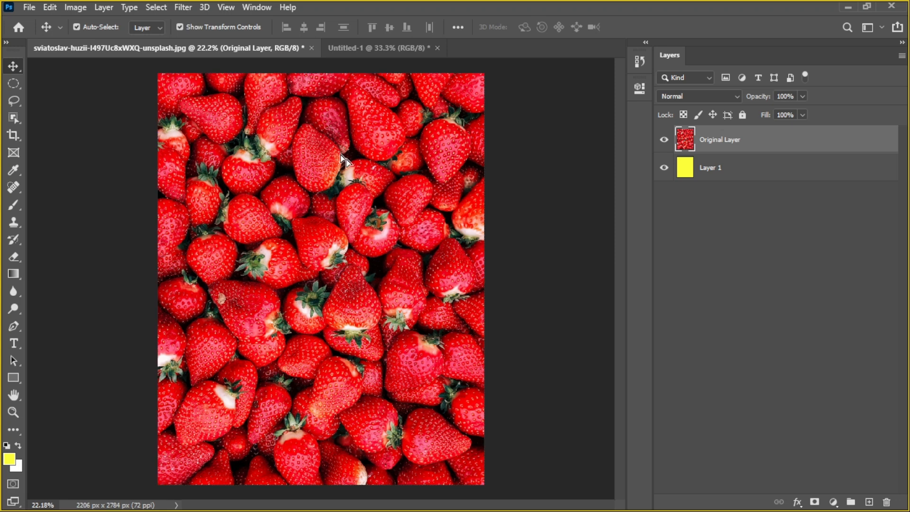
drag(345, 155, 364, 178)
key(ctrl+z)
Lower the Original Layer's opacity to 64% and shift the photo down and to the right over the yellow layer
click(803, 96)
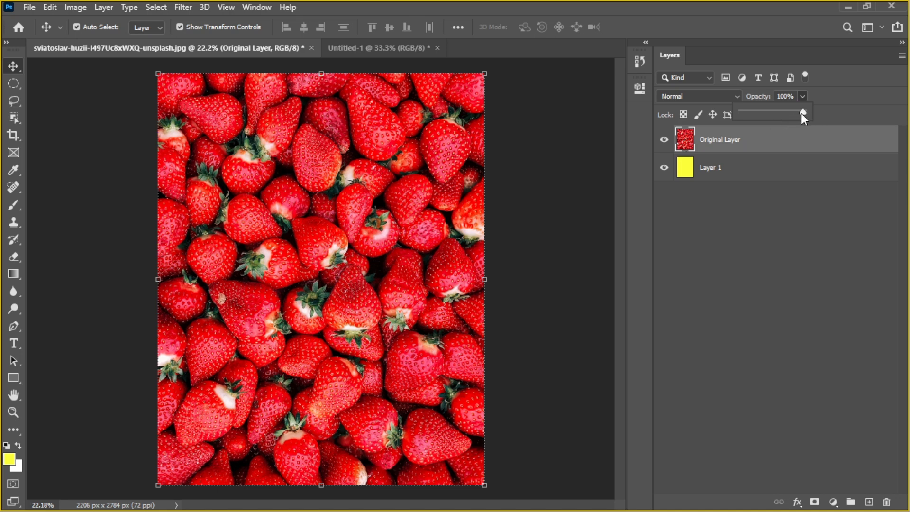
drag(782, 113, 781, 113)
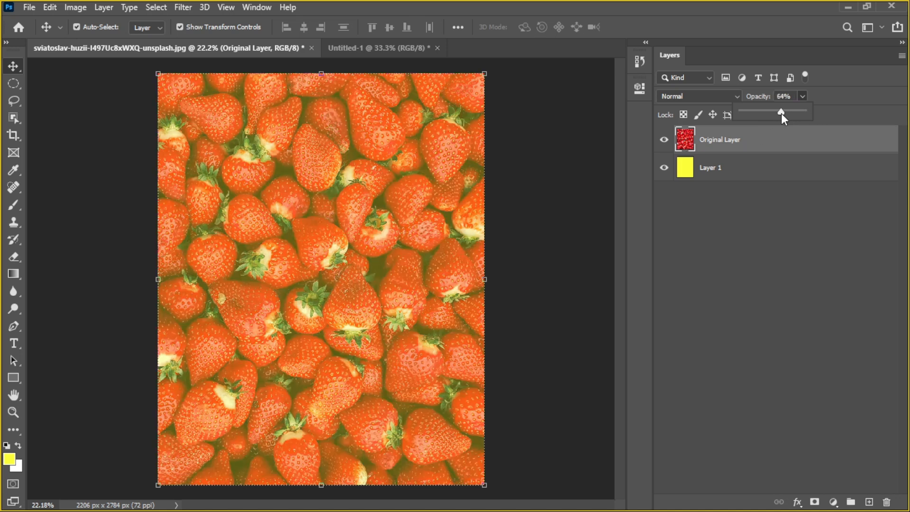
drag(289, 165, 325, 200)
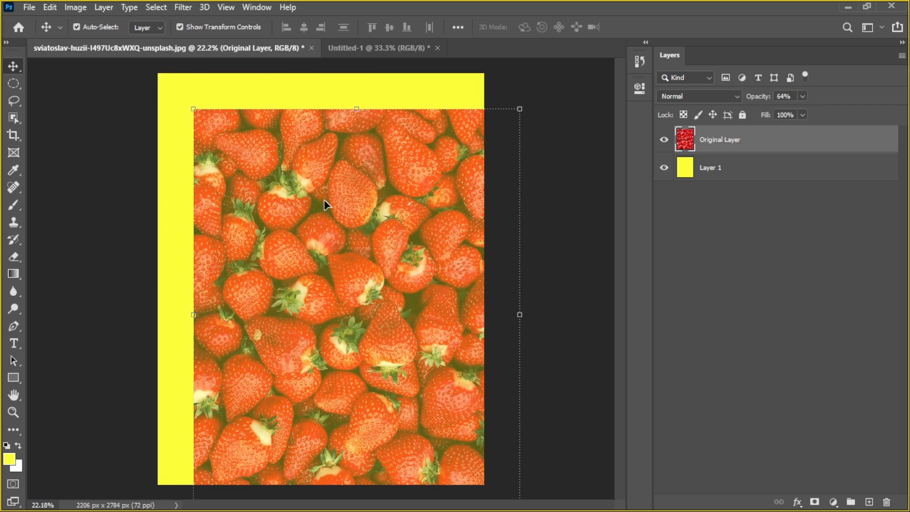
Lower the Original Layer's opacity to 14% and scale the photo to 86.19%, positioned inside the yellow canvas
click(803, 96)
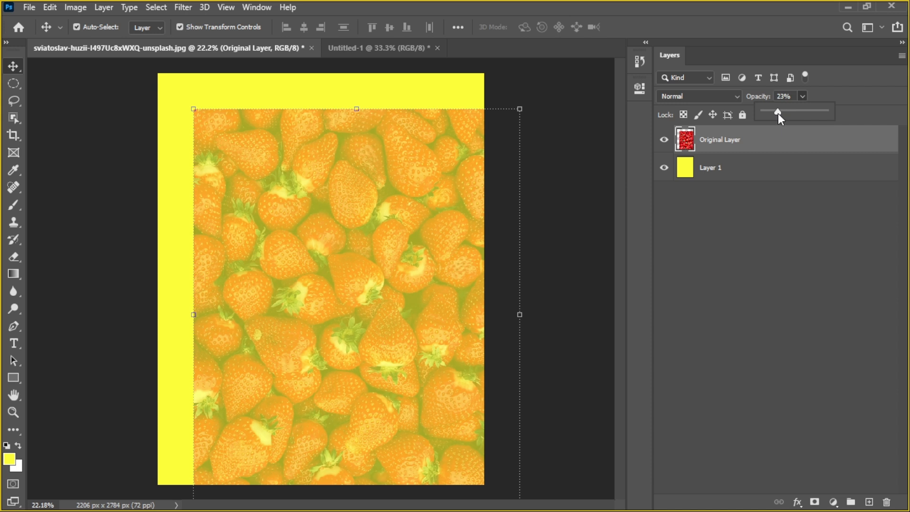
drag(778, 112, 773, 113)
click(414, 184)
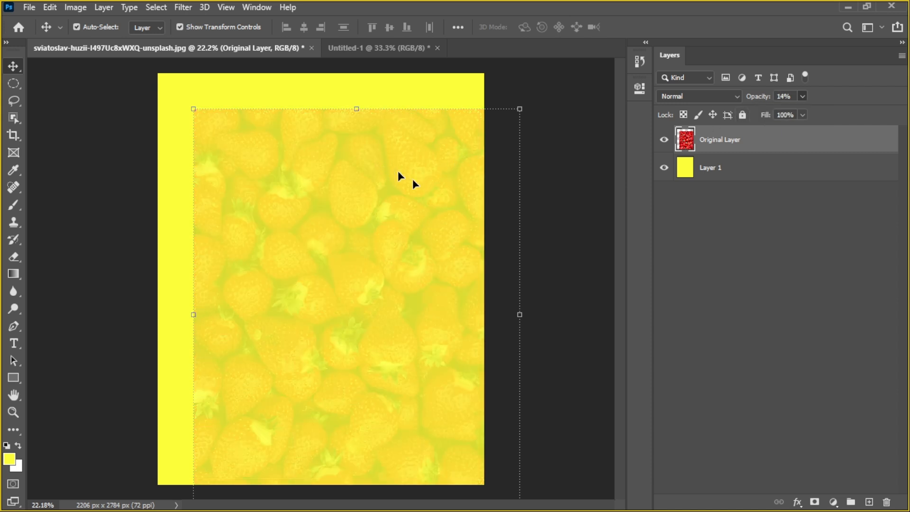
drag(414, 184, 351, 155)
drag(482, 95, 429, 155)
drag(384, 217, 397, 188)
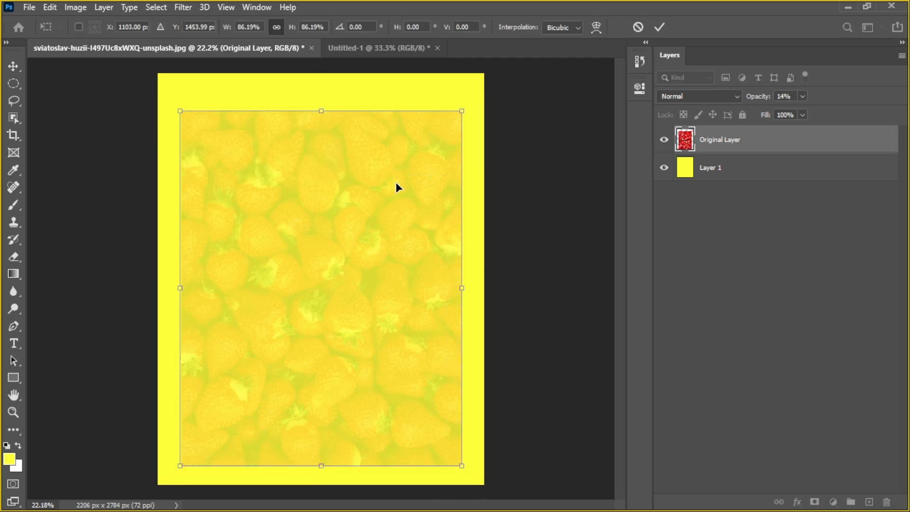
click(661, 27)
Undo the photo's scaling and moves, and set the Original Layer's opacity back to 100%
key(ctrl+z)
key(ctrl+z)
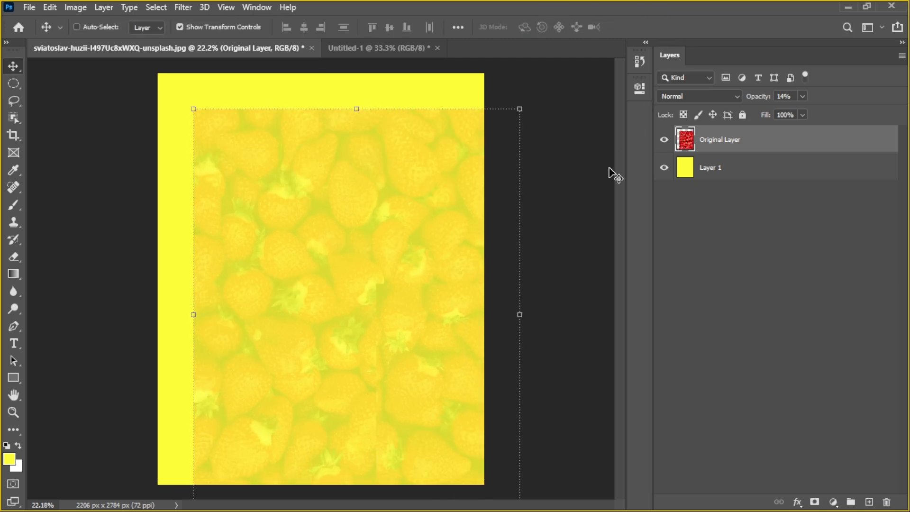
key(ctrl+z)
key(ctrl+z)
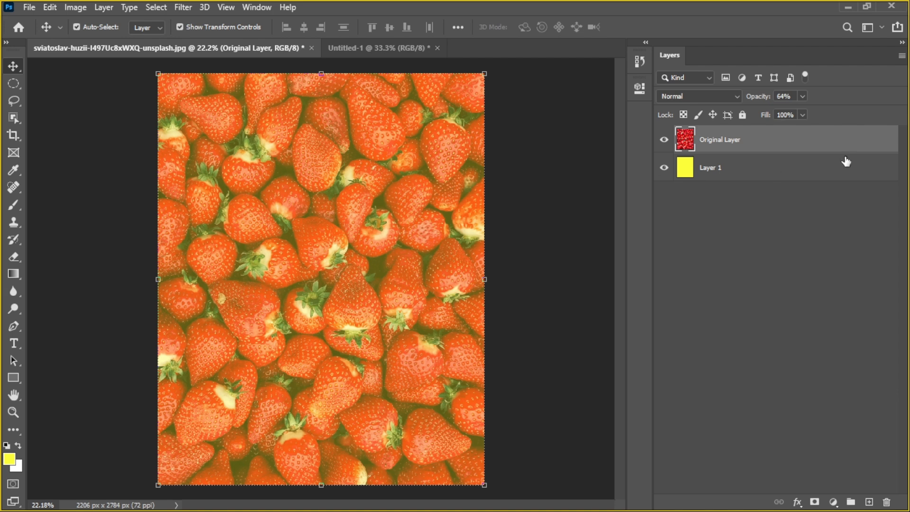
click(806, 96)
drag(804, 113, 849, 112)
click(454, 208)
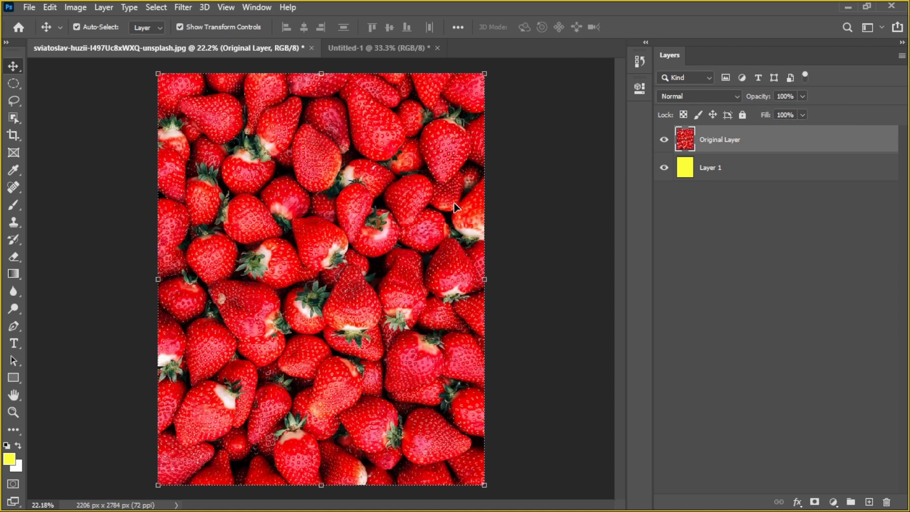
Switch to Chrome and review the Blending Modes for Layers section in the Layers Panel class notes PDF
click(737, 99)
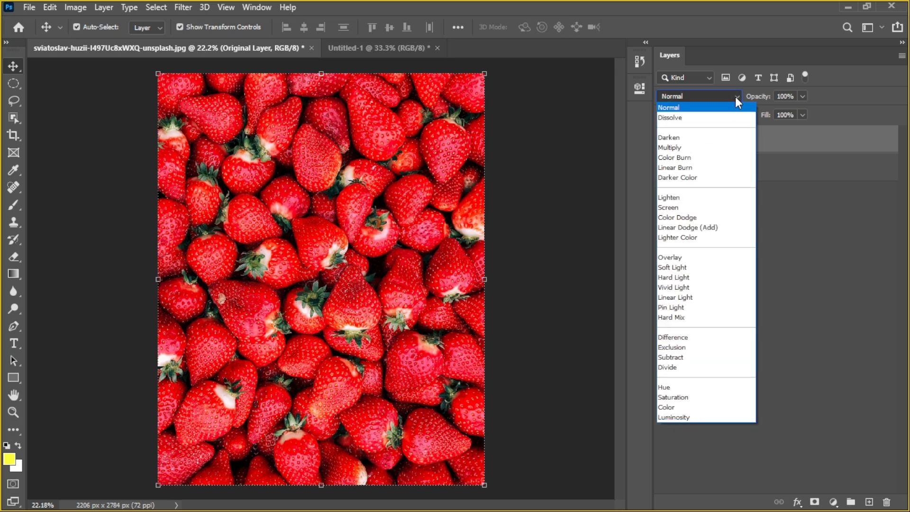
key(alt+Tab)
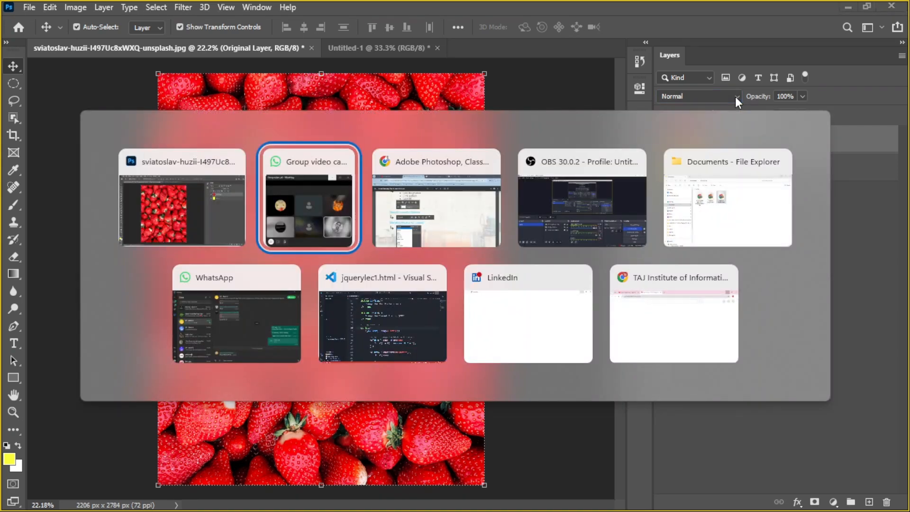
click(454, 223)
scroll(454, 227, down, 1)
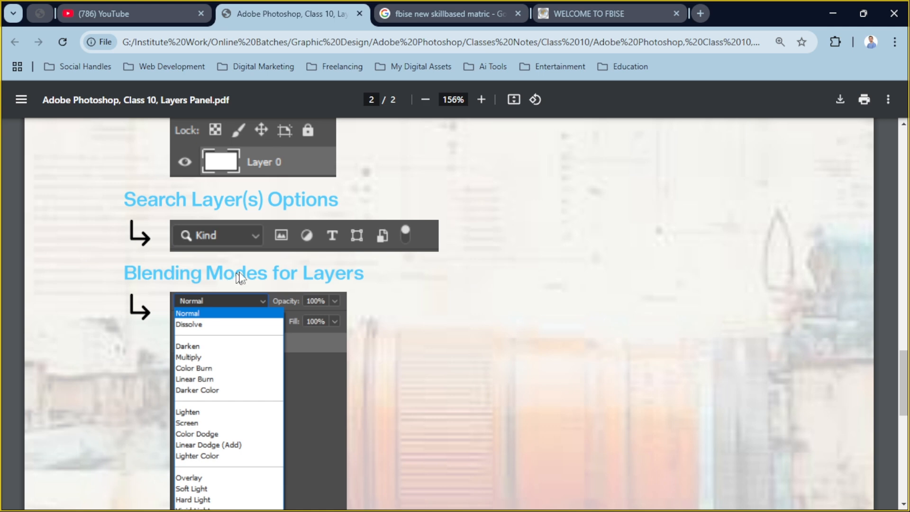
scroll(238, 240, down, 7)
scroll(254, 251, up, 2)
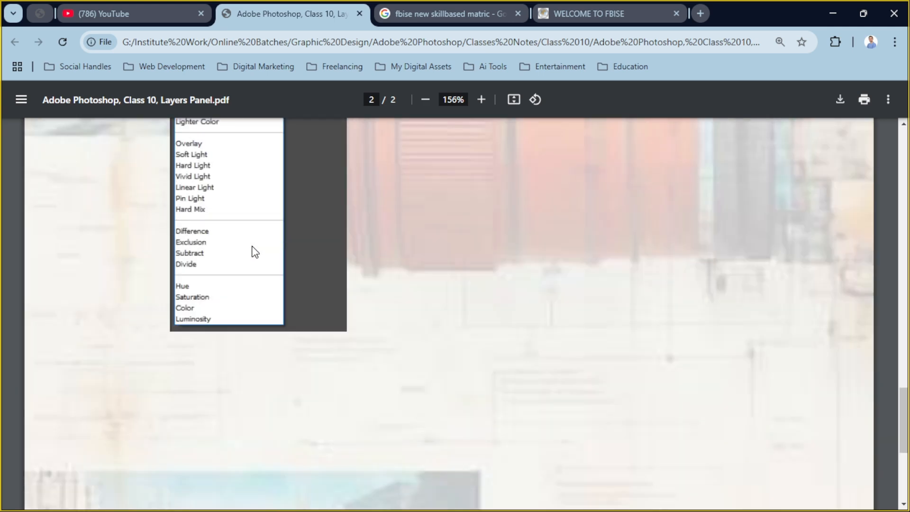
scroll(255, 251, up, 4)
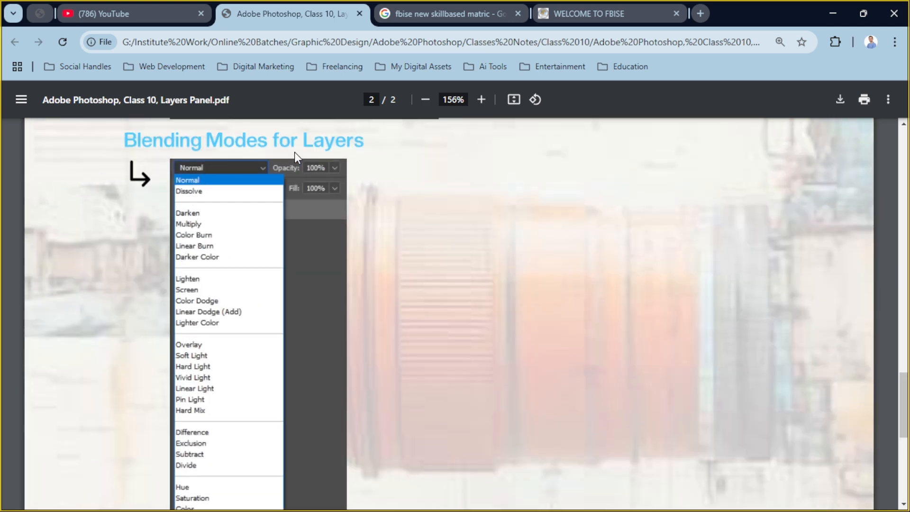
Return to Photoshop and preview blend modes such as Linear Light on the Original Layer, leaving it at Normal
key(alt+Tab)
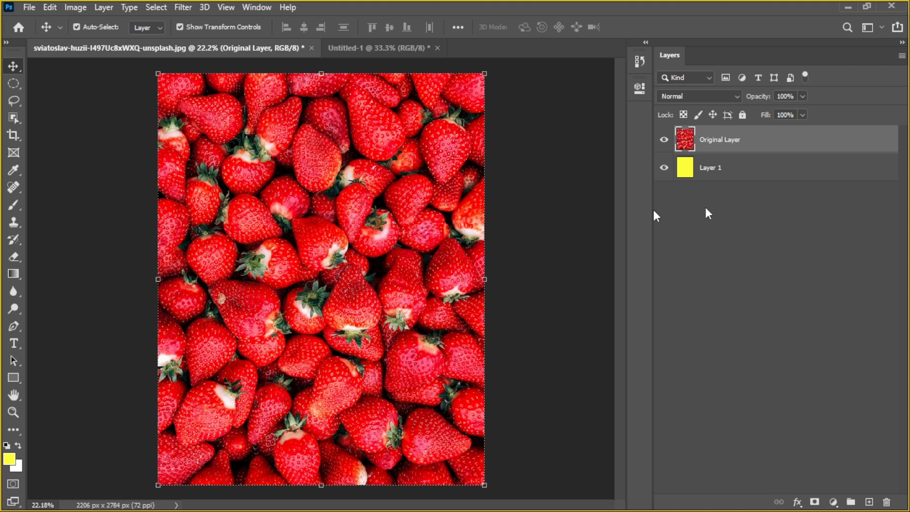
click(738, 98)
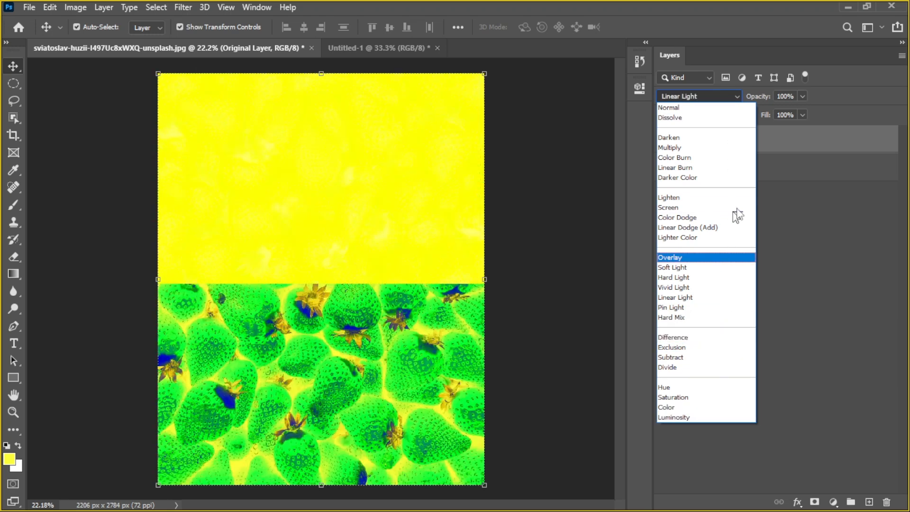
click(598, 171)
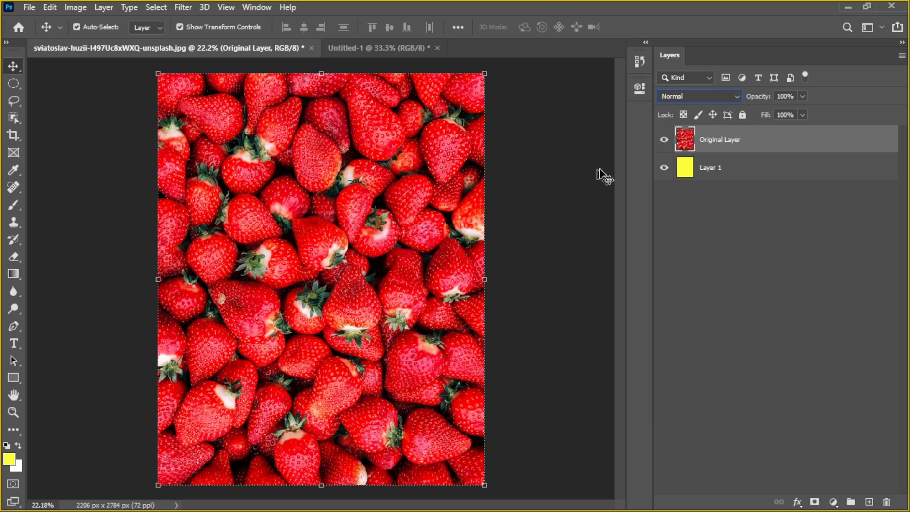
Hide the yellow layer and place the pineapple photo from the Downloads folder as an embedded image
click(663, 168)
click(27, 7)
click(56, 269)
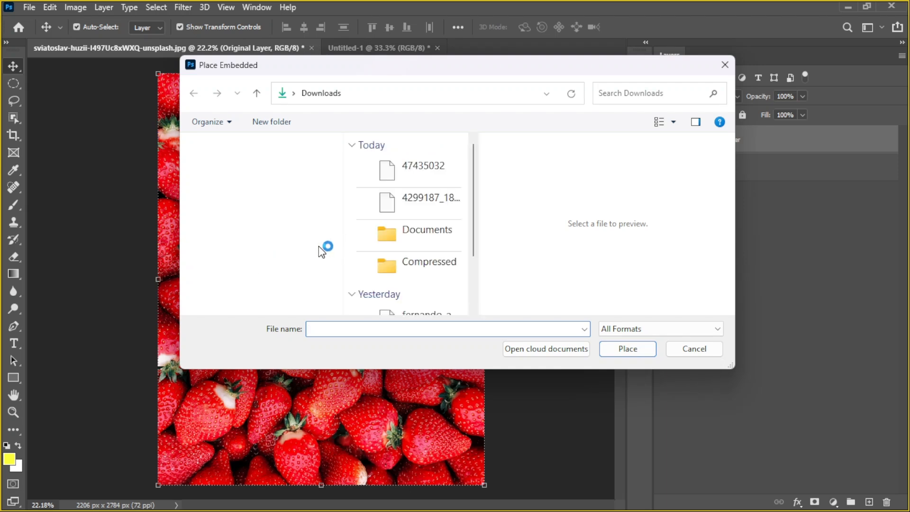
click(278, 211)
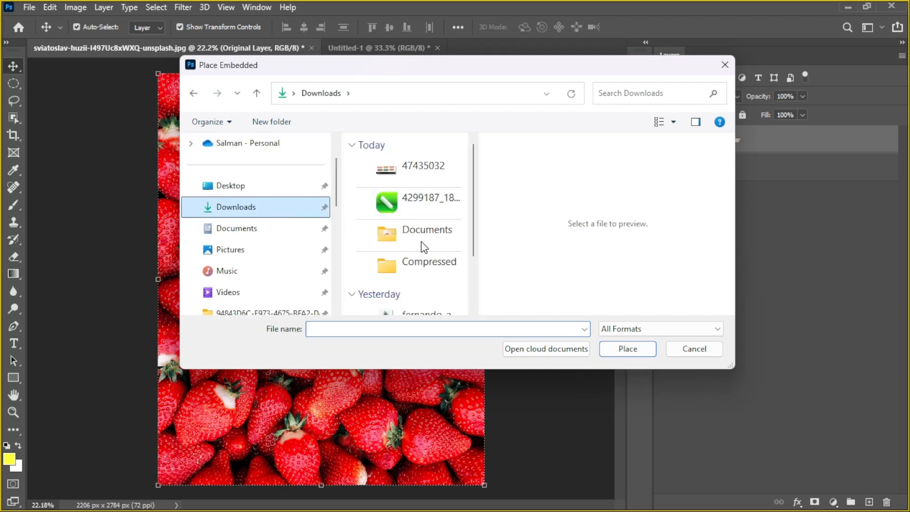
scroll(422, 241, down, 2)
click(415, 236)
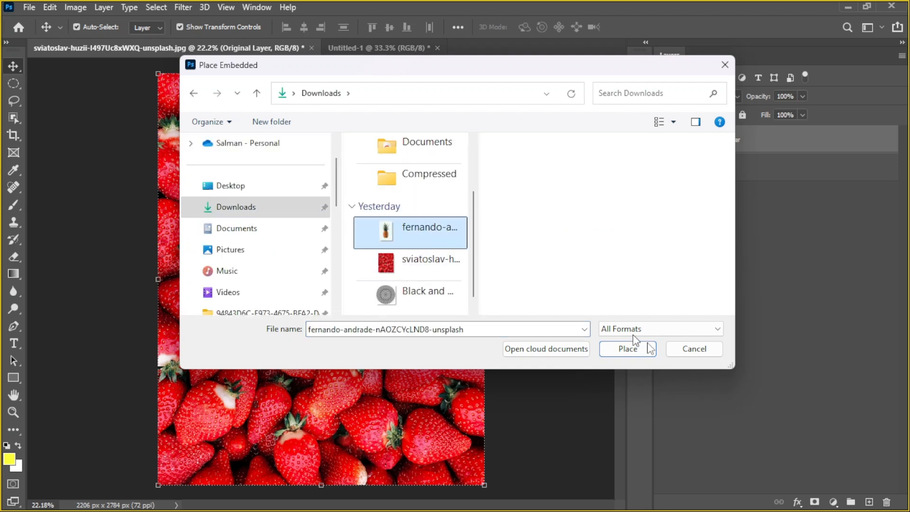
click(648, 351)
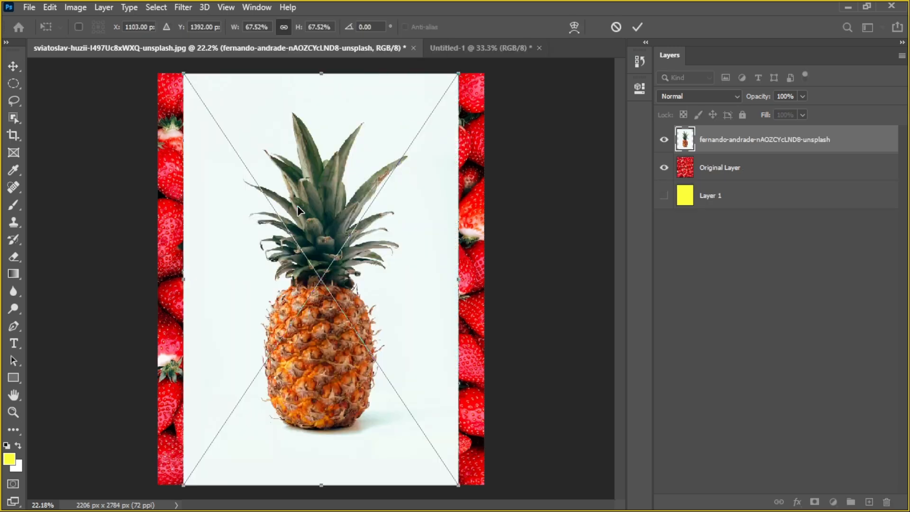
Scale the placed pineapple photo to 53.73%, keep it centred vertically on the canvas, and deselect it
drag(457, 75, 396, 152)
drag(303, 274, 325, 232)
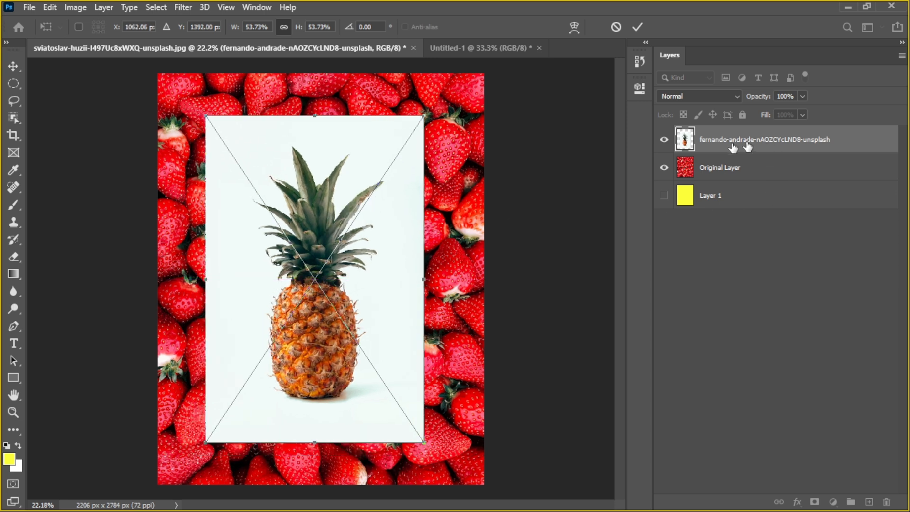
click(638, 27)
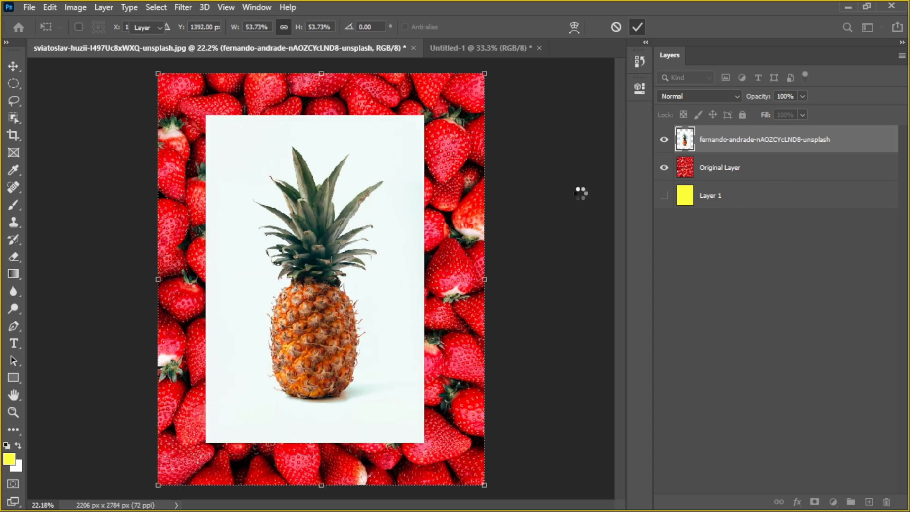
click(516, 205)
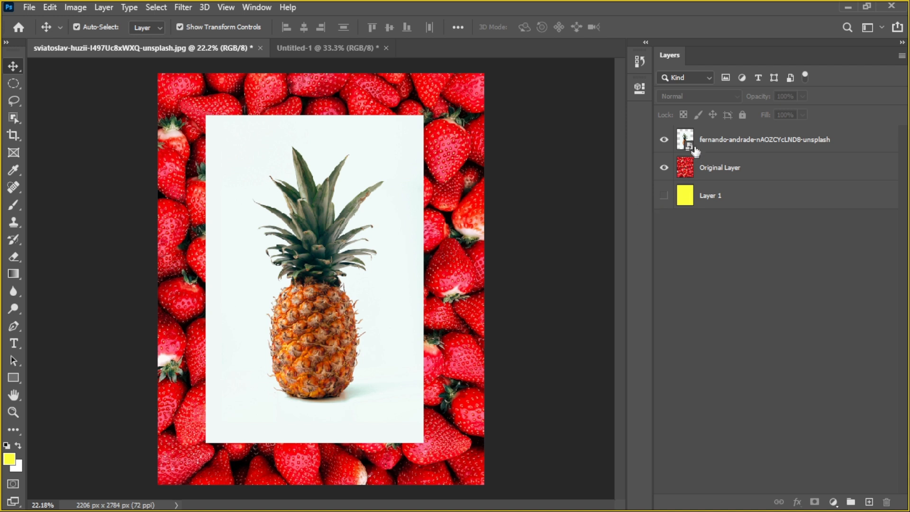
click(725, 144)
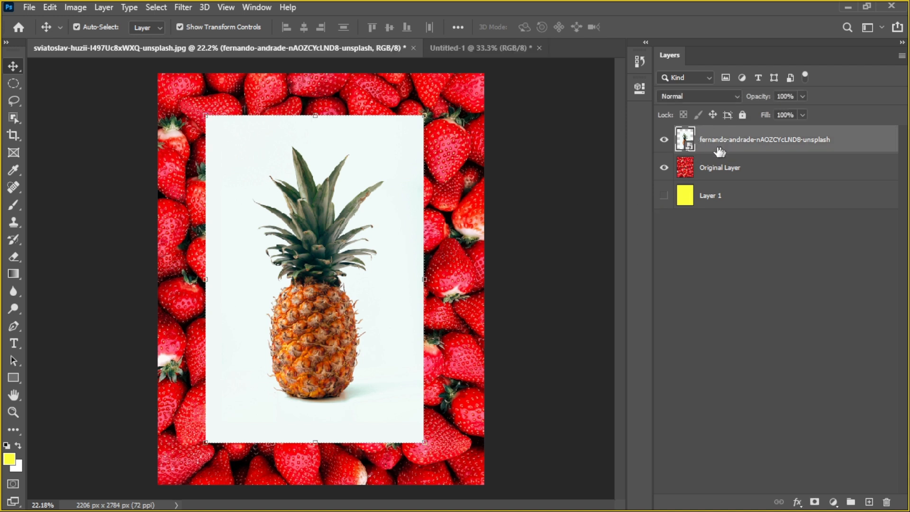
click(728, 174)
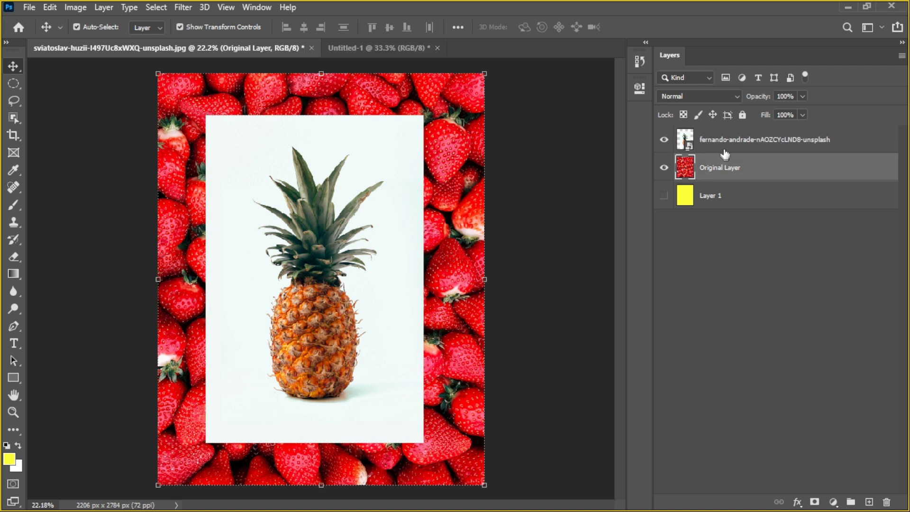
click(725, 148)
click(724, 169)
click(730, 139)
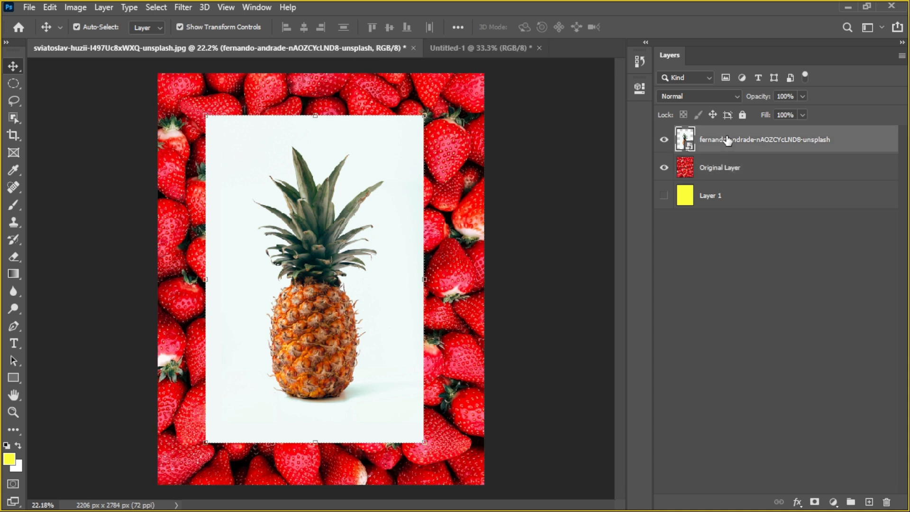
click(719, 173)
click(606, 187)
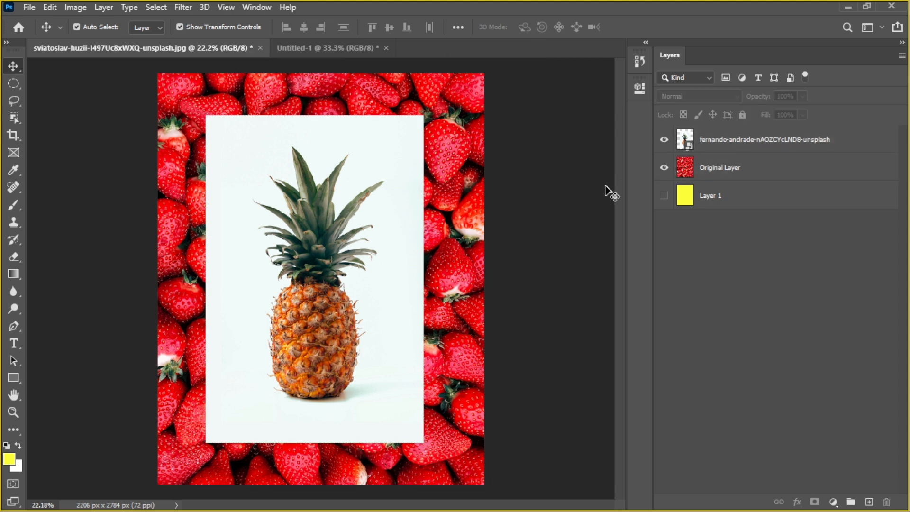
click(724, 148)
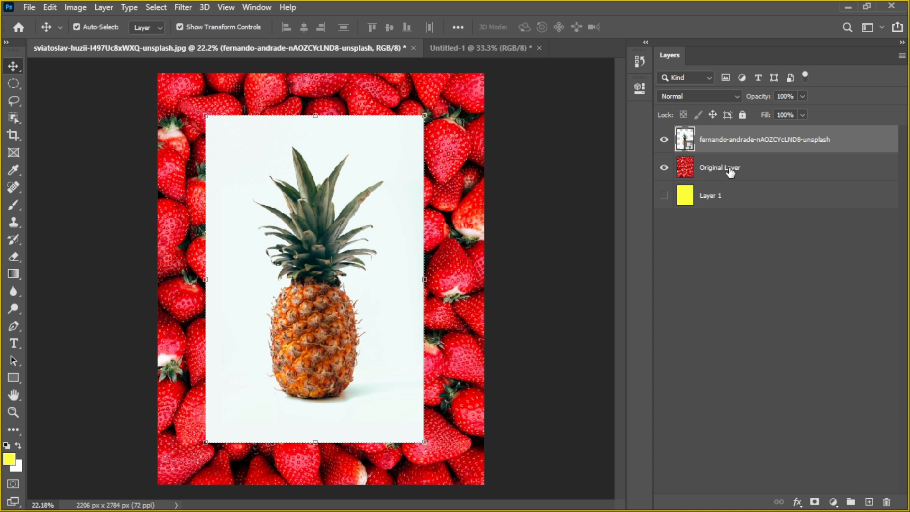
click(583, 195)
Try the Dissolve blend mode on the pineapple layer and compare it with Normal
click(736, 145)
click(737, 97)
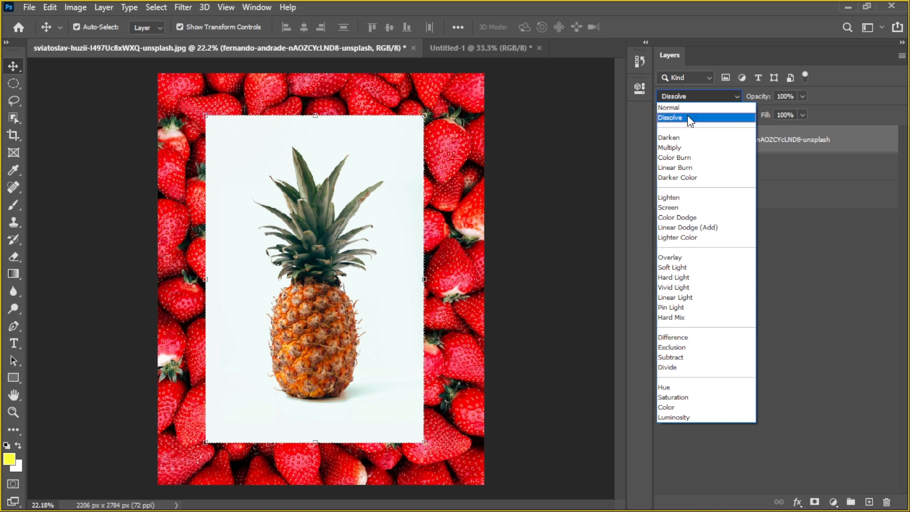
click(687, 118)
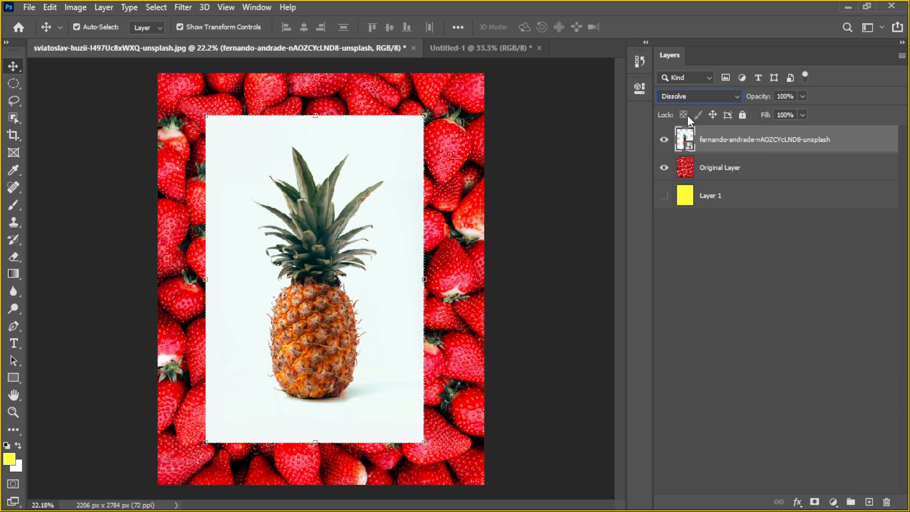
key(Up)
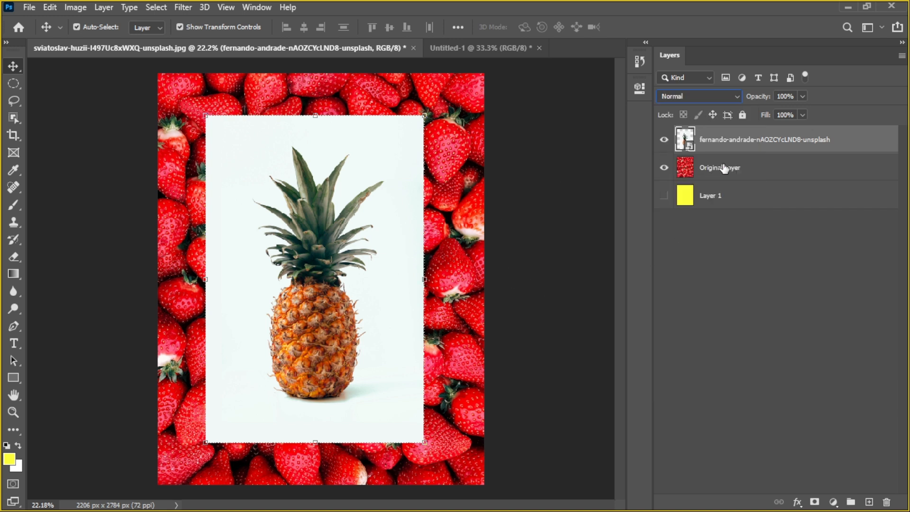
Open the pineapple smart object's contents in its own document, and return to the strawberry document
click(724, 169)
click(689, 150)
double_click(689, 150)
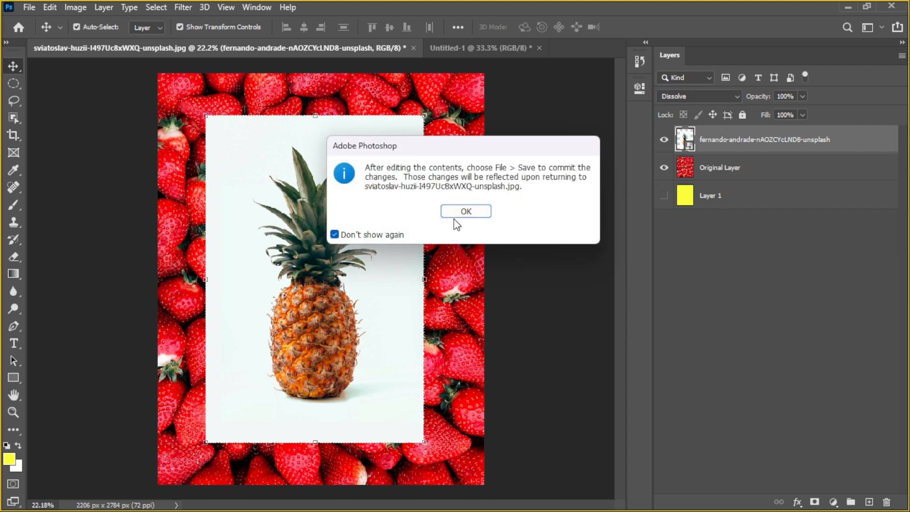
click(467, 211)
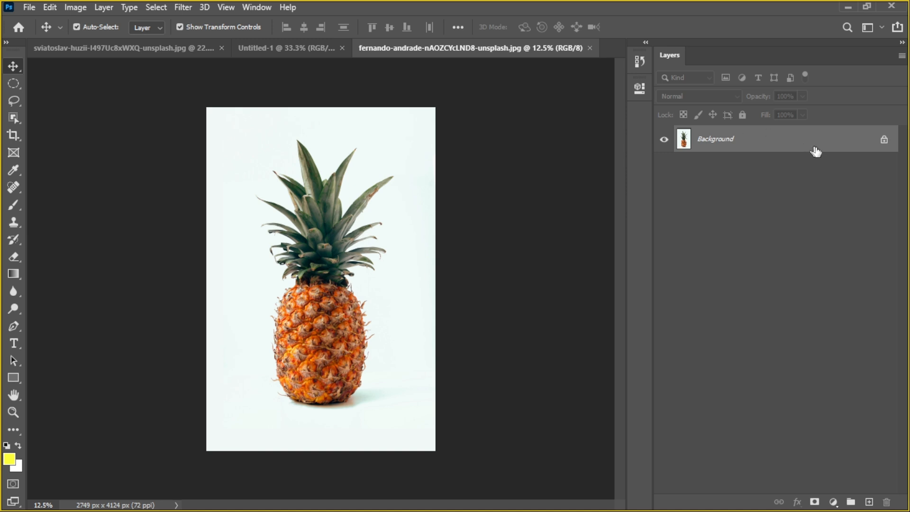
click(300, 46)
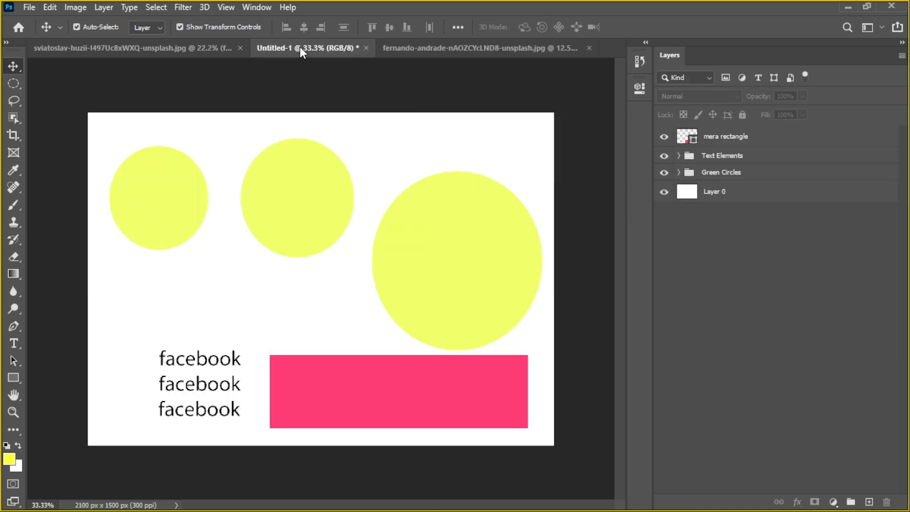
click(205, 46)
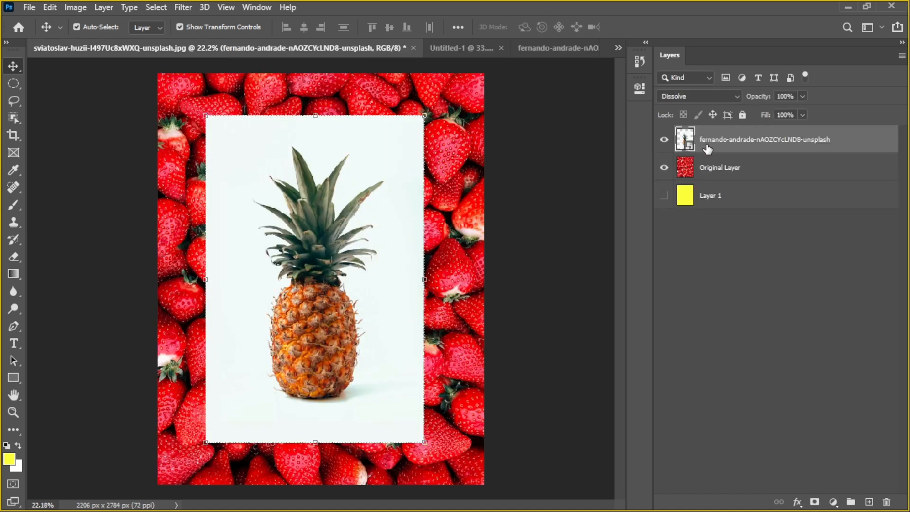
Check the blend modes available for the pineapple layer and deselect the layer
click(714, 94)
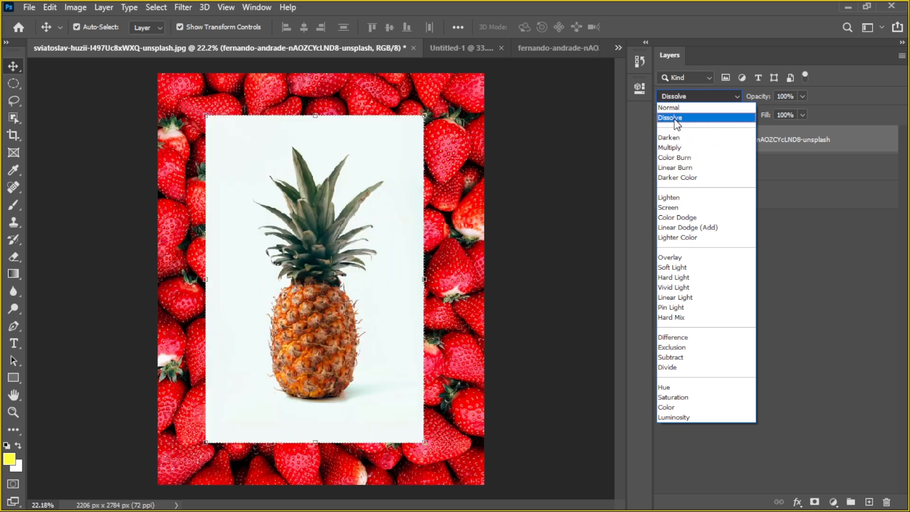
click(594, 216)
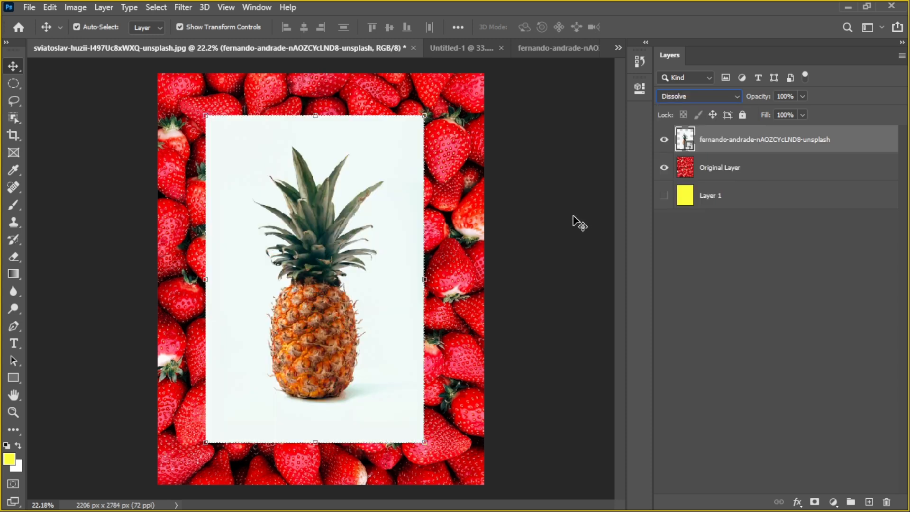
click(535, 244)
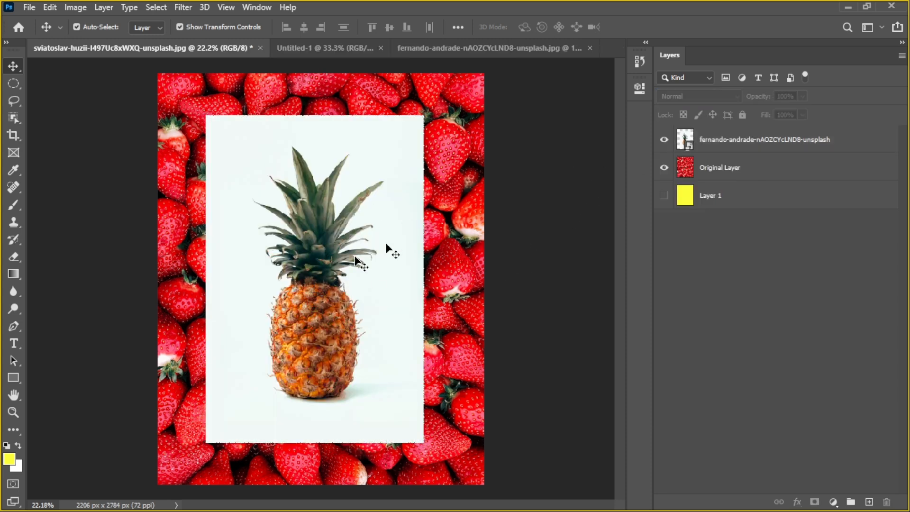
Try to delete the white background of the pineapple layer after selecting it with the Magic Wand tool
click(14, 117)
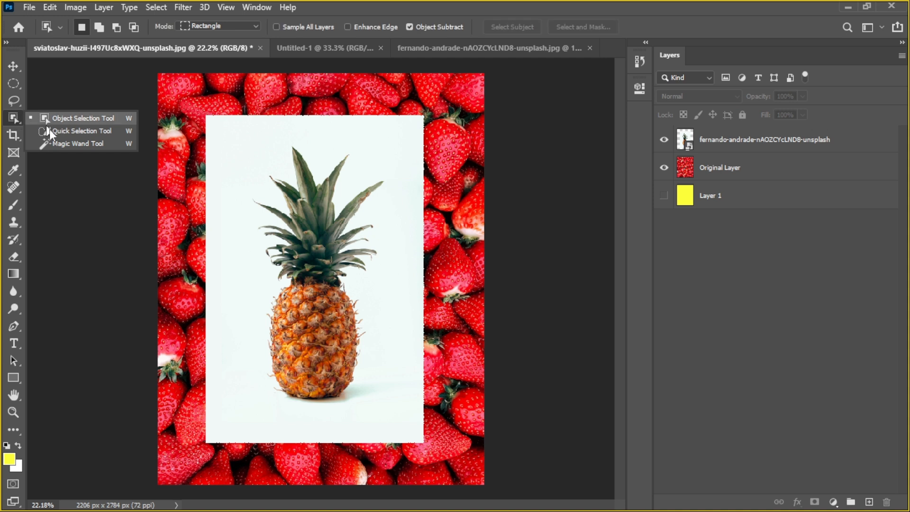
click(53, 144)
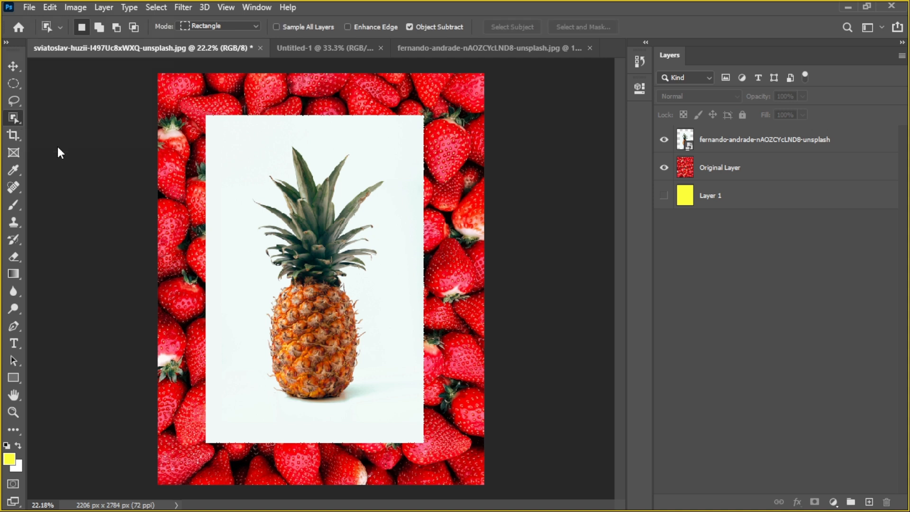
click(720, 144)
click(272, 163)
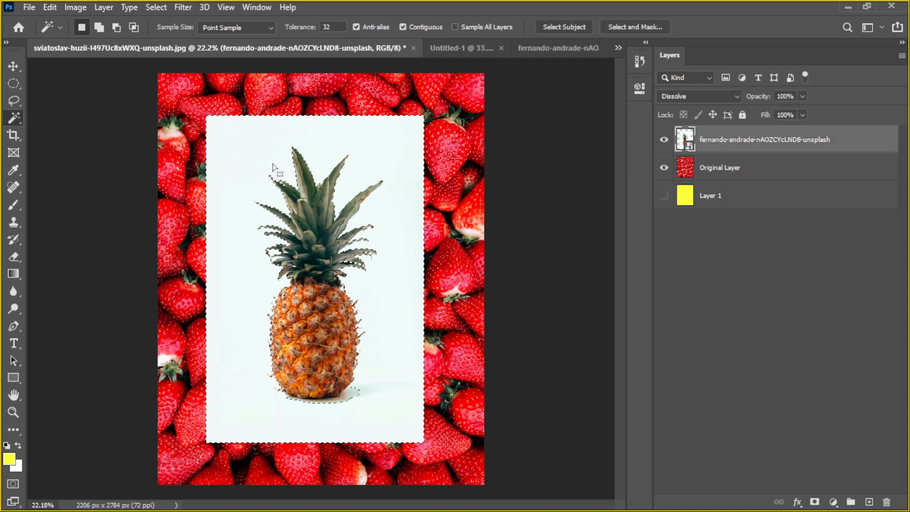
key(Delete)
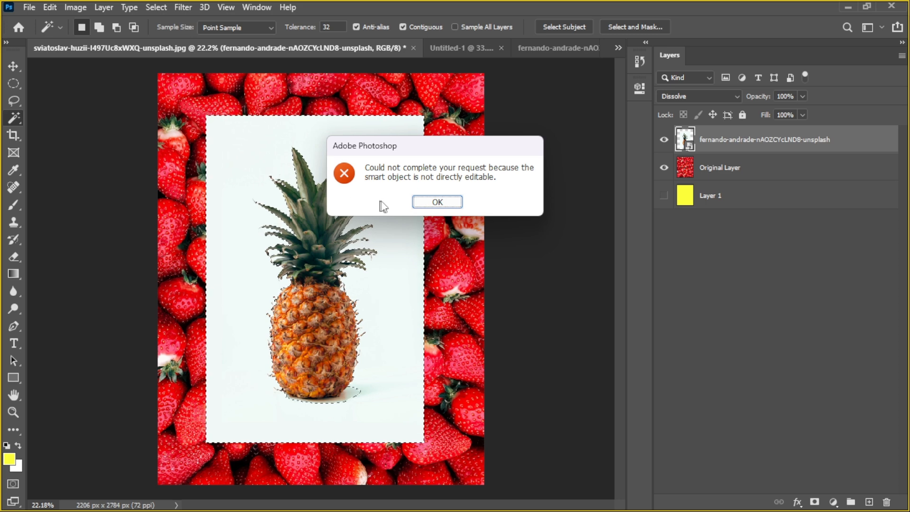
click(437, 203)
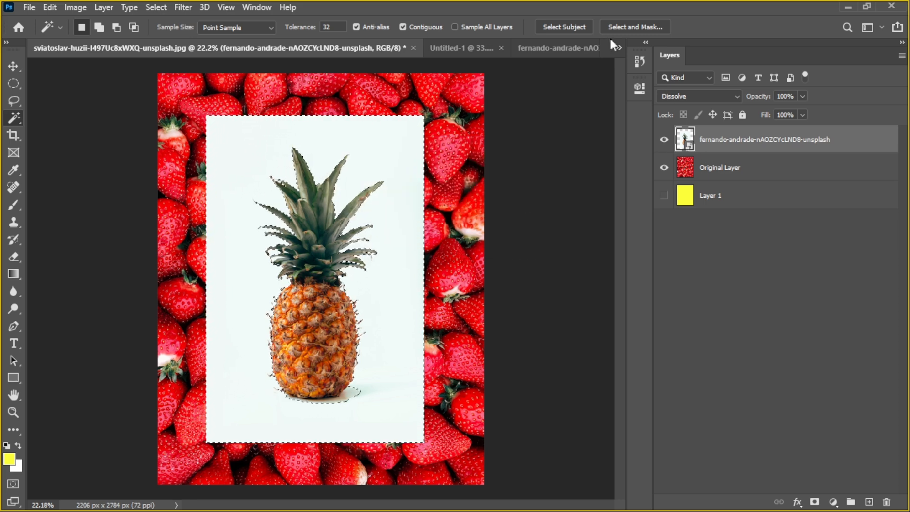
In the pineapple smart object's document, try a Content-Aware fill on the Magic Wand selection of the background, and close that document
click(548, 49)
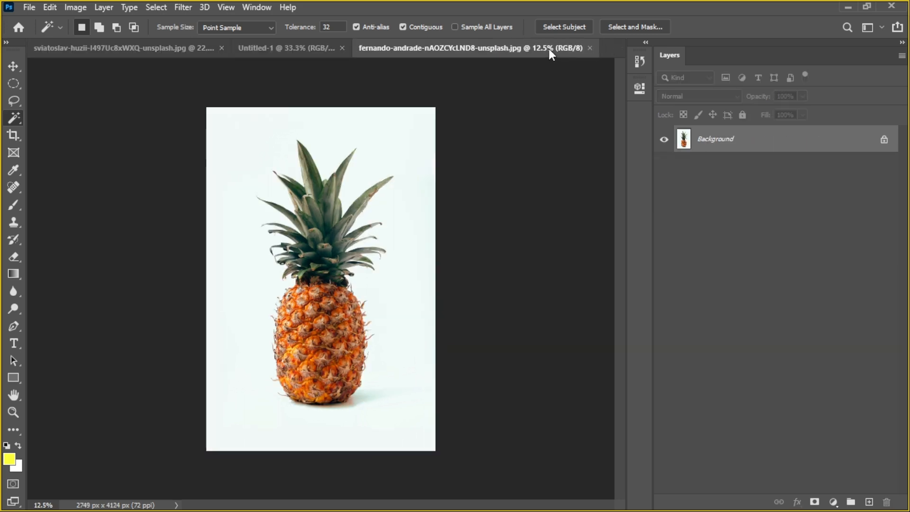
click(373, 170)
key(Delete)
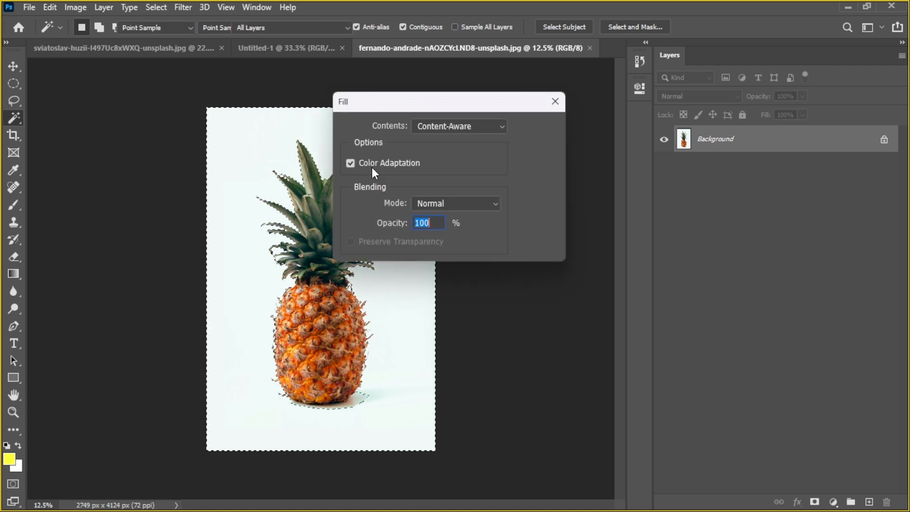
click(545, 127)
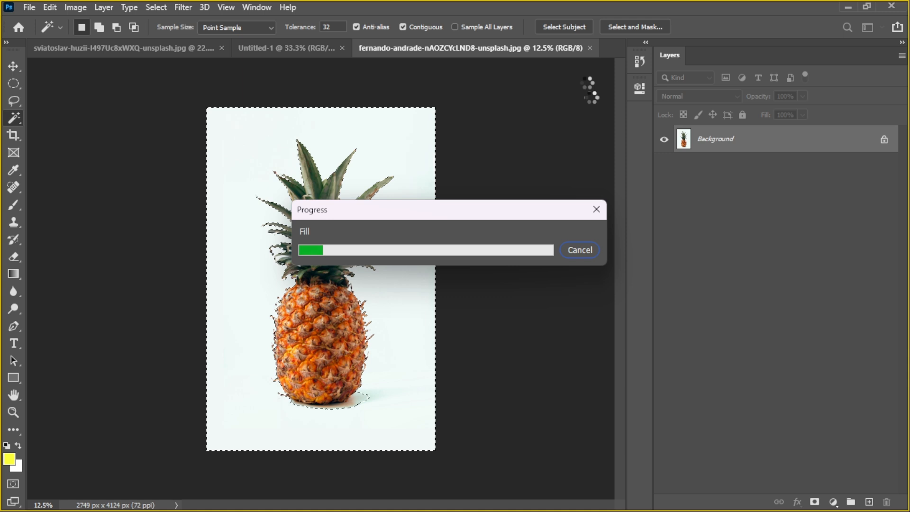
click(599, 210)
click(590, 48)
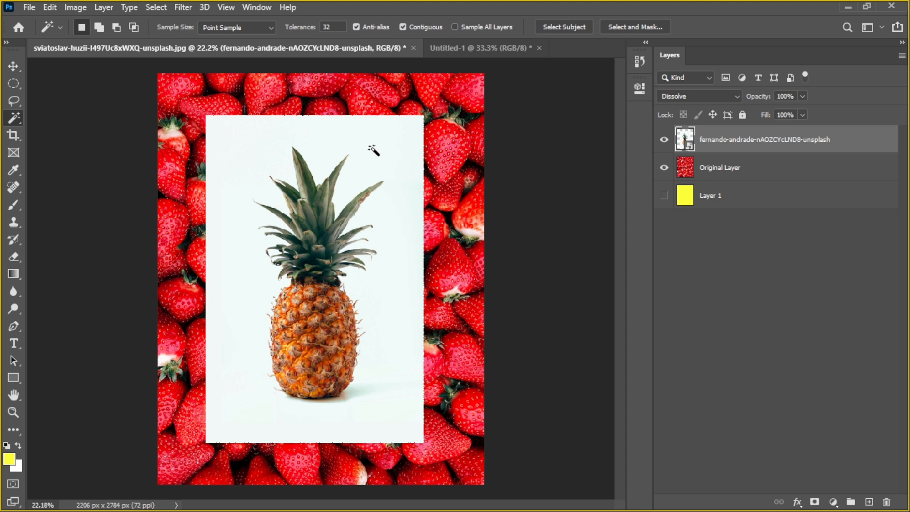
Activate the Move tool and set the pineapple layer's blend mode to Normal
key(v)
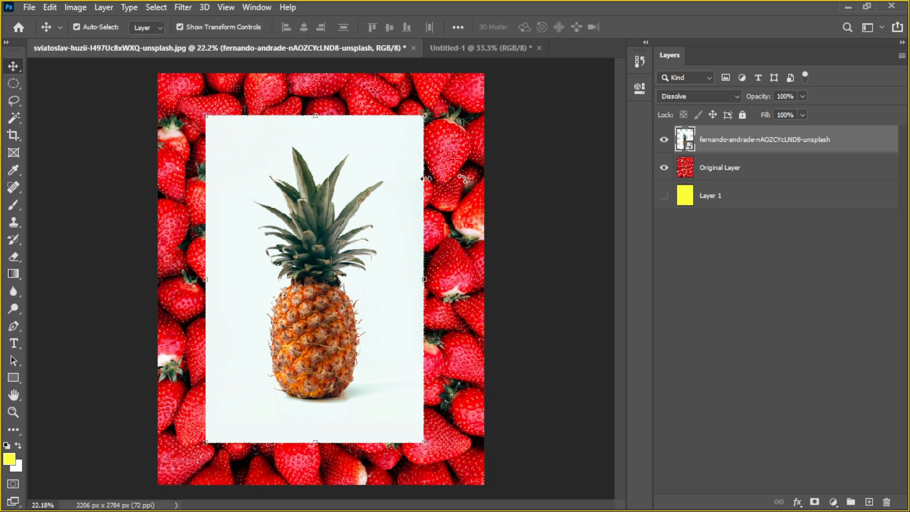
click(711, 275)
click(713, 148)
click(734, 96)
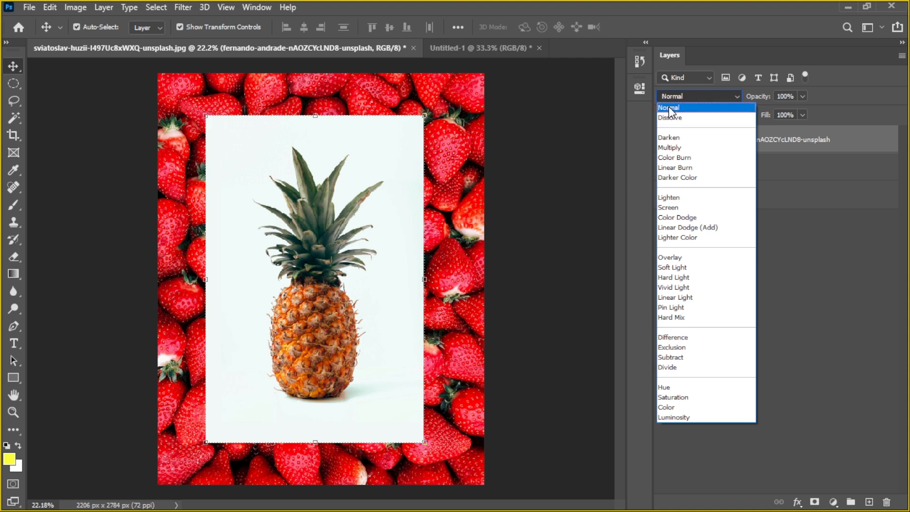
click(672, 109)
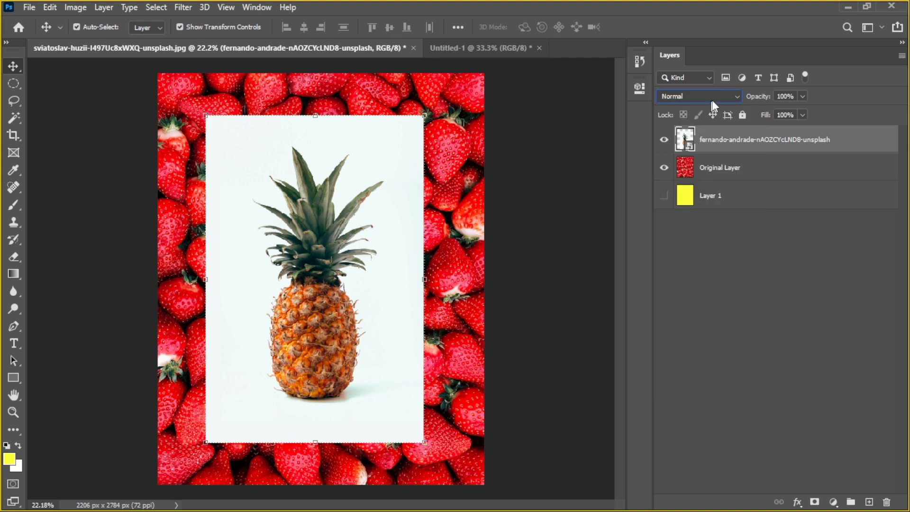
Set the pineapple layer's blend mode to Hue and shift the layer slightly over the strawberries
click(738, 95)
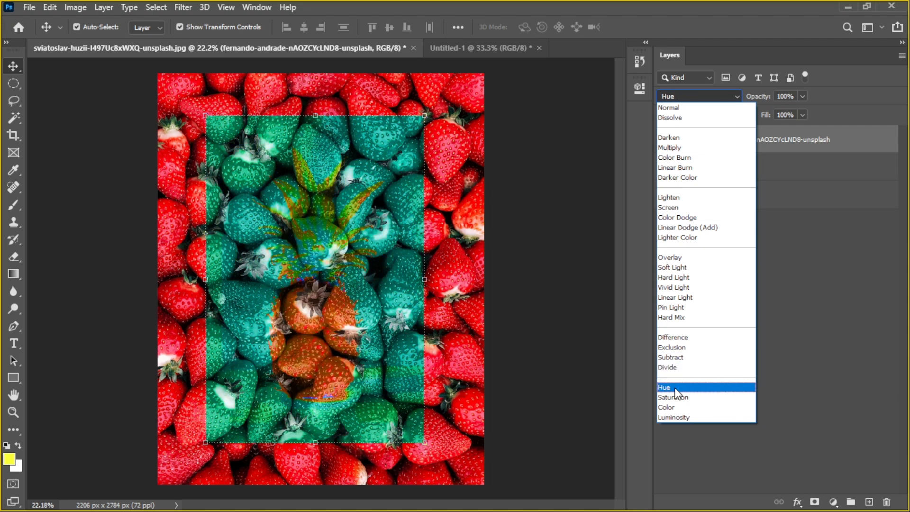
click(675, 389)
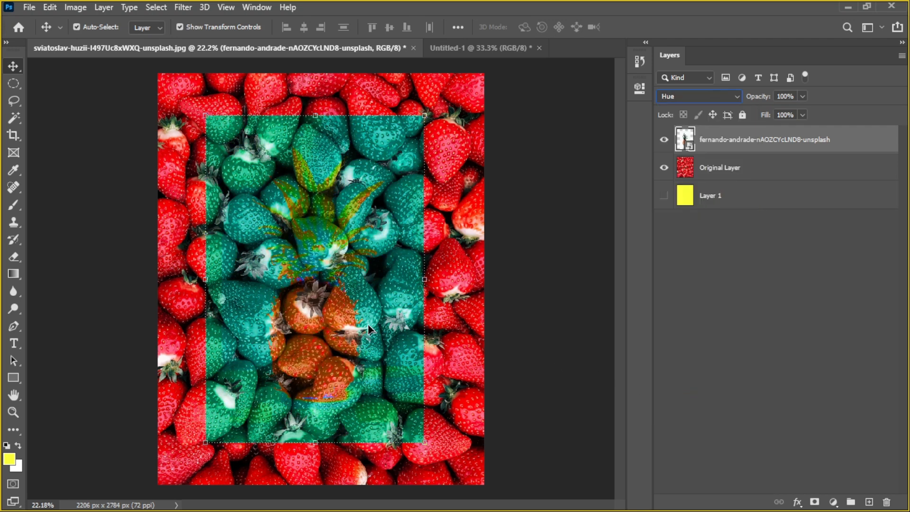
mouse_move(364, 297)
mouse_down()
mouse_move(387, 251)
mouse_move(325, 315)
mouse_move(365, 283)
mouse_up()
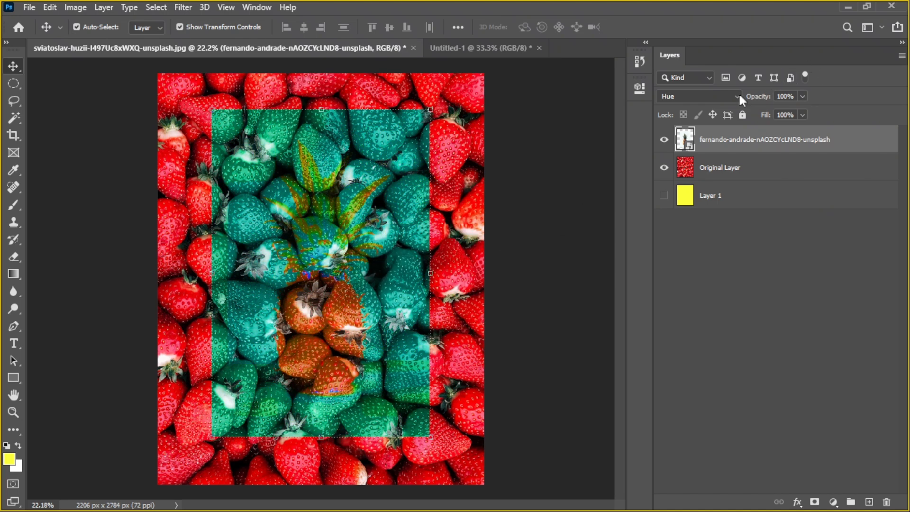
Set the pineapple layer's blend mode to Color and shift the layer slightly over the strawberries
click(739, 95)
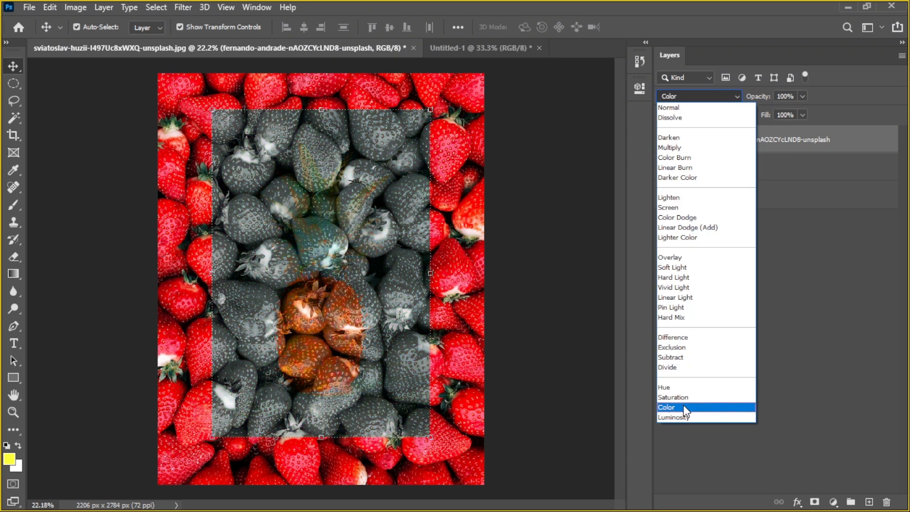
click(684, 407)
mouse_move(388, 222)
mouse_down()
mouse_move(414, 249)
mouse_move(444, 225)
mouse_move(373, 211)
mouse_move(370, 218)
mouse_move(385, 221)
mouse_up()
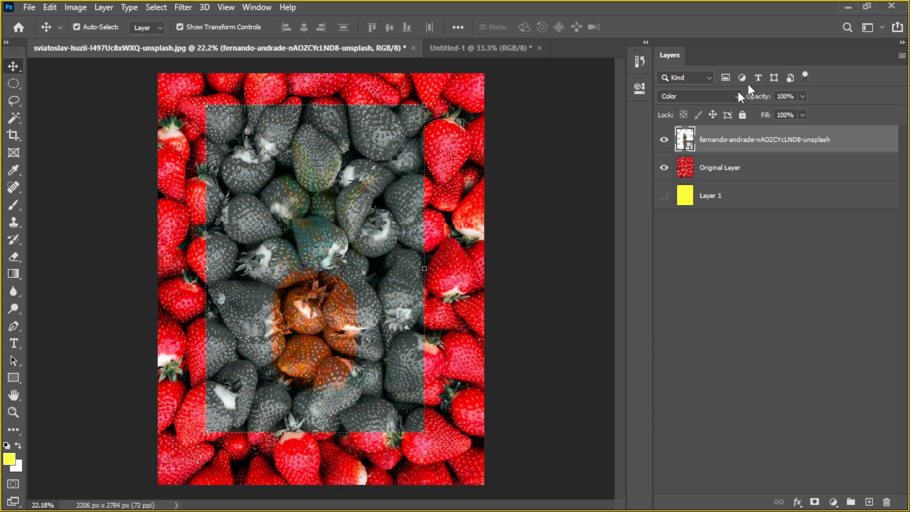
Preview other blend modes on the pineapple layer without applying one, and delete the layer
click(732, 96)
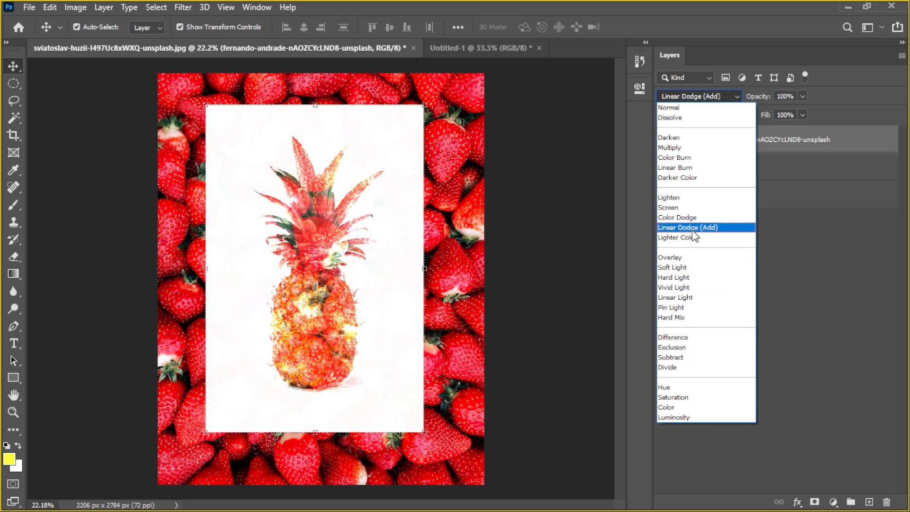
click(536, 207)
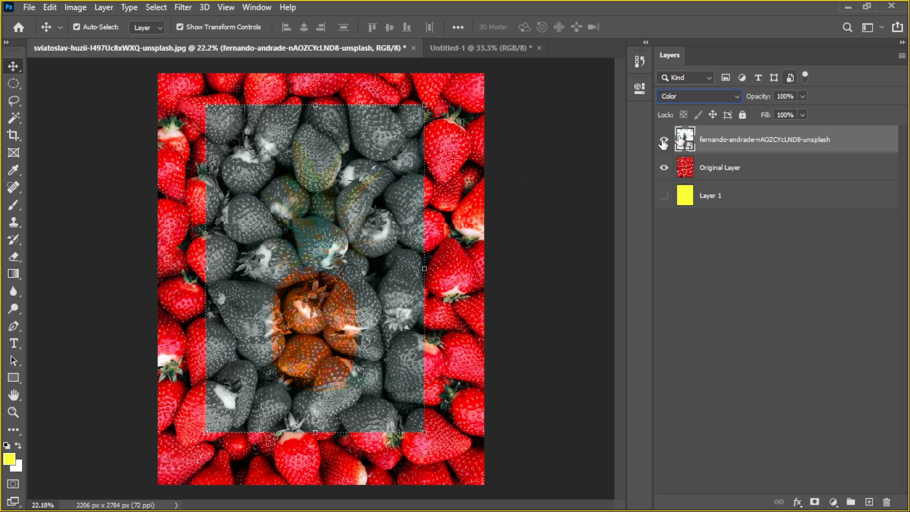
click(845, 144)
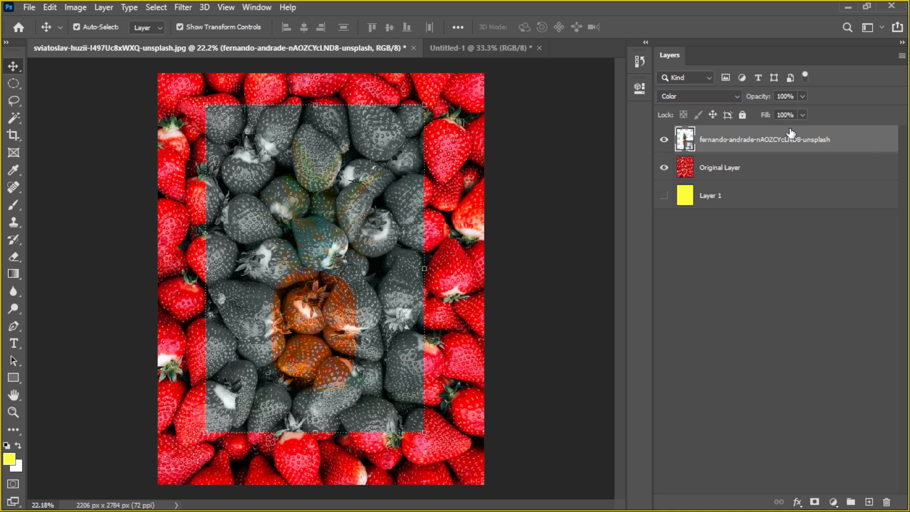
key(Delete)
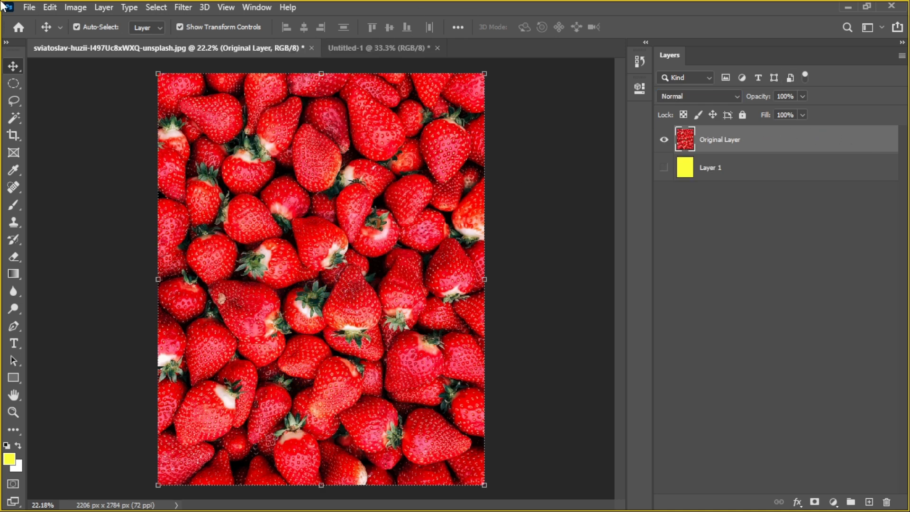
click(32, 7)
click(45, 271)
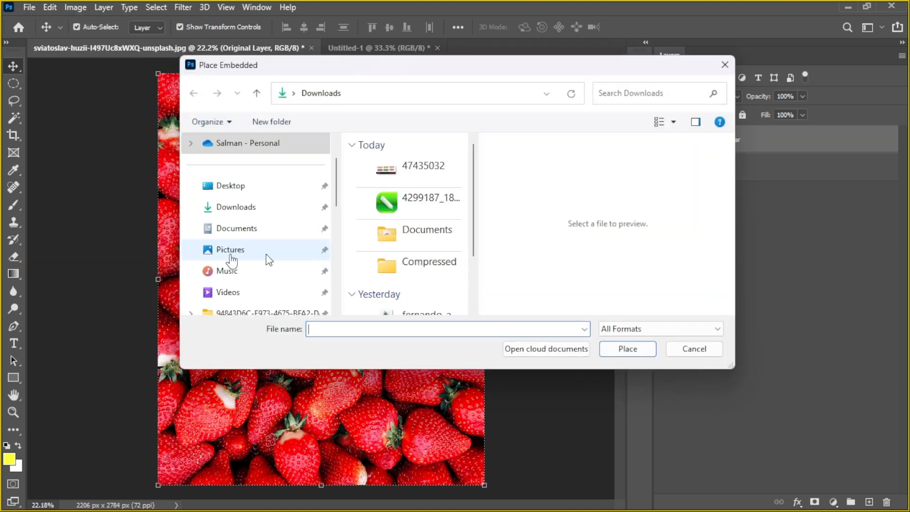
click(232, 208)
scroll(400, 252, down, 2)
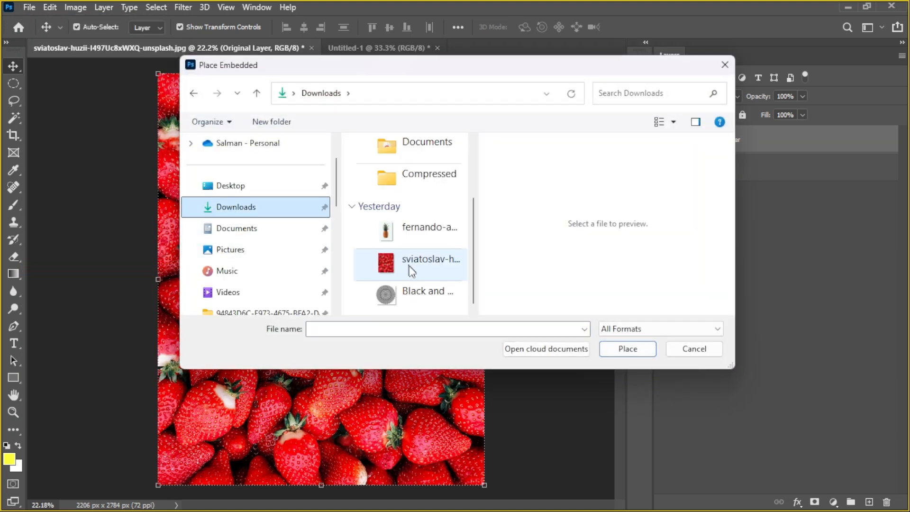
scroll(408, 266, up, 3)
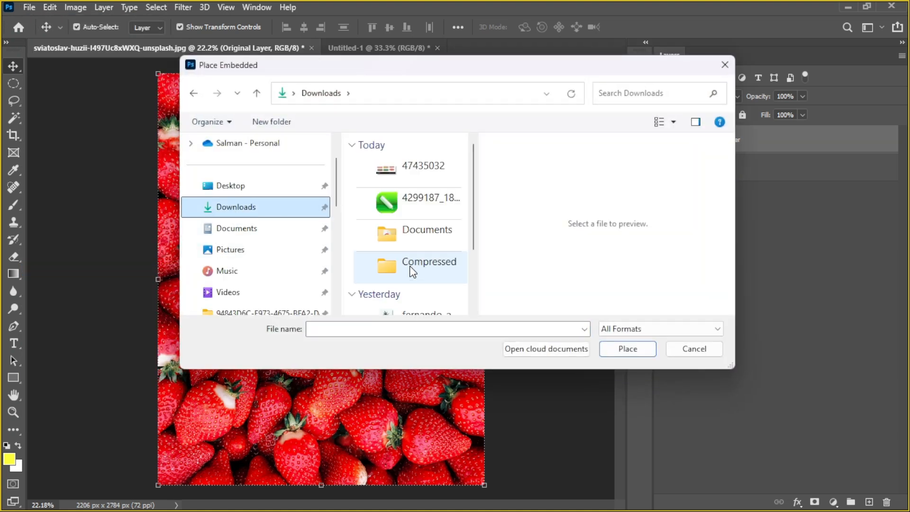
click(693, 349)
Switch to Chrome, search for unsplash in a new tab, and open the Unsplash website
click(496, 503)
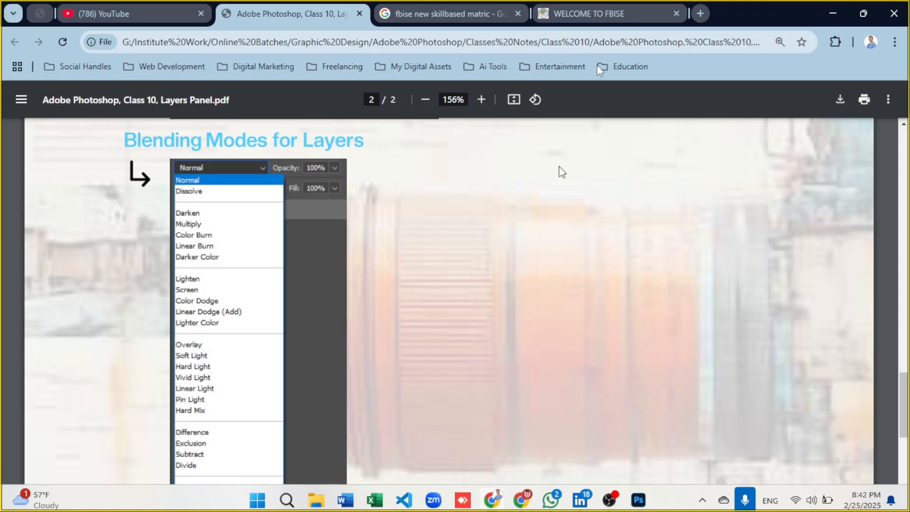
click(701, 14)
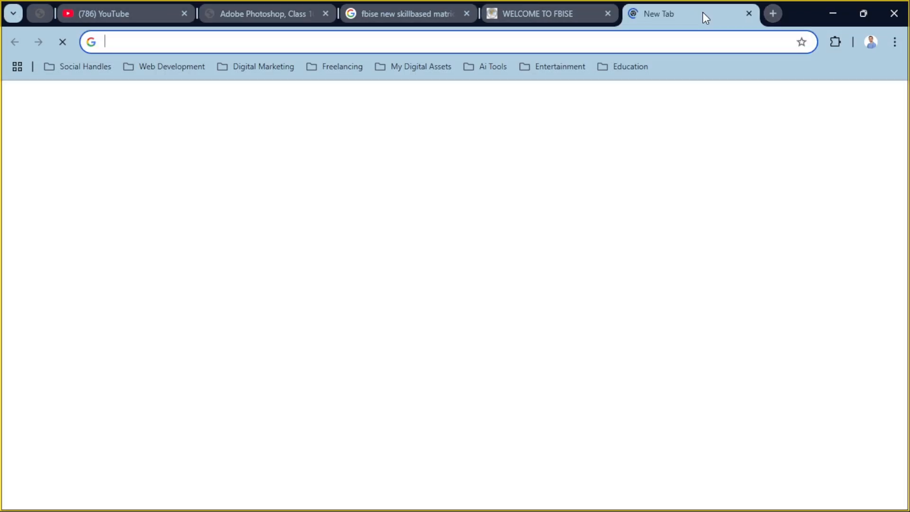
text(unsp)
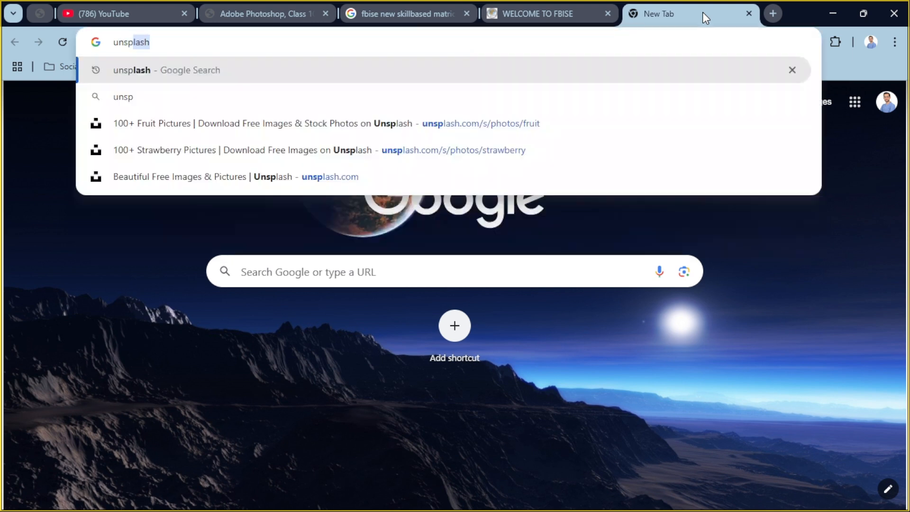
key(Return)
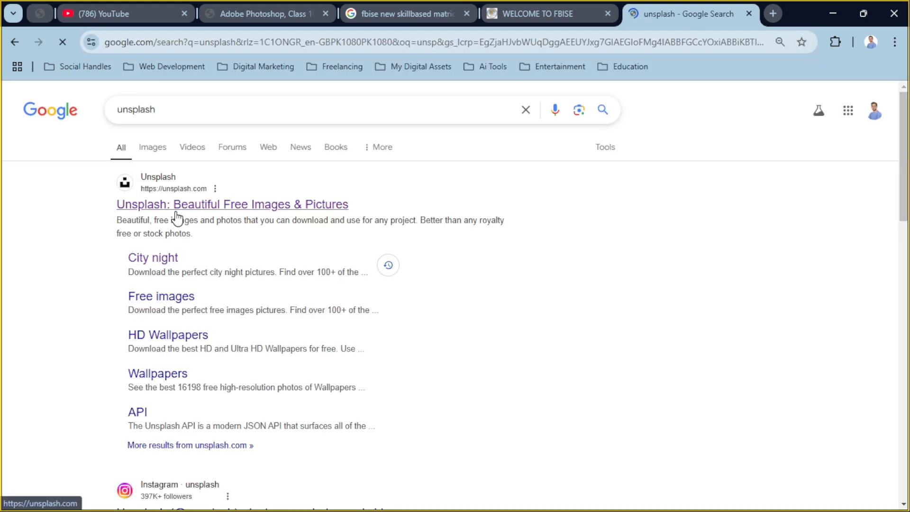
click(177, 214)
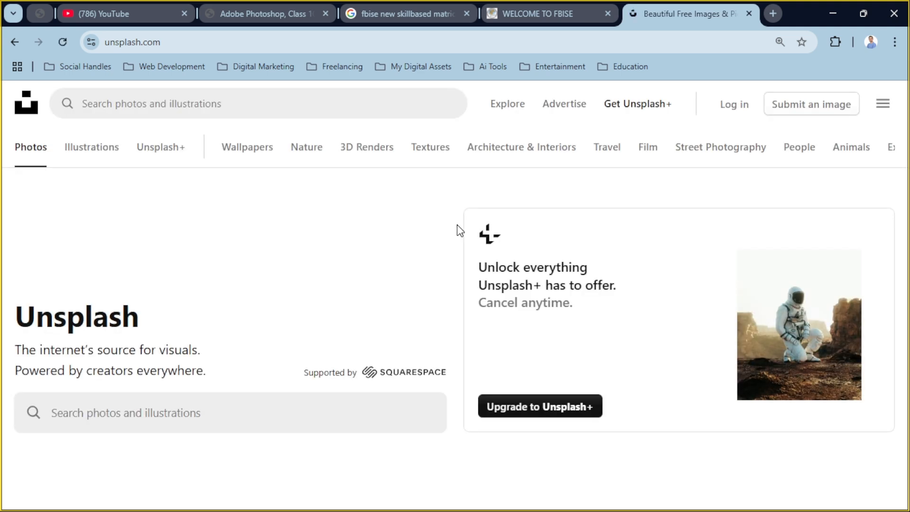
Browse the Unsplash photos, open the tall building with the dark teal sky, and copy its image
scroll(416, 281, down, 5)
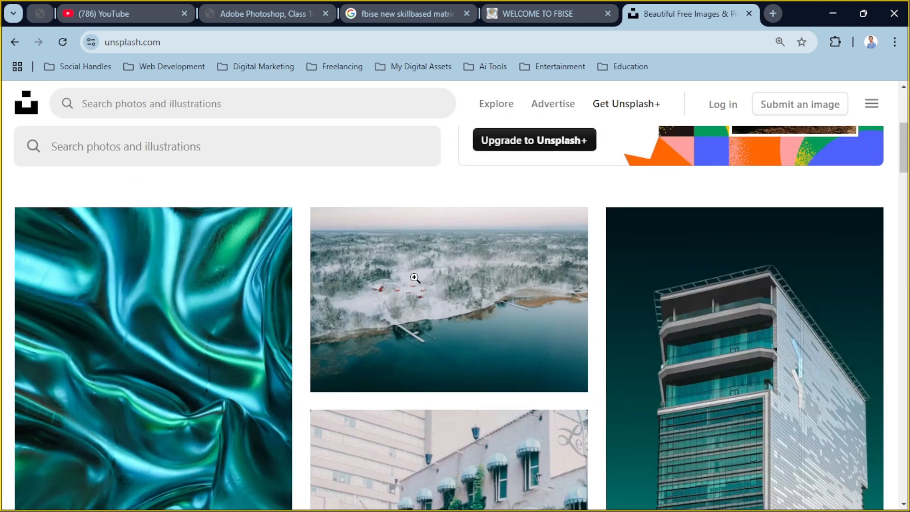
scroll(415, 279, down, 3)
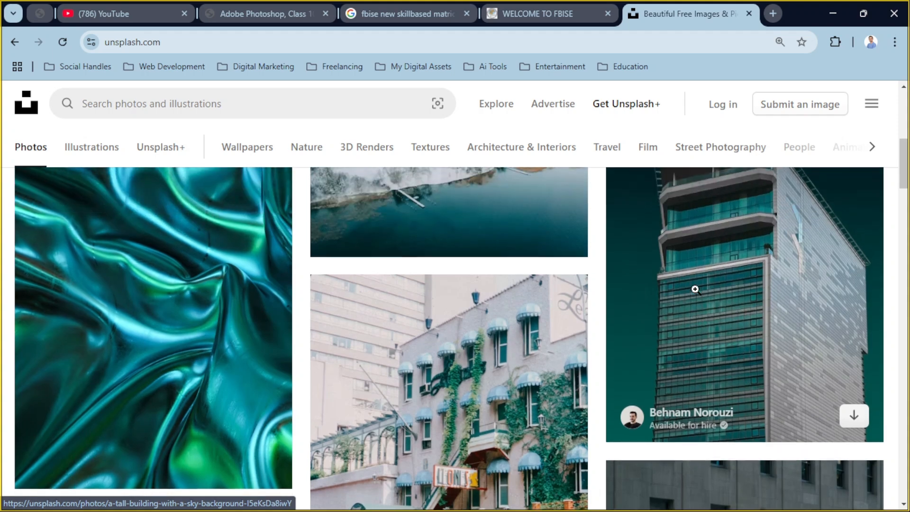
scroll(715, 292, down, 7)
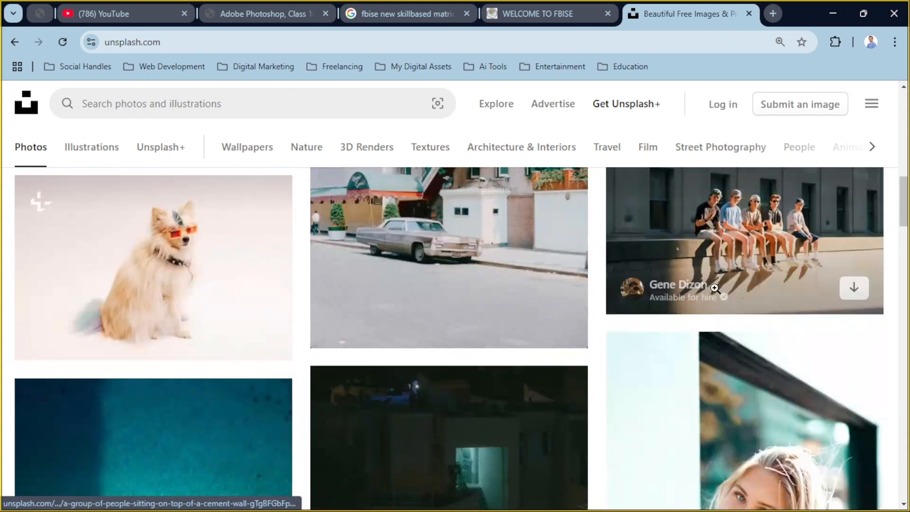
scroll(759, 304, up, 6)
click(785, 280)
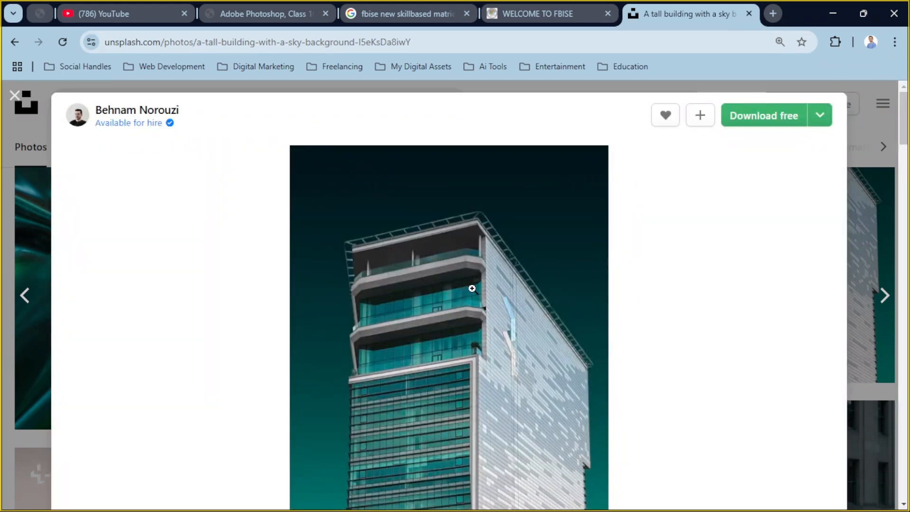
right_click(473, 290)
click(532, 342)
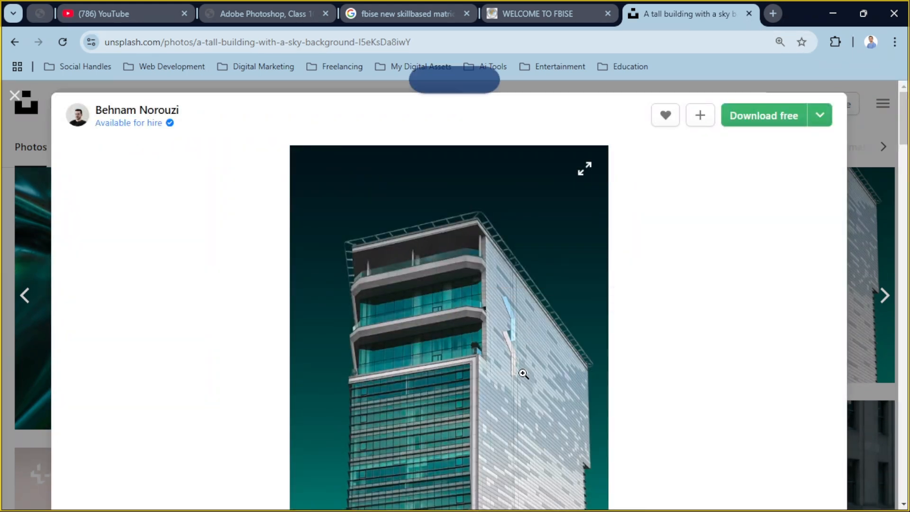
Switch back to Photoshop and paste the building image as a new layer above the strawberries
key(alt+Tab)
key(alt+Tab)
key(alt+Tab)
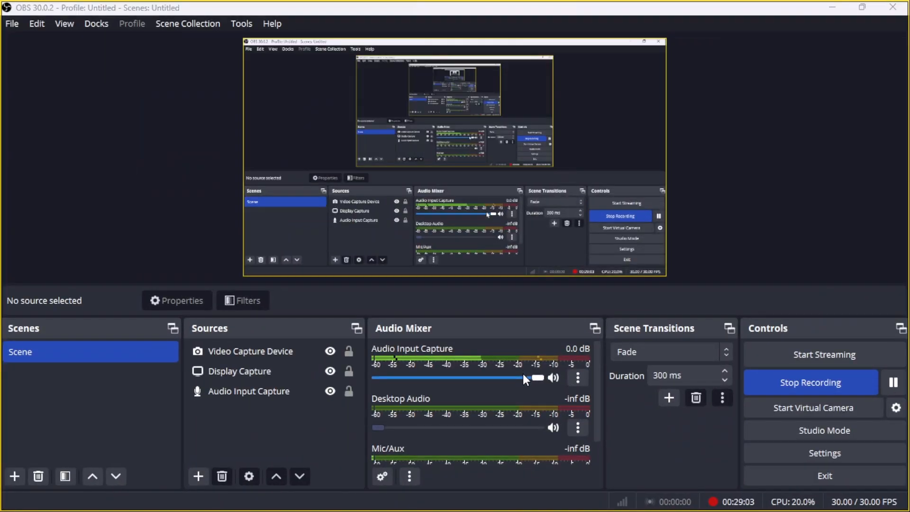
key(alt+Tab)
key(alt+Tab)
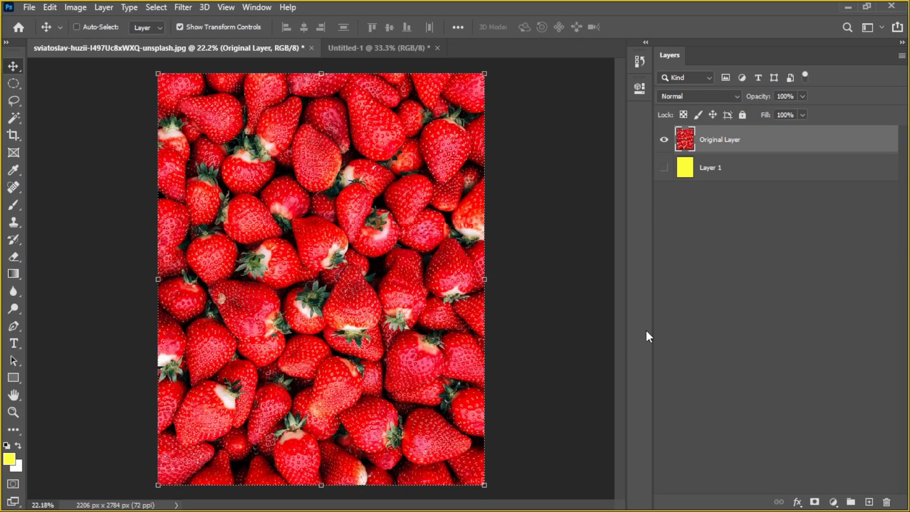
key(ctrl+v)
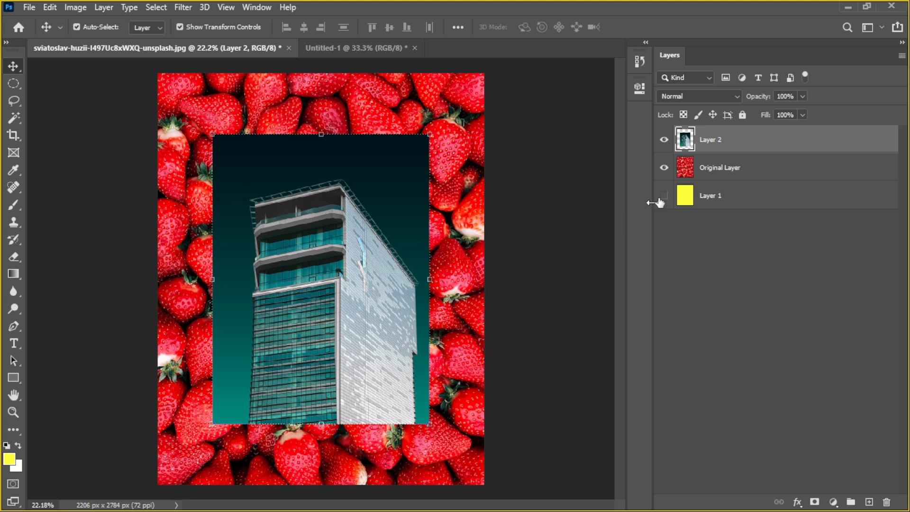
Try the Dissolve blend mode on the building layer
click(739, 97)
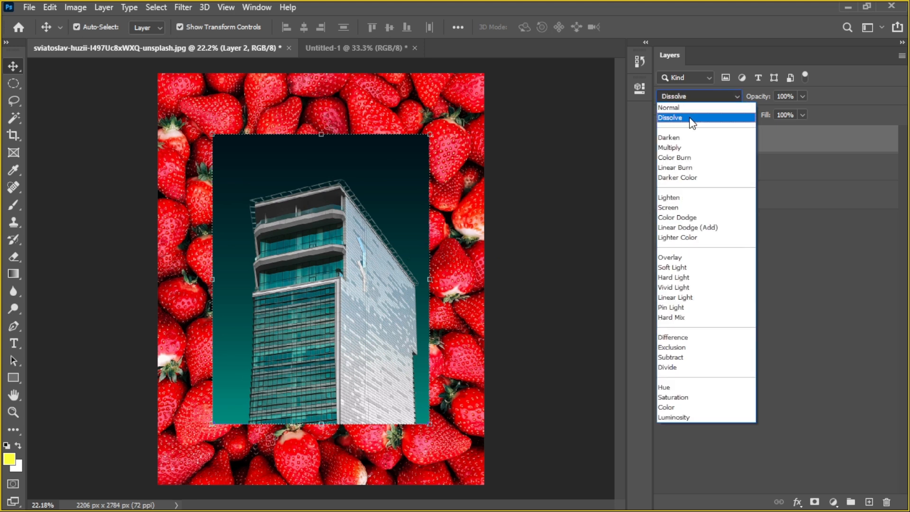
click(692, 123)
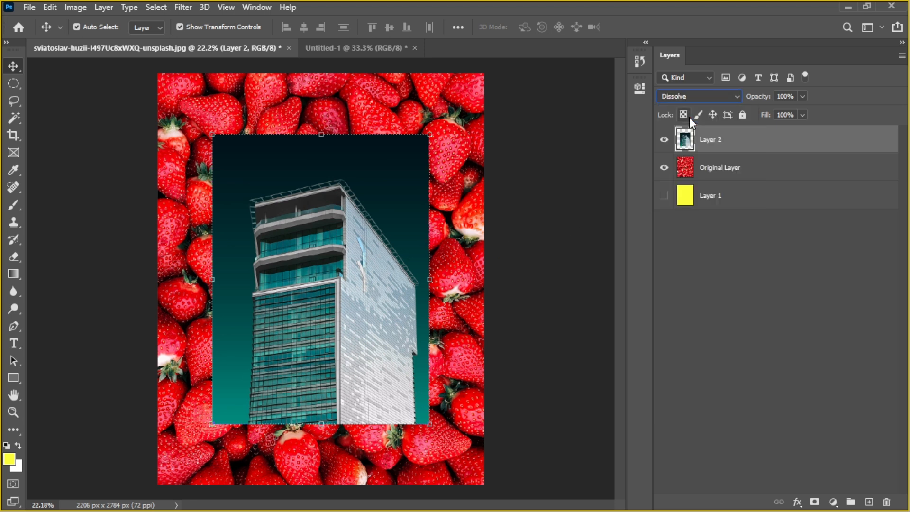
click(496, 213)
click(392, 204)
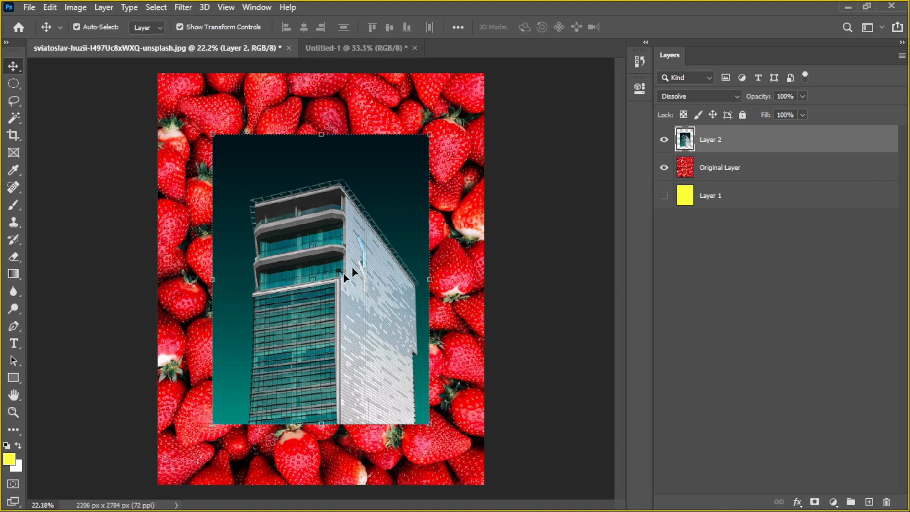
scroll(312, 340, up, 2)
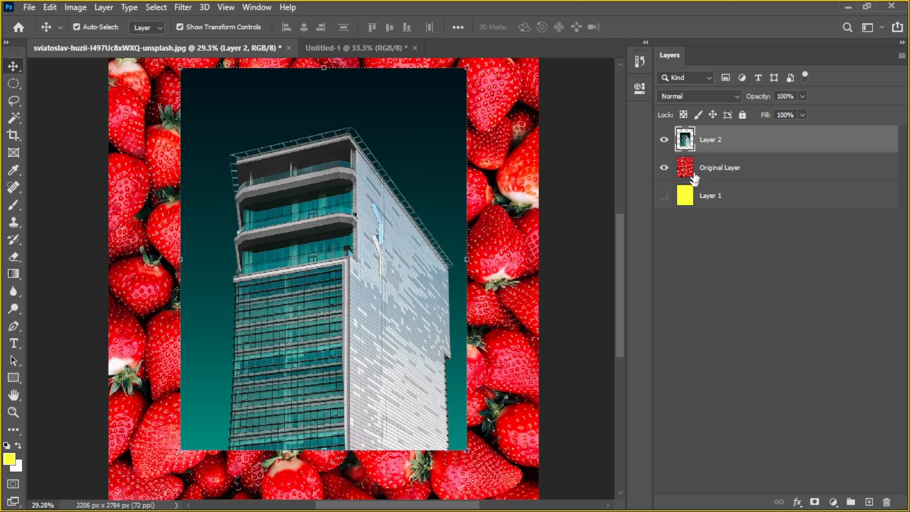
Set the building layer's blend mode to Dissolve and preview other modes, including Pin Light, without applying them
click(726, 96)
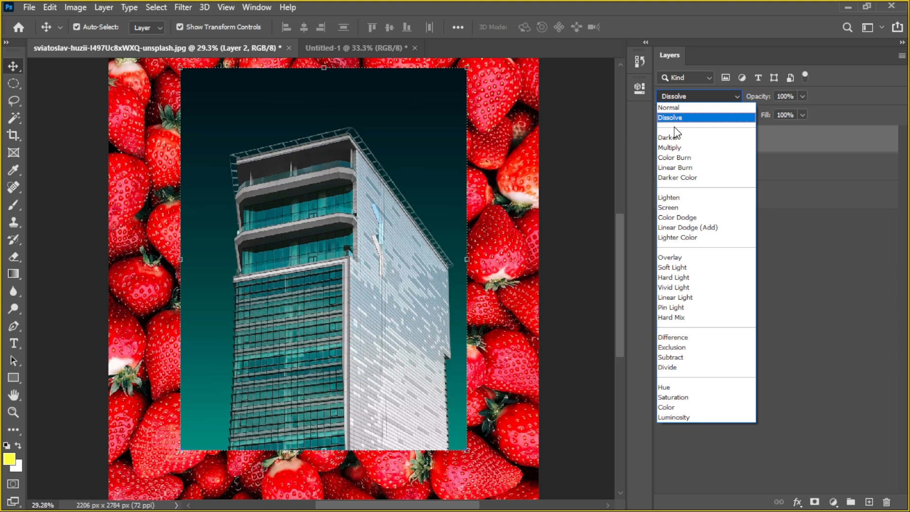
click(673, 121)
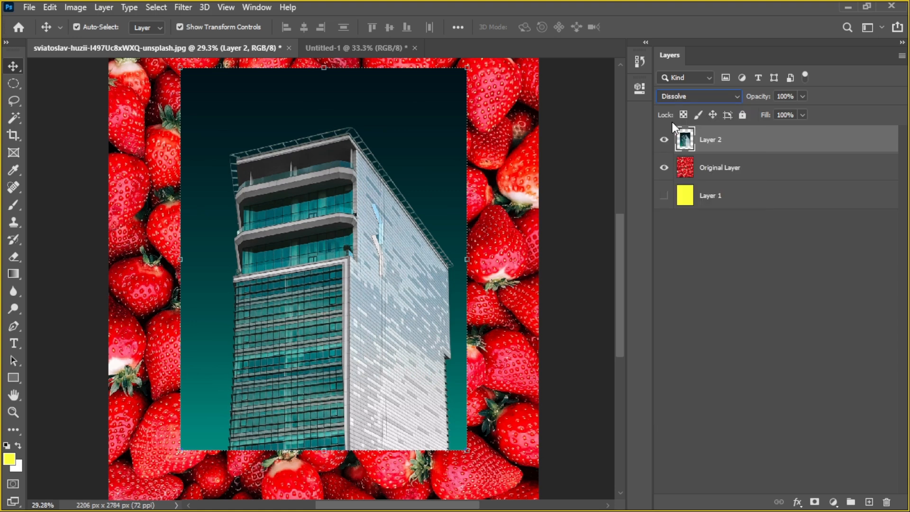
click(692, 96)
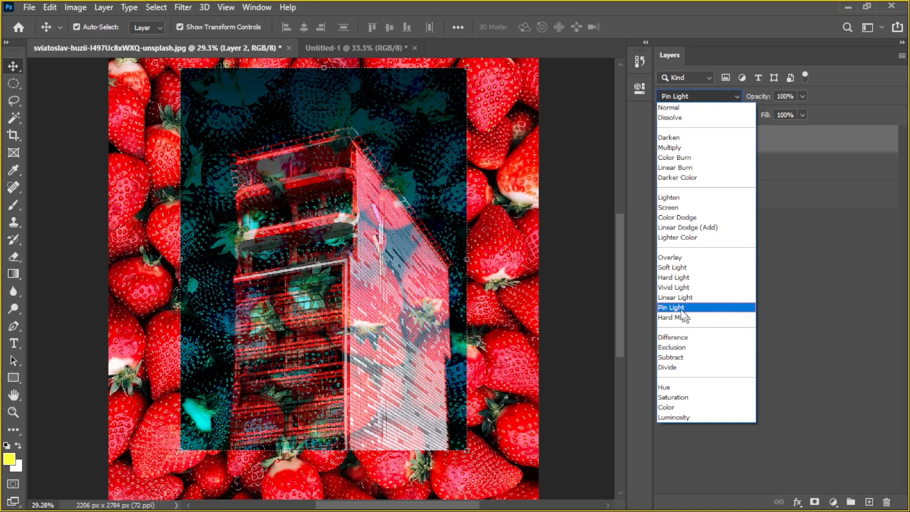
click(582, 252)
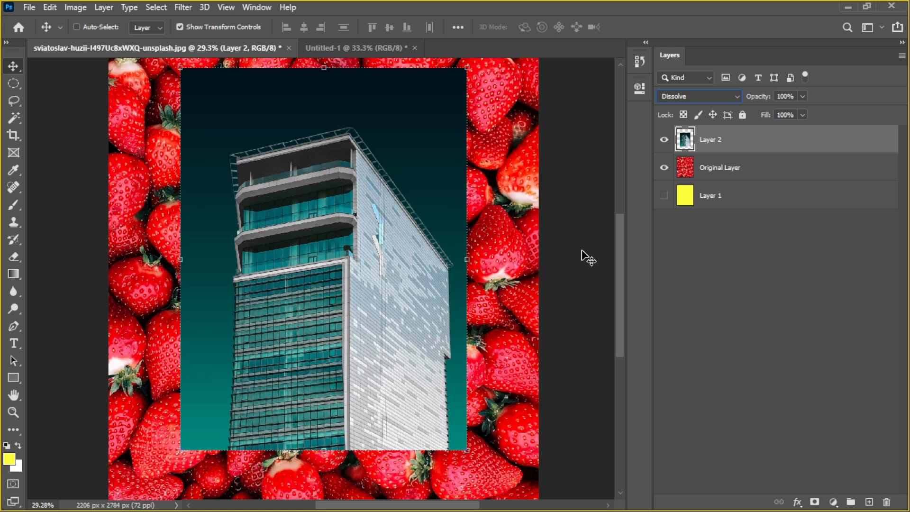
Open Black and White.jpg from the Downloads folder and unlock its background layer
key(ctrl+o)
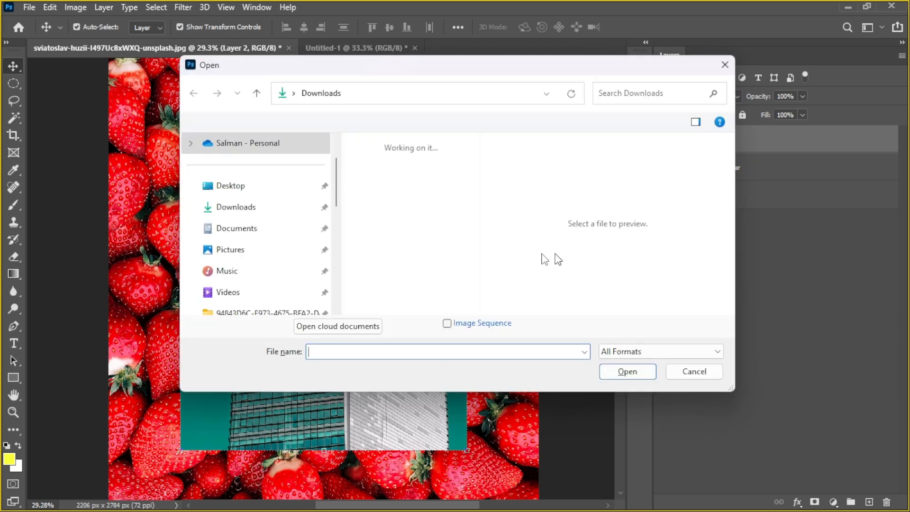
scroll(407, 243, down, 2)
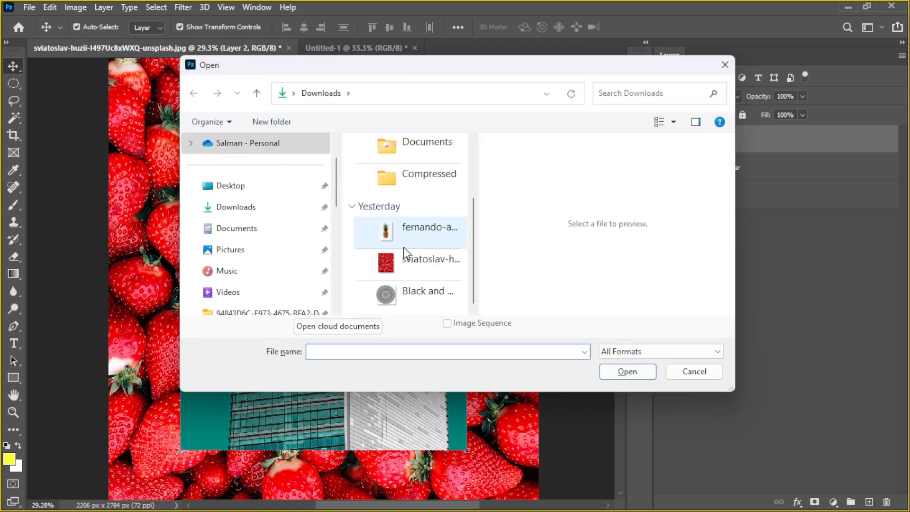
double_click(402, 303)
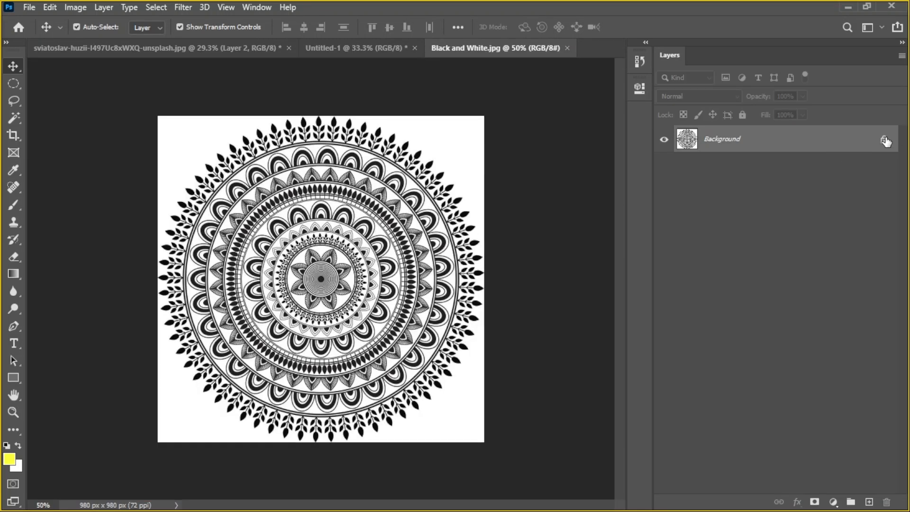
click(885, 140)
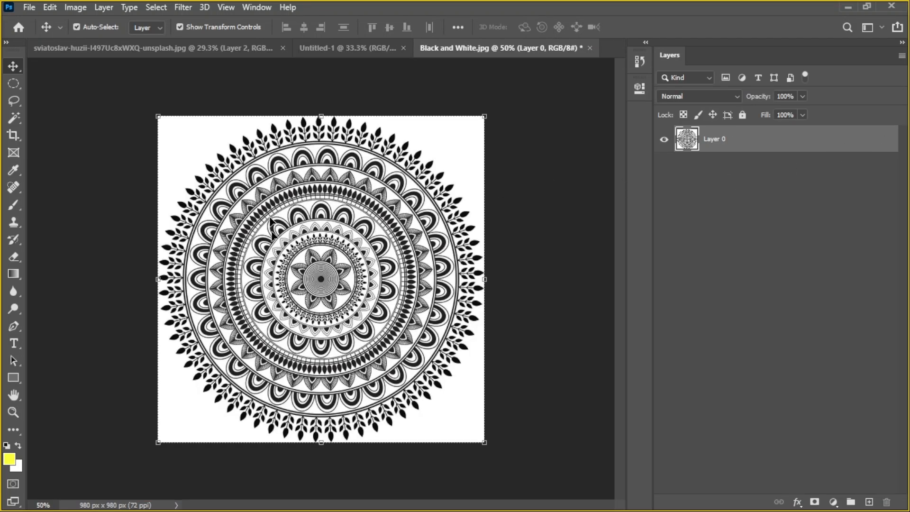
Return to the strawberry document and hide the building layer
click(335, 49)
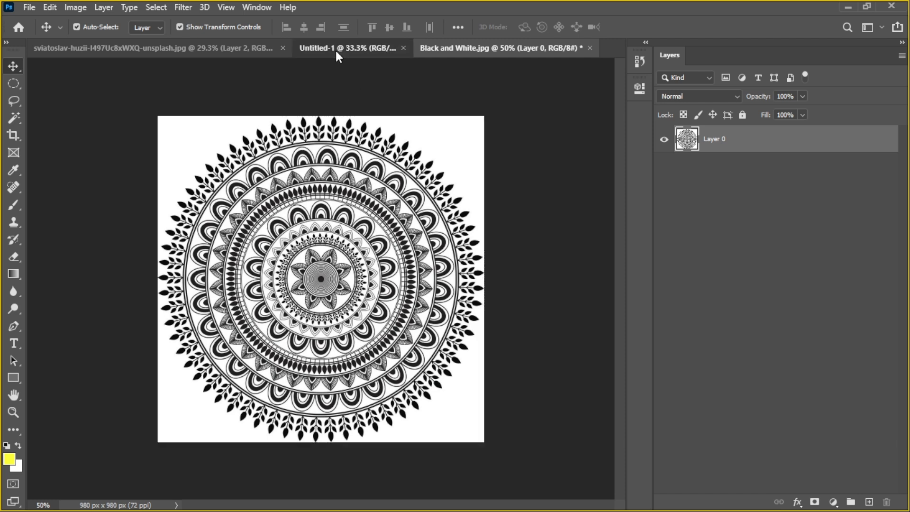
click(218, 49)
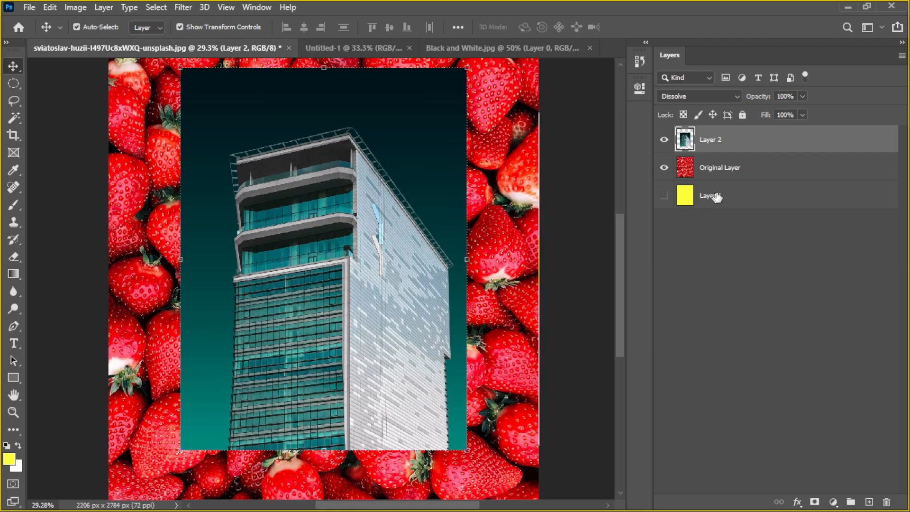
click(664, 140)
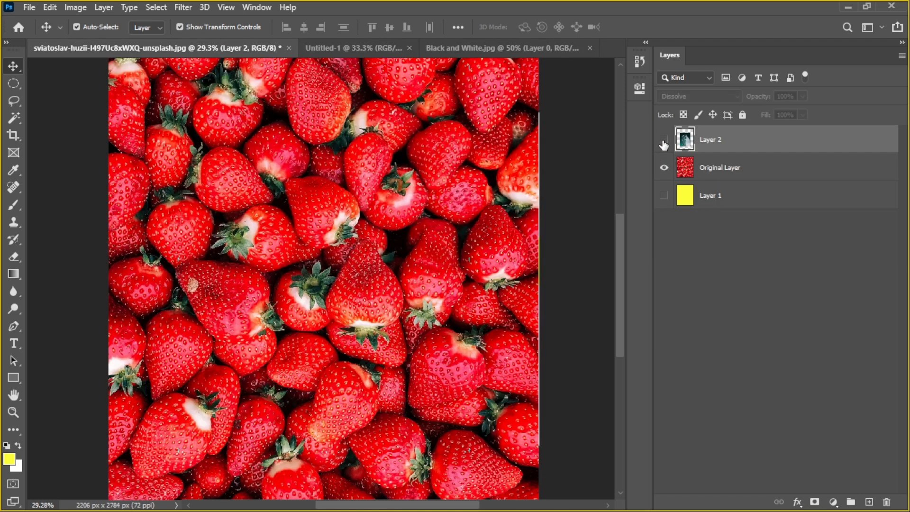
Copy the mandala from Black and White.jpg into the strawberry document as a new layer, enlarge it, and position it near the canvas centre
click(506, 48)
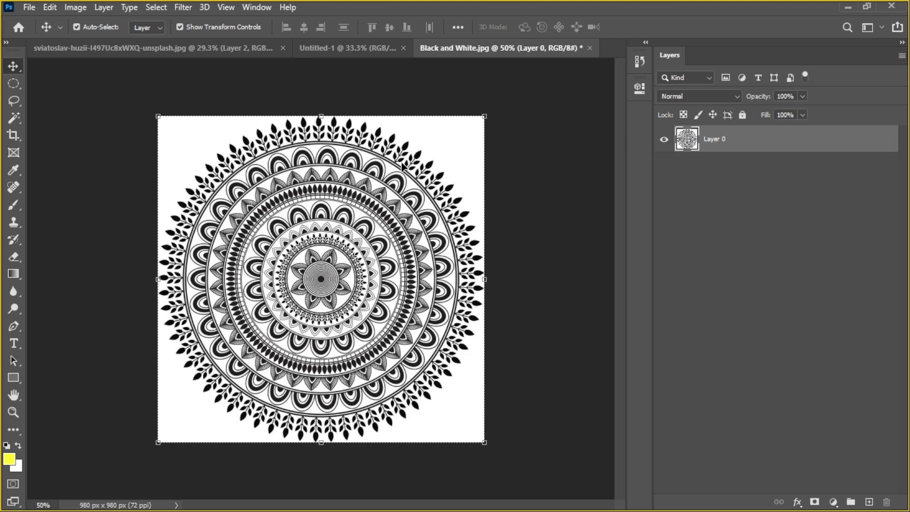
drag(354, 222, 302, 247)
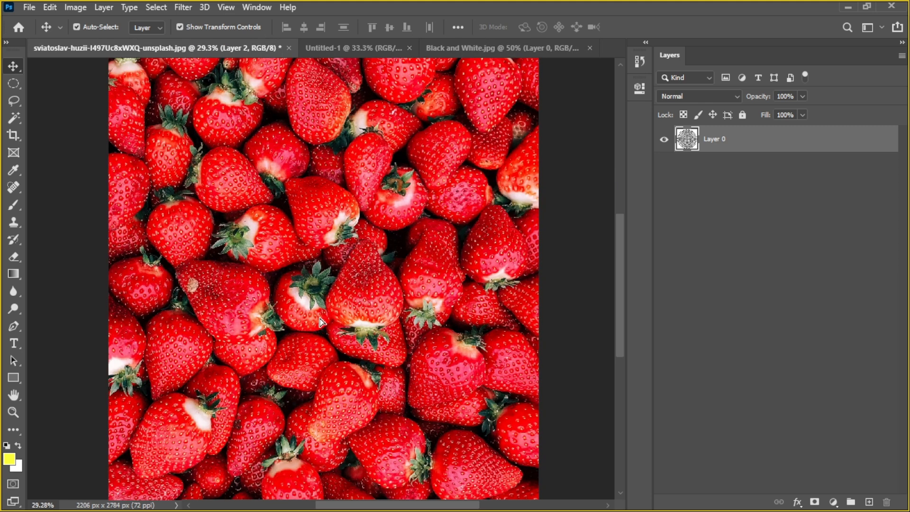
drag(320, 323, 321, 322)
drag(417, 221, 521, 114)
drag(363, 245, 334, 229)
click(658, 27)
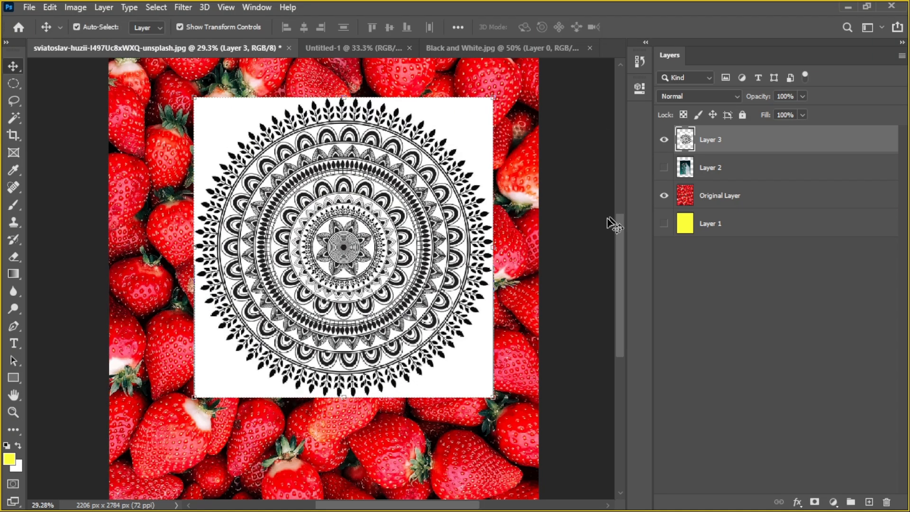
click(576, 214)
click(733, 145)
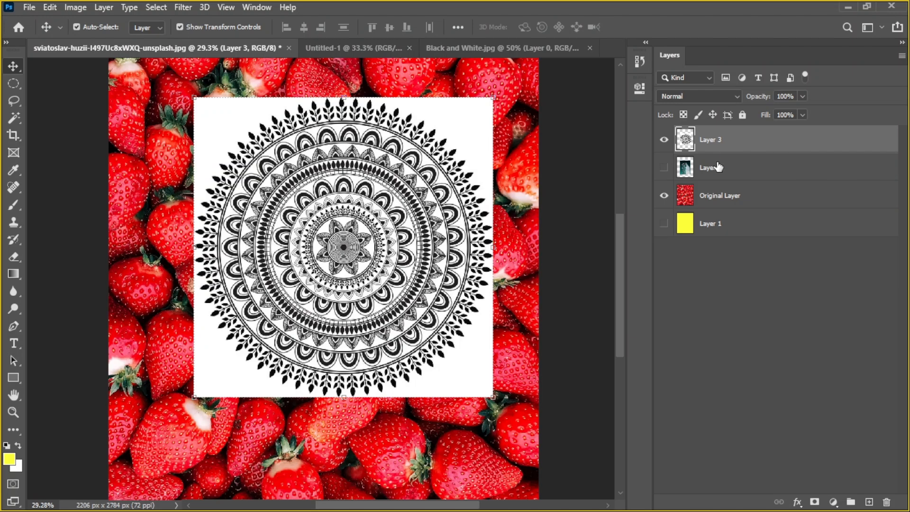
Place the strawberry layer directly beneath the mandala layer, above the building layer, and adjust the mandala's position on the canvas
drag(717, 202, 719, 160)
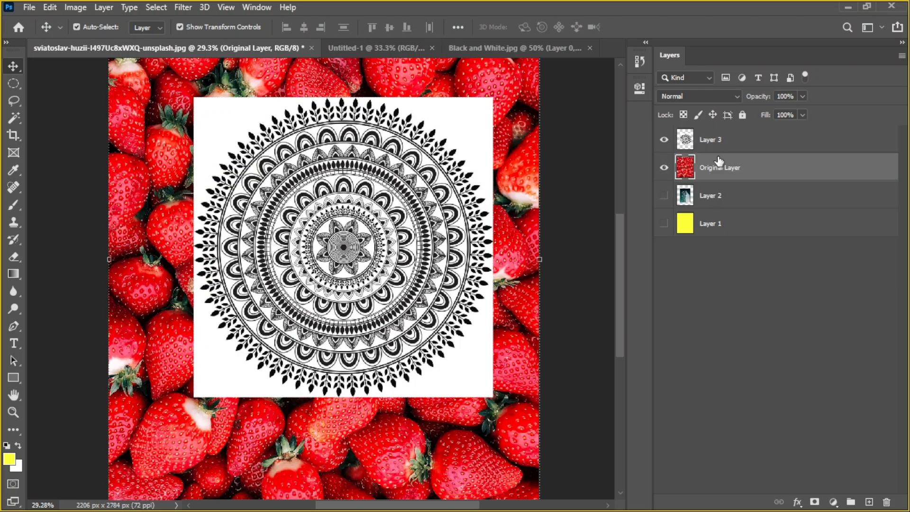
drag(430, 205, 410, 223)
scroll(308, 259, up, 1)
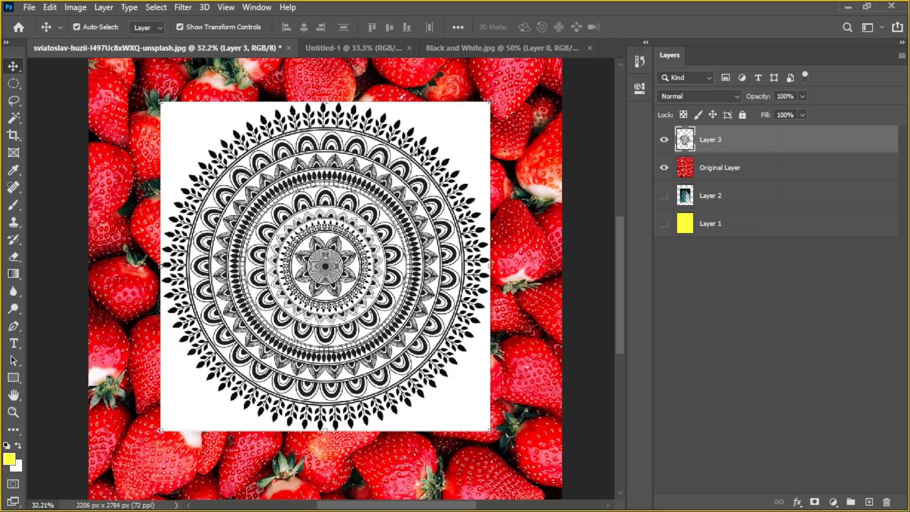
Preview blend modes such as Darken and Color Burn on the mandala layer, and set its blend mode to Multiply
click(727, 101)
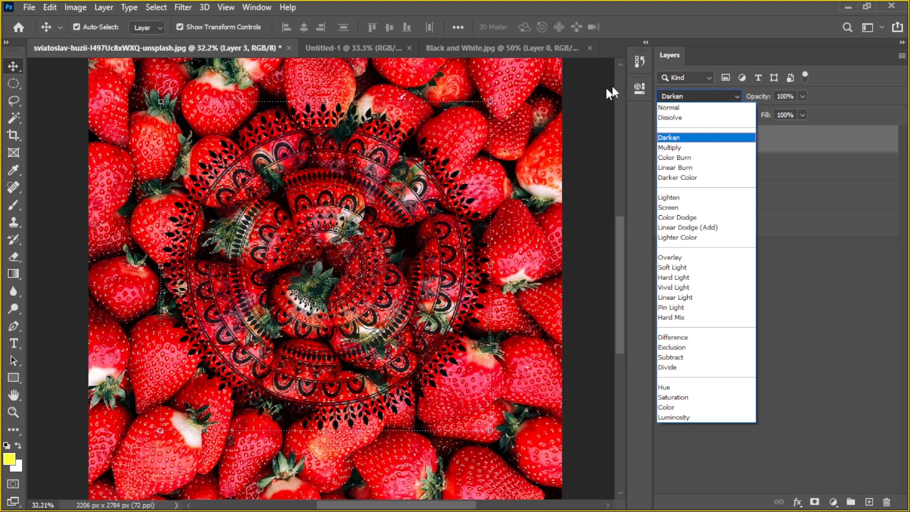
click(600, 173)
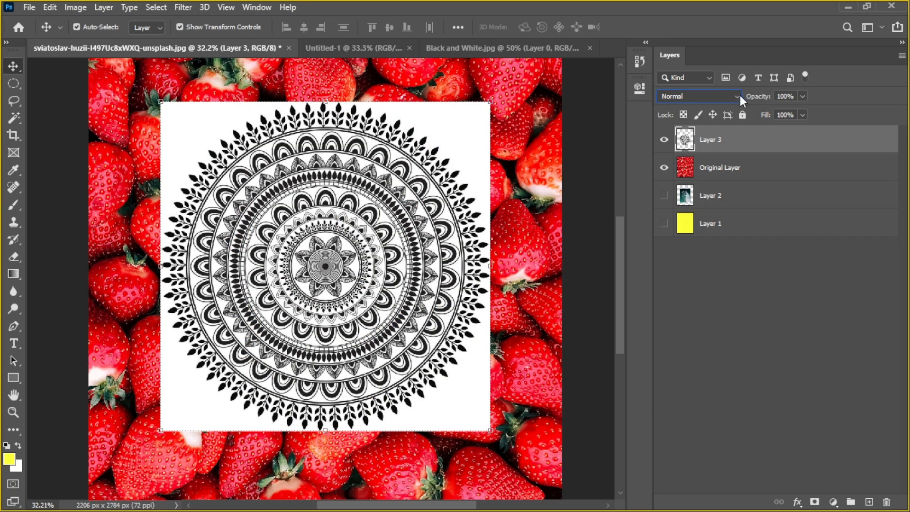
click(740, 96)
click(698, 122)
click(702, 96)
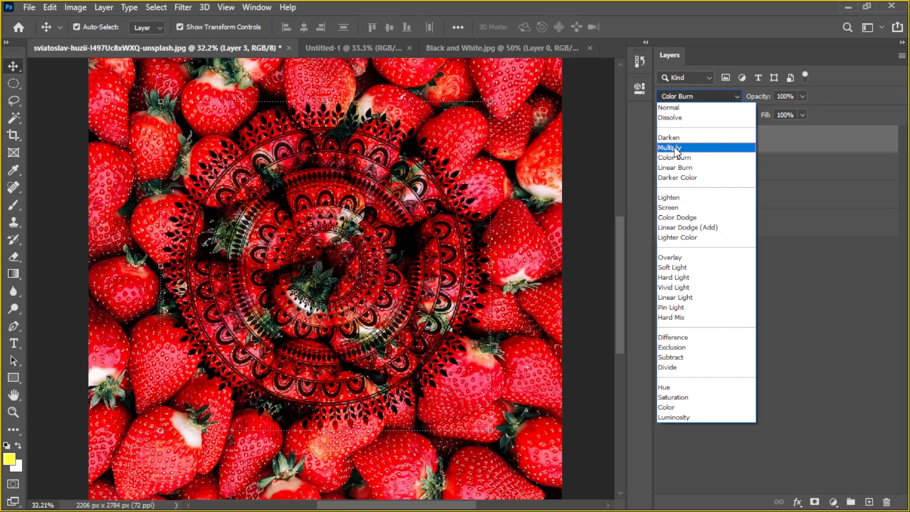
click(684, 147)
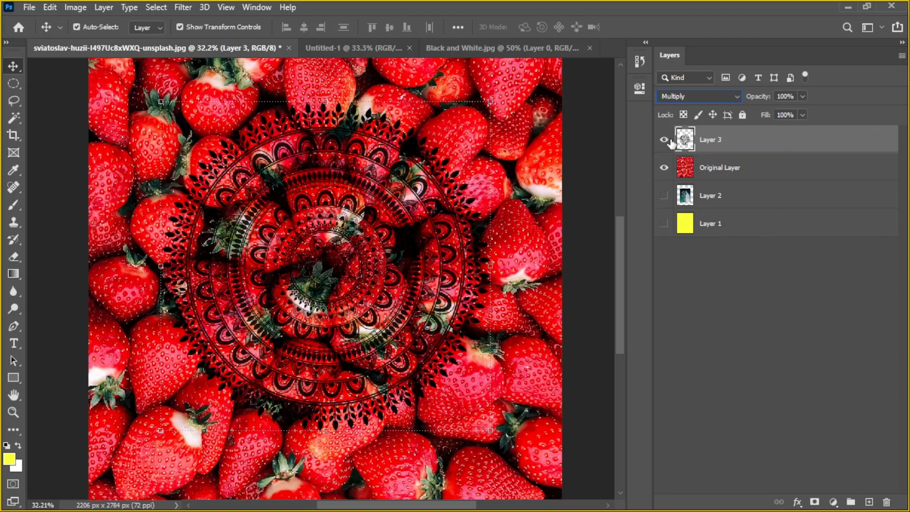
Move the Multiply-blended mandala around over the strawberries and examine closely how its pattern blends with them
drag(374, 226, 386, 191)
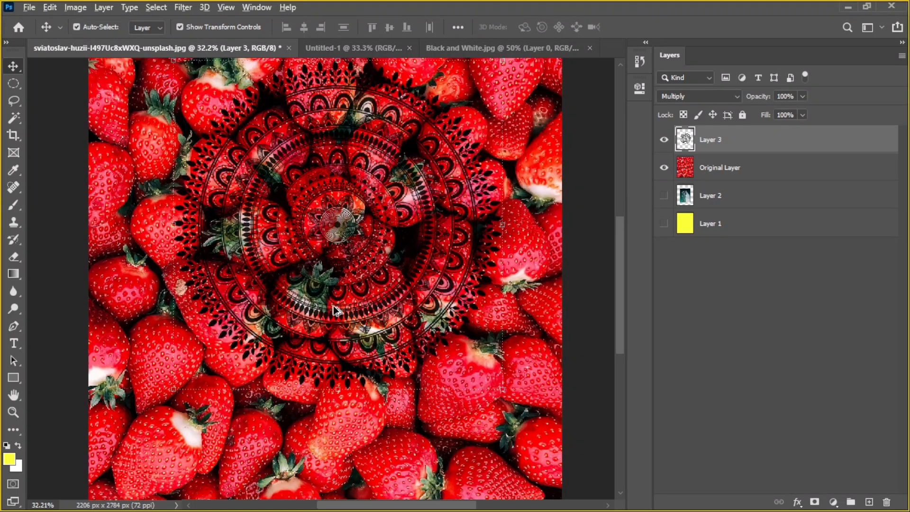
scroll(334, 306, up, 2)
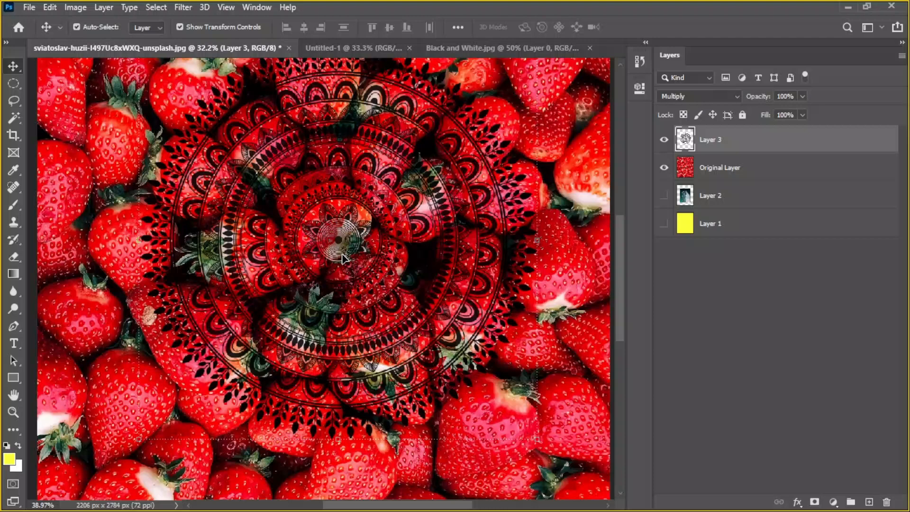
drag(339, 233, 327, 368)
scroll(445, 197, up, 4)
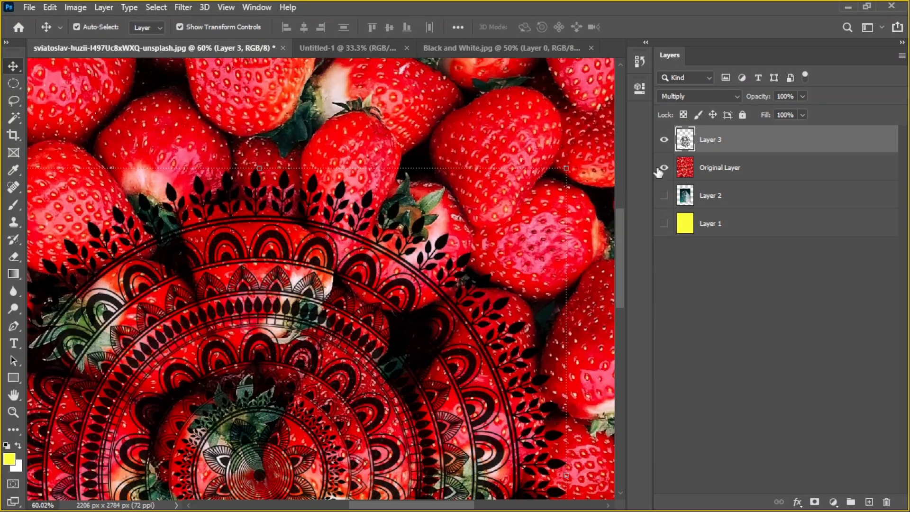
Hide the strawberry layer and show it again to compare the mandala with and without the image beneath
click(664, 167)
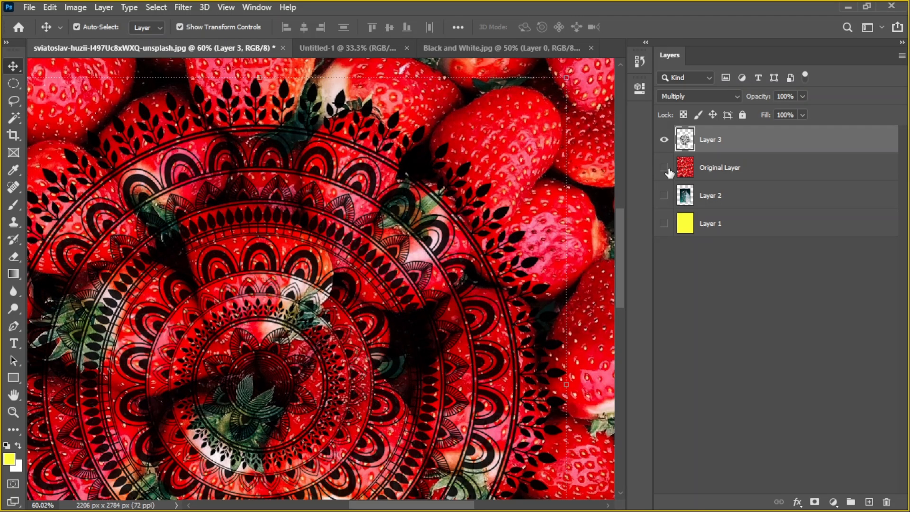
click(663, 168)
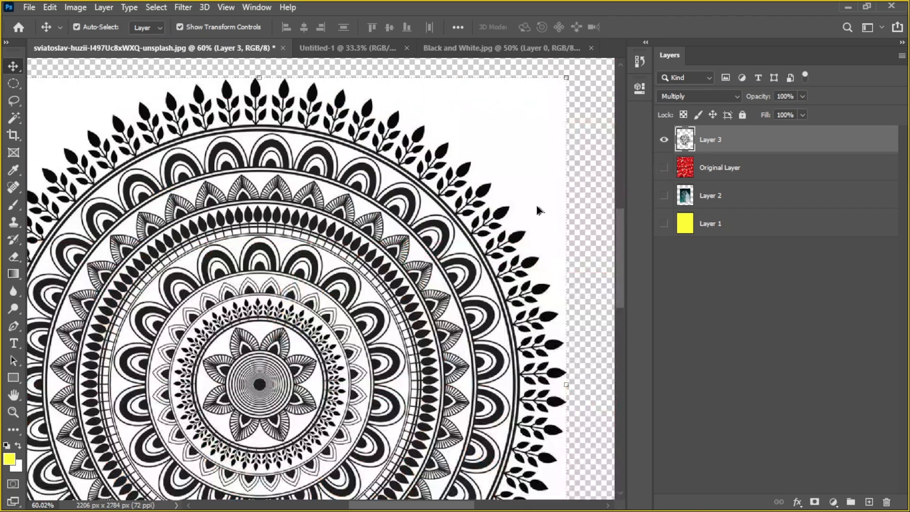
click(664, 168)
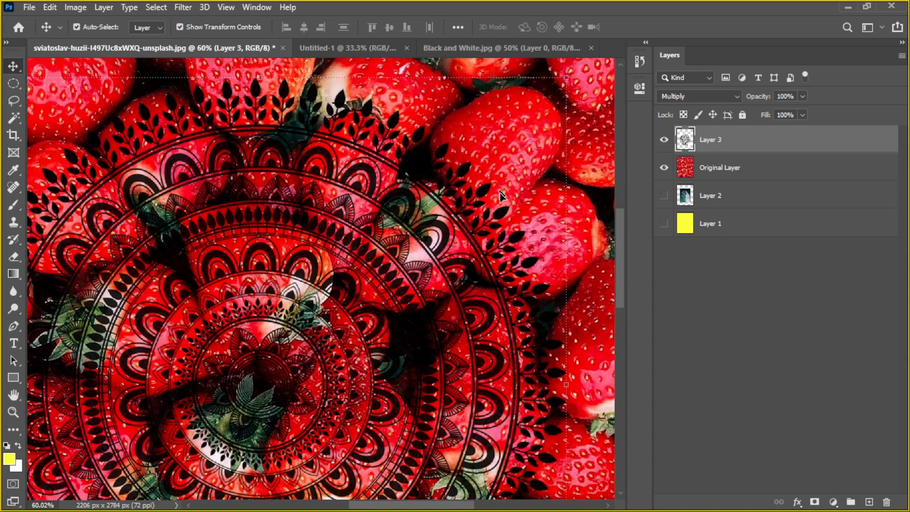
Shift the mandala slightly up and to the right over the strawberries and review the whole Multiply blend
drag(439, 233, 461, 202)
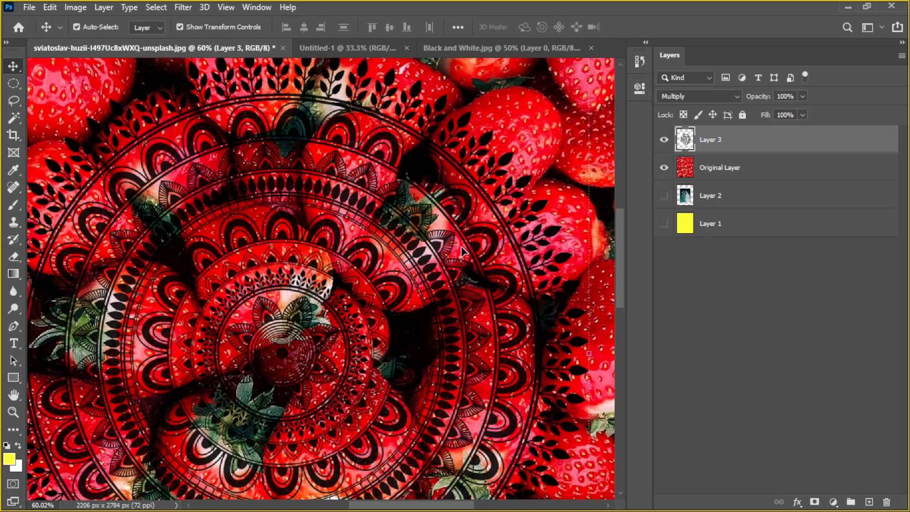
scroll(462, 248, down, 1)
scroll(461, 247, down, 3)
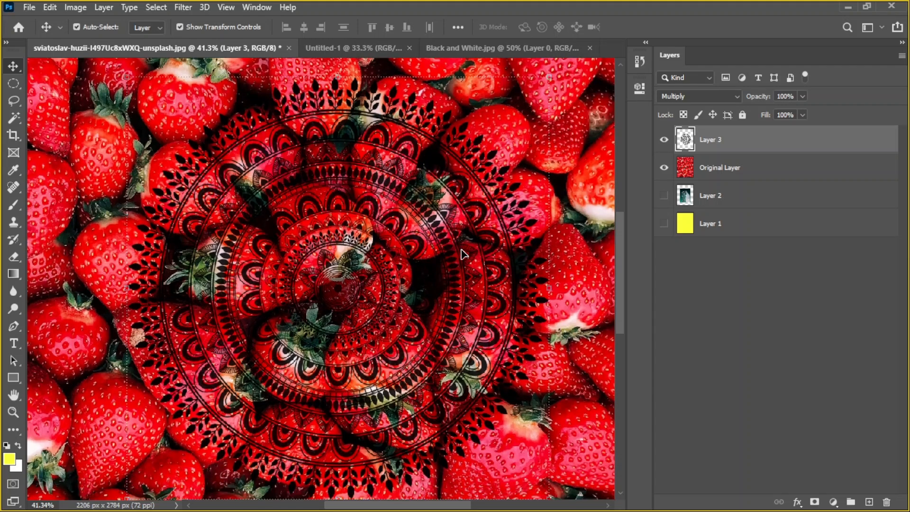
scroll(461, 248, down, 3)
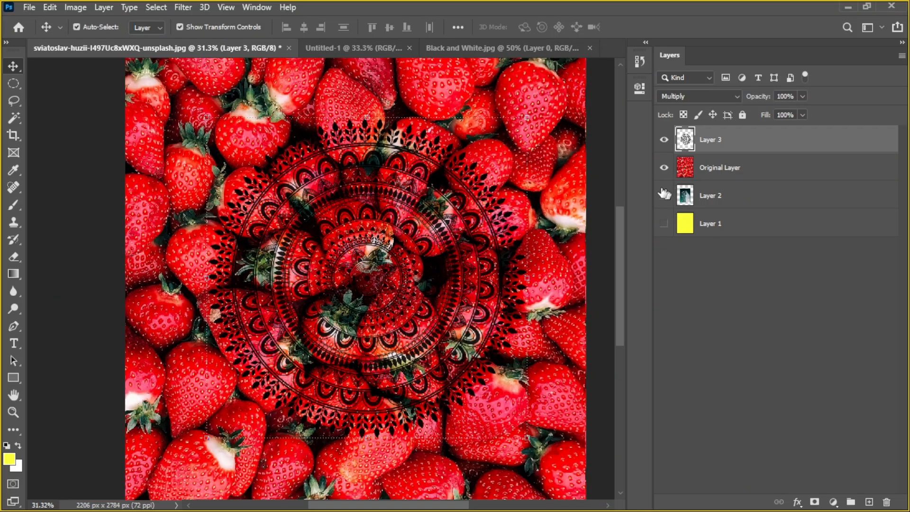
Set the mandala layer's blend mode to Screen and move the mandala over different strawberries
click(697, 97)
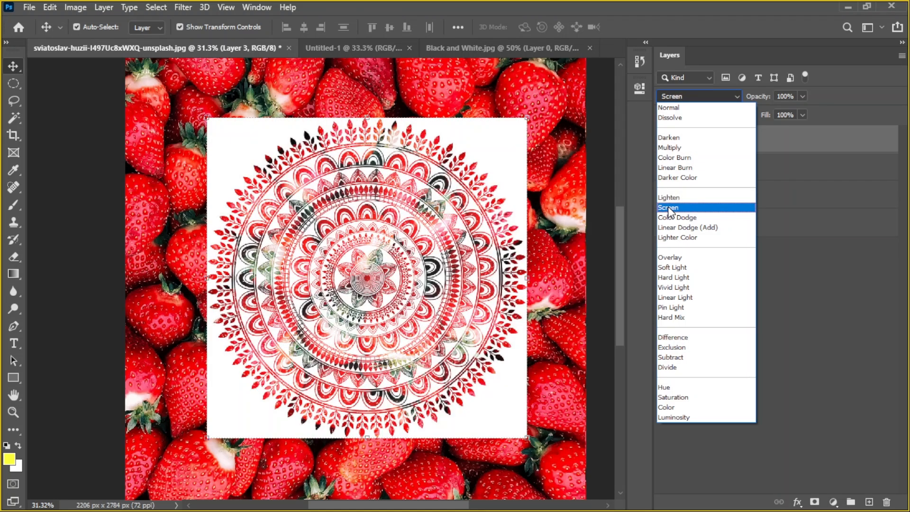
click(676, 211)
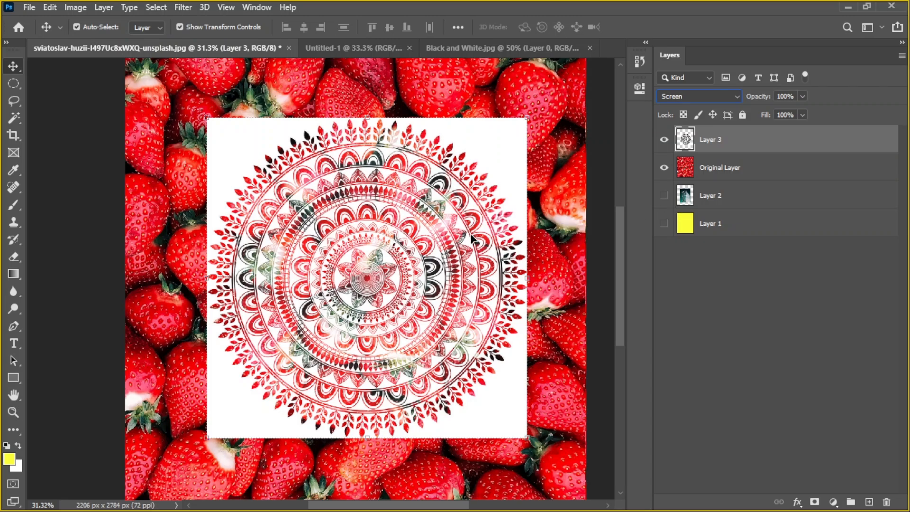
drag(422, 233, 479, 208)
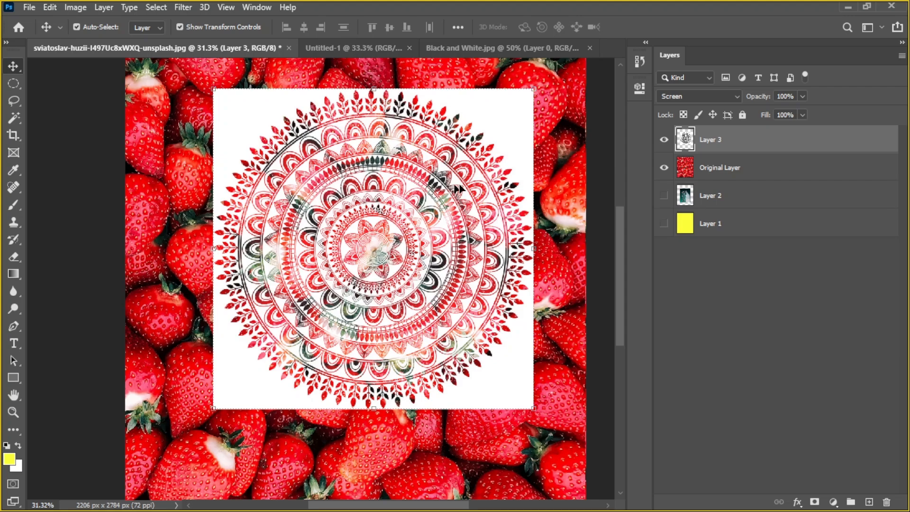
drag(496, 128, 491, 177)
Enlarge the mandala to about 127%, place it across the strawberries' upper middle, and set its blend mode to Normal
scroll(491, 177, down, 8)
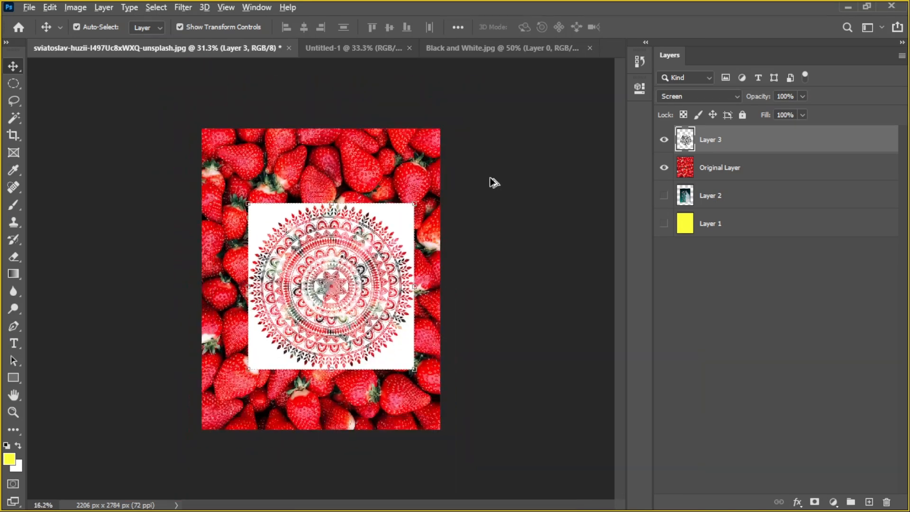
drag(407, 208, 447, 170)
drag(368, 246, 340, 260)
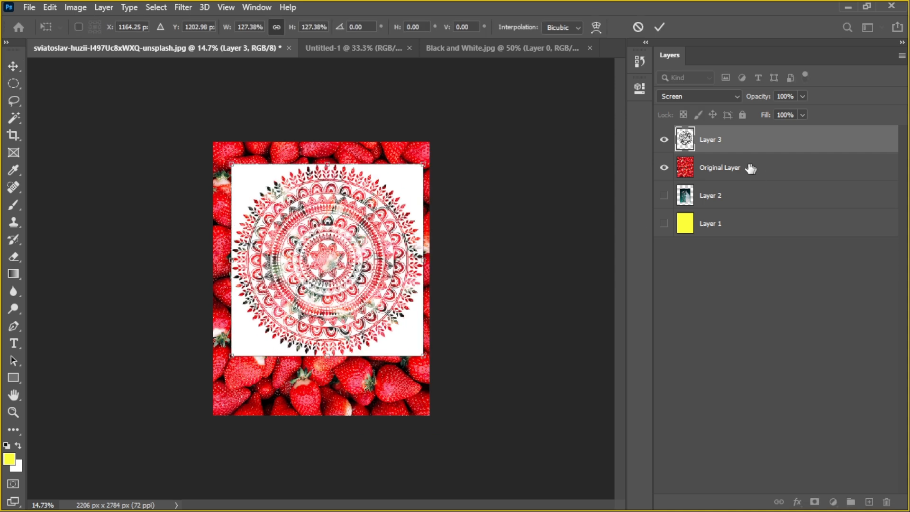
click(730, 96)
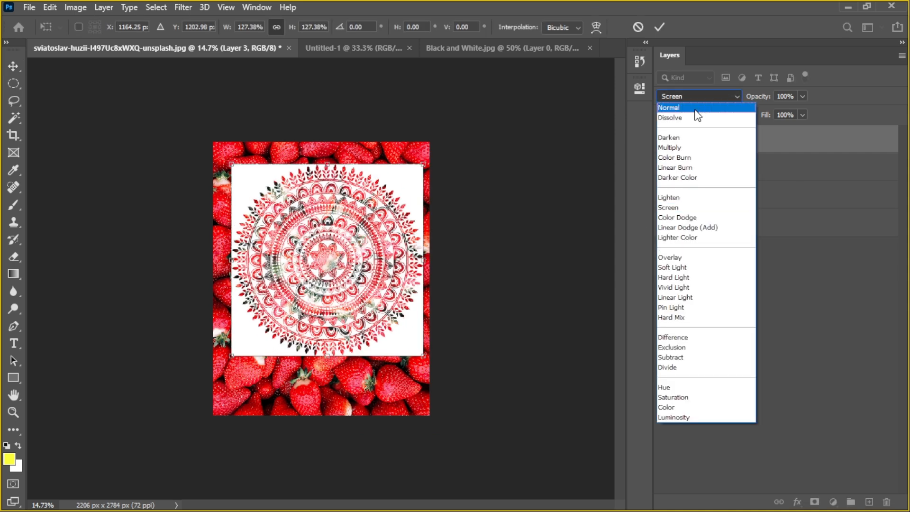
click(674, 107)
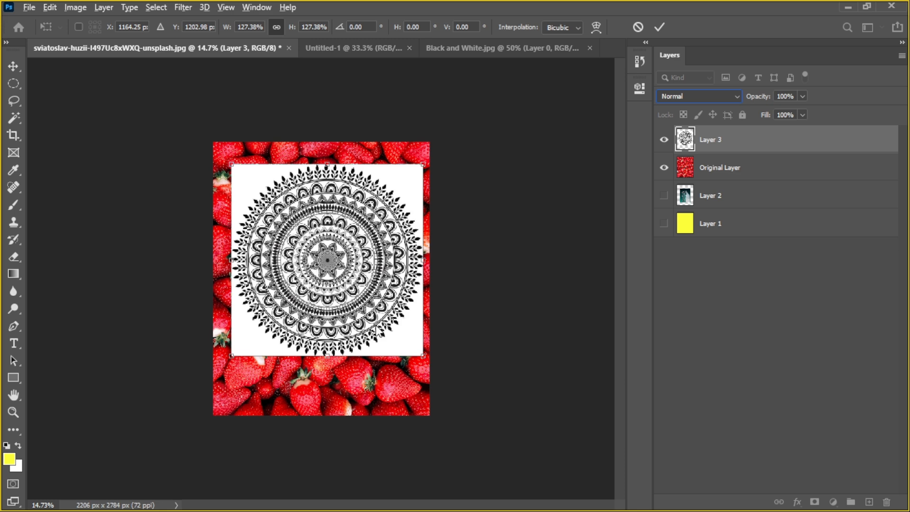
click(659, 27)
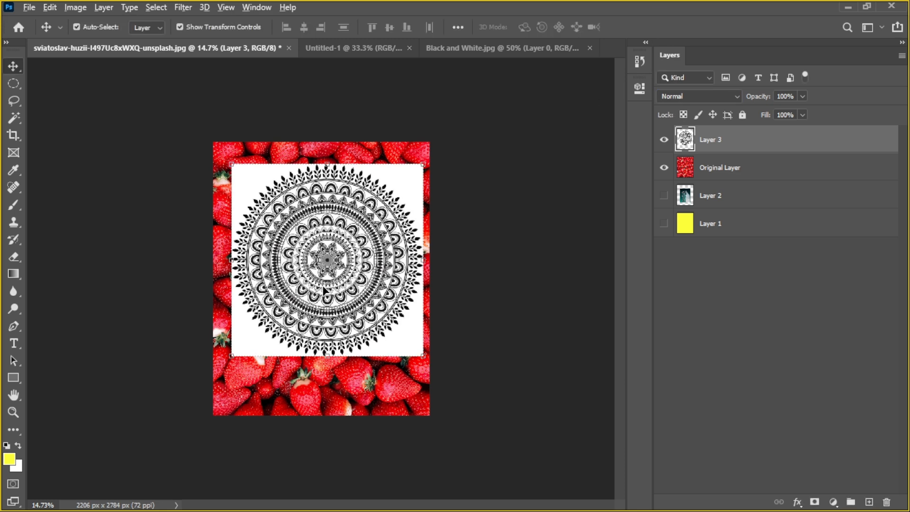
Preview different blend modes, including Overlay, on the mandala over the strawberries
scroll(324, 290, up, 3)
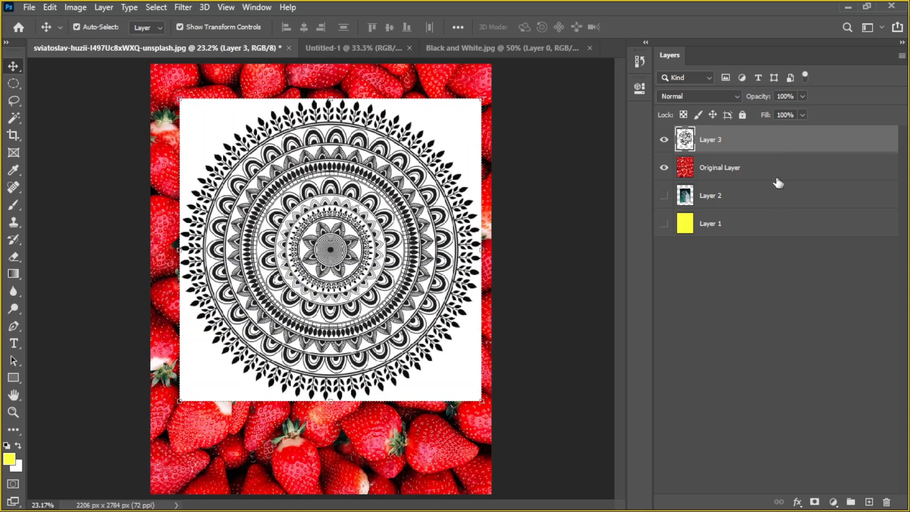
click(693, 98)
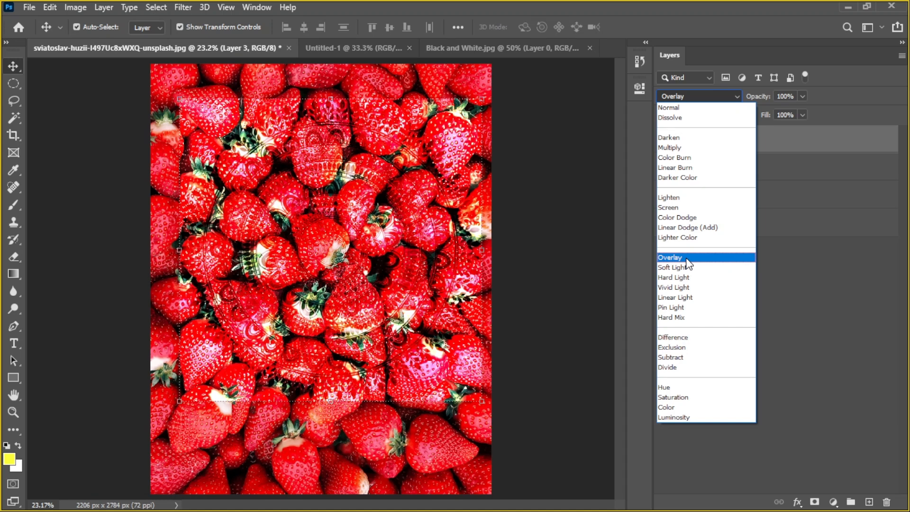
click(571, 252)
Hide the strawberry layer, place yellow Layer 1 directly beneath the mandala with the strawberries lowest in the stack, and show Layer 1
click(666, 169)
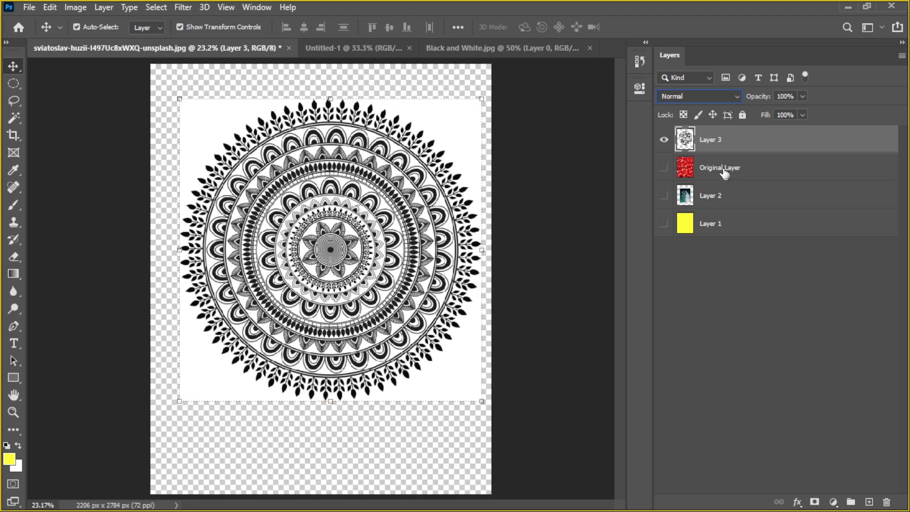
mouse_move(721, 173)
mouse_down()
mouse_move(721, 240)
mouse_move(722, 159)
mouse_up()
click(660, 168)
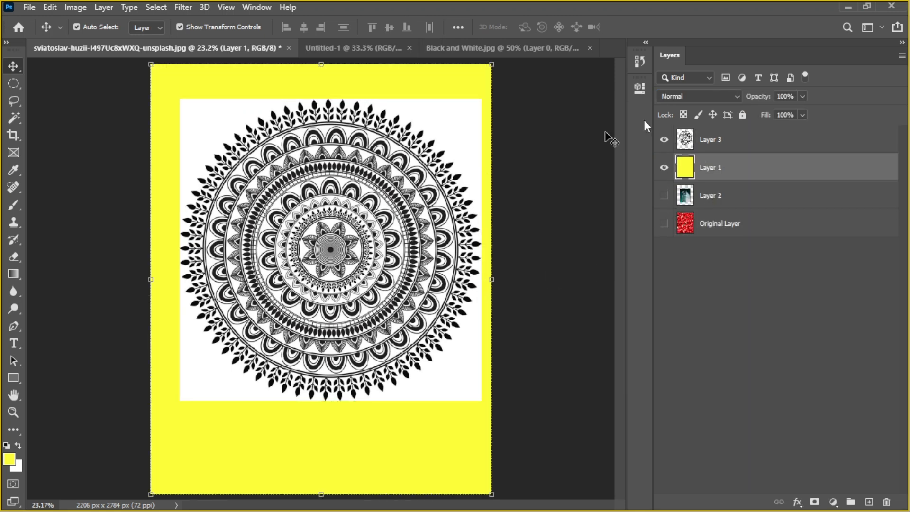
click(684, 95)
click(615, 205)
Select the mandala layer and set its blend mode to Multiply, comparing it with Normal over the yellow layer
click(737, 138)
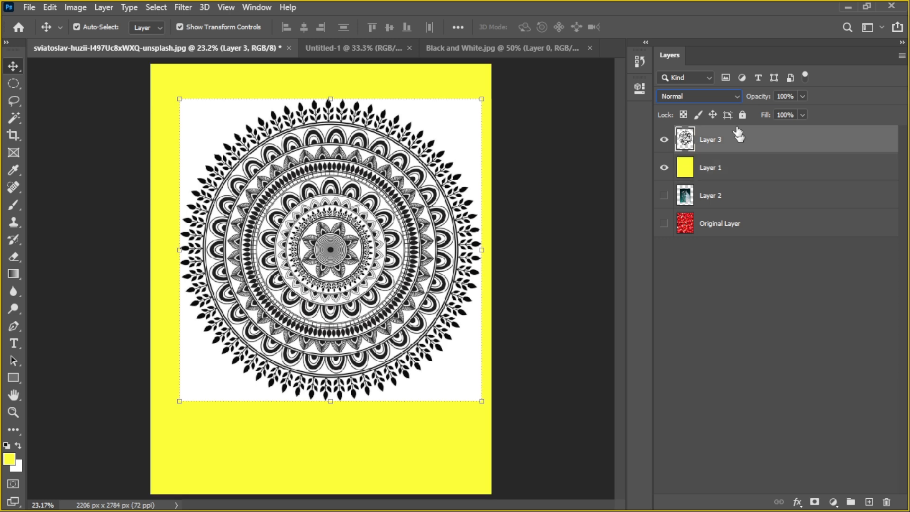
click(735, 98)
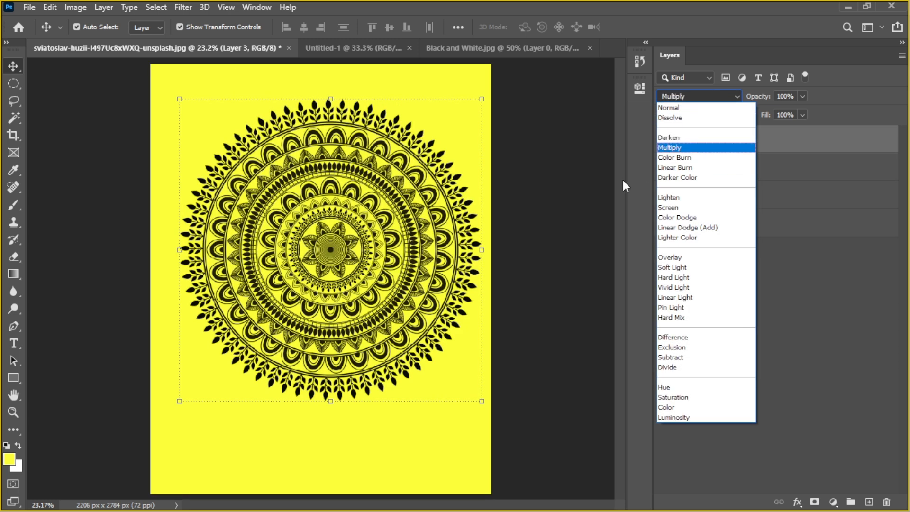
click(682, 108)
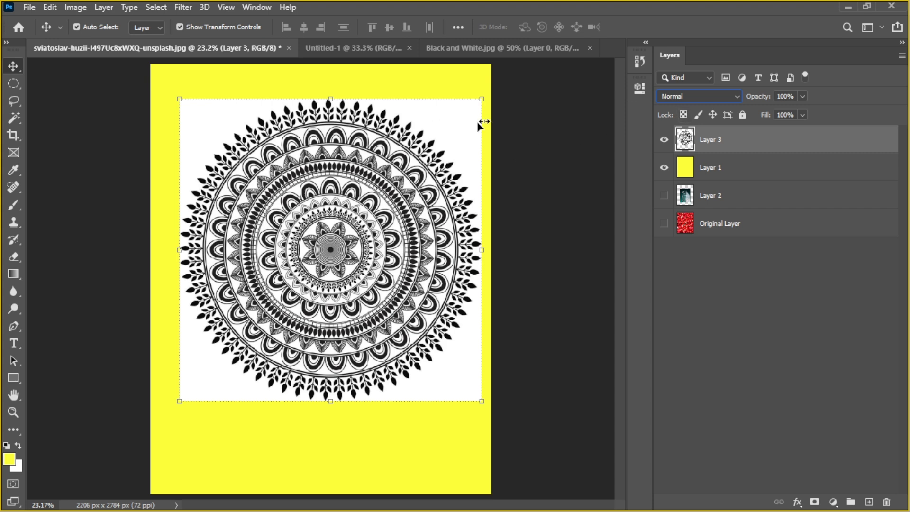
click(689, 98)
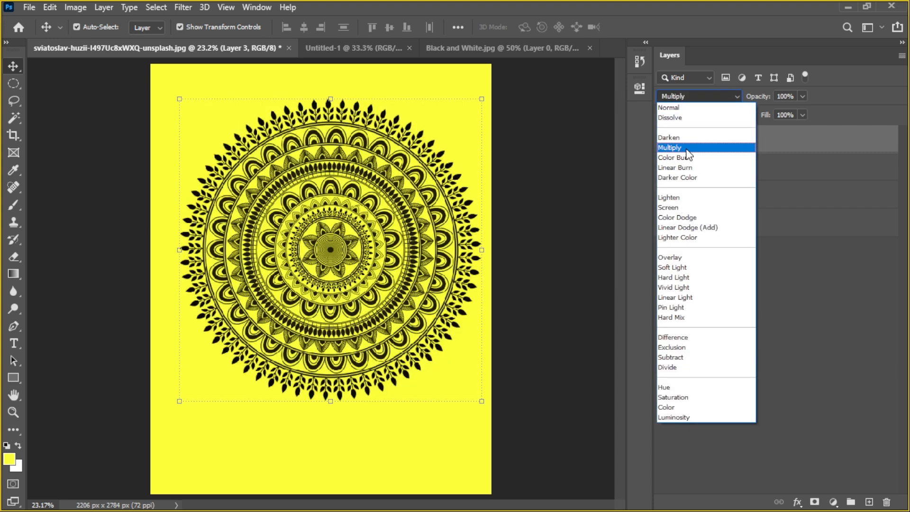
click(686, 149)
Set the mandala layer's blend mode to Luminosity and center the mandala horizontally on the yellow background, slightly lower than before
click(688, 97)
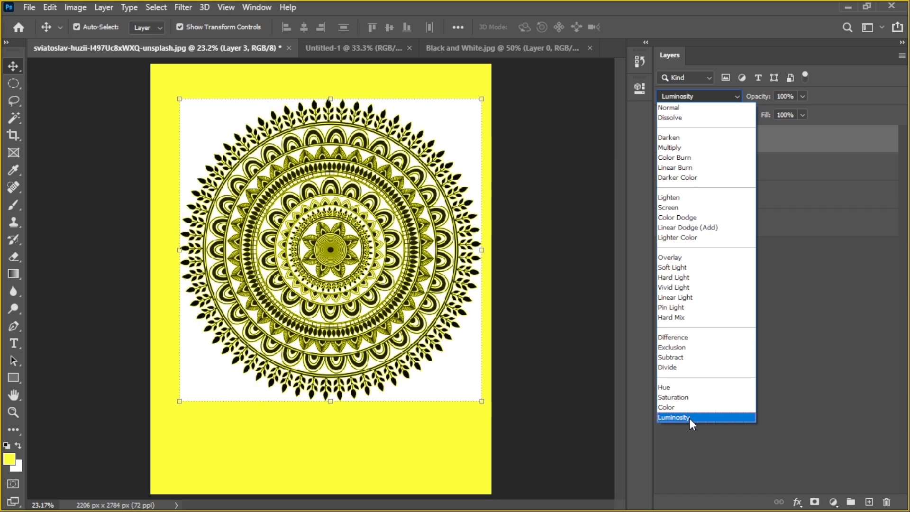
click(689, 418)
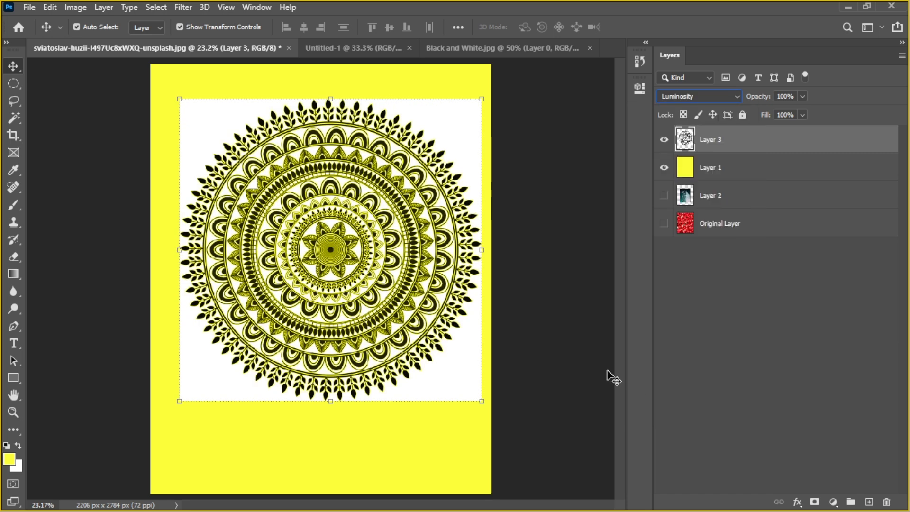
drag(432, 264, 422, 282)
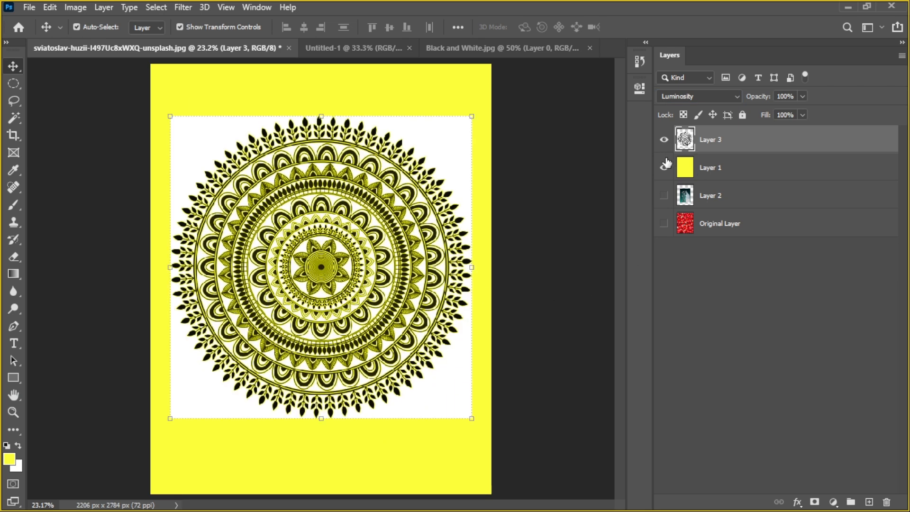
click(737, 98)
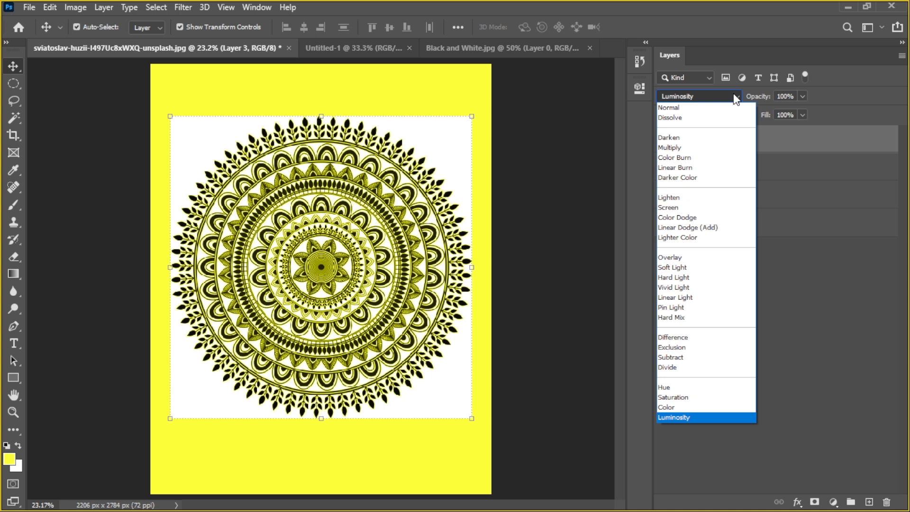
click(593, 201)
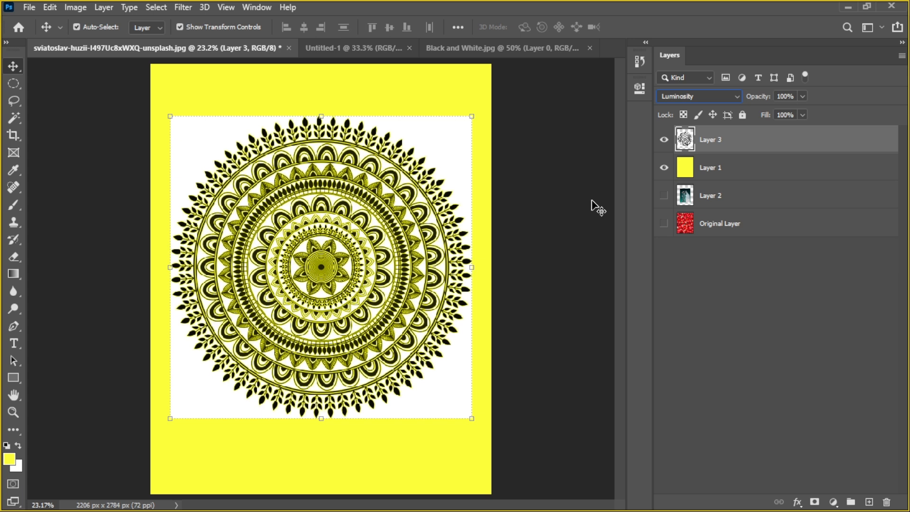
Switch to Chrome and search YouTube for "layers modes ideas"
mouse_move(552, 510)
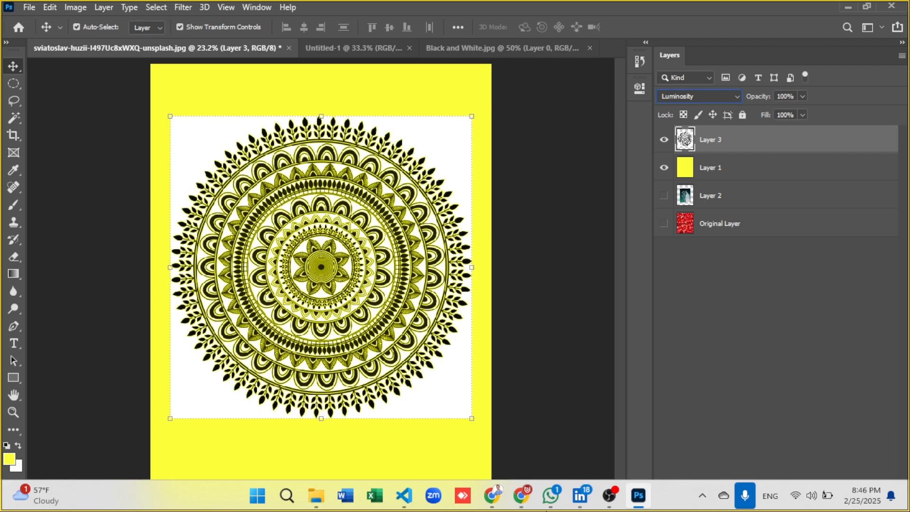
click(492, 502)
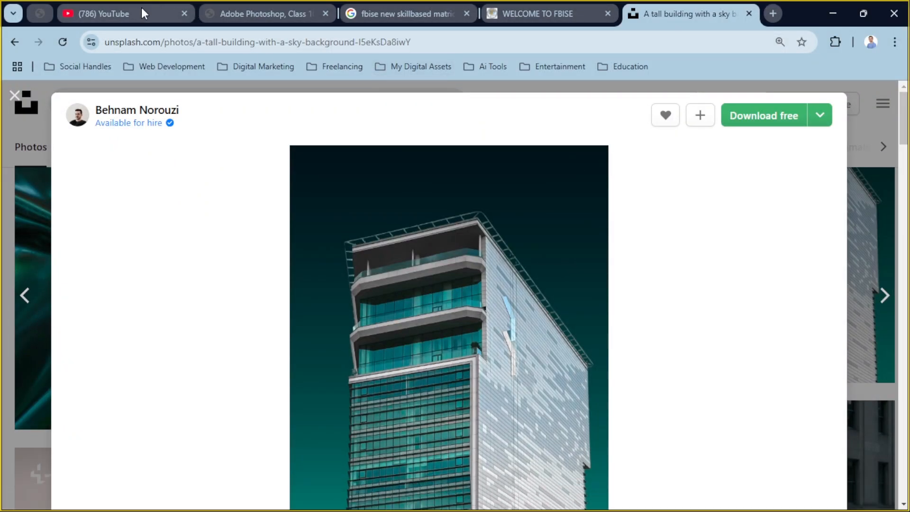
click(141, 14)
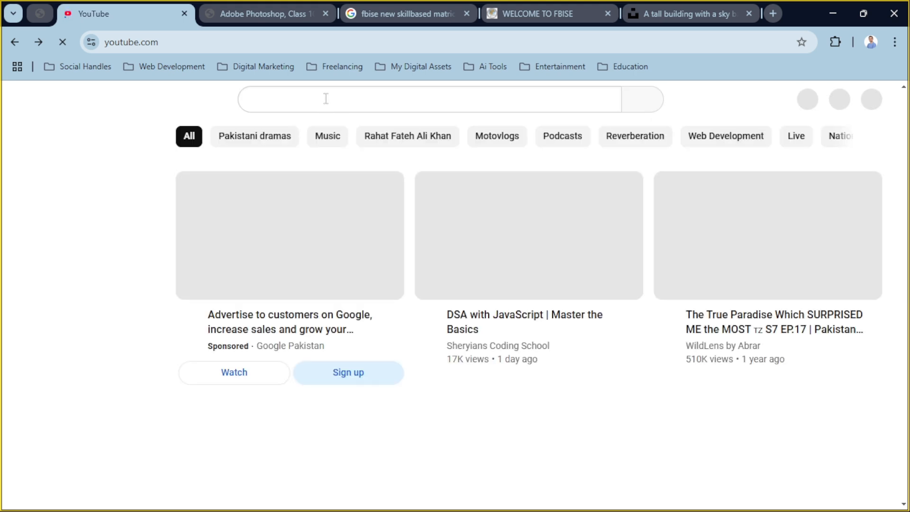
click(326, 99)
text(layers)
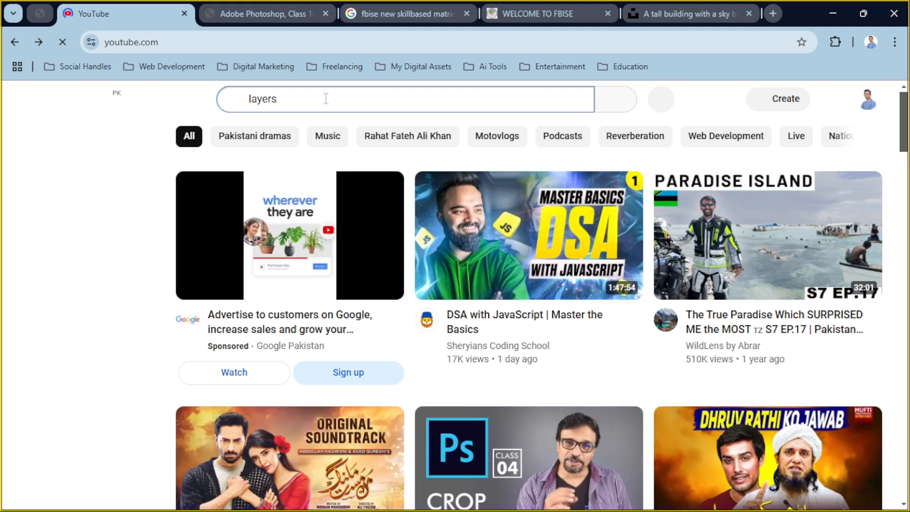
text( modes ideas)
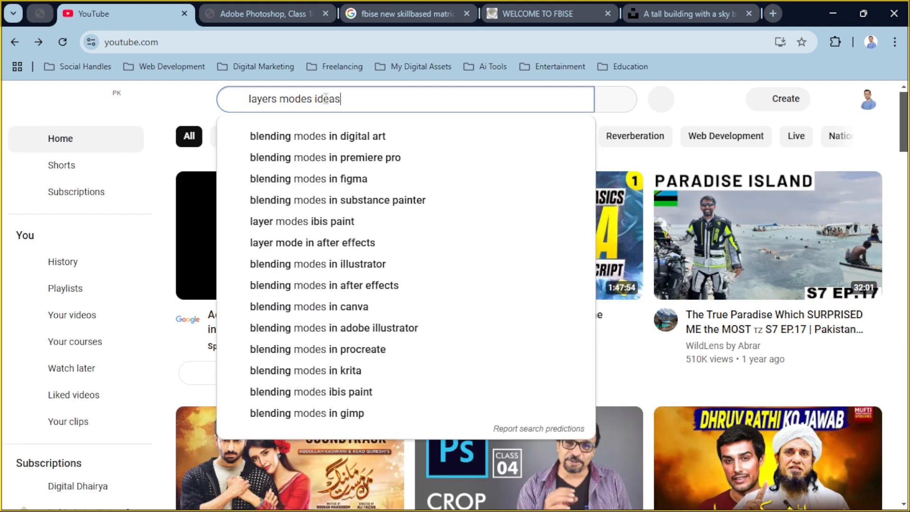
key(Return)
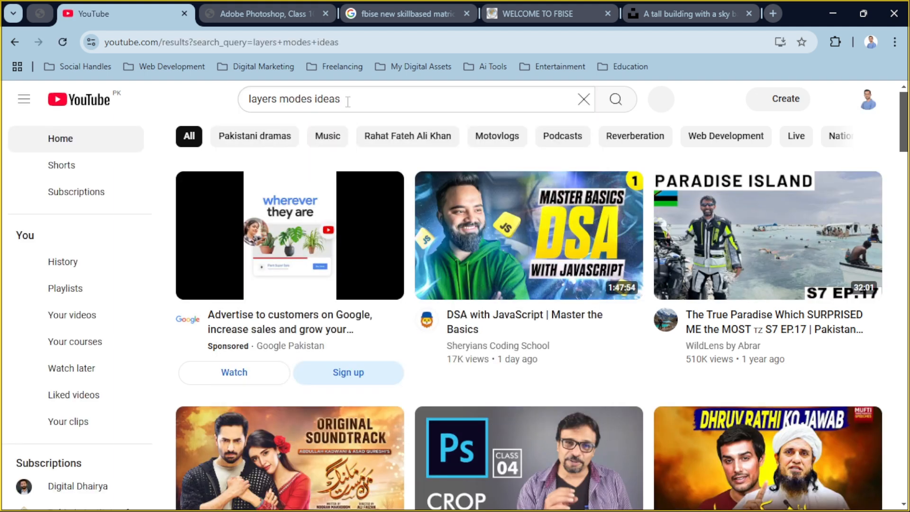
Refine the YouTube search to "layers modes ideas photoshop"
click(353, 100)
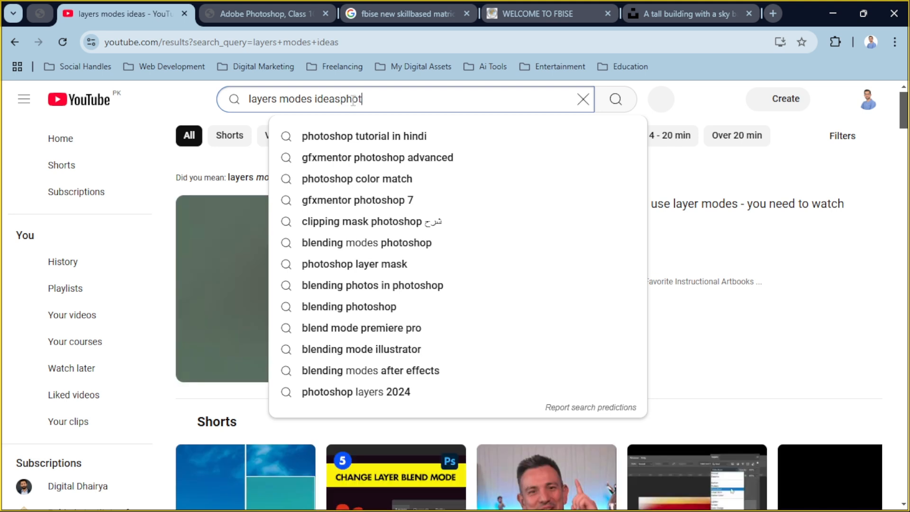
text(photo)
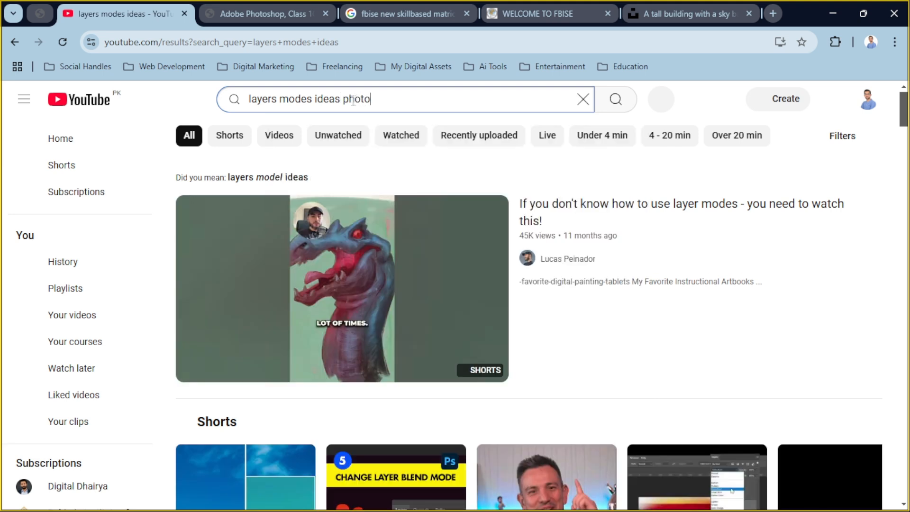
text(shop)
key(Return)
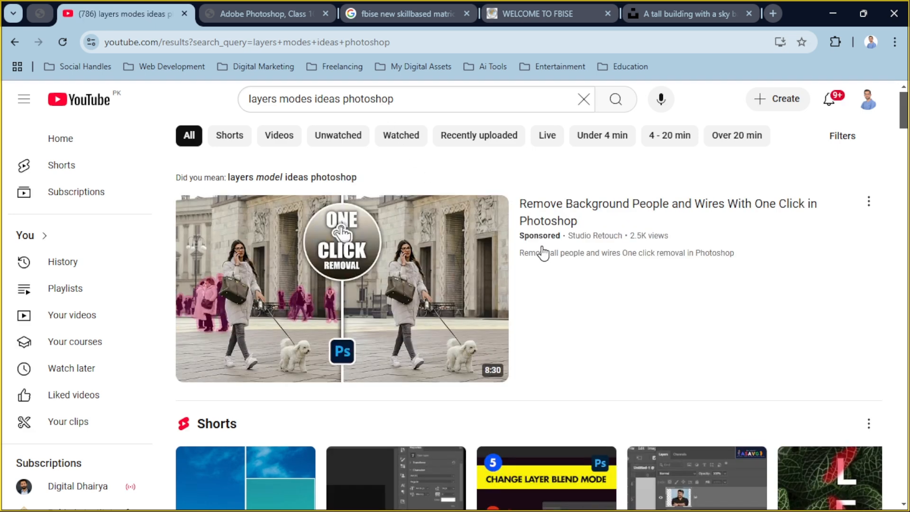
Browse the video results for tutorials on Photoshop blend modes, layer styles and layers
scroll(543, 253, down, 10)
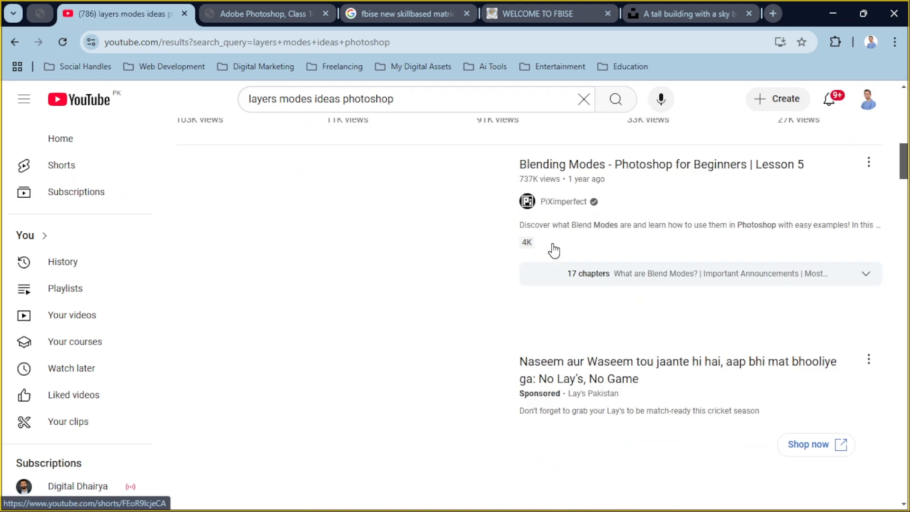
scroll(464, 260, down, 7)
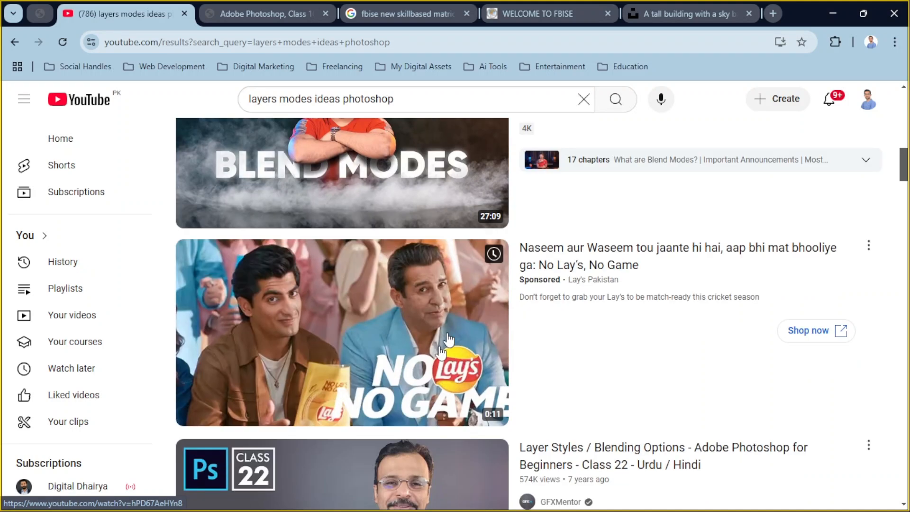
scroll(438, 307, down, 10)
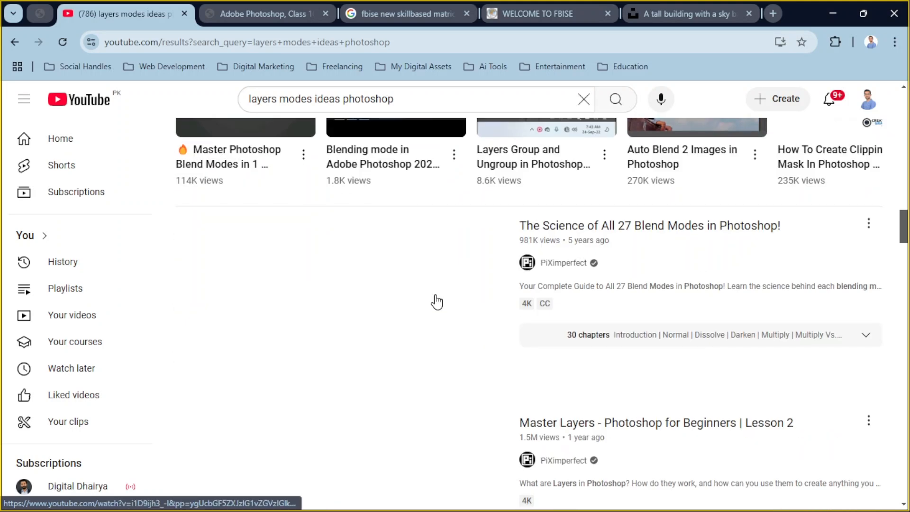
mouse_move(475, 325)
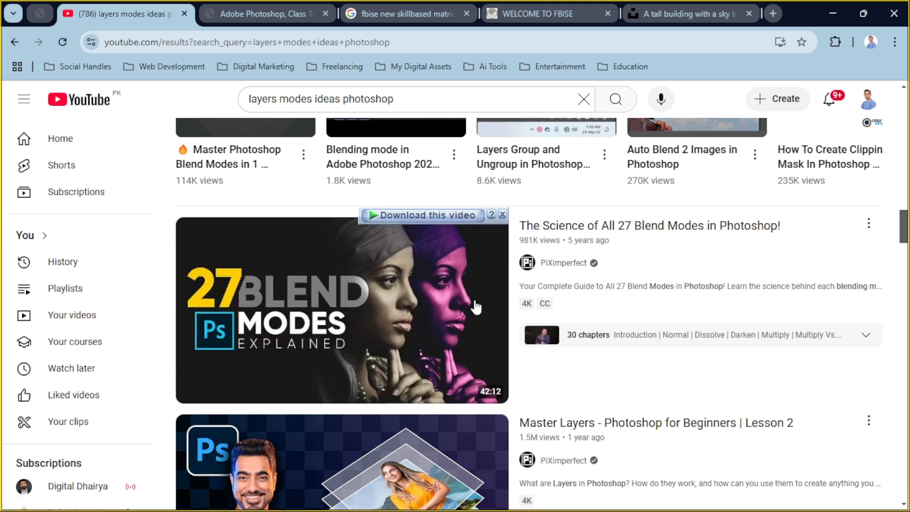
scroll(469, 270, down, 10)
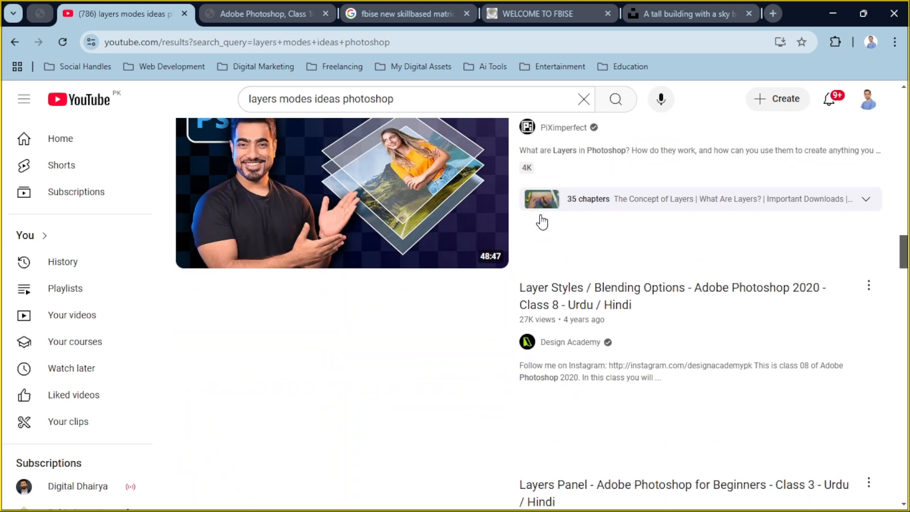
scroll(463, 234, up, 5)
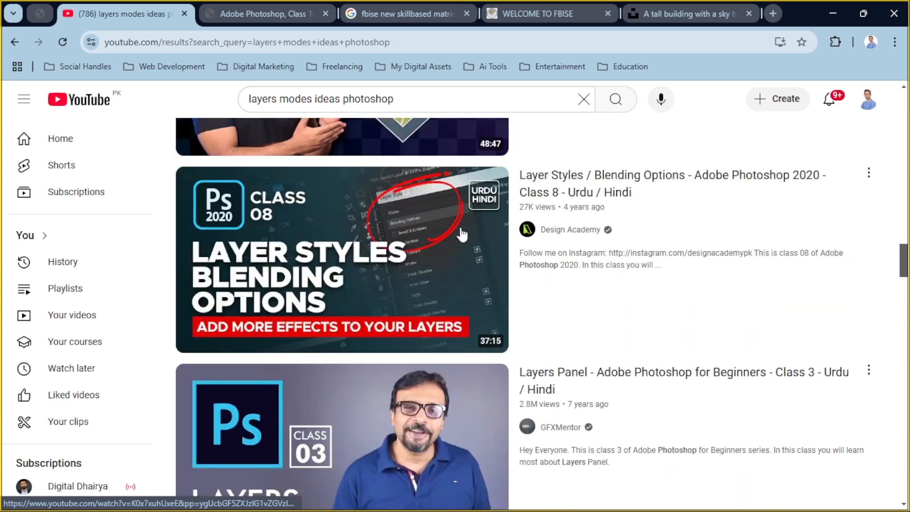
scroll(575, 242, down, 12)
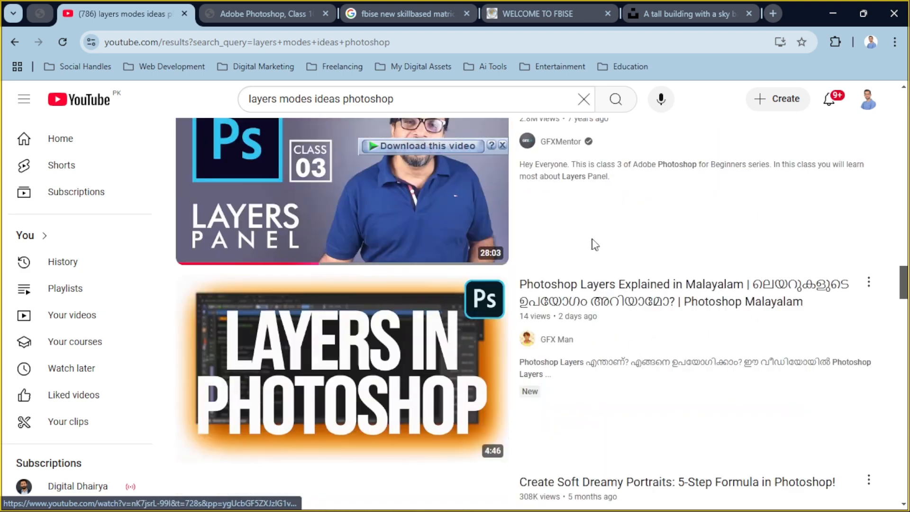
scroll(610, 231, down, 9)
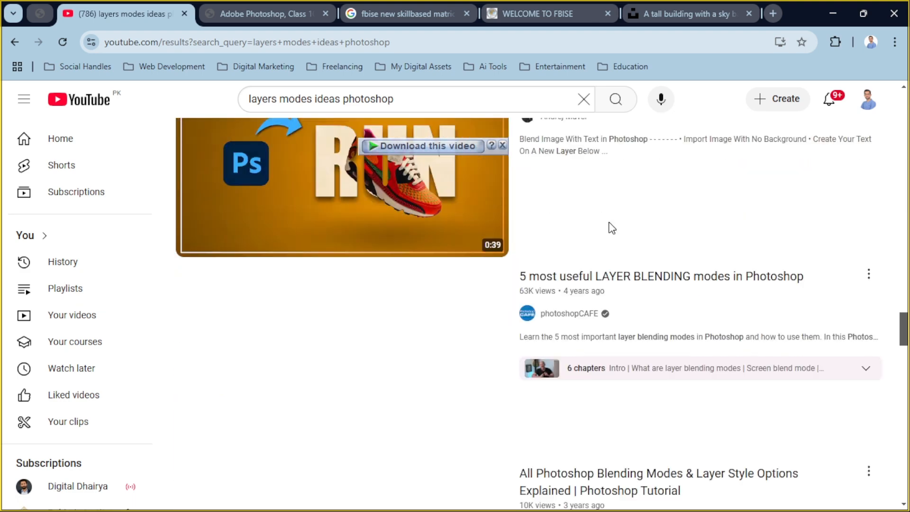
Look over the remaining YouTube results and the Blending Modes for Layers section of the class PDF, and return to Photoshop
scroll(612, 228, down, 6)
scroll(611, 228, up, 7)
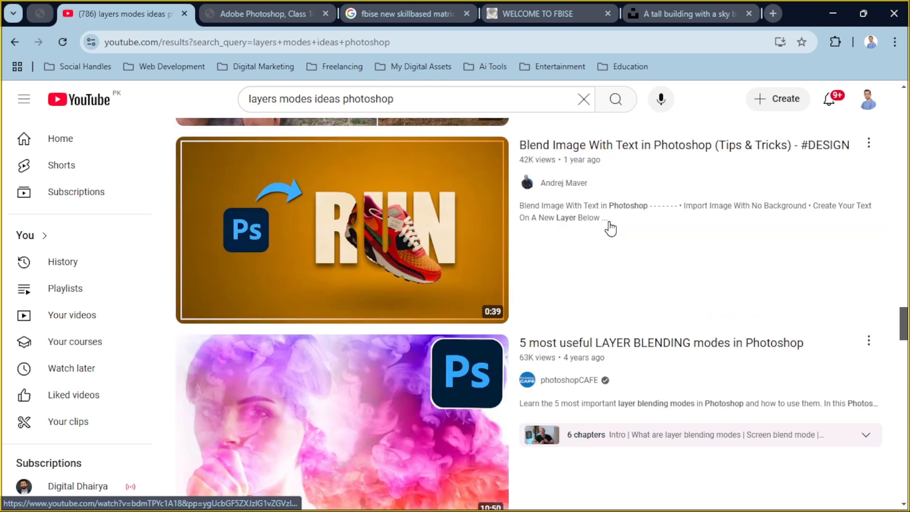
click(699, 9)
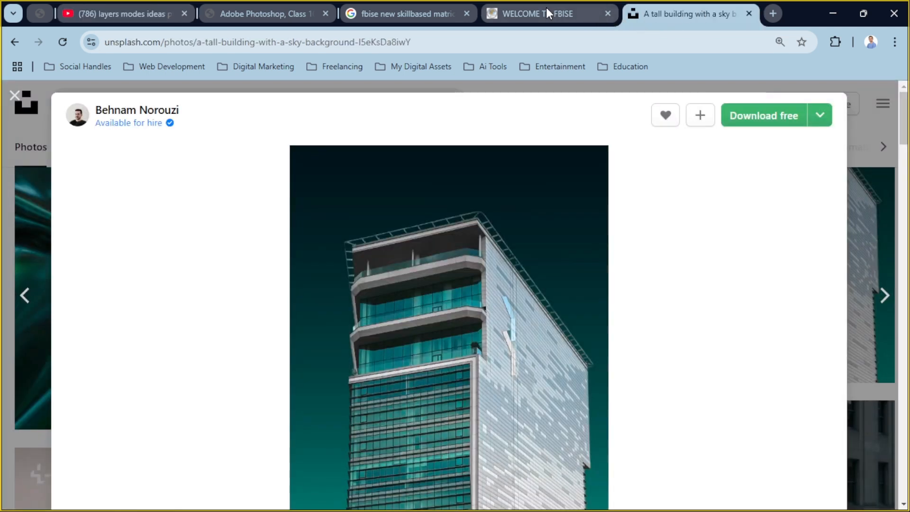
click(553, 15)
click(295, 6)
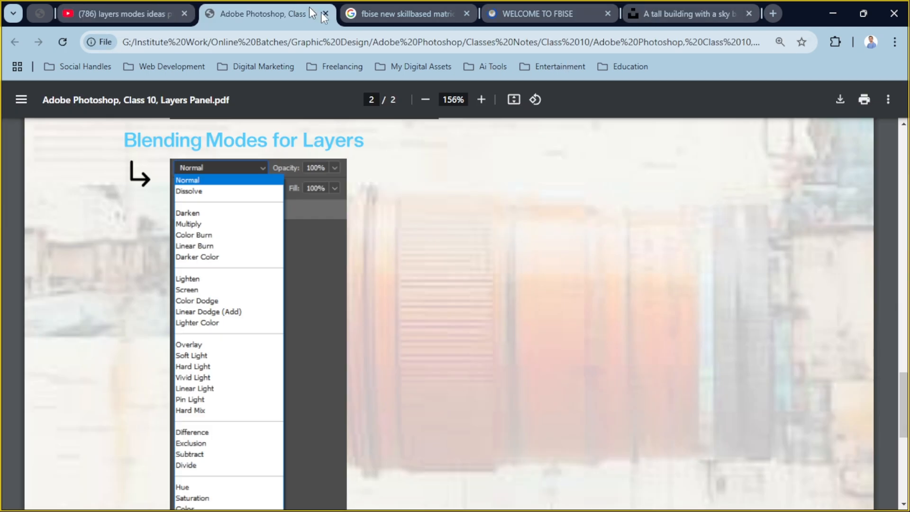
click(833, 14)
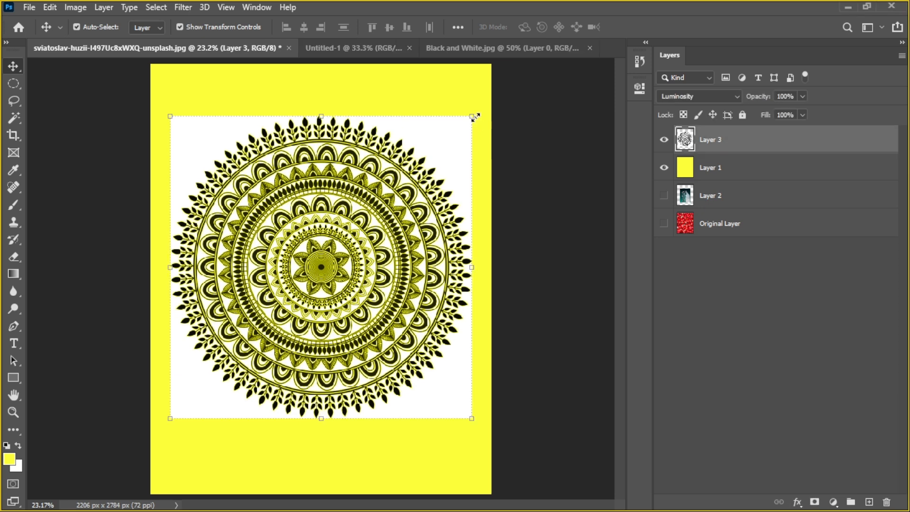
Enlarge the mandala to about 144.7% and center it over the canvas so it covers the whole yellow background
drag(475, 117, 504, 83)
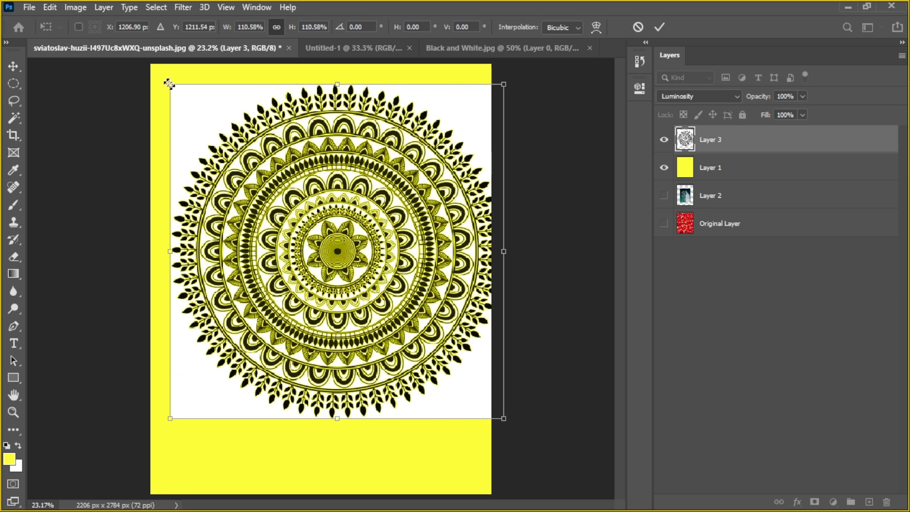
drag(173, 81, 143, 58)
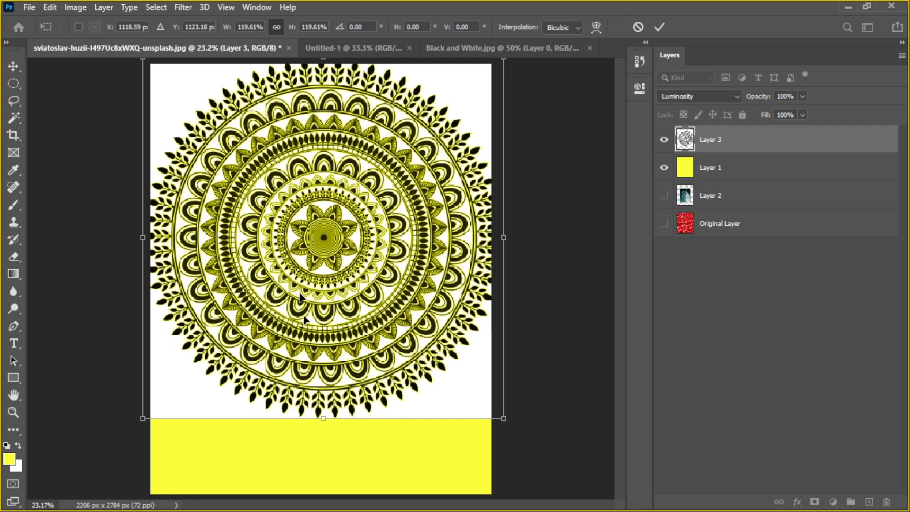
scroll(341, 319, down, 2)
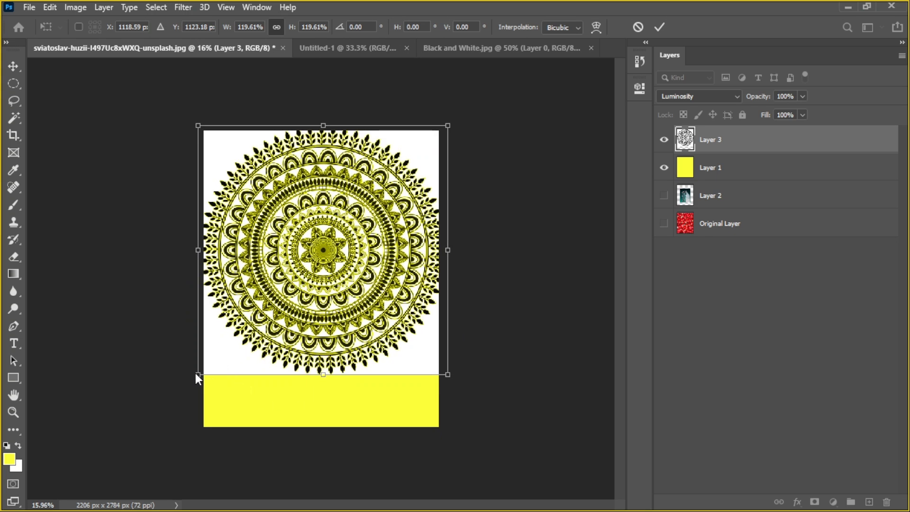
drag(197, 374, 146, 427)
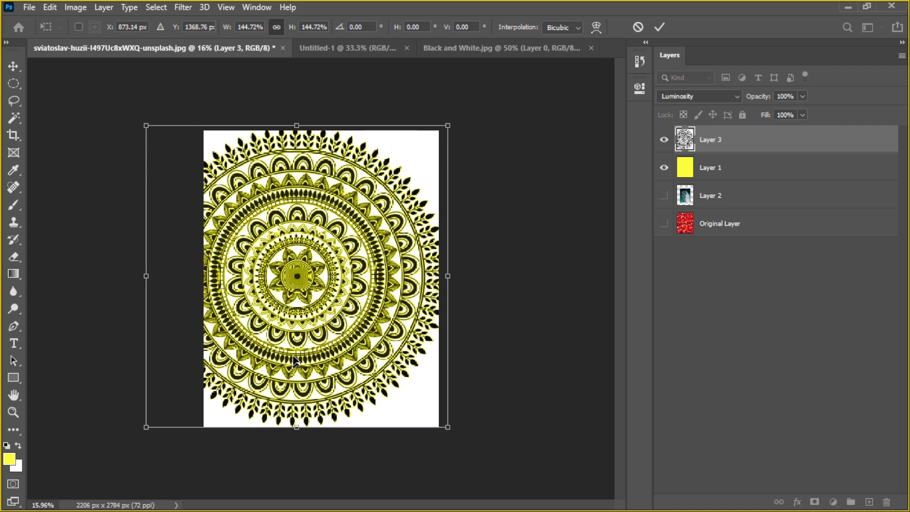
drag(294, 360, 321, 361)
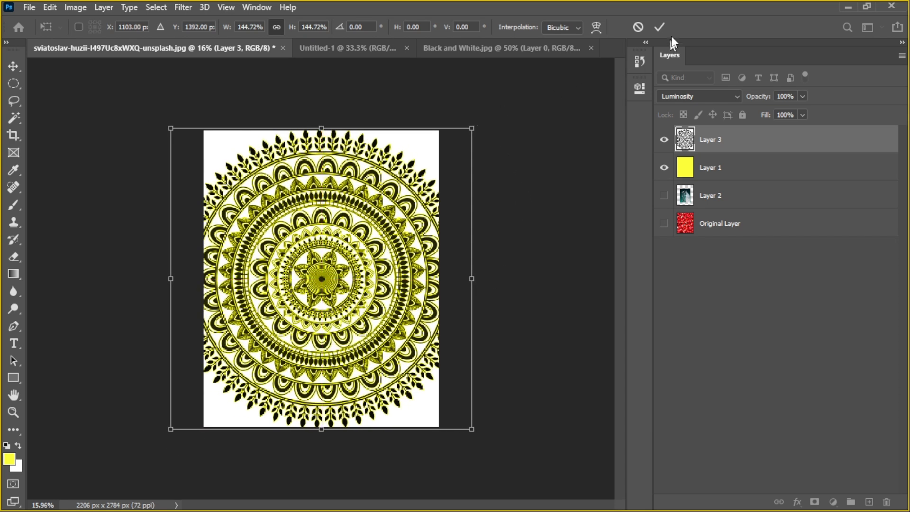
click(658, 26)
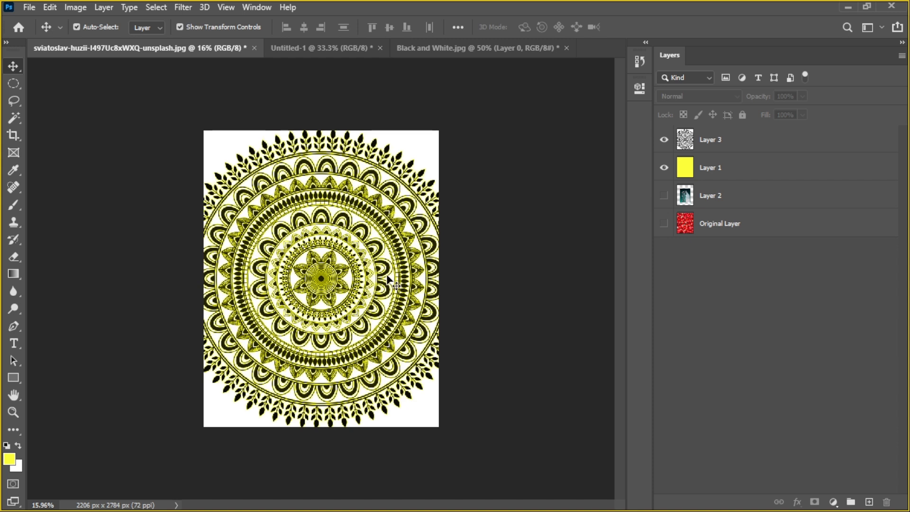
Preview the Lighter Color blend mode on the mandala layer, return it to Luminosity and deselect the layer
click(735, 98)
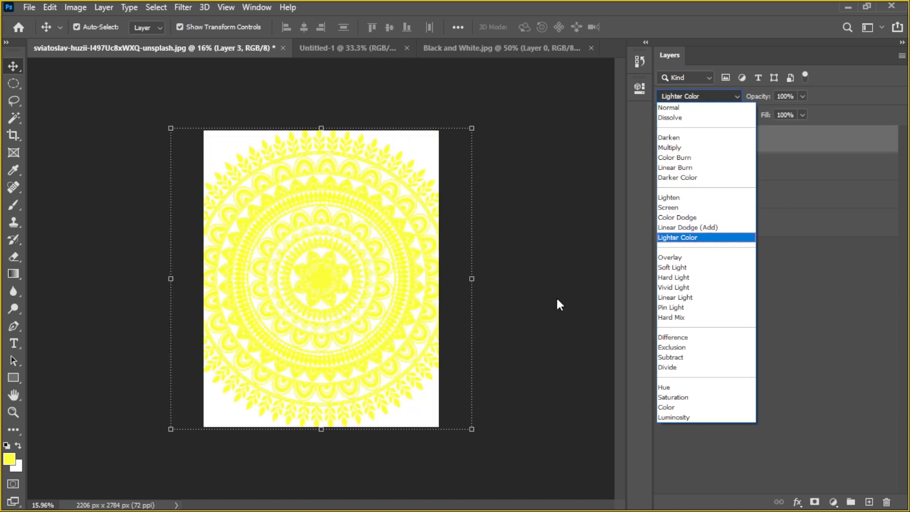
click(557, 296)
key(ctrl)
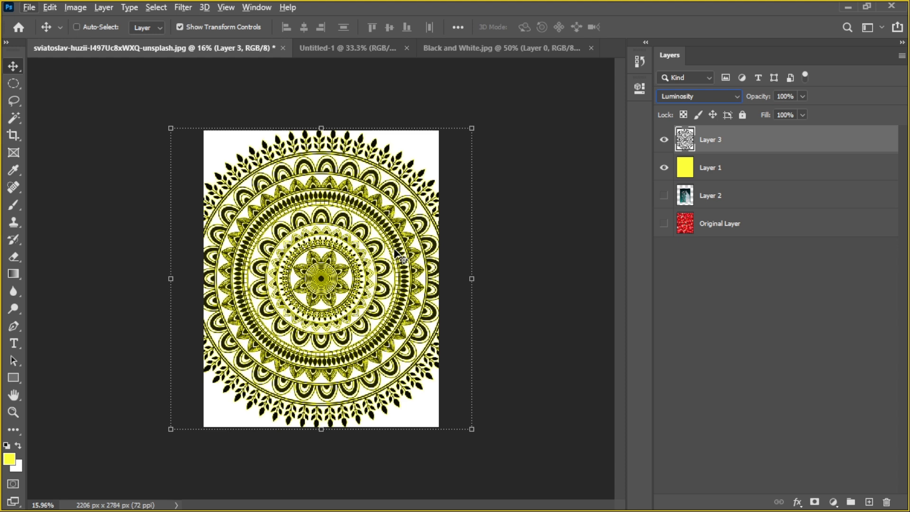
click(559, 271)
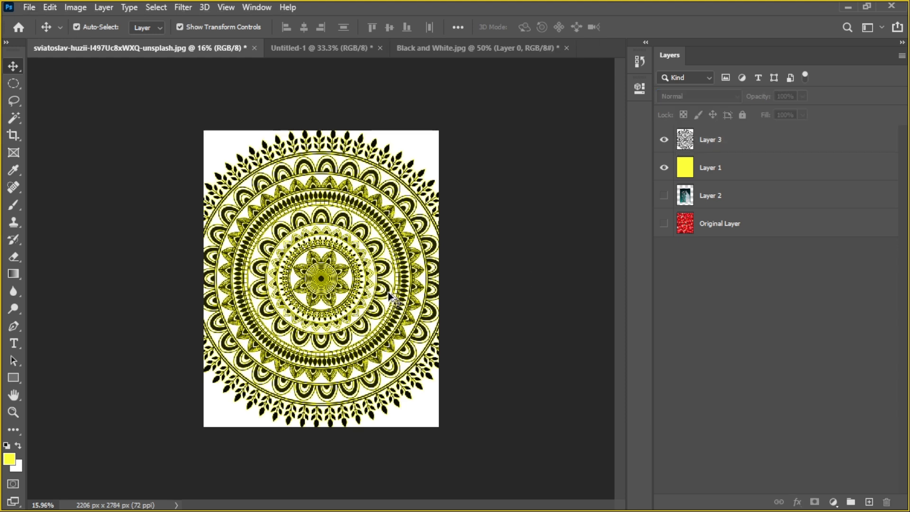
scroll(389, 297, up, 3)
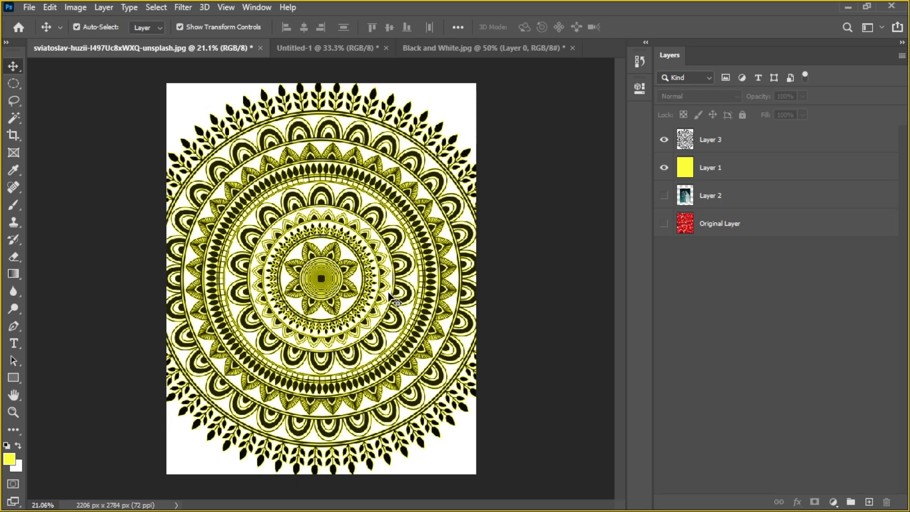
click(750, 142)
ctrl+click(754, 143)
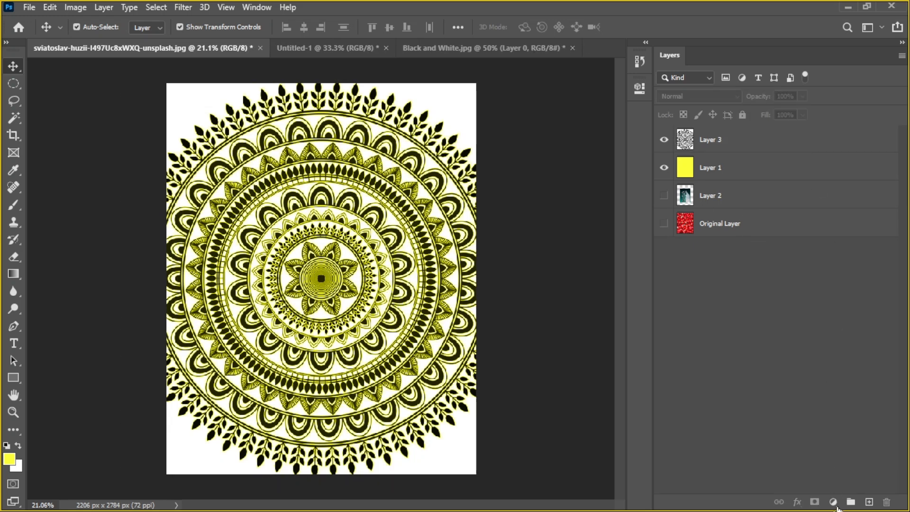